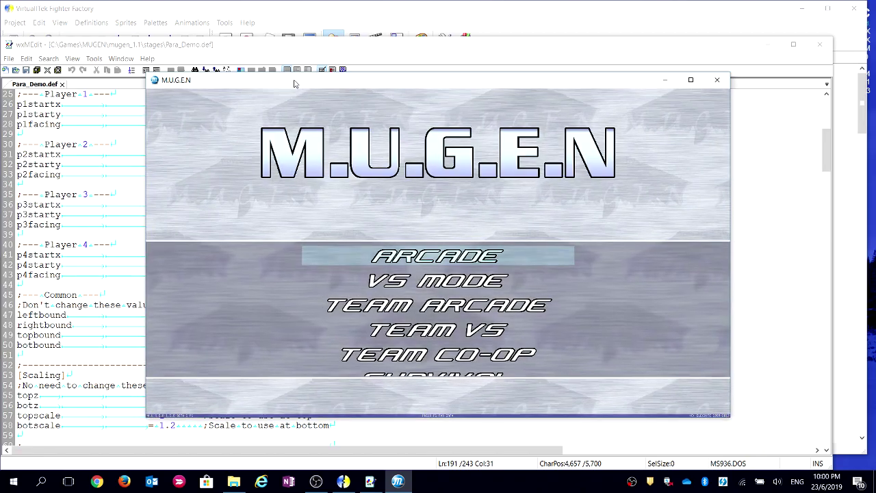
Compare the 2000 x 400 px floor sprite in Fighter Factory with the floor of the running M.U.G.E.N stage
mouse_move(294, 84)
left_mouse_down()
mouse_move(343, 78)
mouse_move(388, 56)
mouse_move(402, 71)
left_mouse_up()
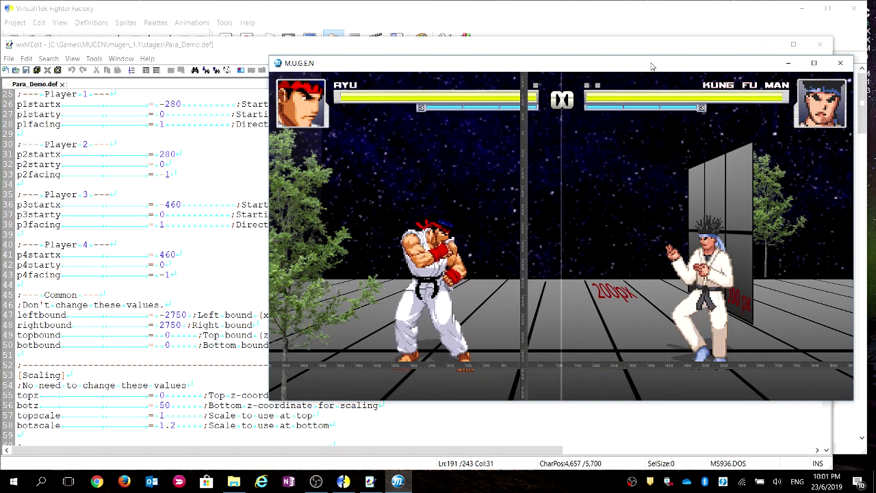
left_click(165, 235)
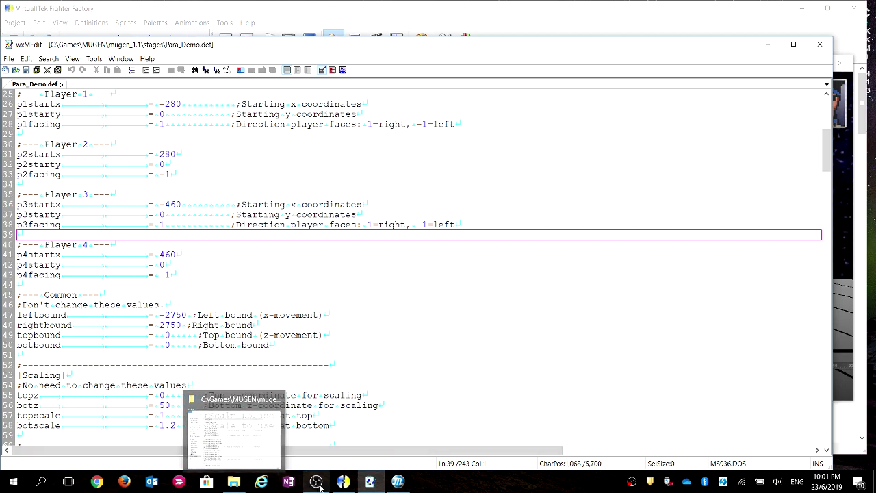
left_click(343, 484)
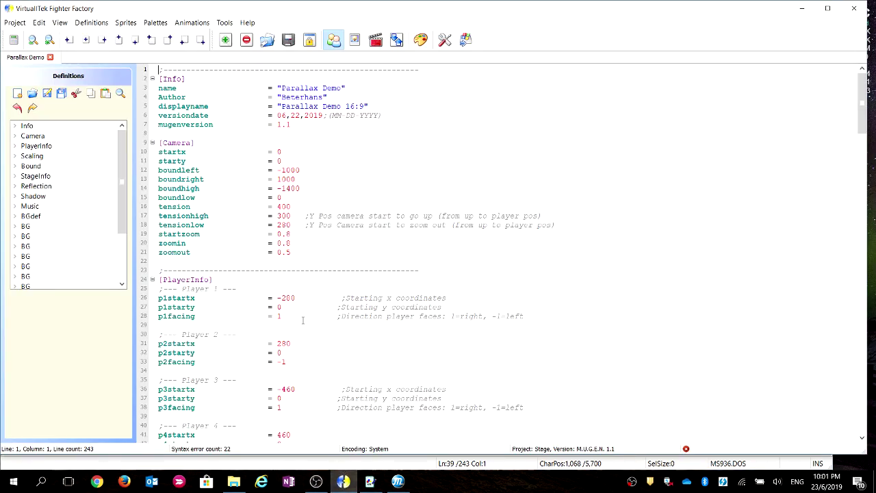
left_click(355, 43)
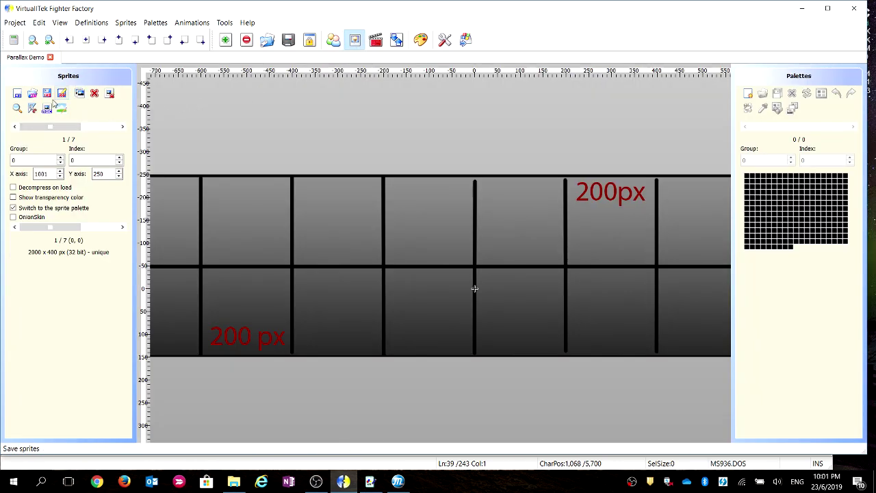
left_click(32, 40)
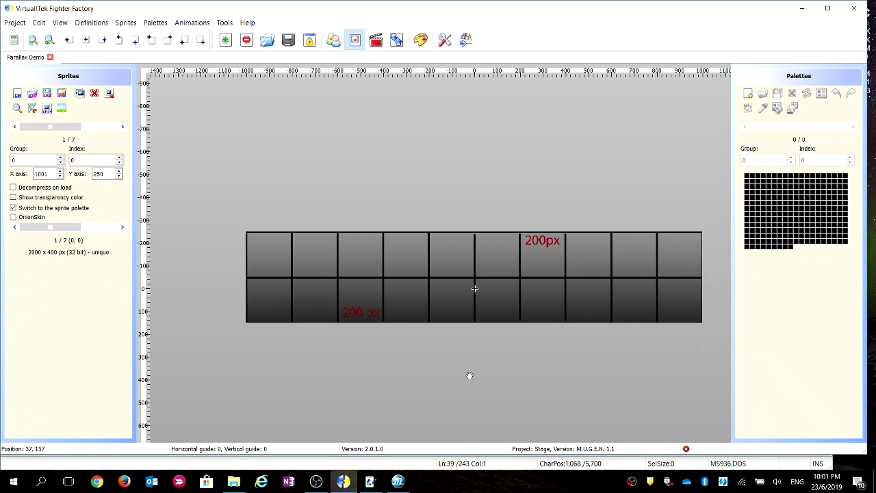
left_click(399, 484)
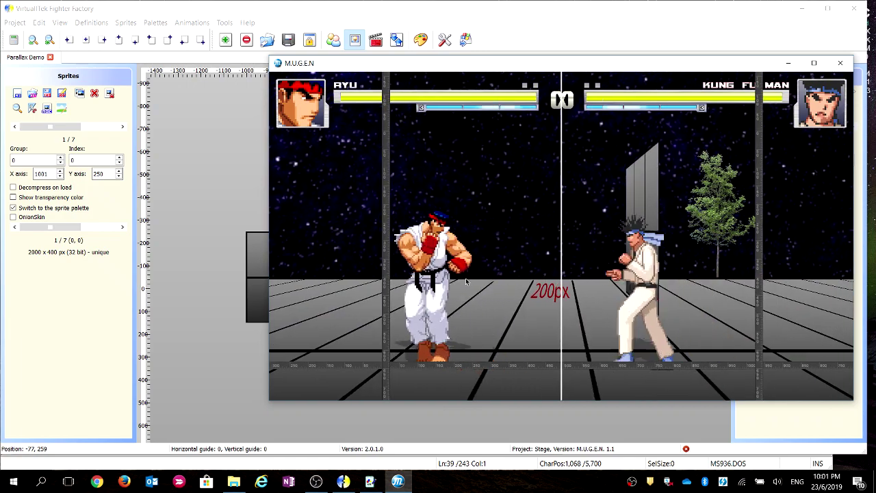
key("Escape")
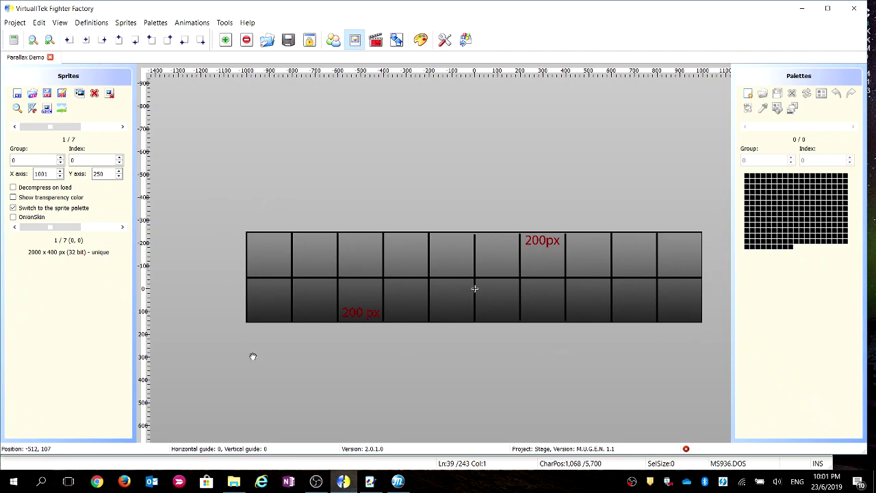
Switch to wxMEdit and examine the type, tile and width parameters of the BG Floor element in Para_Demo.def
left_click(369, 482)
scroll(185, 305, "down", 10)
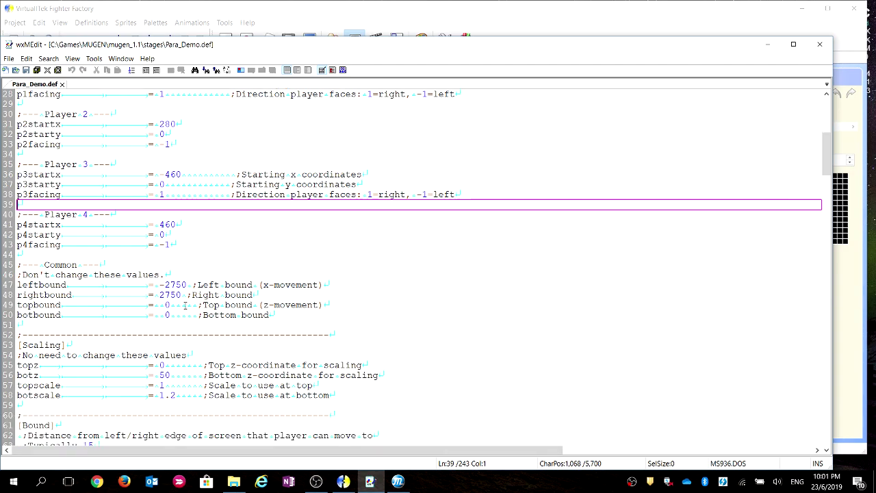
scroll(185, 305, "down", 4)
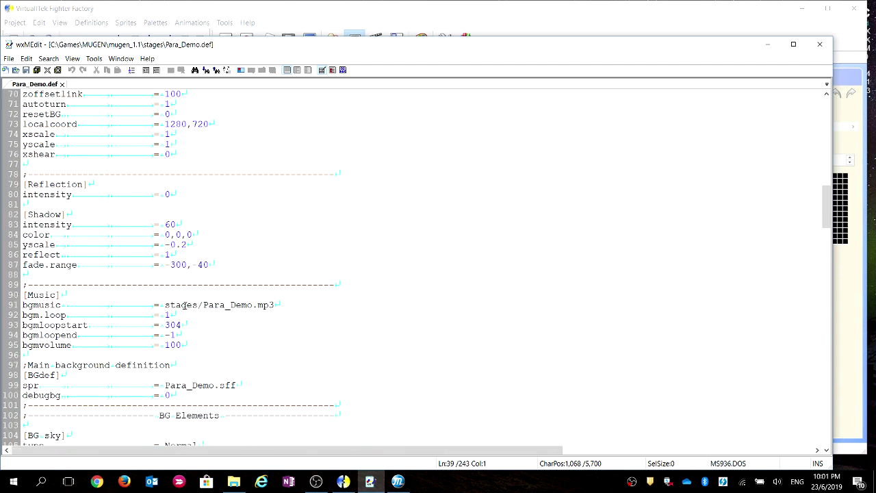
scroll(185, 306, "up", 5)
scroll(185, 306, "down", 14)
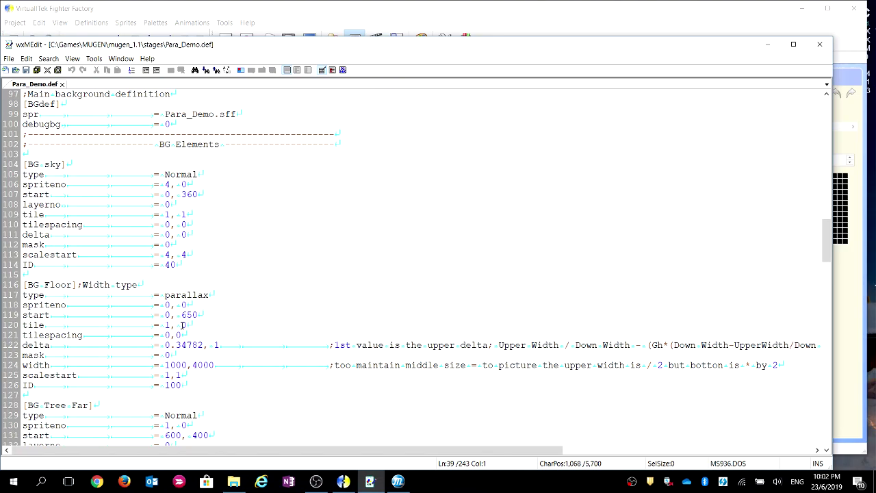
scroll(183, 325, "down", 1)
left_click(217, 265)
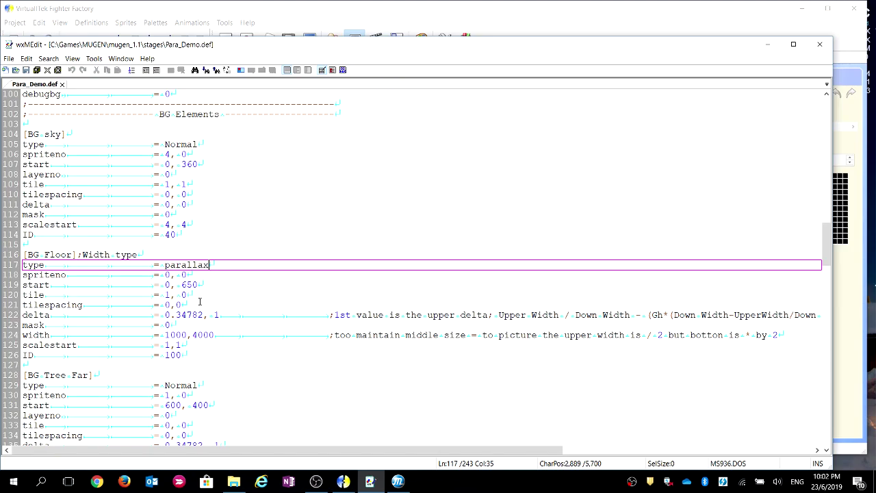
left_click_drag(52, 336, 22, 335)
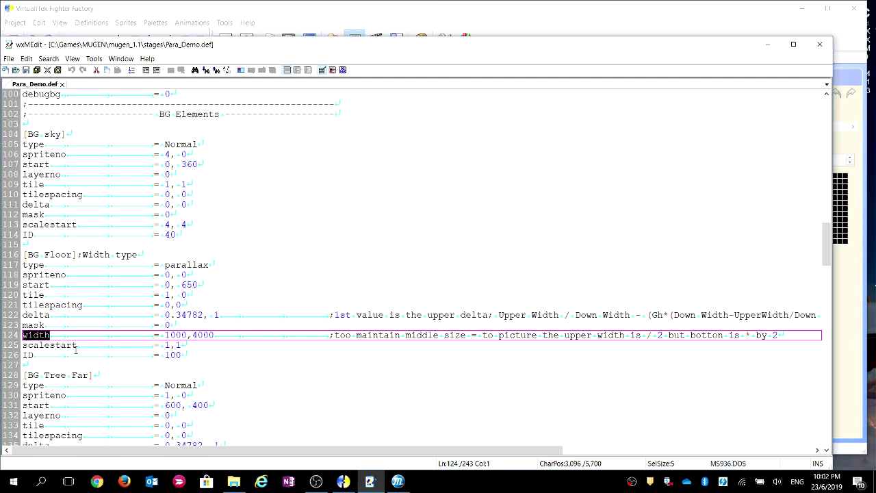
key("alt+Tab")
left_click(172, 295)
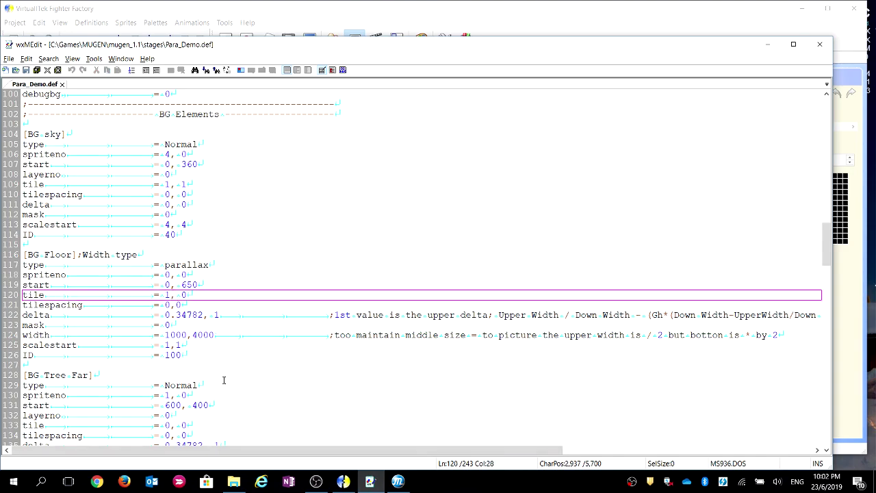
Examine the zoffset and localcoord settings in the StageInfo section and the mugenversion setting in the Info section
scroll(223, 380, "up", 20)
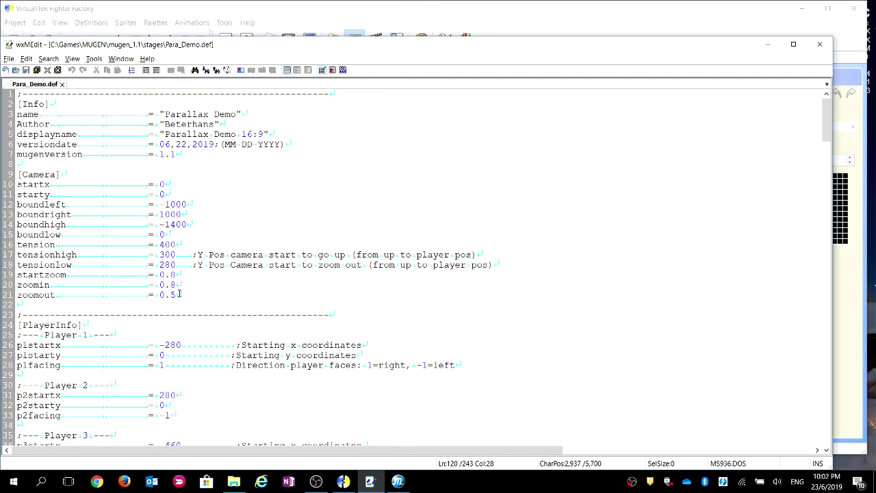
scroll(179, 295, "down", 14)
scroll(179, 295, "down", 3)
scroll(179, 295, "down", 2)
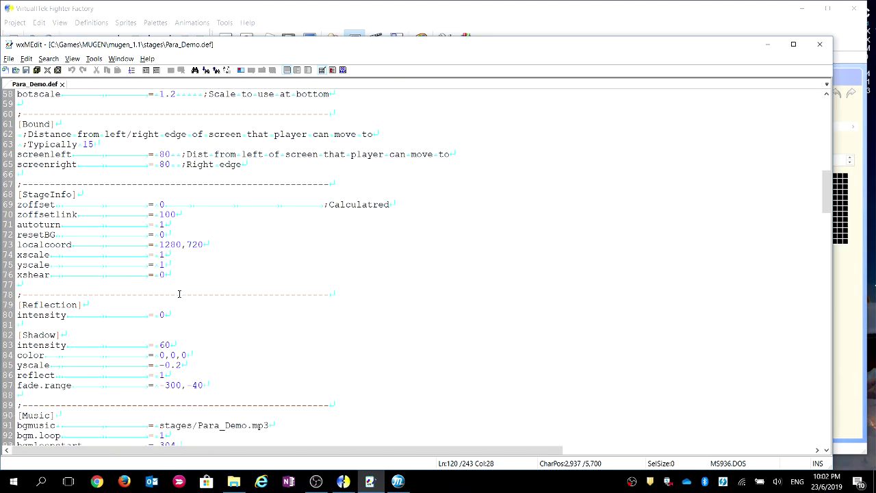
left_click_drag(166, 205, 17, 205)
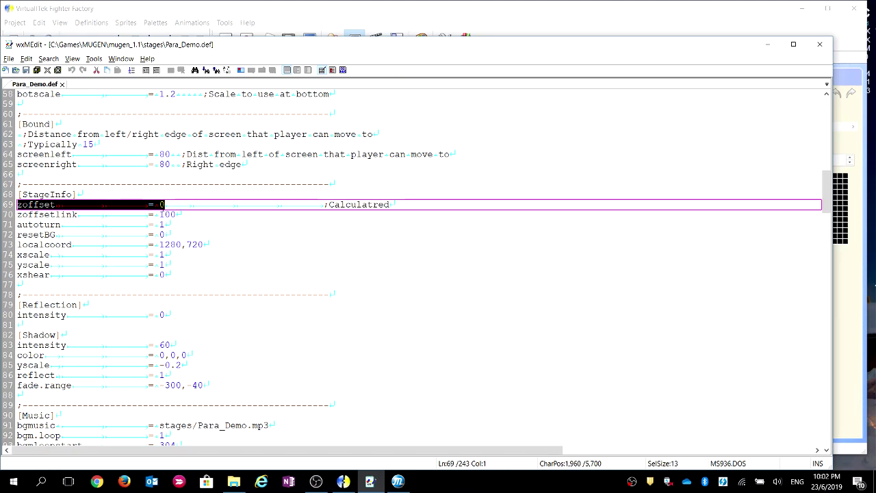
left_click(163, 204)
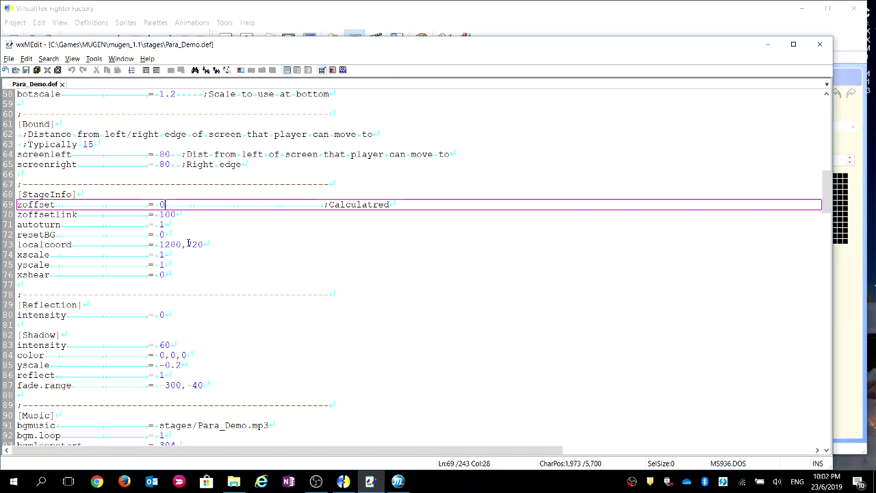
left_click_drag(20, 244, 104, 245)
left_click(217, 245)
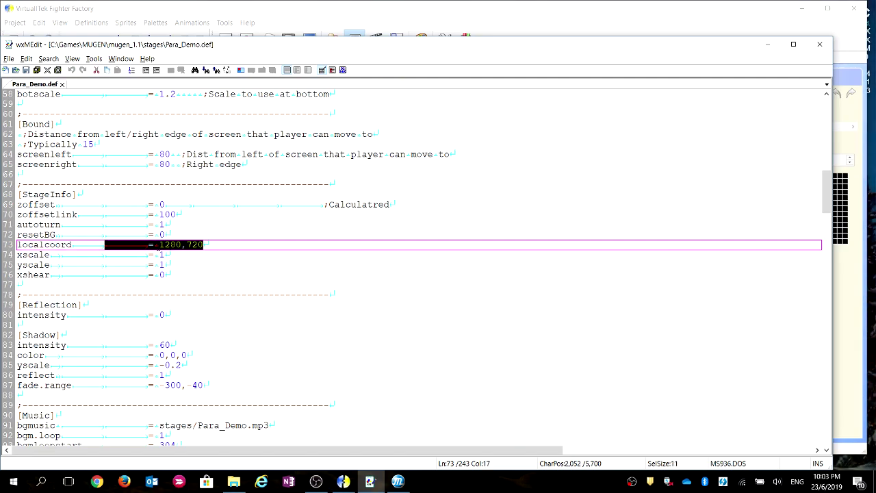
left_click(210, 244)
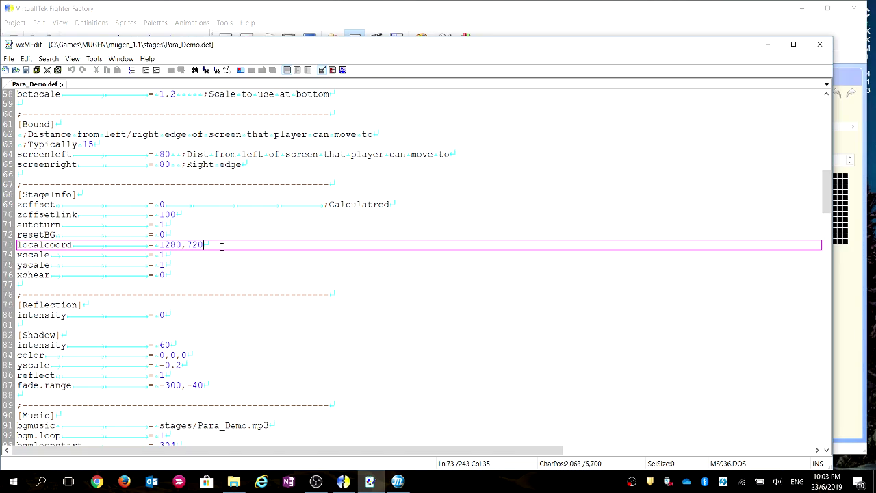
scroll(221, 247, "up", 19)
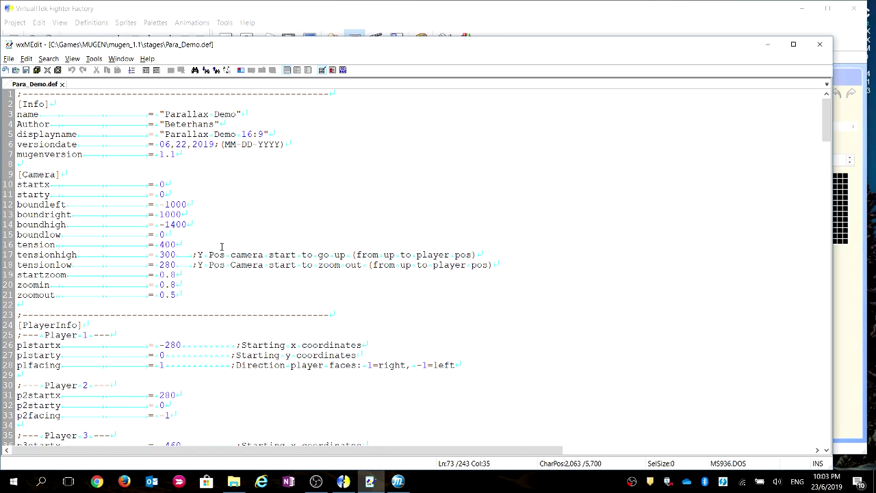
left_click(201, 155)
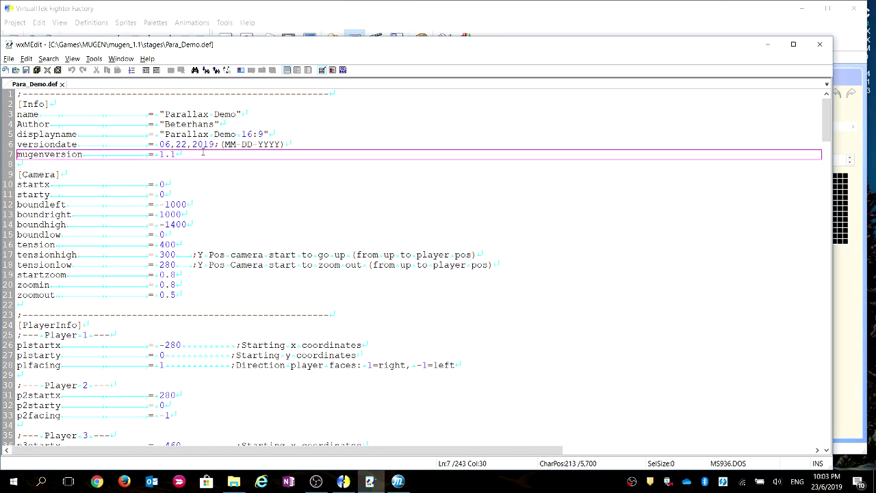
left_click_drag(178, 156, 162, 157)
Set startzoom, zoomin and zoomout in the Camera section all to 1 and save Para_Demo.def
left_click(187, 287)
left_click(187, 277)
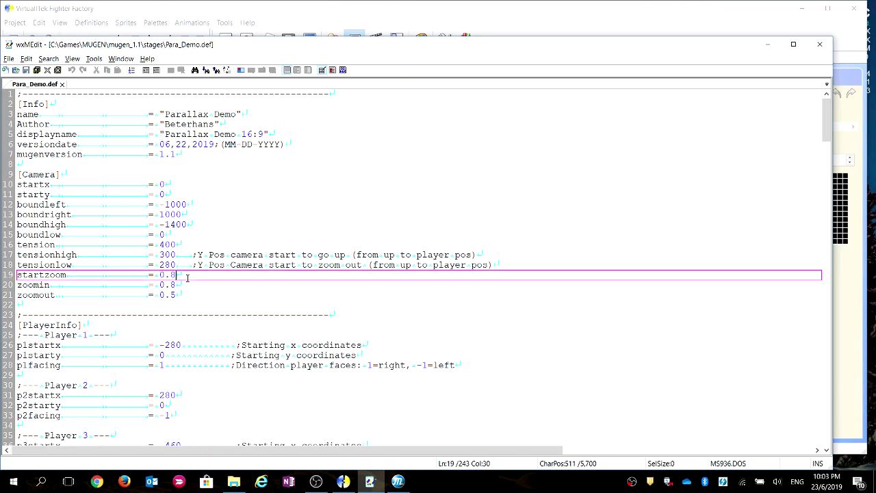
left_click_drag(160, 274, 179, 295)
type("111")
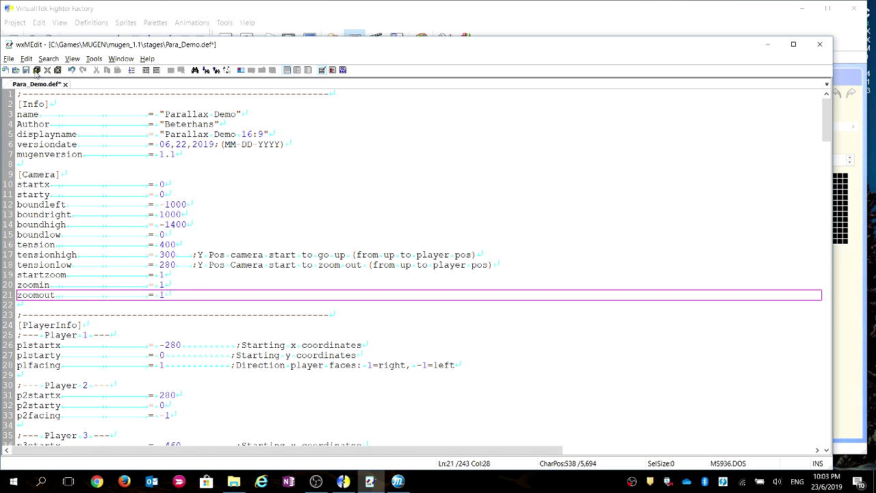
left_click(27, 71)
Switch to M.U.G.E.N and reload the fight to view the stage with the saved camera zoom
left_click(397, 481)
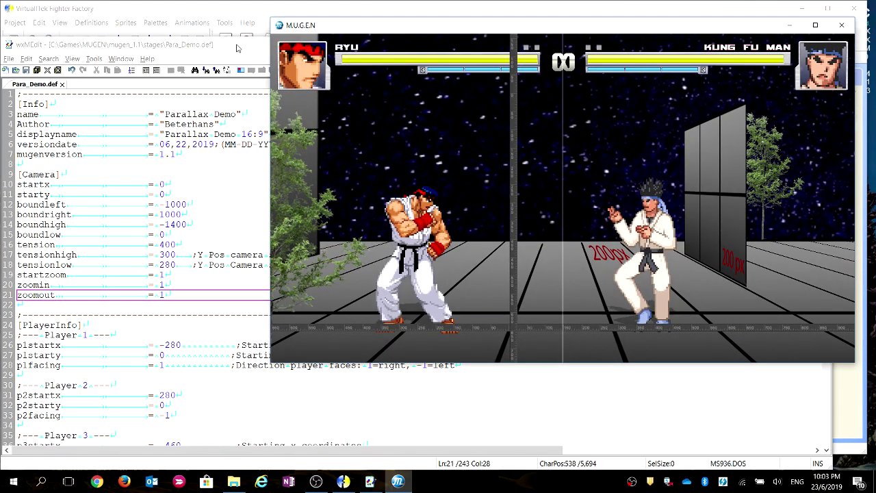
left_click(324, 25)
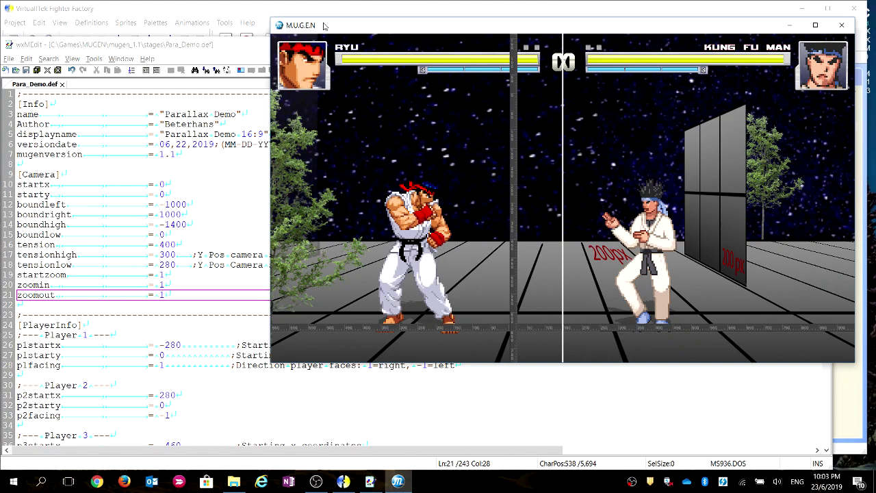
key("ctrl+F4")
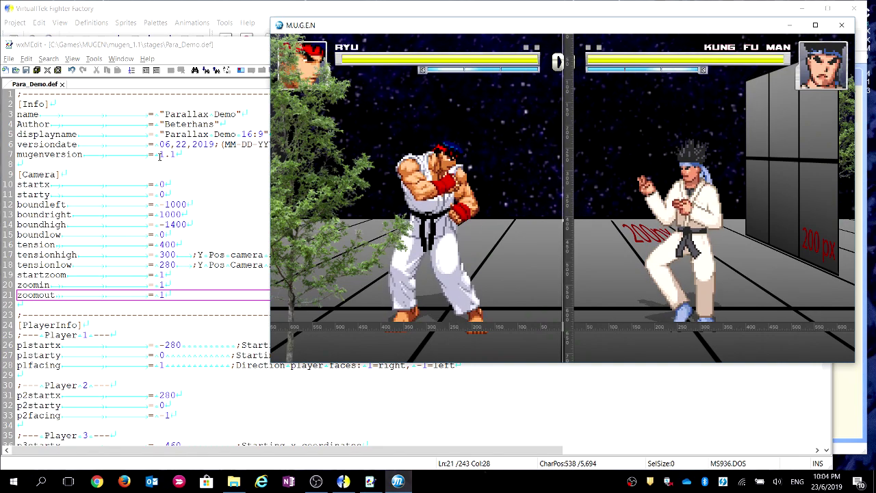
In wxMEdit, set startzoom to 0.8, zoomin to 0.8 and zoomout to 0.5, and save Para_Demo.def
left_click(174, 274)
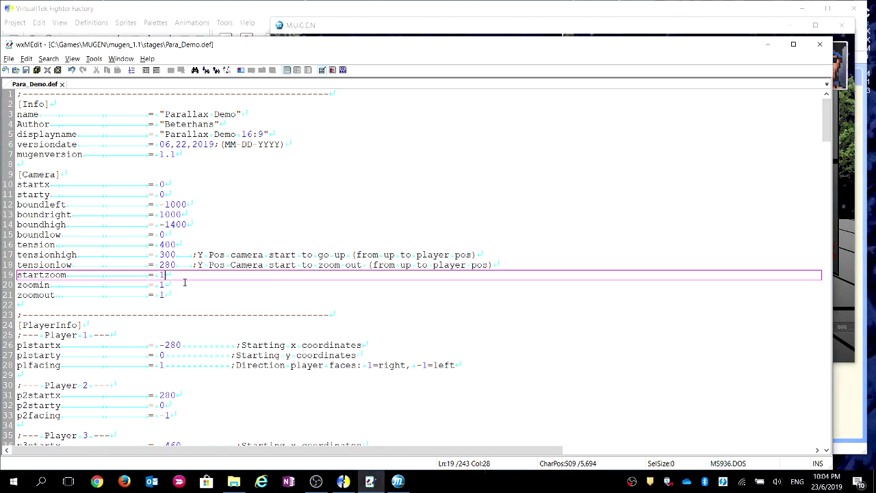
key("BackSpace")
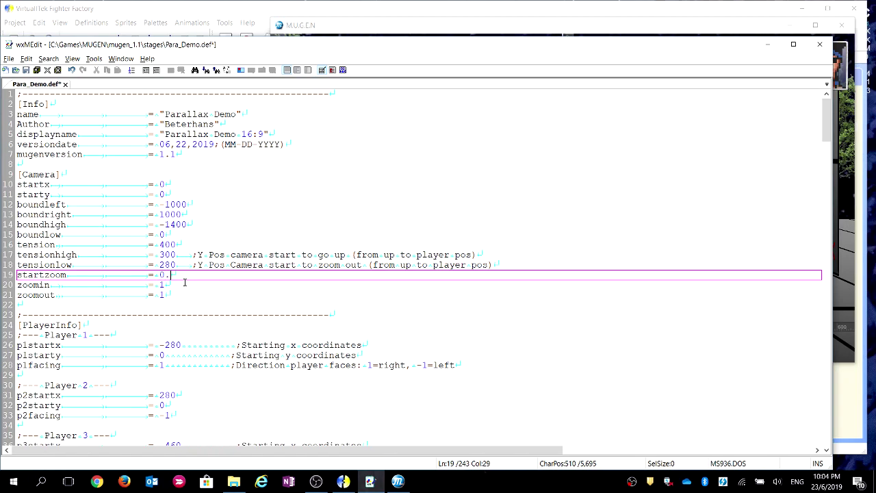
left_click(184, 282)
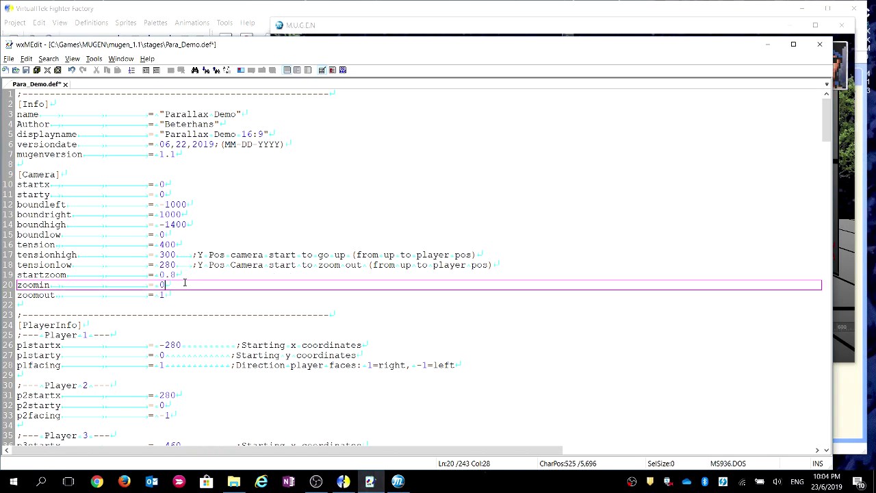
key("Down")
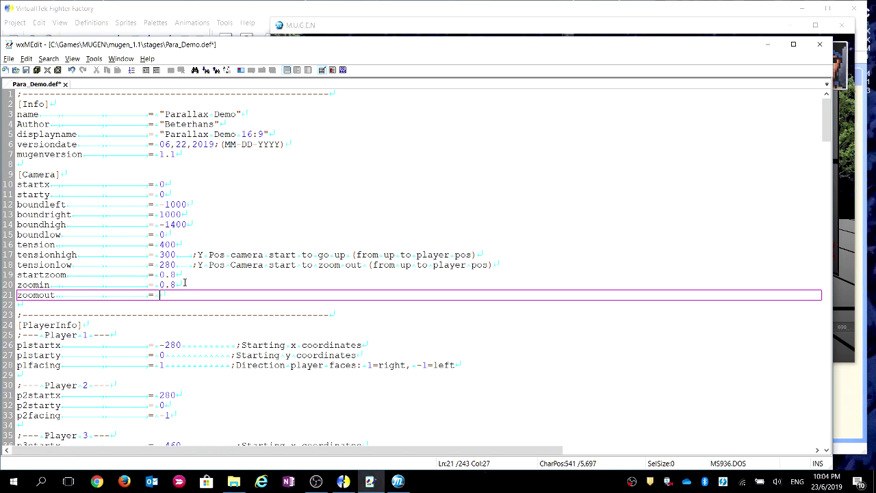
left_click(29, 72)
Reload the fight in M.U.G.E.N and compare the stage view with the Camera zoom and tension settings in Para_Demo.def
left_click(287, 28)
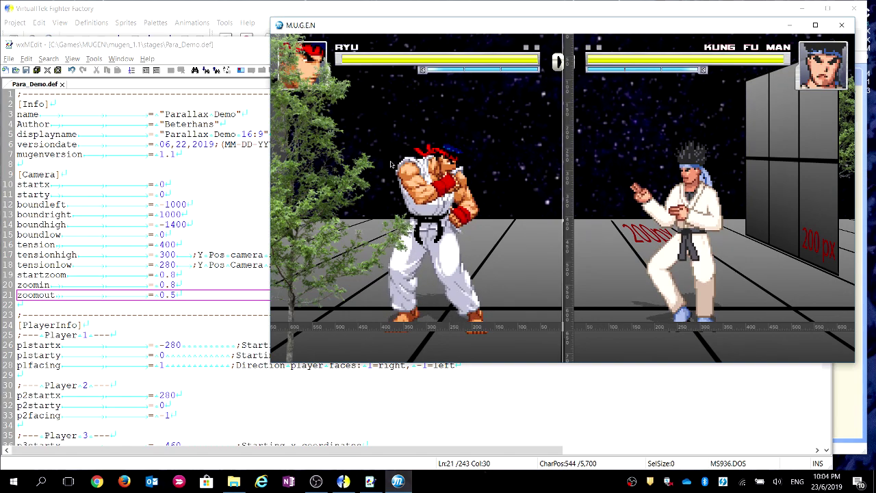
key("shift+F4")
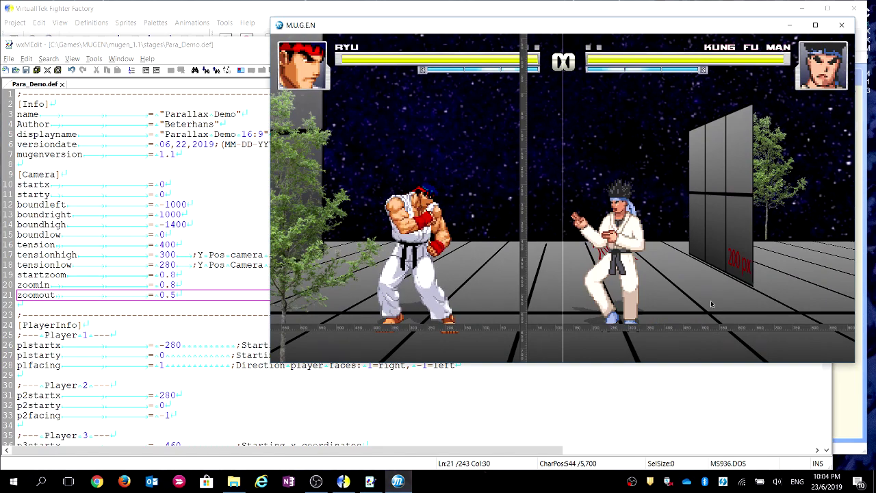
left_click(171, 285)
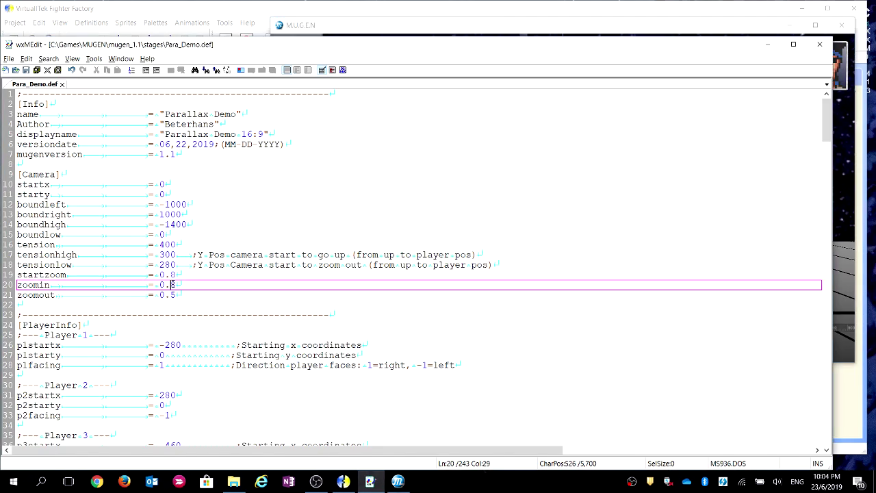
left_click(845, 264)
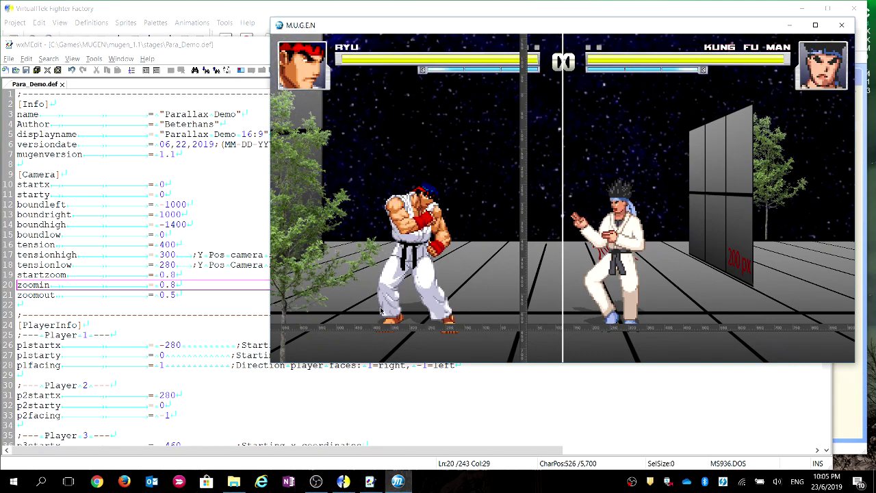
left_click(192, 254)
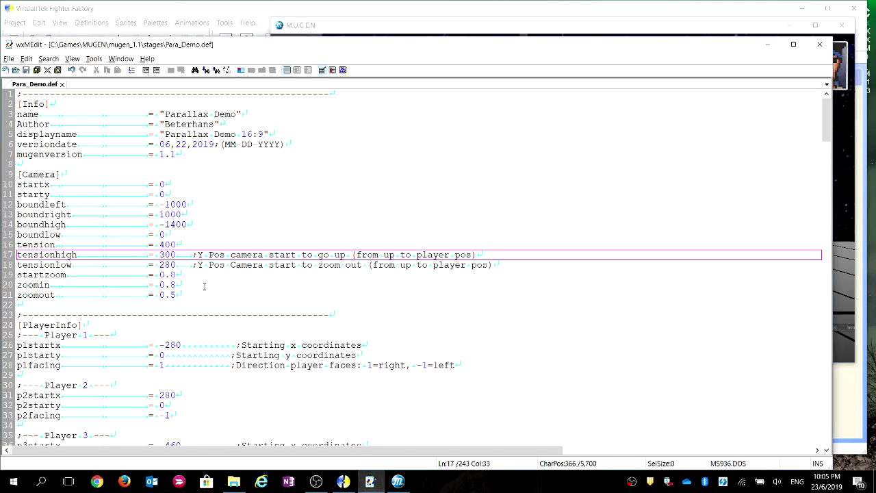
Examine the zoffset setting in the StageInfo section of Para_Demo.def and compare it with the running stage in M.U.G.E.N
scroll(204, 287, "down", 20)
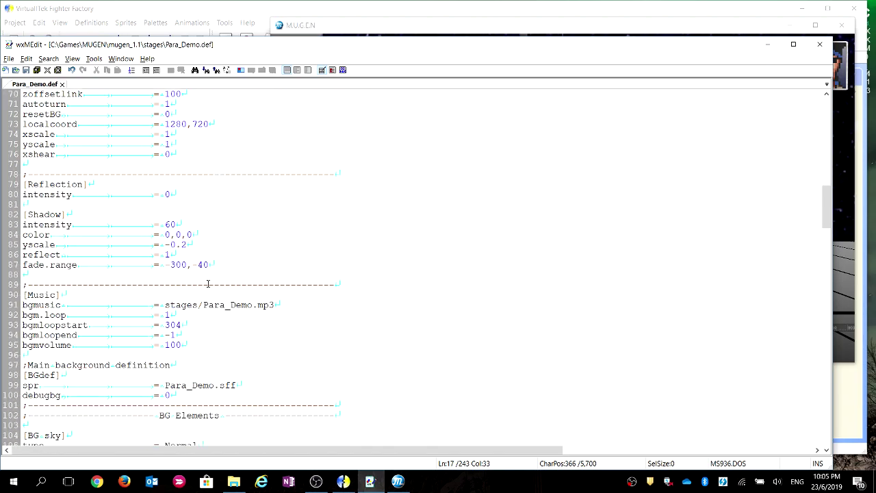
scroll(209, 283, "down", 9)
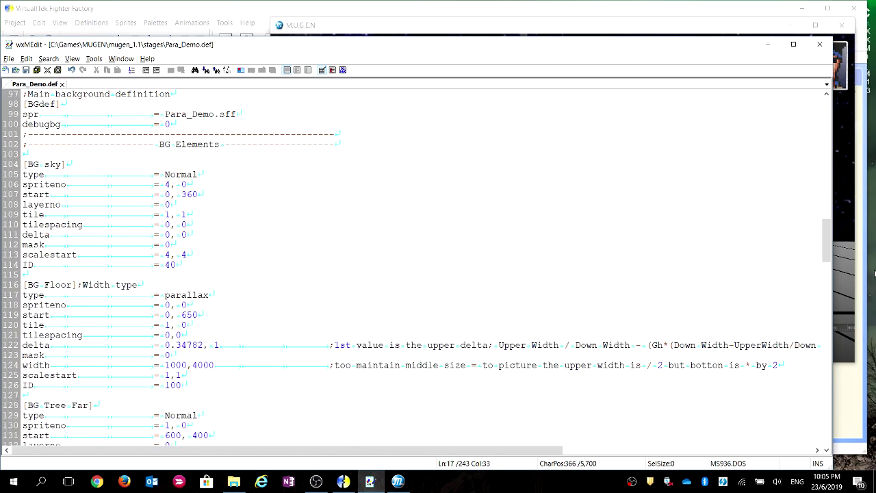
left_click(847, 274)
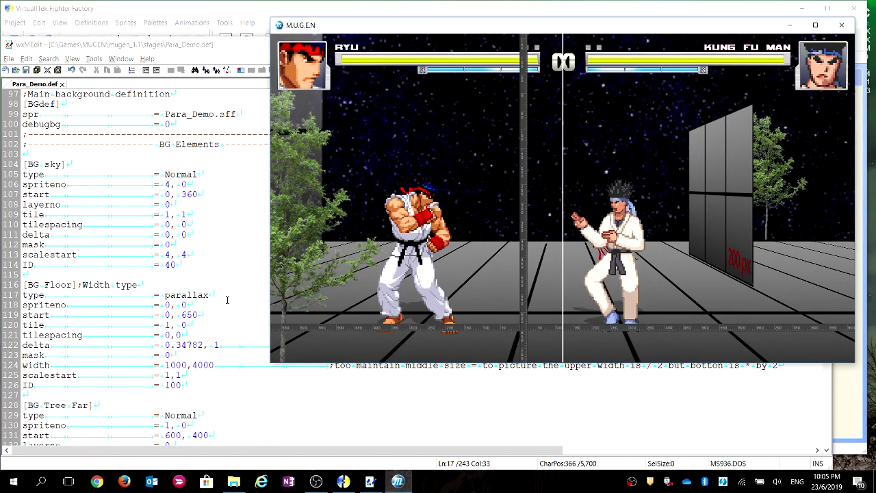
left_click(226, 300)
scroll(226, 300, "up", 16)
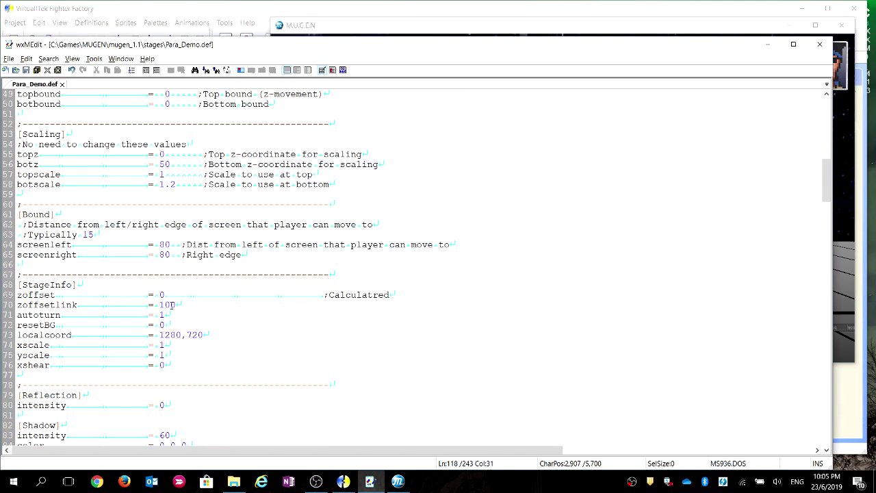
left_click_drag(55, 294, 17, 296)
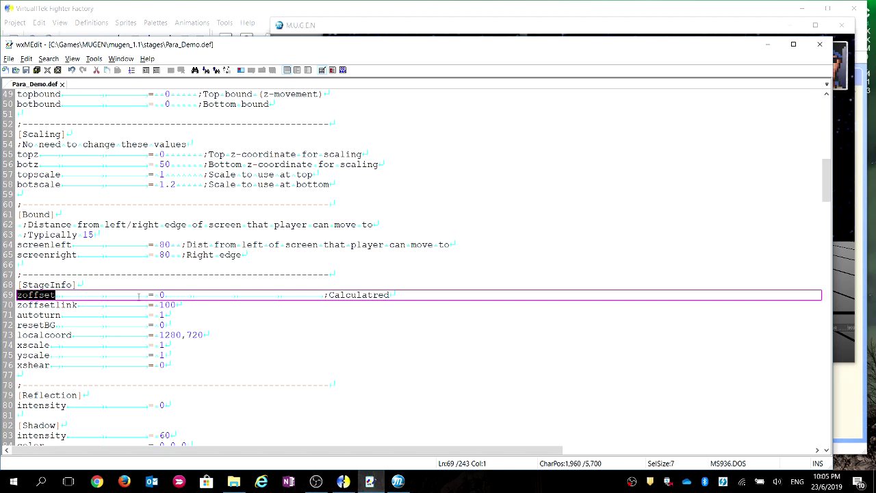
left_click(161, 294)
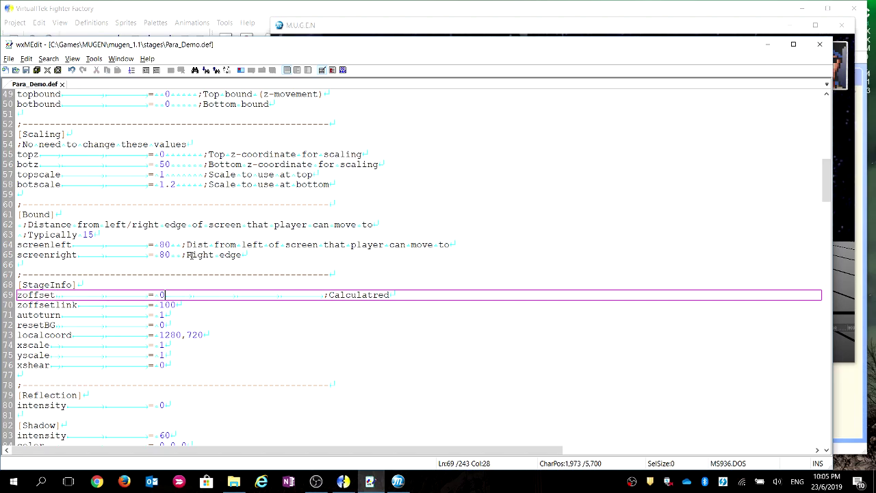
left_click(390, 34)
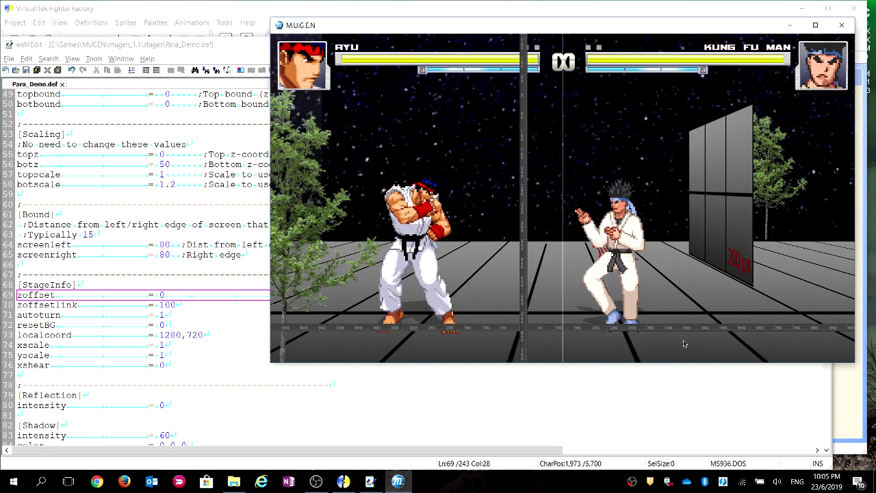
In wxMEdit, examine zoffsetlink in the StageInfo section and the BG Floor element whose ID it refers to
left_click(177, 304)
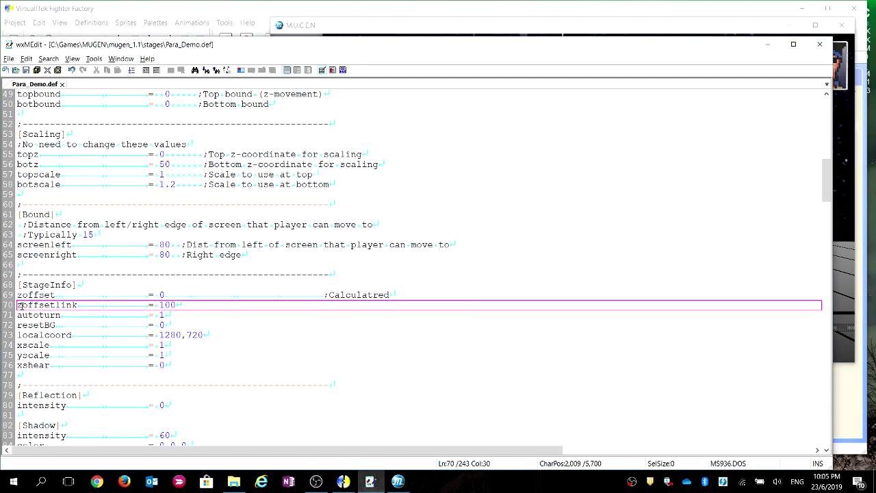
left_click_drag(15, 304, 161, 305)
left_click(176, 309)
left_click(182, 304)
scroll(177, 315, "down", 20)
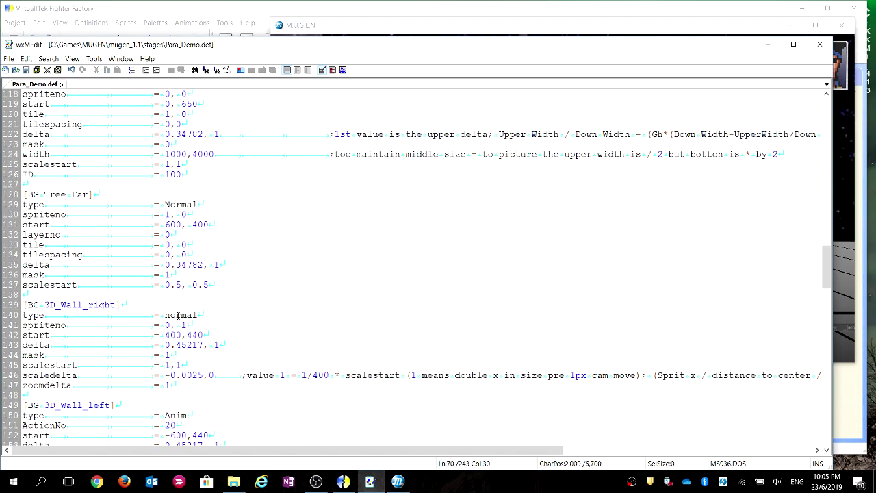
scroll(177, 315, "up", 6)
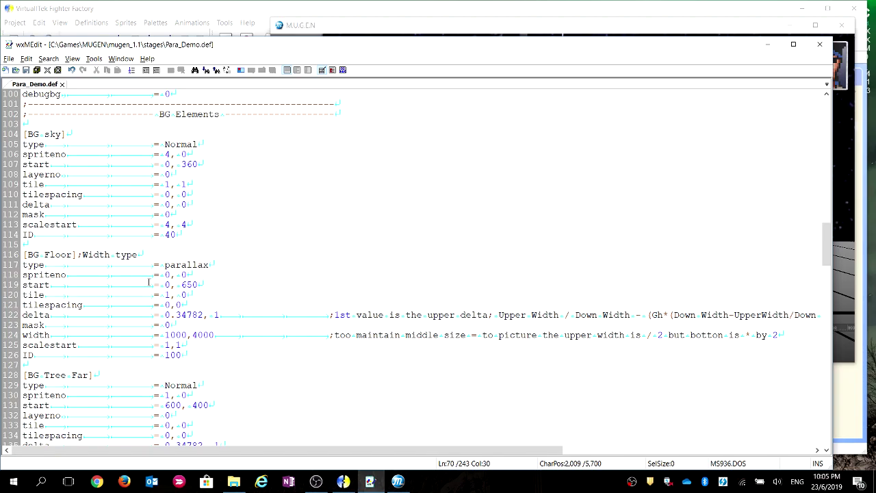
left_click_drag(193, 352, 33, 354)
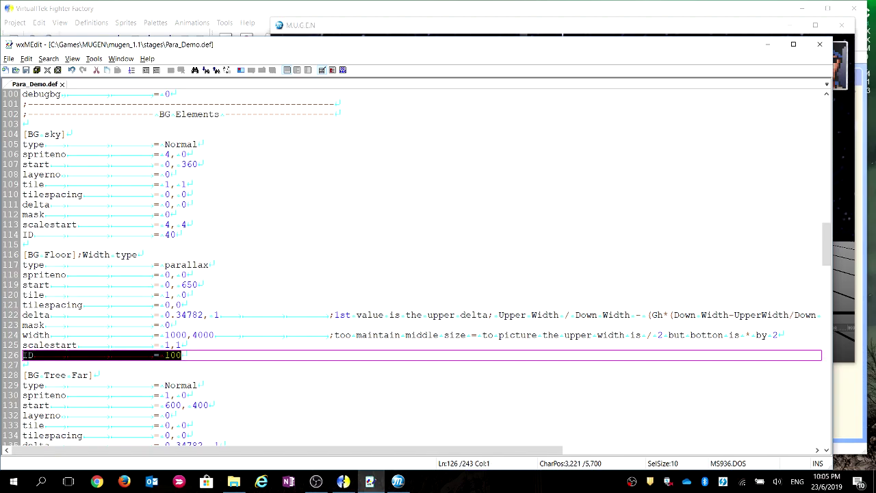
left_click(206, 356)
left_click_drag(198, 355, 11, 263)
left_click(146, 259)
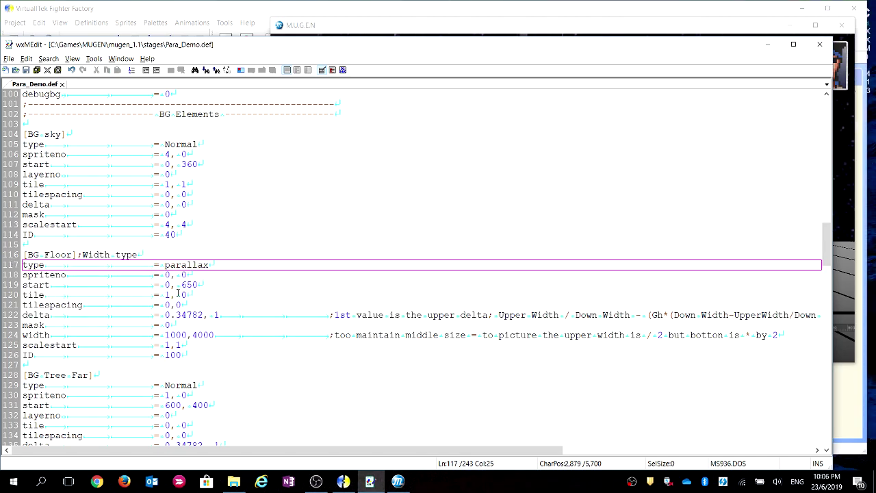
Compare the BG Floor start position with the stage in M.U.G.E.N and the floor sprite's axis in Fighter Factory, and return to wxMEdit
left_click(329, 22)
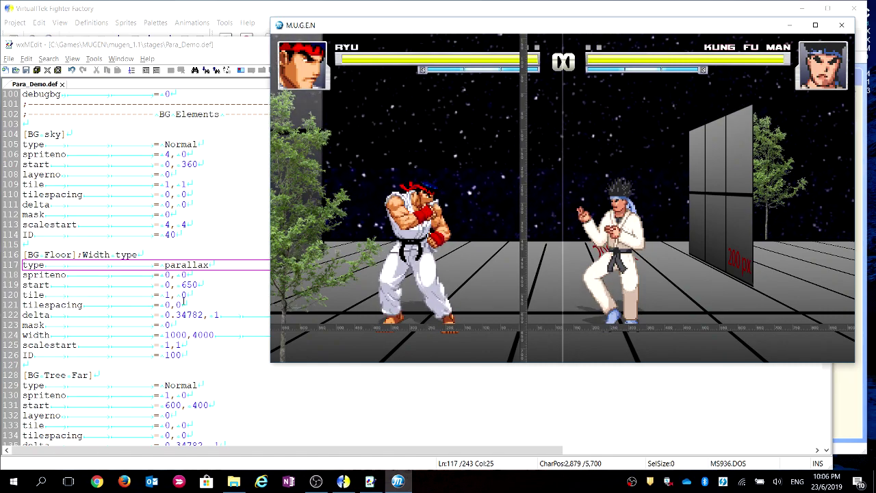
left_click(200, 281)
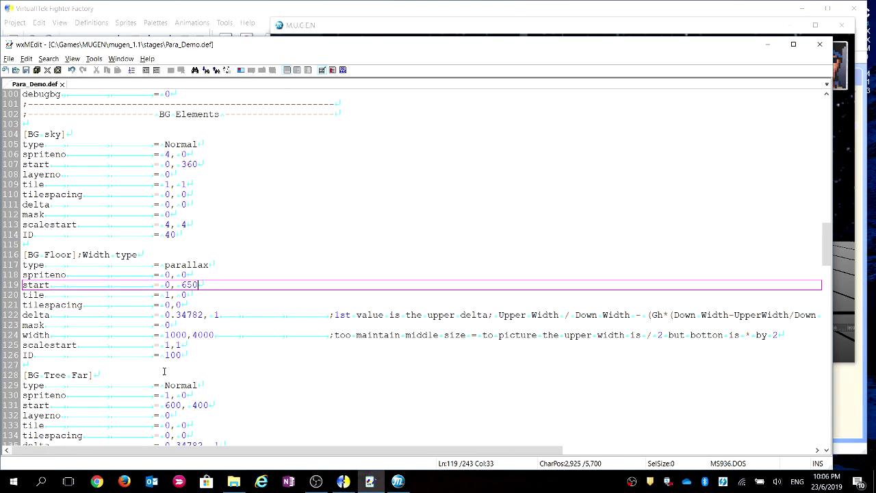
left_click(343, 481)
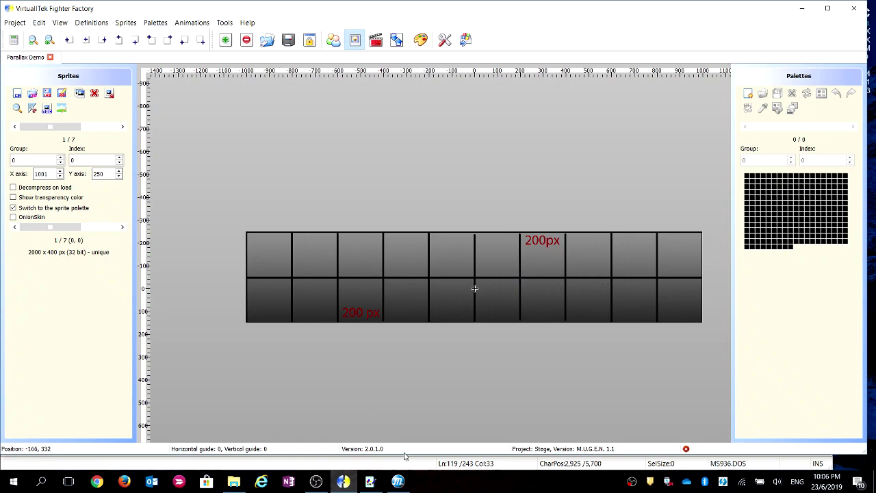
left_click(381, 482)
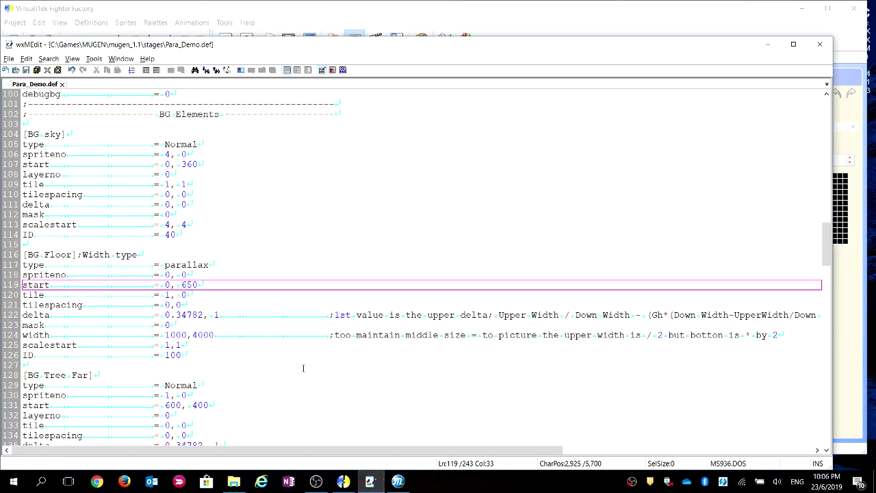
Copy the whole BG Floor block and comment out every line of the original with a leading semicolon using column selection
left_click_drag(207, 350, 12, 261)
key("ctrl+c")
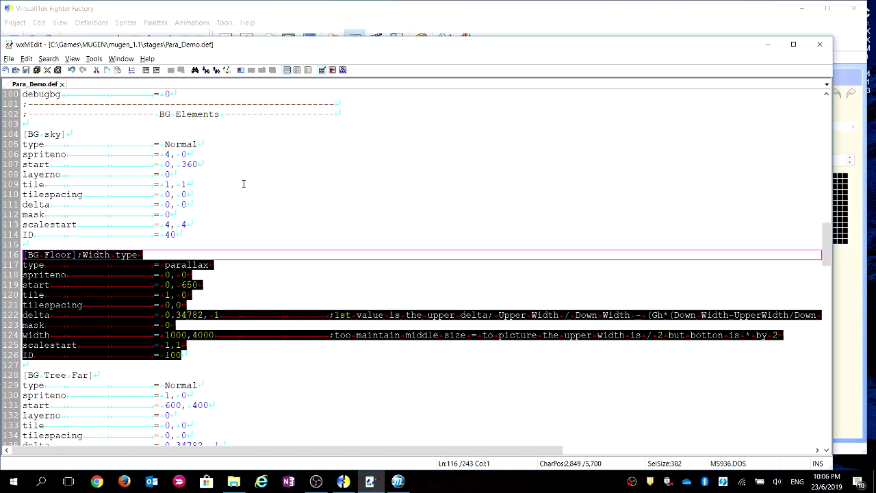
left_click(333, 71)
left_click(36, 254)
key("shift+Down")
key("shift+Down")
key("shift+Down")
key("shift+Down")
key("shift+Down")
key("shift+Down")
key("shift+Down")
key("shift+Down")
key("shift+Down")
key("shift+Down")
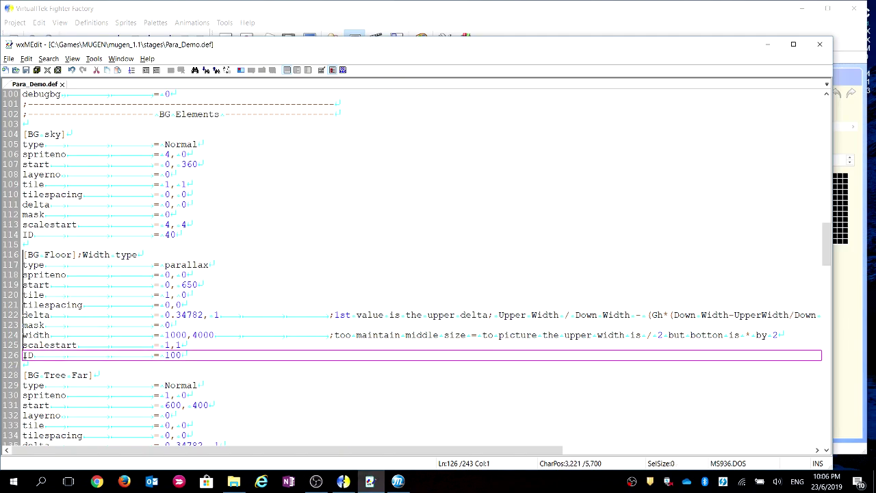
type(";")
Insert blank lines above the commented BG Floor block and paste the copied active BG Floor definition there
left_click(48, 245)
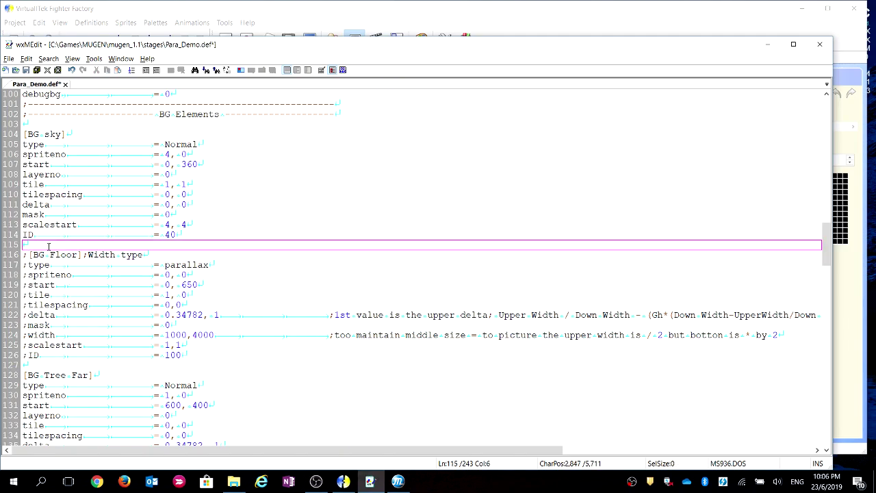
key("Home")
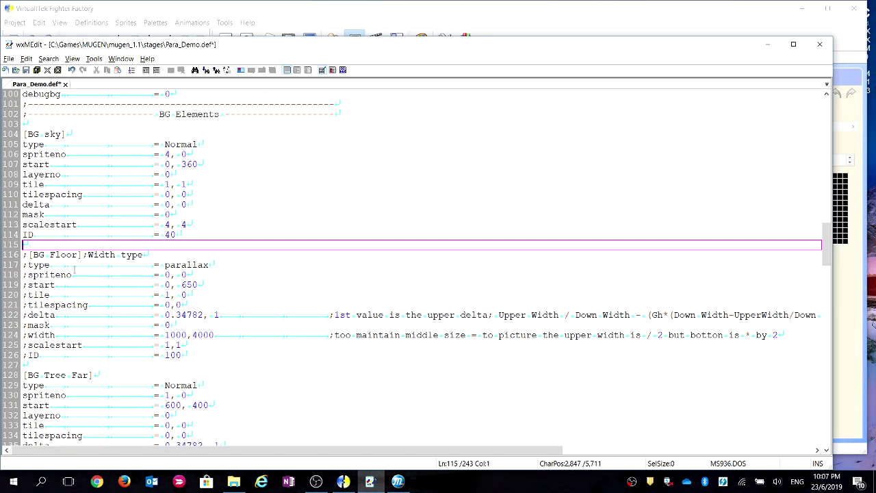
key("Return")
key("Return")
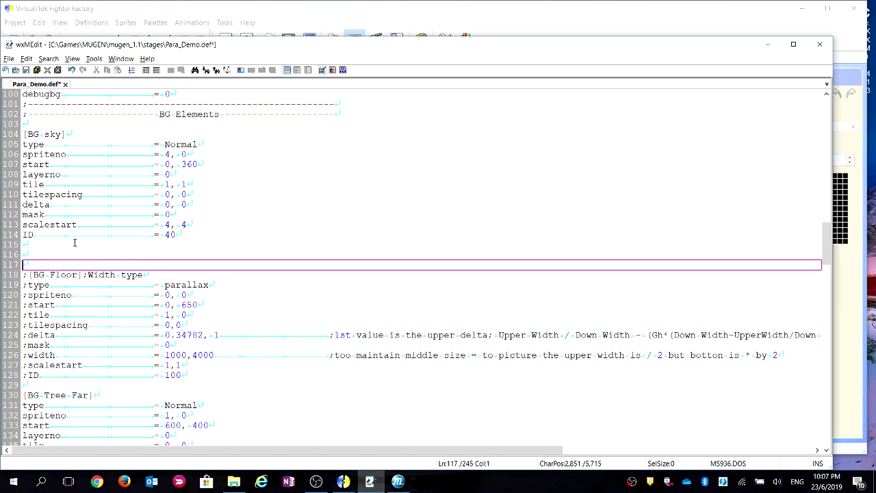
key("Up")
key("ctrl+v")
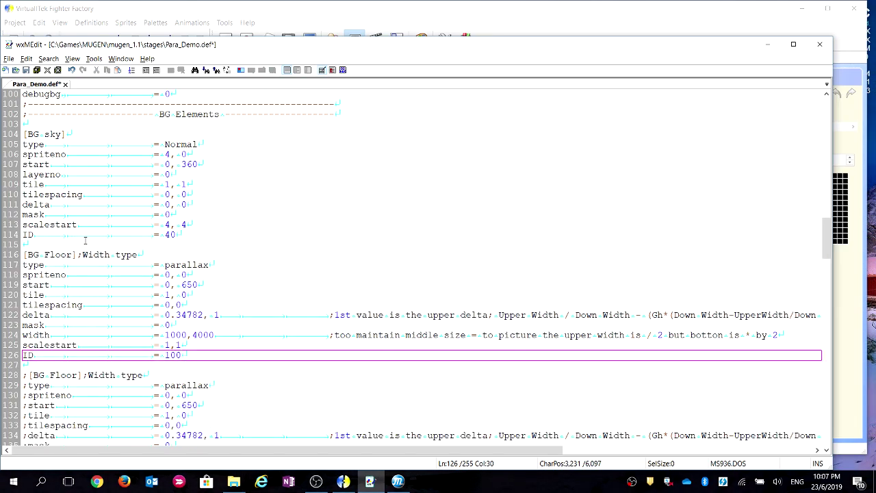
Comment out every line of the BG sky block with a leading semicolon
left_click(24, 140)
key("Down")
key("Down")
key("Down")
key("Down")
key("Down")
key("Down")
key("Down")
key("Down")
key("Down")
key("shift+Up")
key("shift+Up")
key("shift+Up")
key("shift+Up")
key("shift+Up")
key("shift+Up")
key("shift+Up")
key("shift+Up")
key("shift+Up")
key("shift+Up")
type(";")
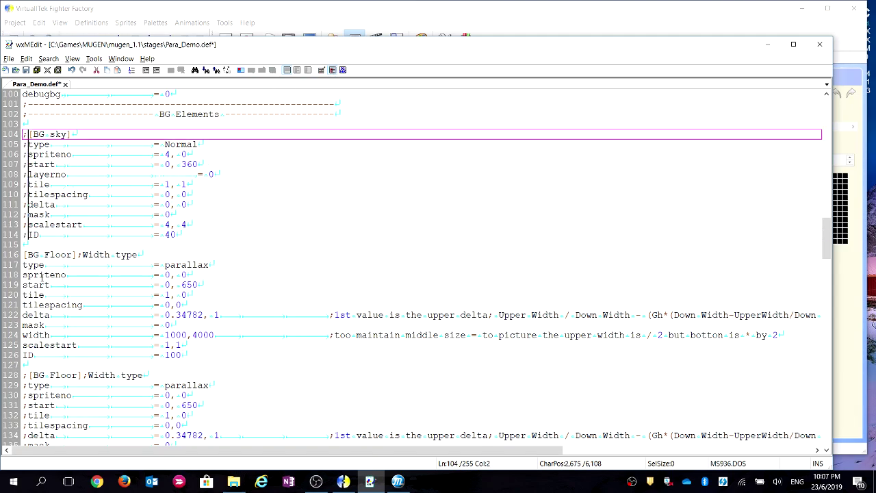
Comment out the remaining background elements from BG Tree Far onward with leading semicolons and save Para_Demo.def
scroll(43, 274, "down", 7)
left_click_drag(26, 285, 32, 335)
left_click(22, 335)
type(";[BG Tree Far")
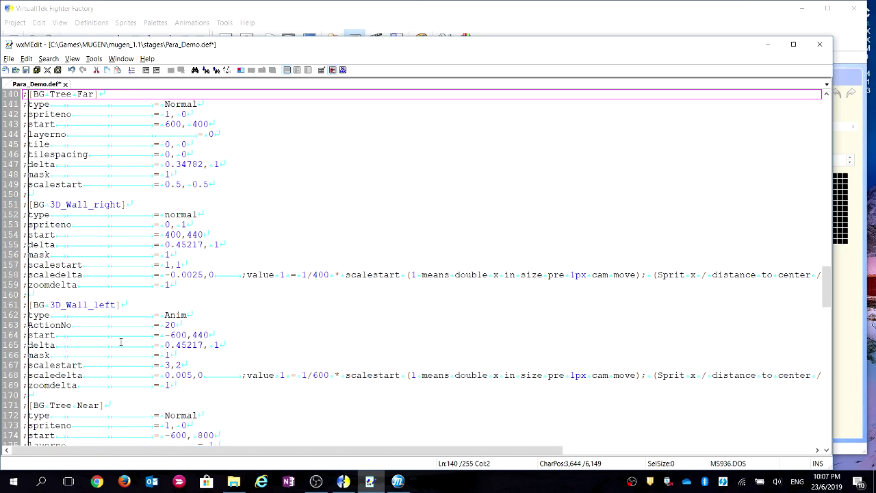
left_click(26, 70)
In the active BG Floor block, set start to 0, 0 and tile to 0, 0
left_click(165, 275)
scroll(176, 426, "up", 5)
scroll(181, 302, "up", 4)
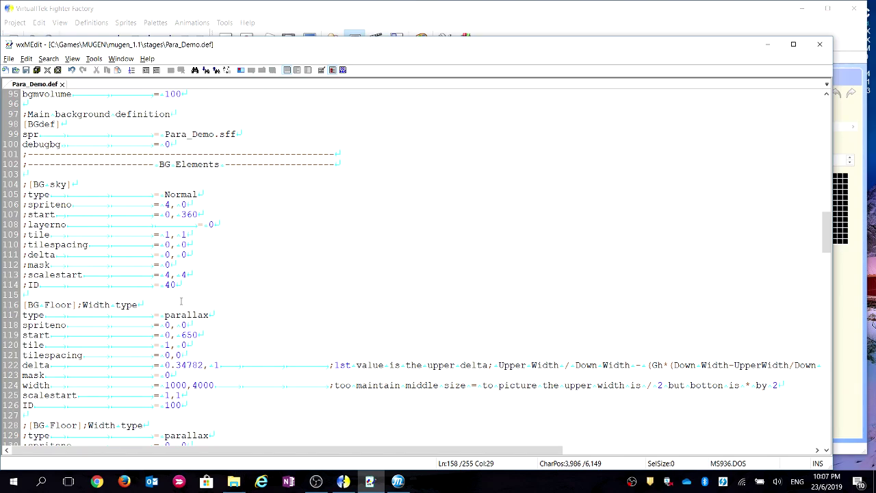
scroll(181, 301, "down", 4)
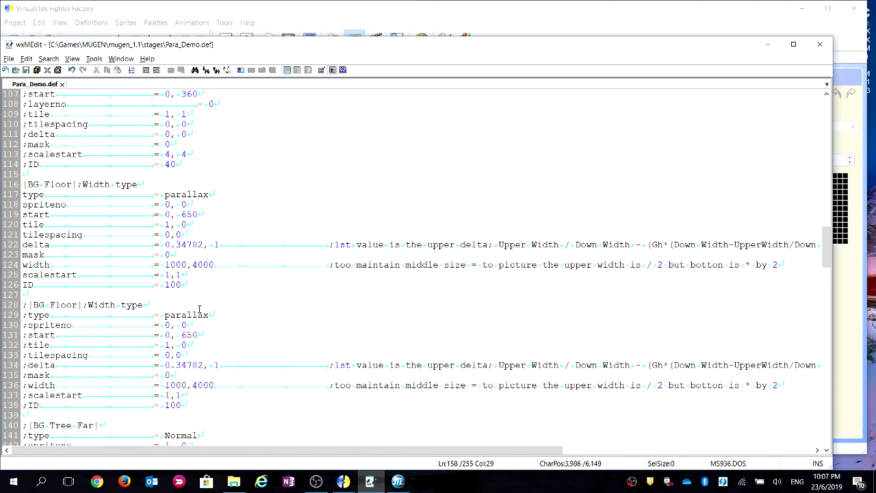
left_click_drag(182, 215, 199, 215)
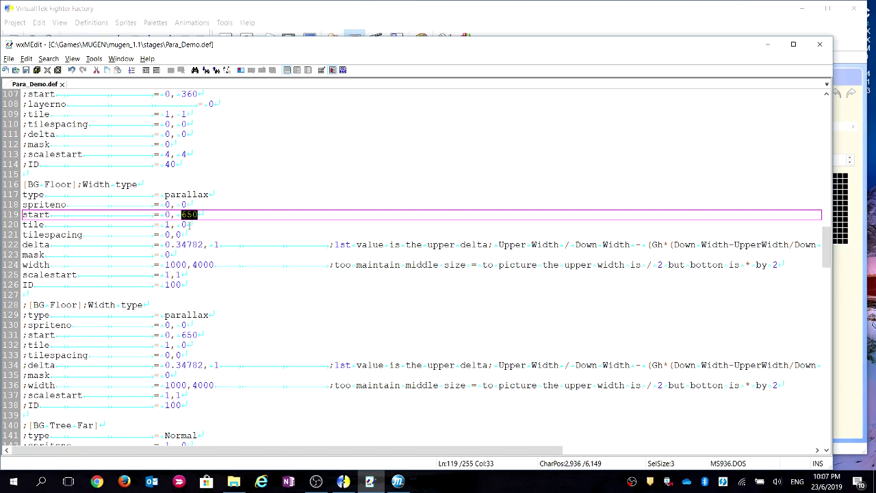
type("0")
left_click(189, 224)
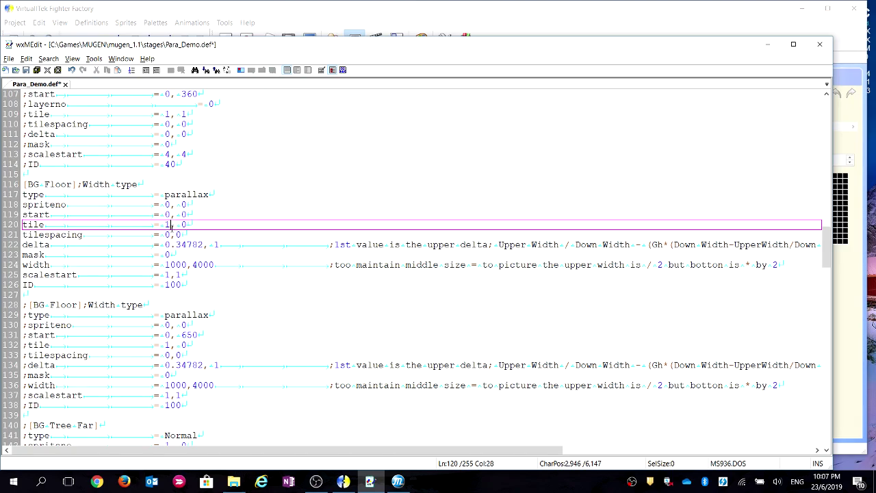
key("BackSpace")
type("0")
Set the active BG Floor's delta to 1, 1 and its width to 2000,2000, tidying the spacing before the width comment
left_click_drag(166, 245, 220, 244)
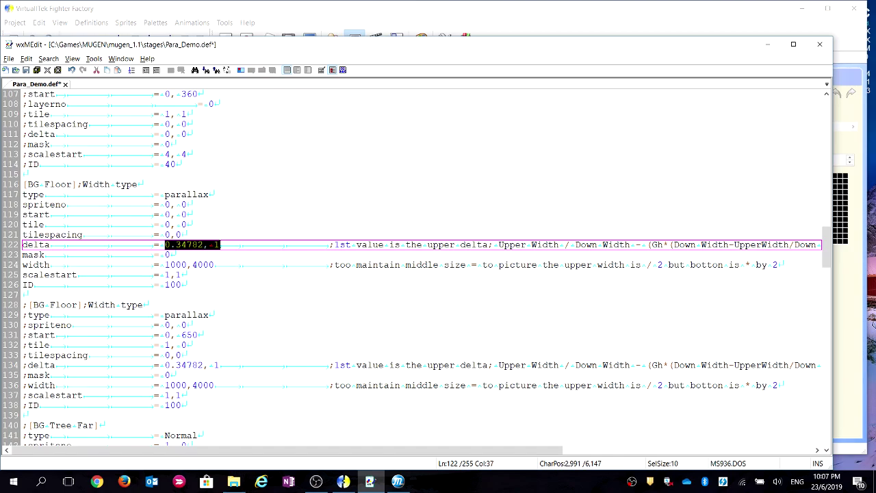
type("1")
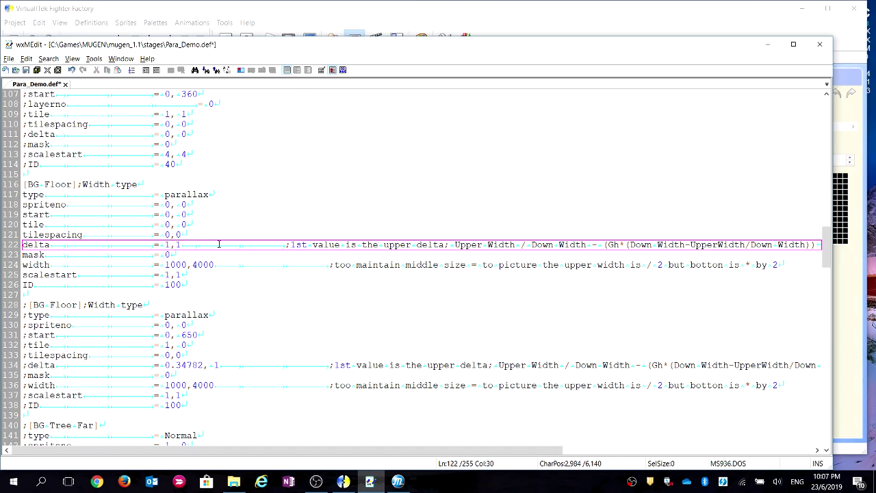
key("Down")
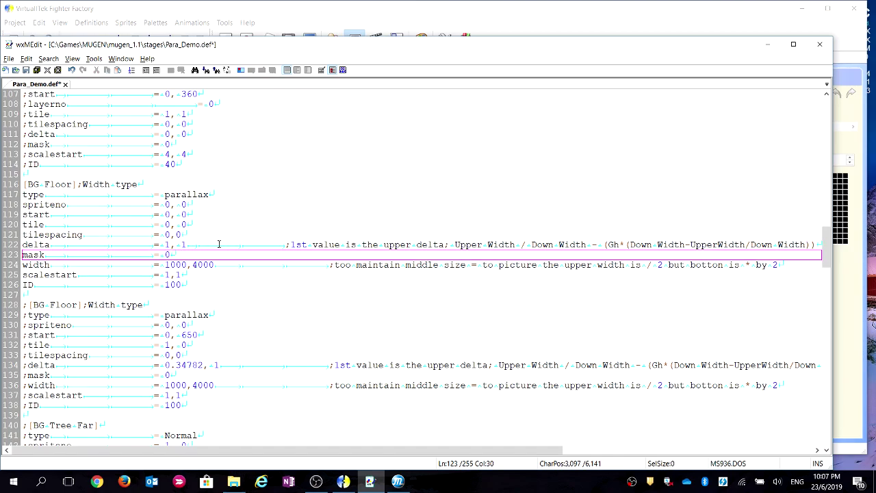
left_click_drag(165, 265, 216, 265)
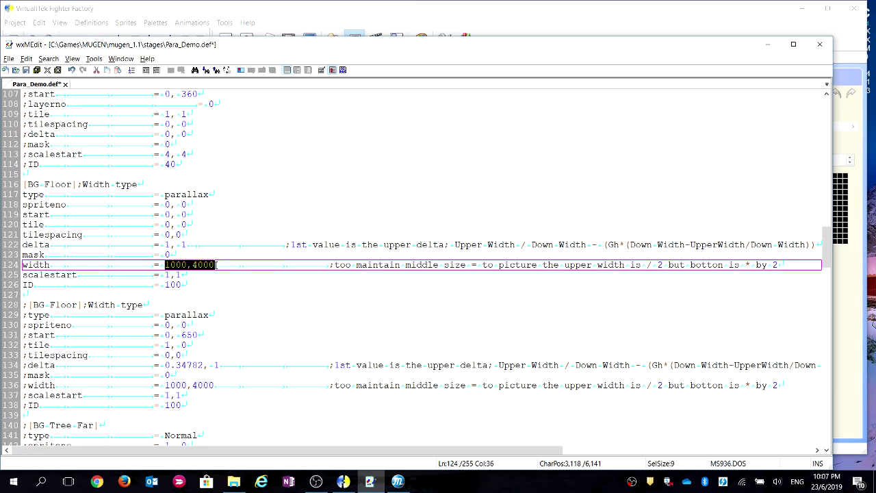
type("2000,")
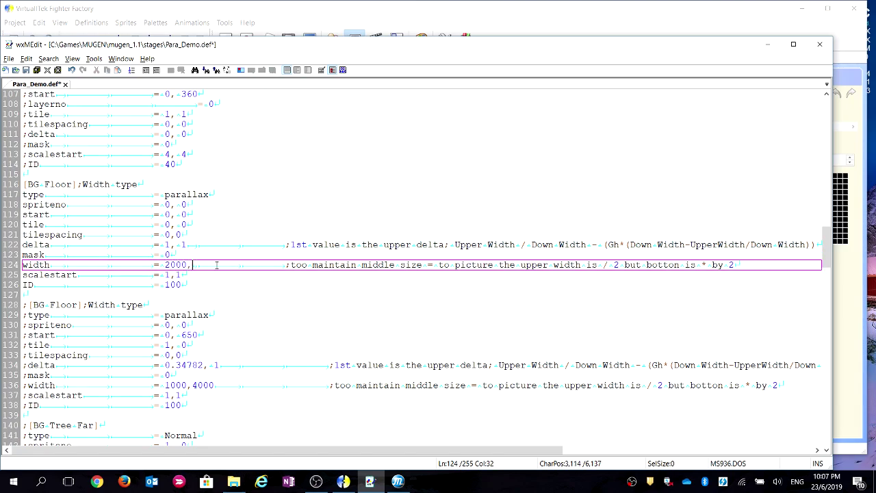
type("2000")
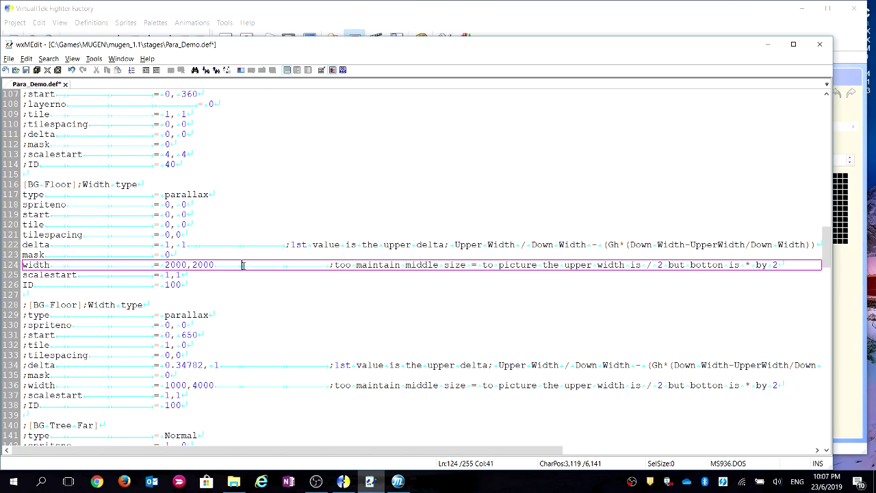
key("BackSpace")
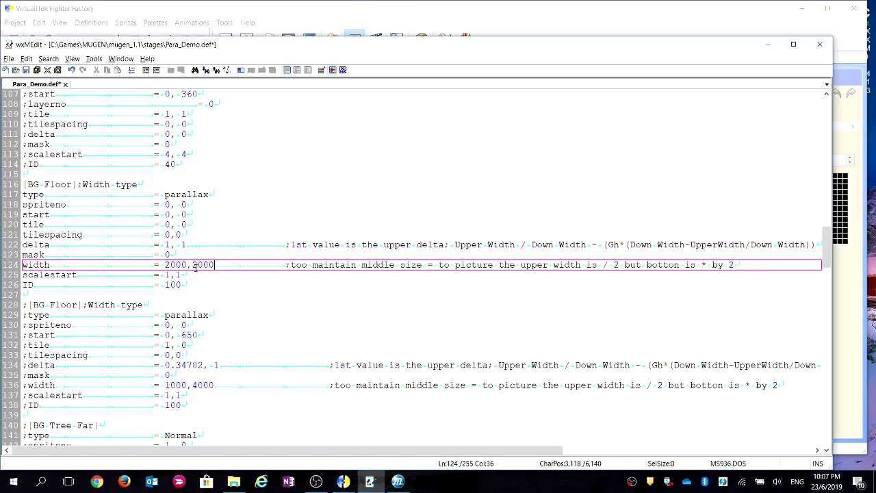
Compare the active BG Floor's upper and lower width values with the floor sprite's edges in Fighter Factory, and review its scalestart and ID
left_click_drag(167, 265, 180, 265)
key("alt+Tab")
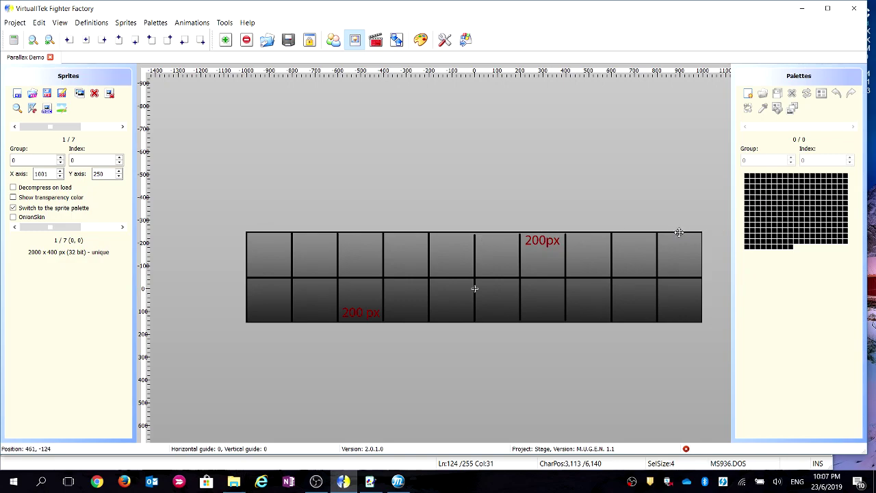
key("alt+Tab")
left_click_drag(193, 265, 209, 265)
key("alt+Tab")
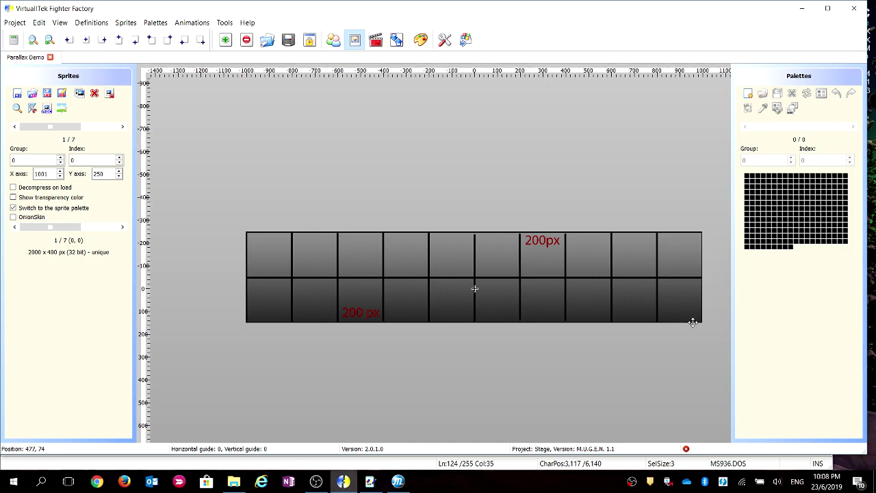
key("alt+Tab")
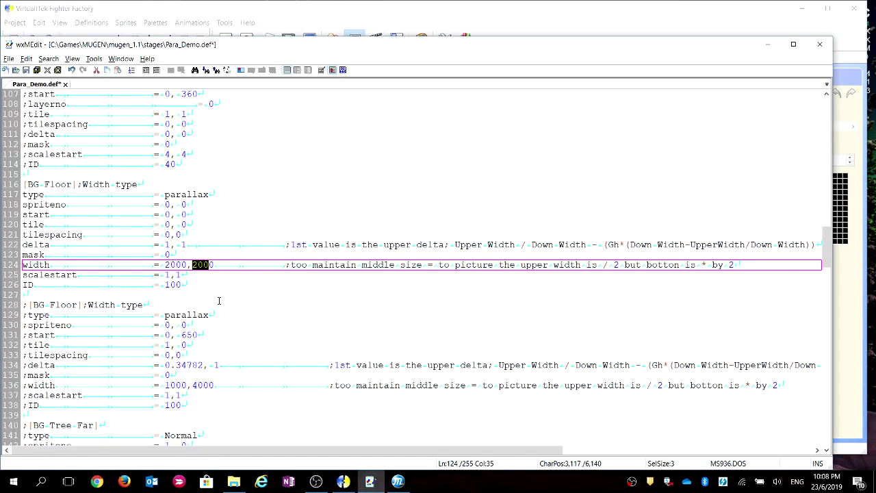
left_click(79, 275)
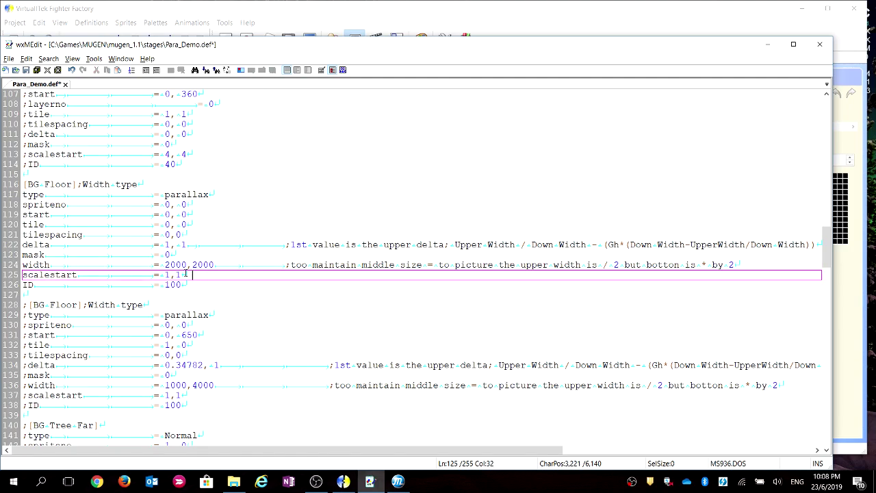
key("alt+Tab")
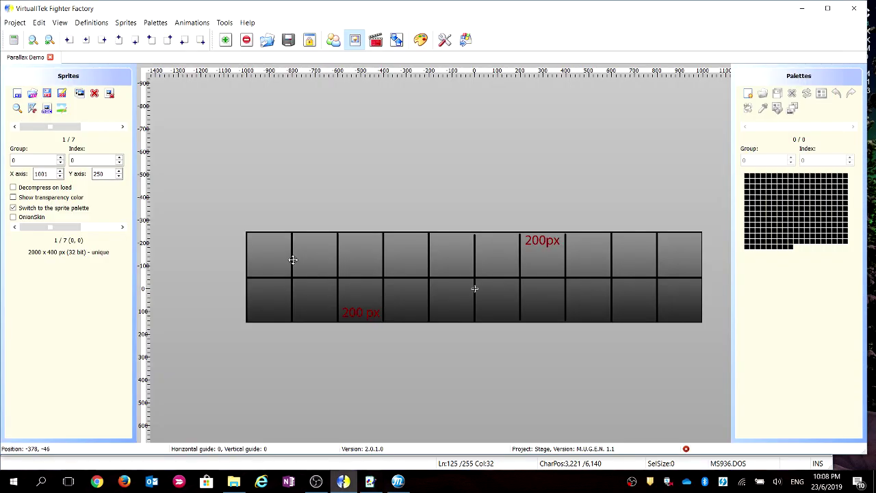
key("alt+Tab")
left_click(185, 287)
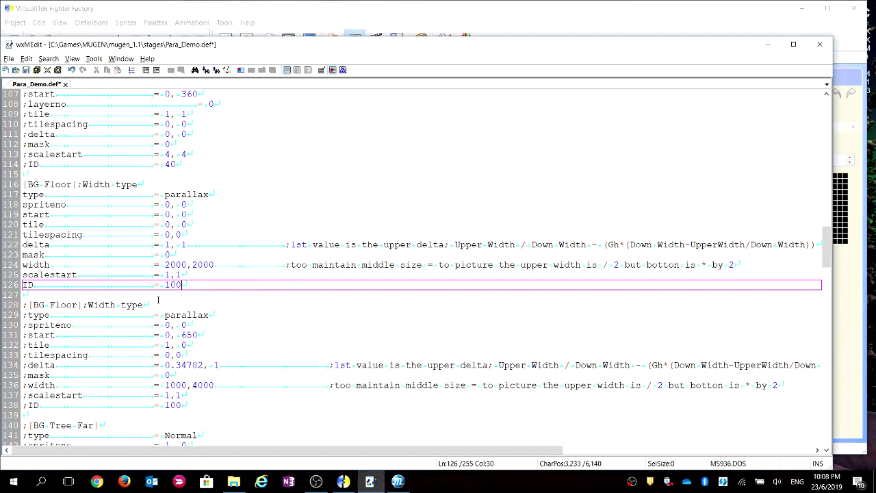
Save Para_Demo.def, switch to M.U.G.E.N and reload the stage with the simplified BG Floor settings
left_click(25, 71)
scroll(124, 356, "down", 5)
scroll(124, 357, "up", 7)
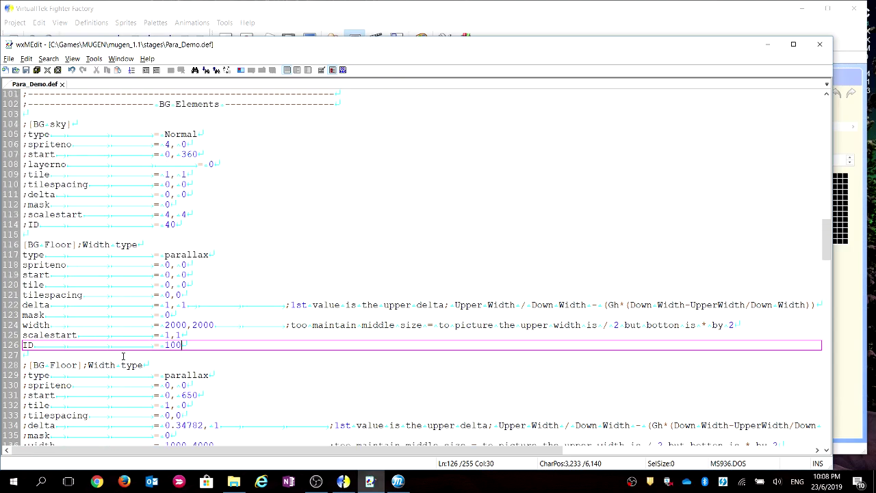
left_click(398, 481)
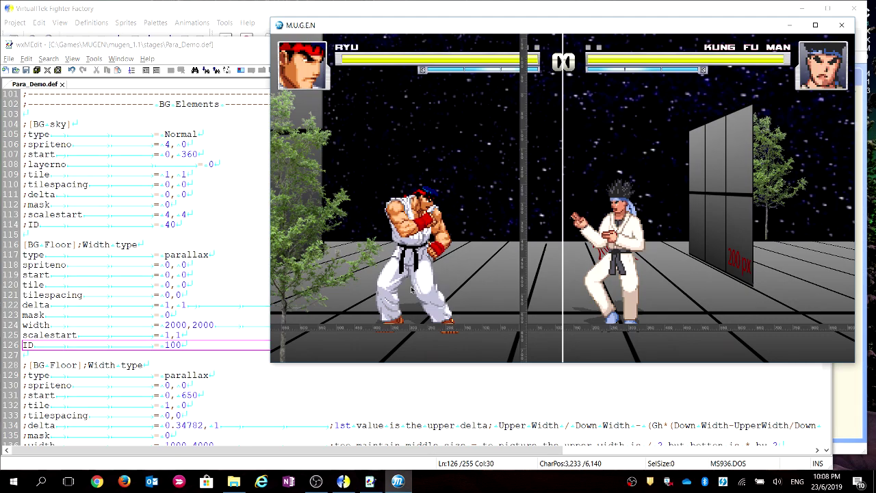
key("ctrl+F4")
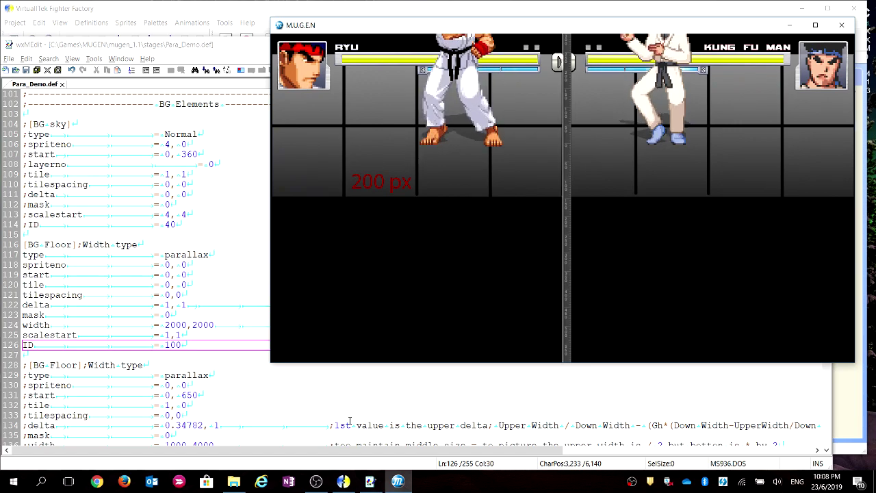
In Fighter Factory, try moving the floor sprite off its axis, and restore the X axis to 1001 and Y axis to 250
left_click(343, 481)
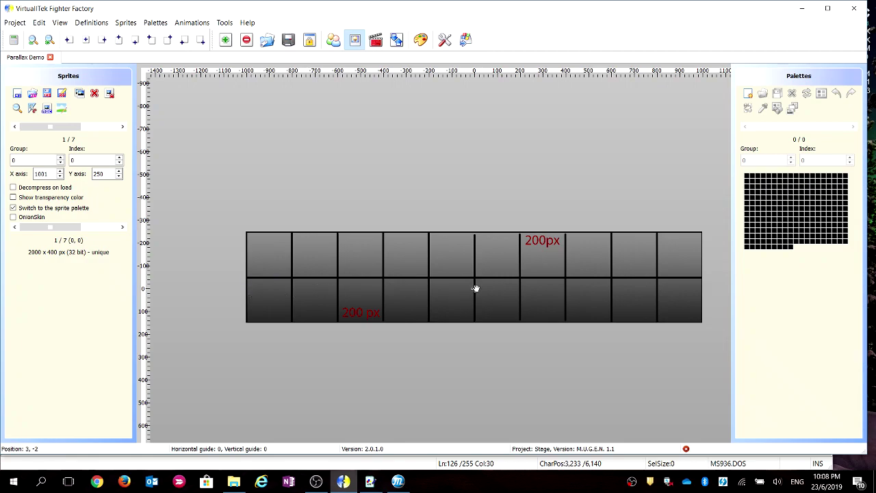
mouse_move(513, 278)
left_mouse_down()
mouse_move(513, 307)
mouse_move(517, 263)
left_mouse_up()
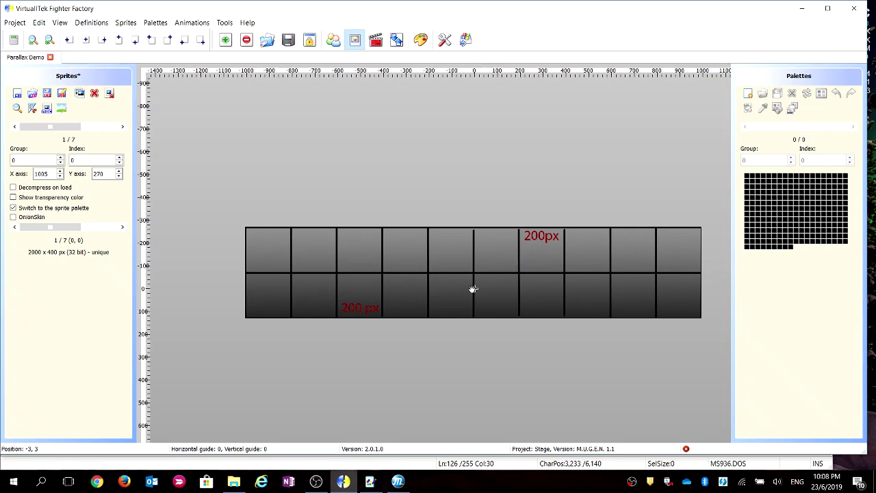
left_click_drag(438, 303, 471, 340)
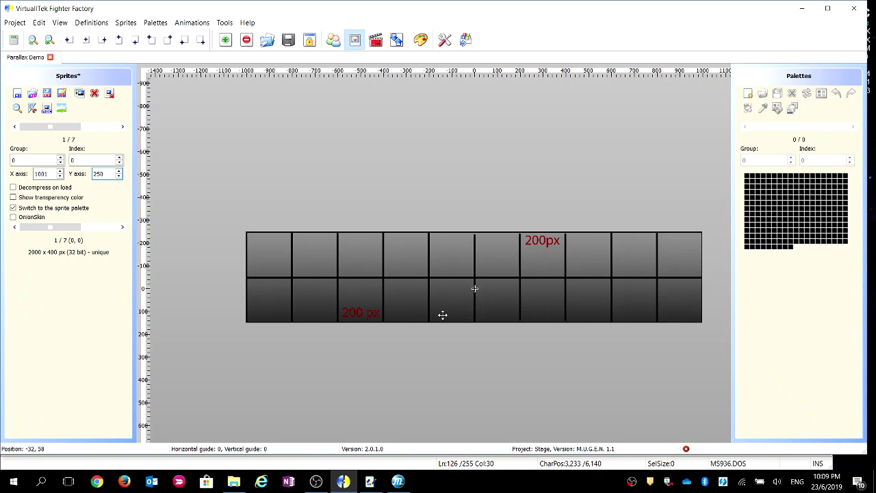
left_click(107, 175)
Compare the floor's position in the running M.U.G.E.N stage with its sprite axis in Fighter Factory and the BG Floor start value
key("F5")
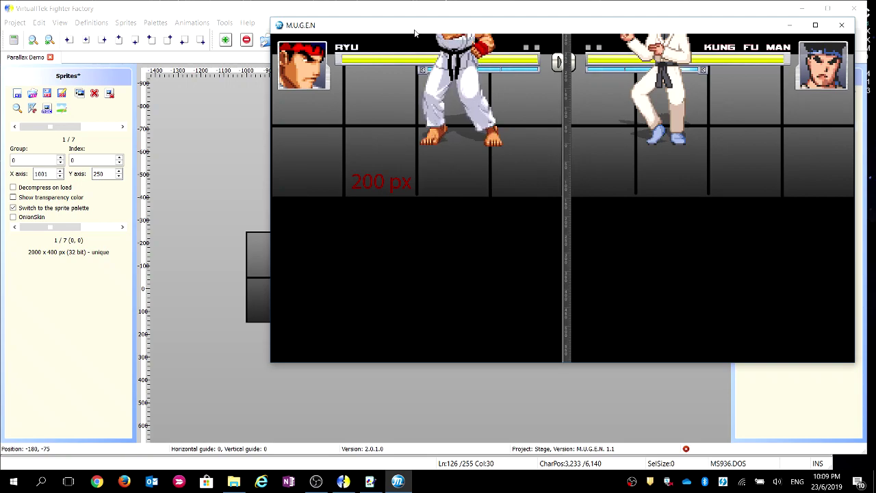
left_click_drag(419, 28, 409, 45)
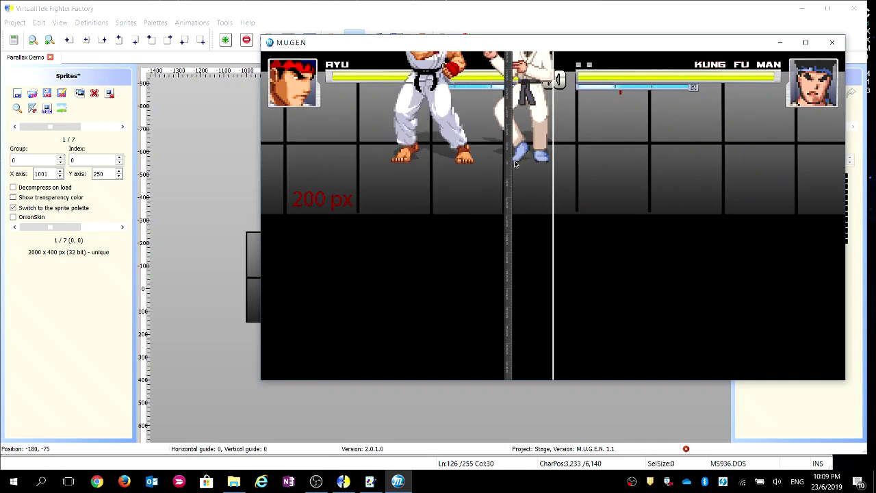
key("alt+Tab")
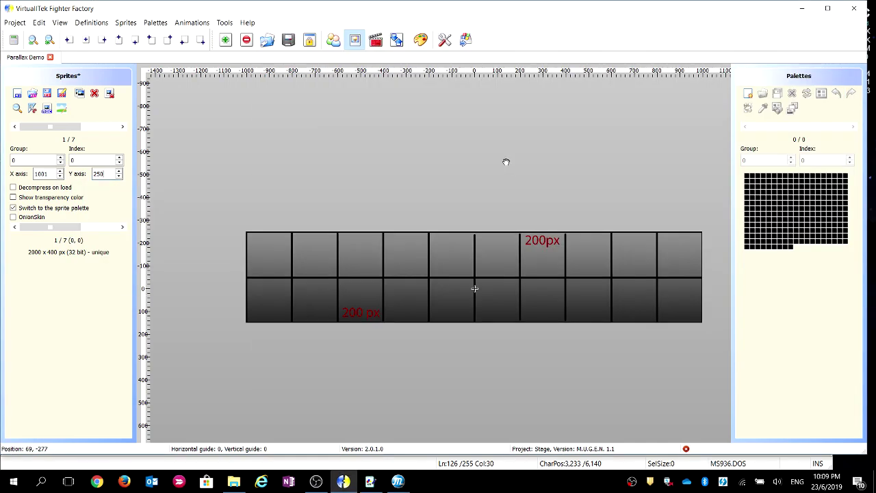
key("alt+Tab")
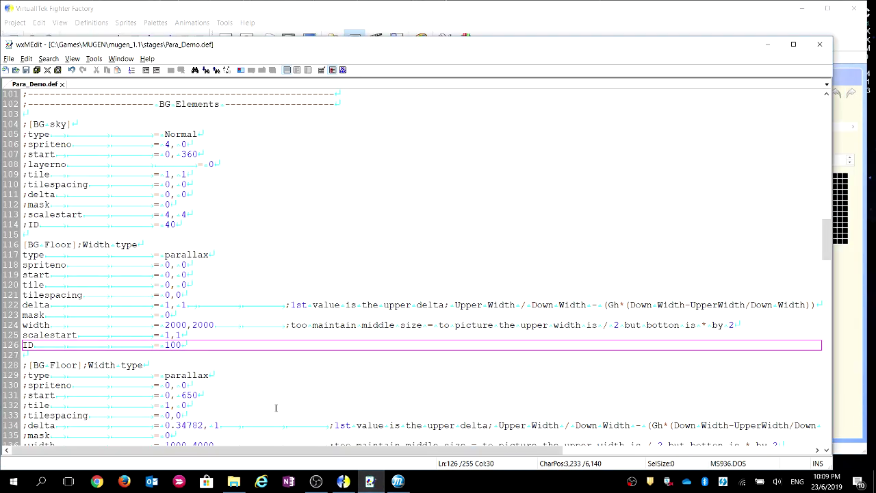
left_click(195, 275)
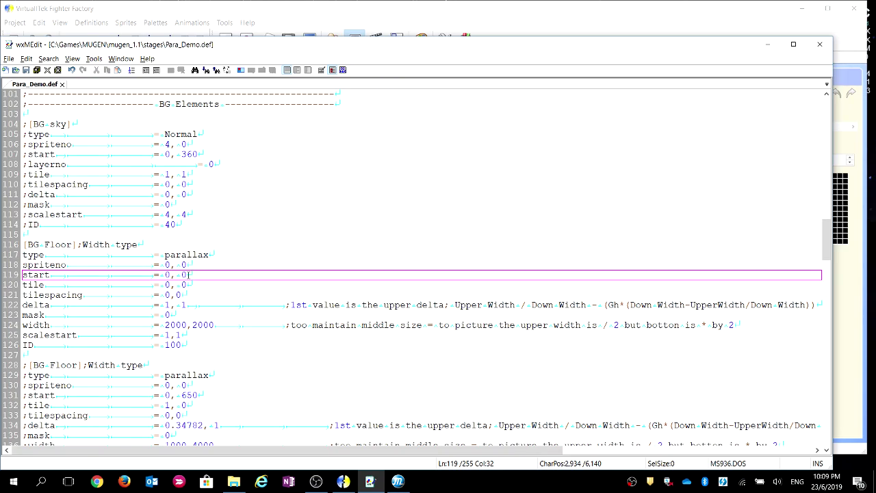
double_click(184, 274)
key("alt+Tab")
key("alt+Tab")
left_click(398, 482)
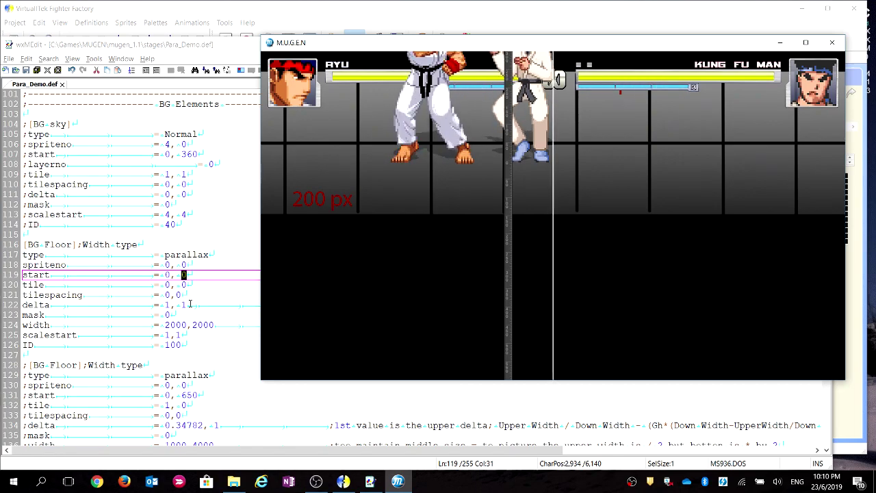
Set the active BG Floor's start to 0, 400, save Para_Demo.def and reload the stage in M.U.G.E.N
left_click(190, 274)
key("BackSpace")
type("400")
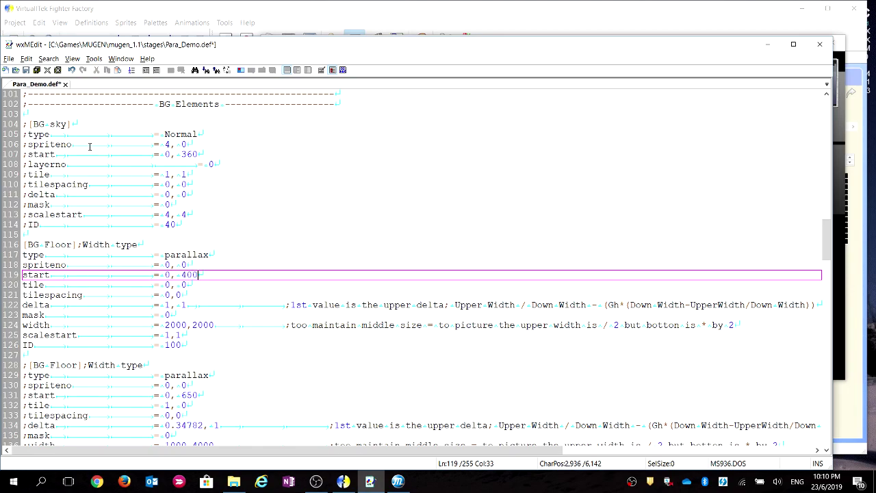
left_click(25, 70)
key("alt+Tab")
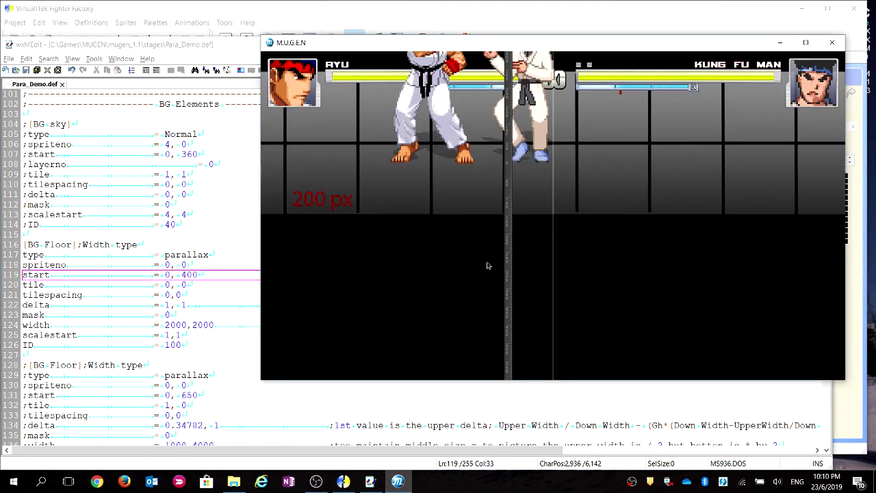
key("shift+F4")
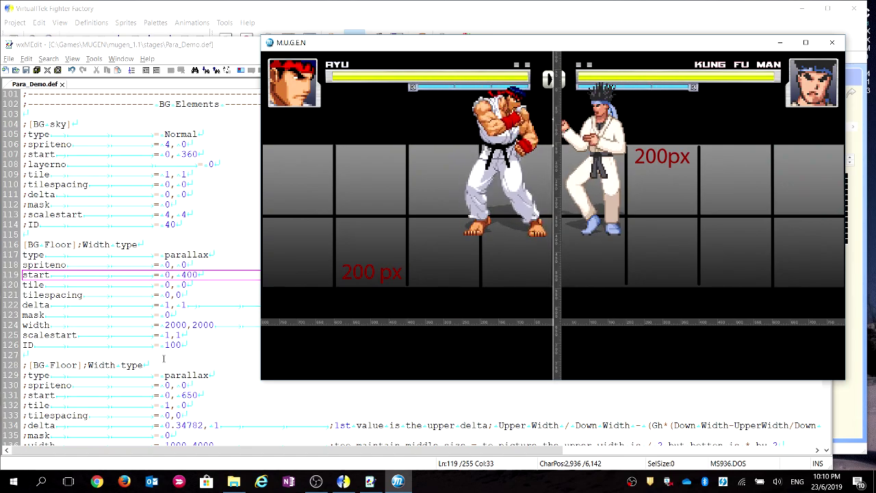
Set the active BG Floor's start to 0, 650, save Para_Demo.def and reload the stage in M.U.G.E.N
double_click(184, 275)
type("400")
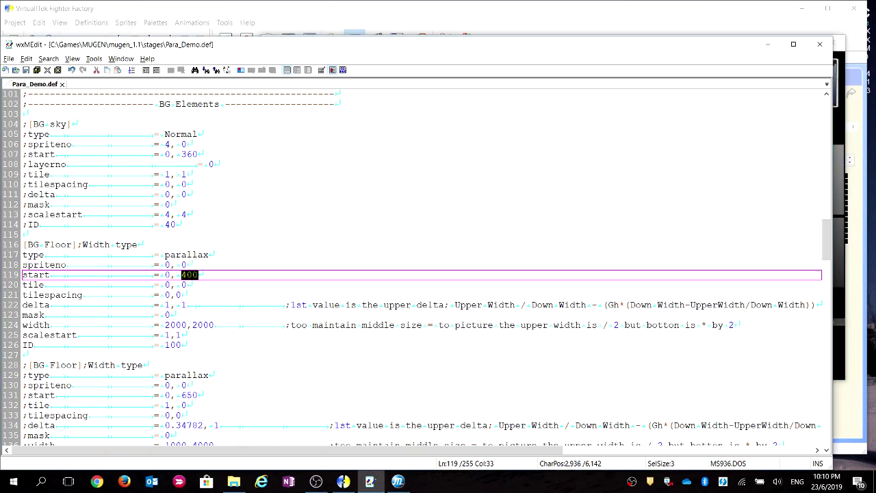
type("5")
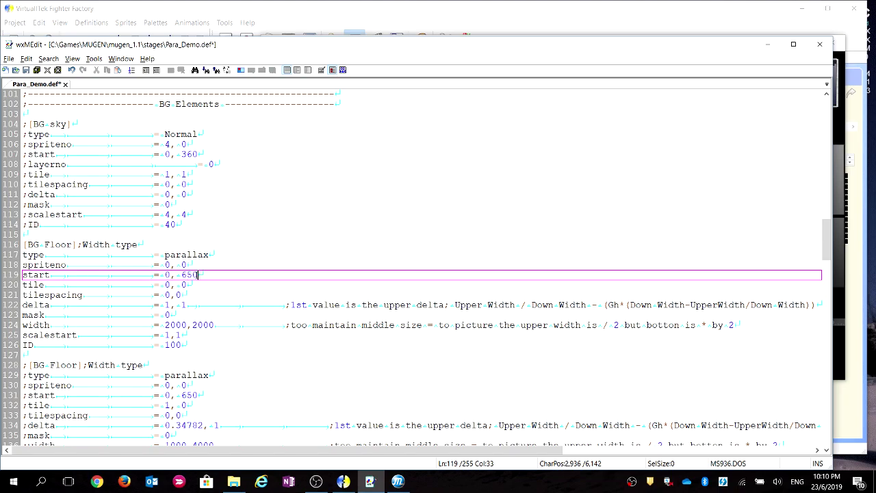
left_click(27, 70)
key("alt+Tab")
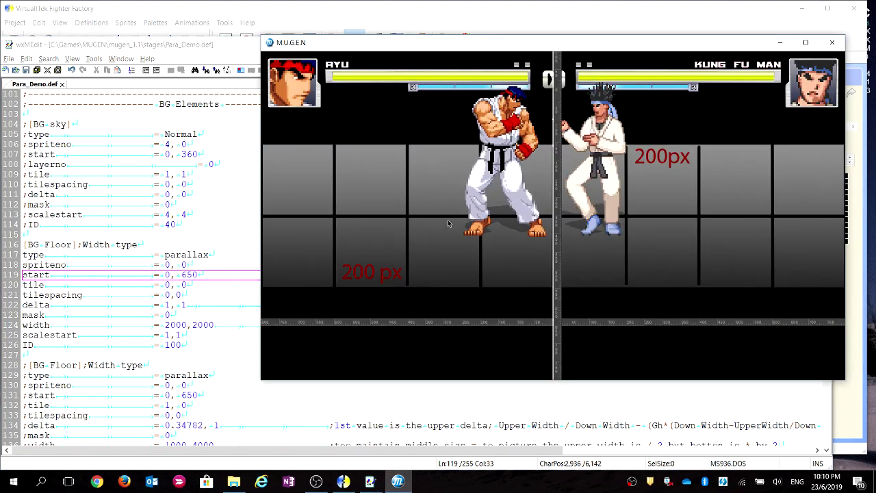
key("shift+F4")
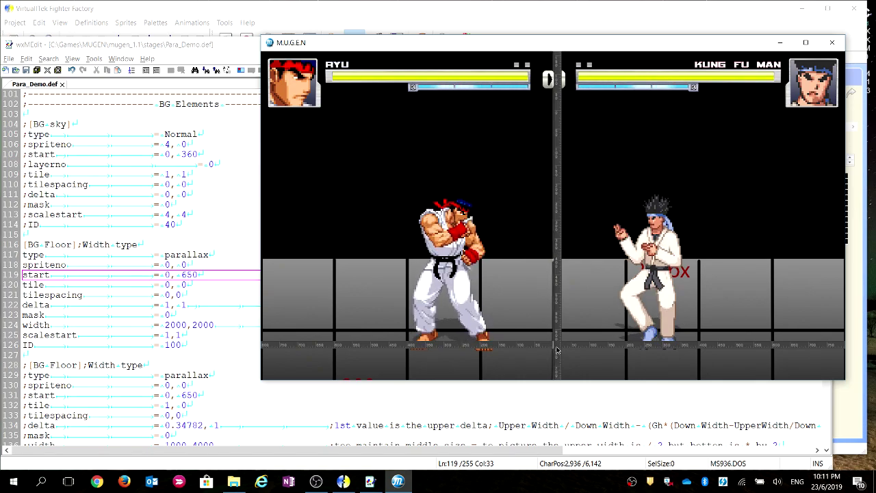
Add a space to the active BG Floor's tilespacing to read 0, 0, and compare its width values with the floor in M.U.G.E.N
left_click(209, 274)
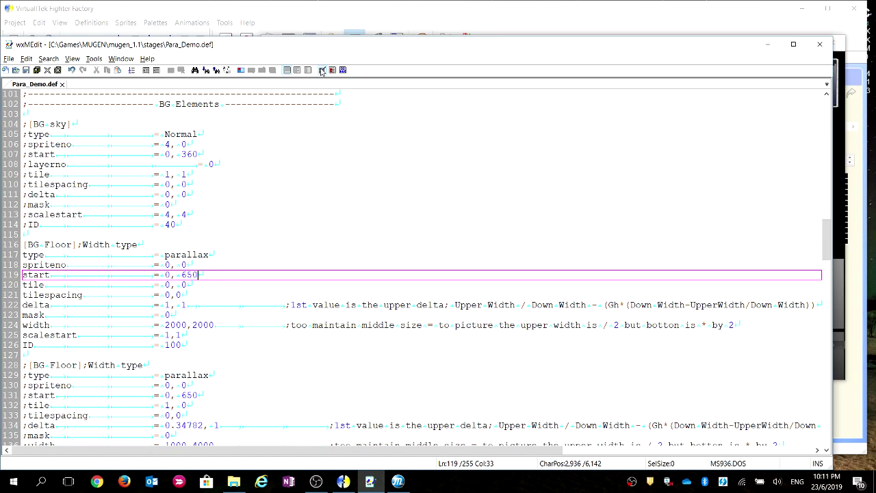
left_click(194, 286)
left_click(192, 296)
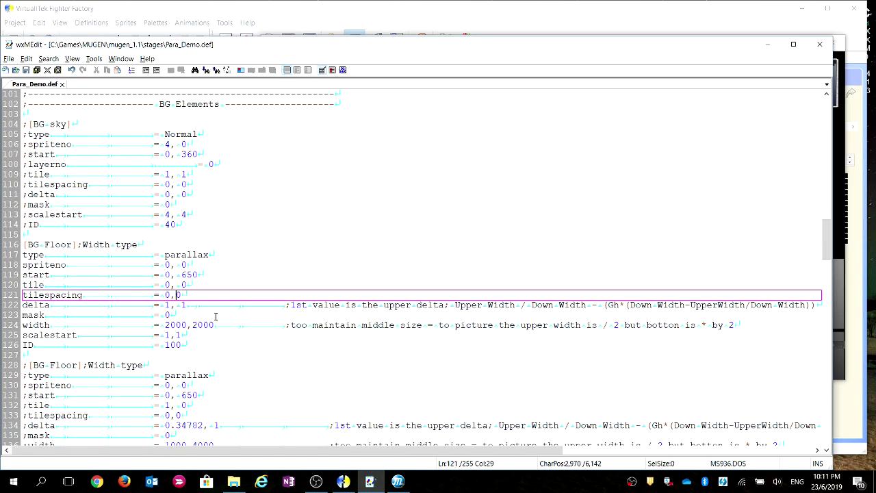
left_click(187, 306)
left_click(203, 325)
left_click_drag(213, 325, 176, 325)
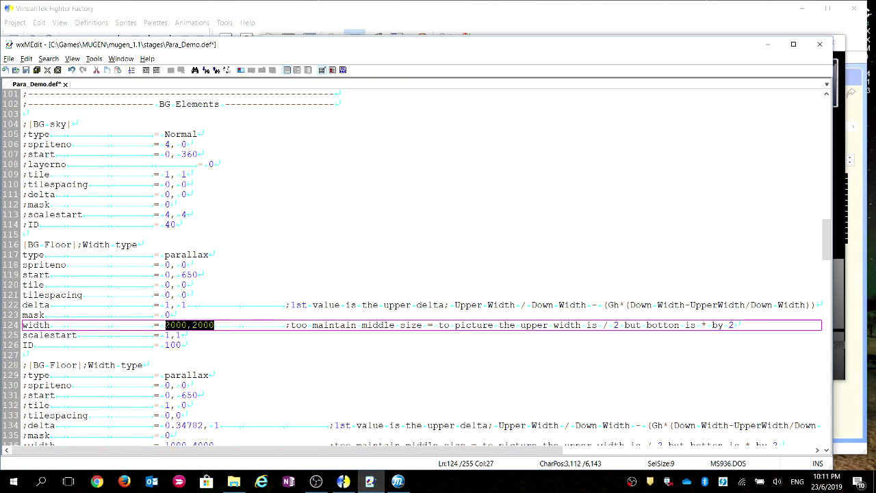
key("alt+Tab")
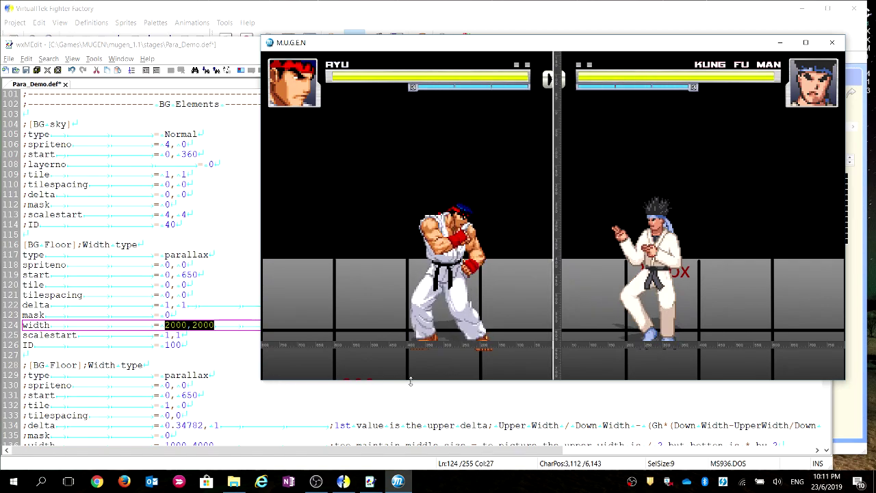
left_click(856, 419)
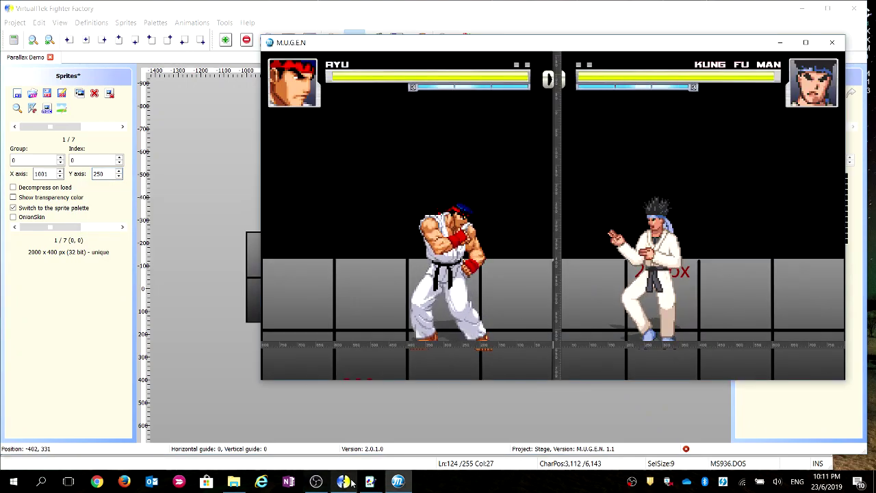
Set the active BG Floor's upper width to 1000, save Para_Demo.def and reload the stage in M.U.G.E.N
left_click(370, 481)
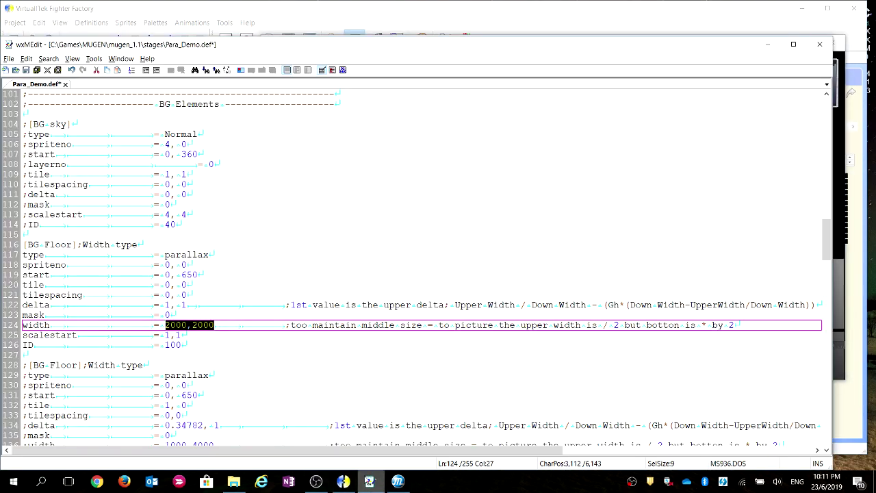
key("Right")
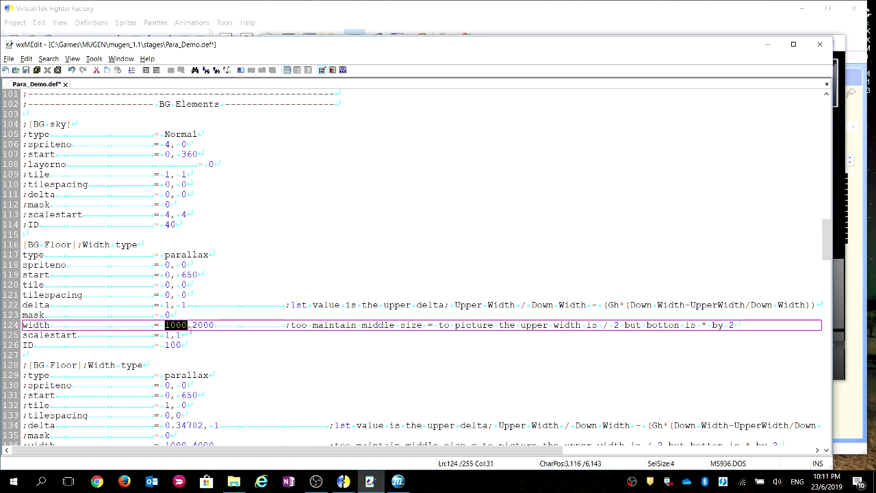
left_click(203, 325)
left_click(16, 71)
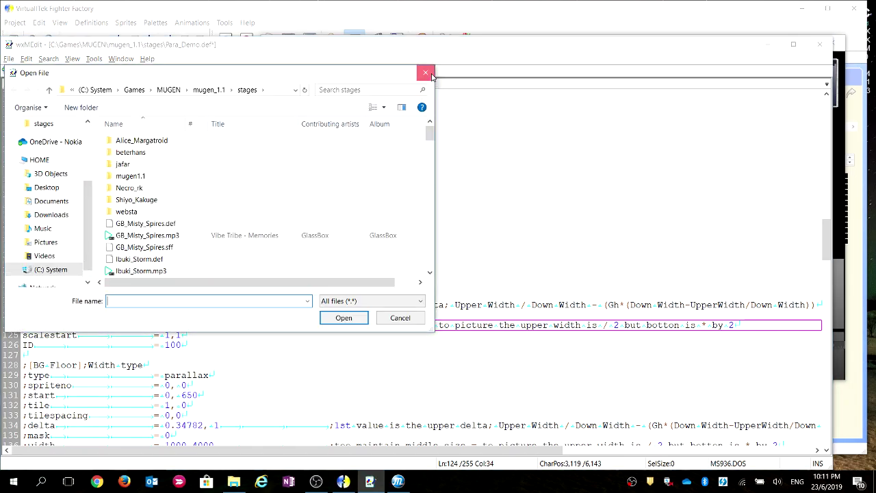
key("Escape")
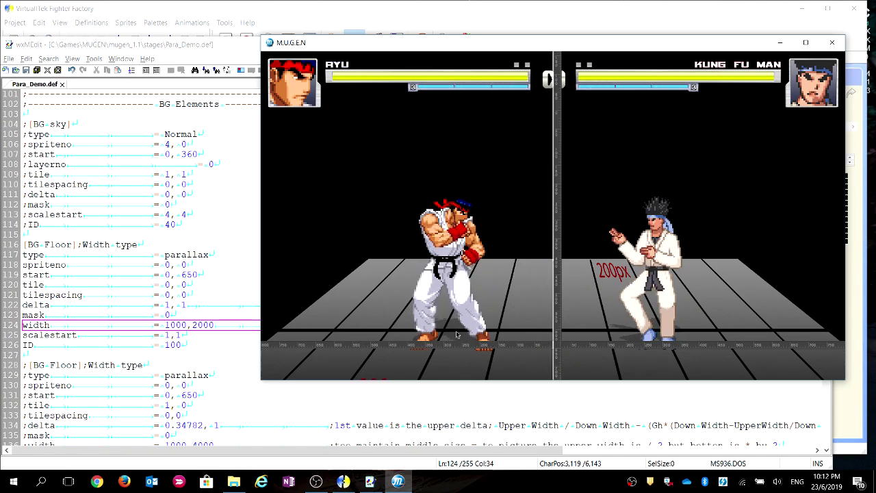
left_click(193, 325)
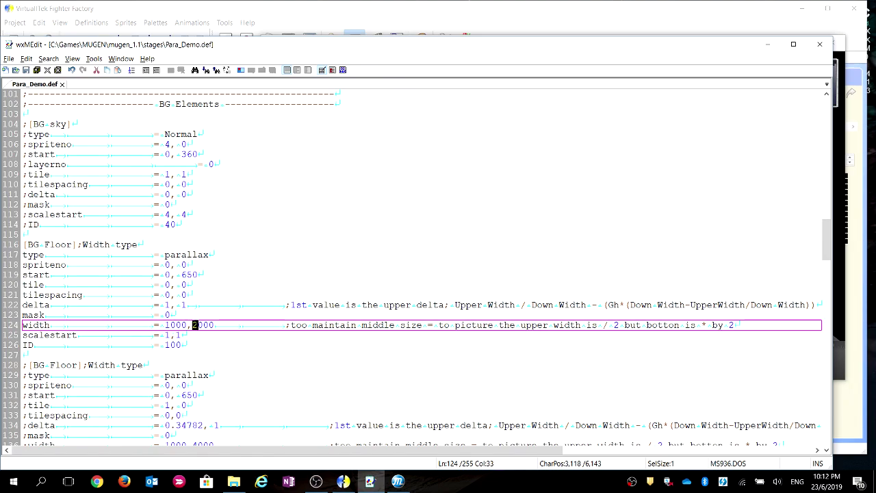
Set the active BG Floor's lower width to 4000, save Para_Demo.def and reload the stage in M.U.G.E.N
type("2")
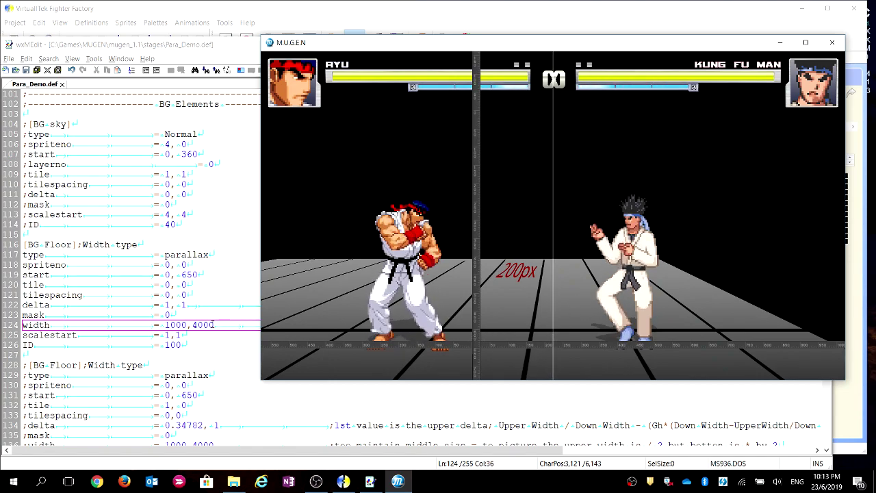
key("alt+Tab")
double_click(166, 305)
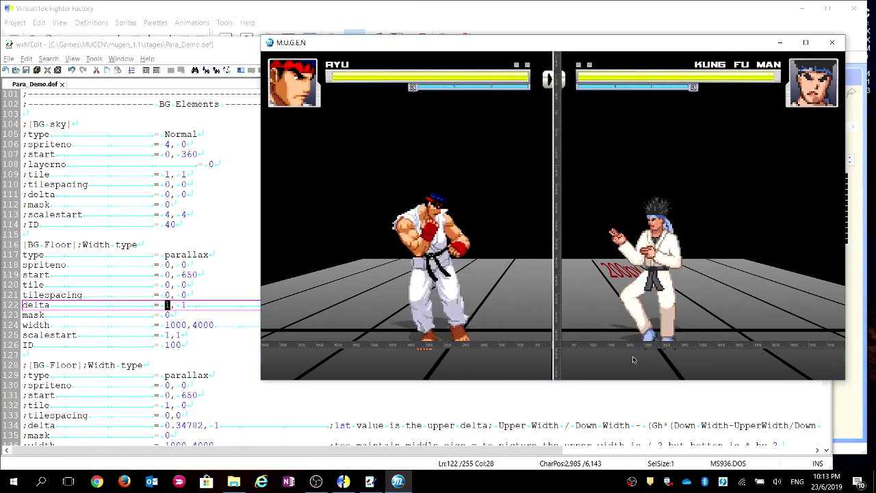
key("Left")
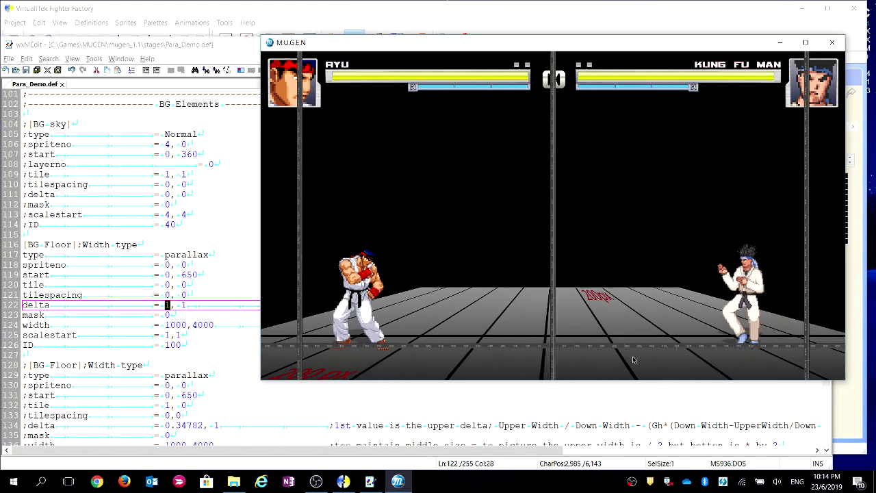
key("shift+F4")
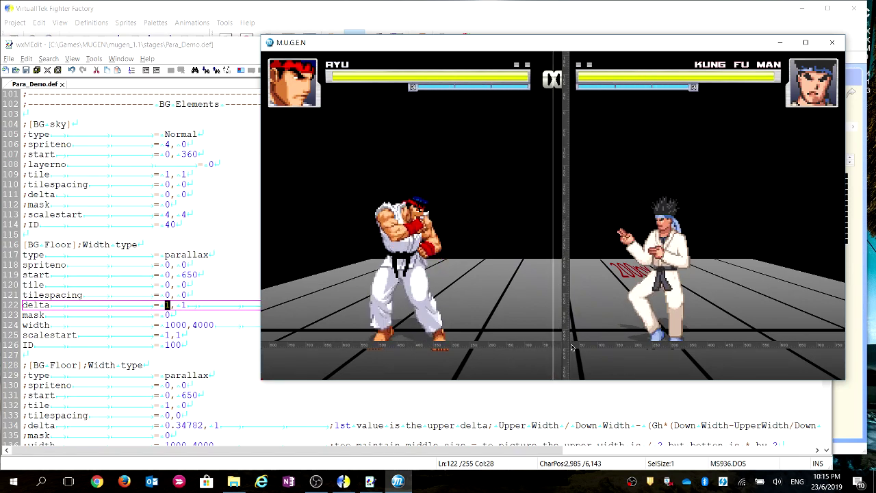
Walk the fighter back and forth in M.U.G.E.N to examine how the floor scrolls with the active BG Floor's delta of 1, 1
key("Right")
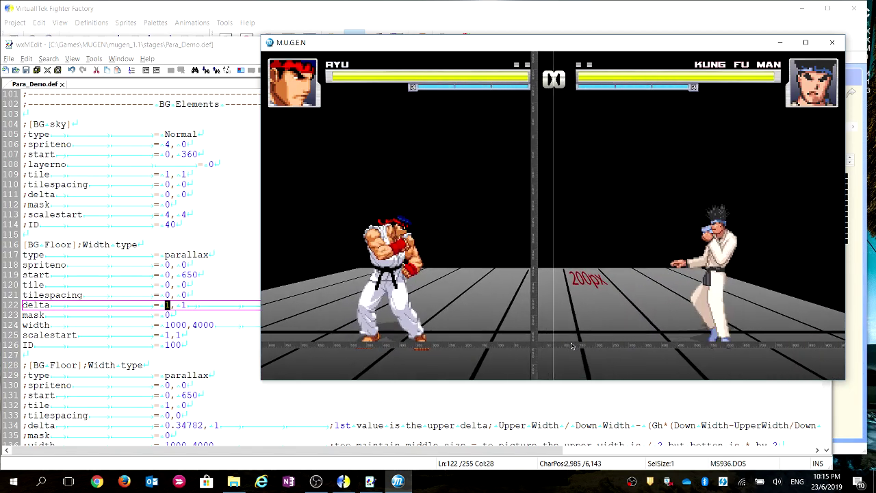
key("Right")
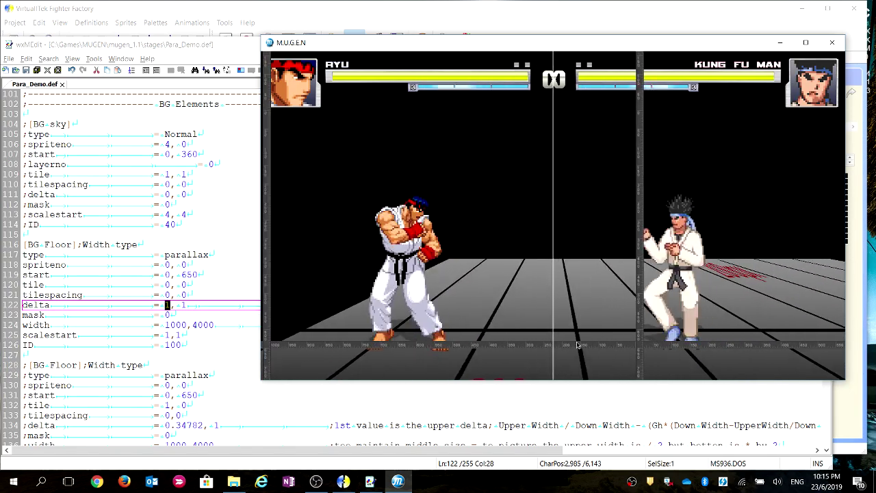
key("Right")
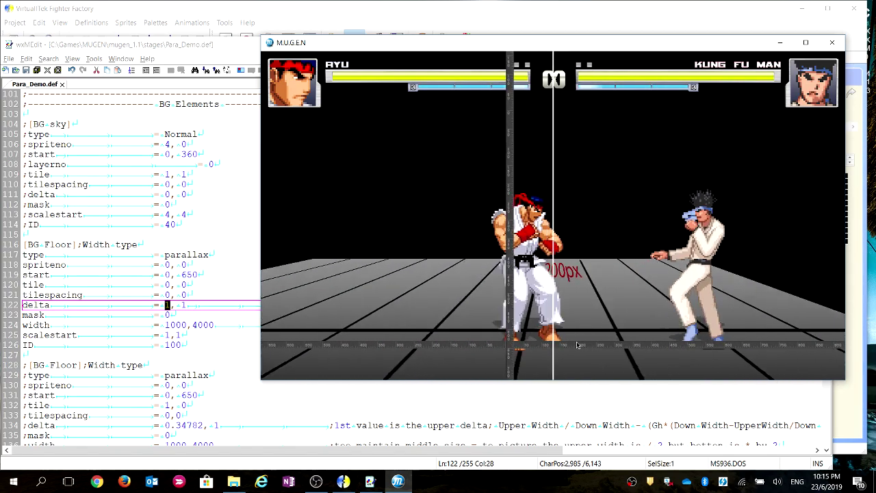
key("Left")
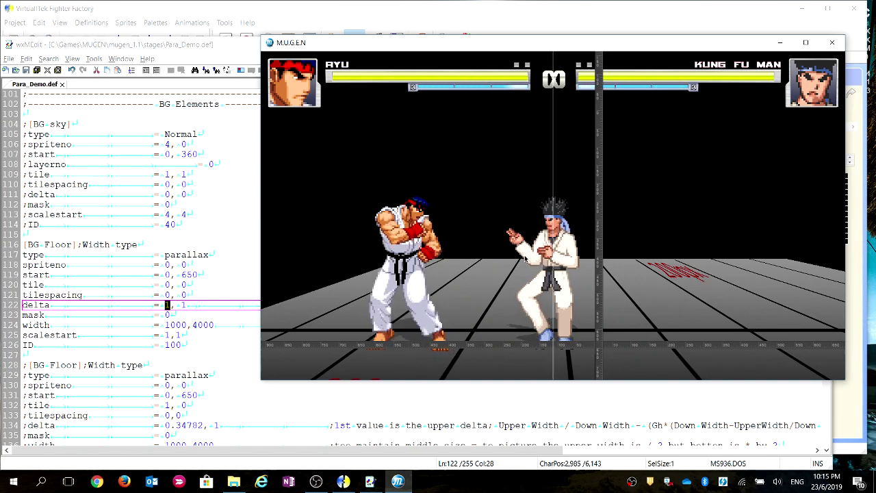
left_click(95, 323)
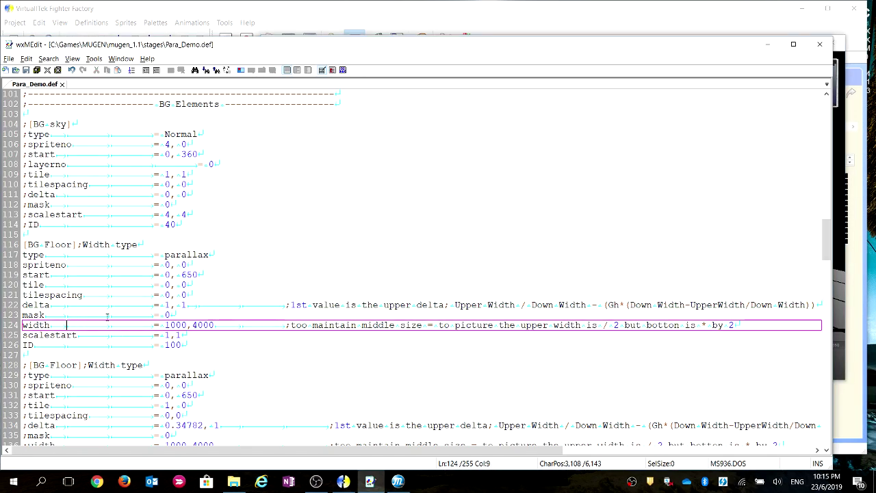
double_click(166, 305)
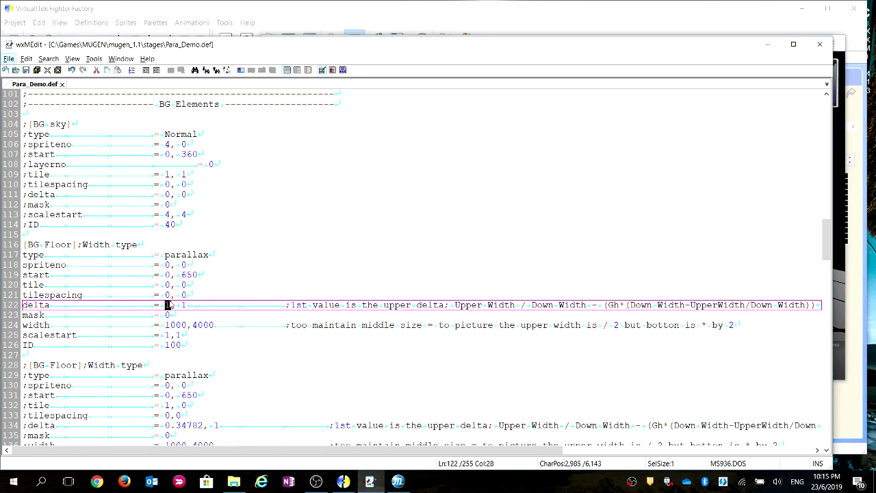
key("alt+Tab")
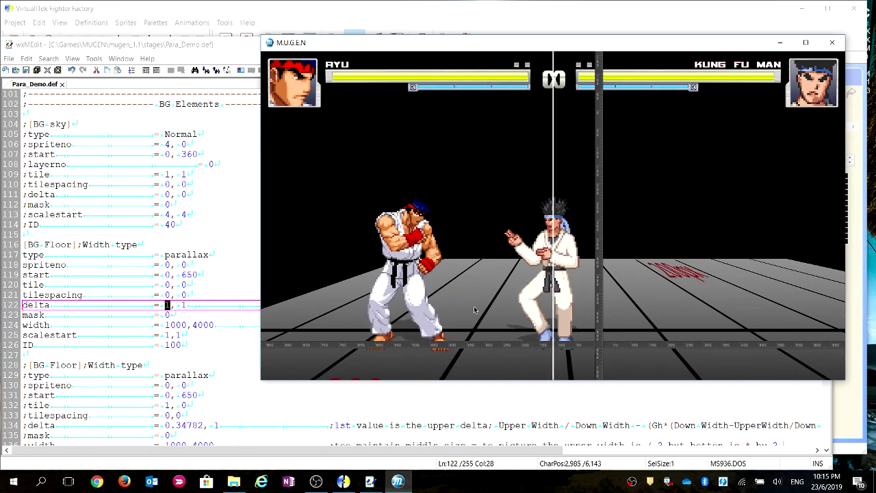
key("Right")
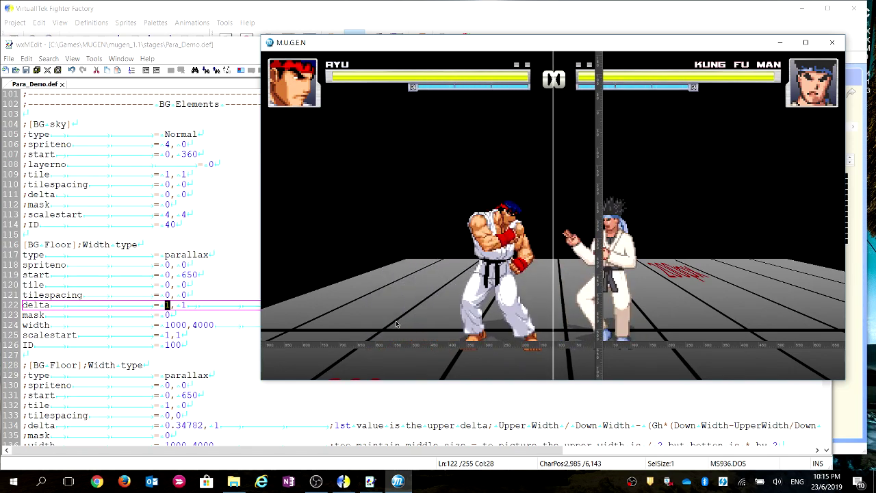
Return to Para_Demo.def and highlight the complete upper delta formula in the comment on the active BG Floor's delta line
key("alt+Tab")
key("Right")
key("Right")
key("Right")
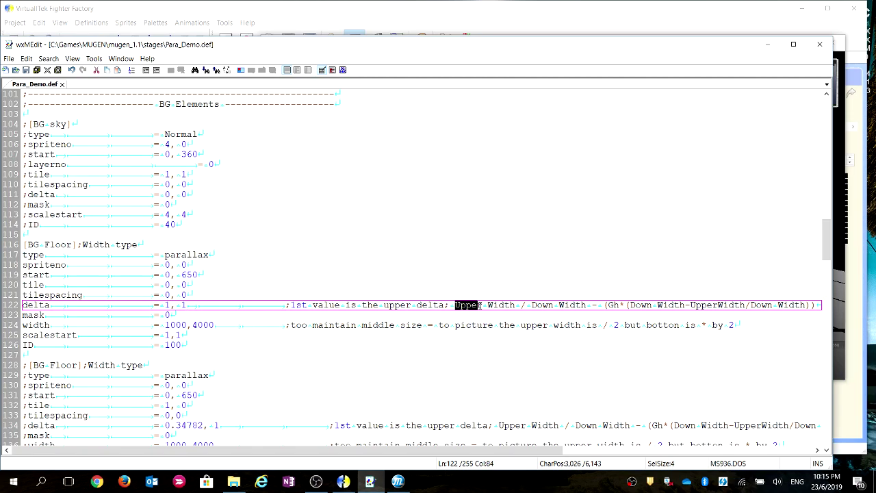
left_click_drag(525, 306, 570, 307)
left_click_drag(520, 450, 559, 449)
left_click_drag(399, 307, 762, 305)
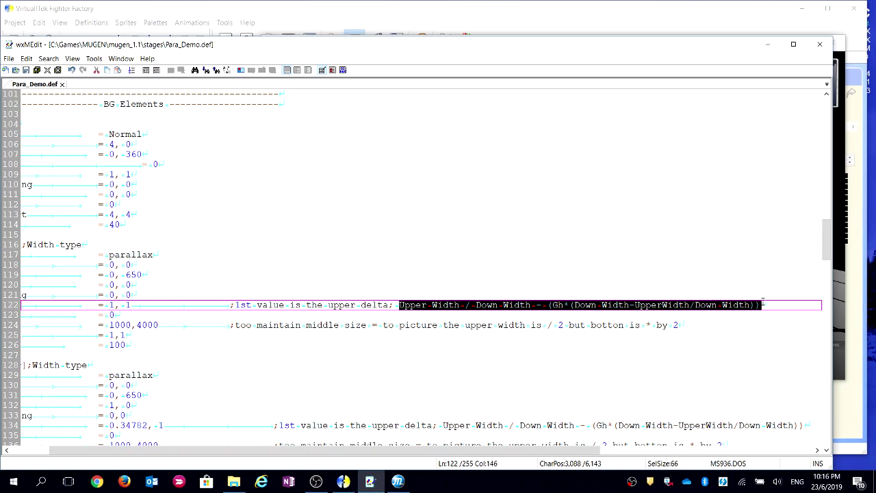
Open Paint, enlarge its window and move it clear of the BG Floor values in Para_Demo.def
key("super")
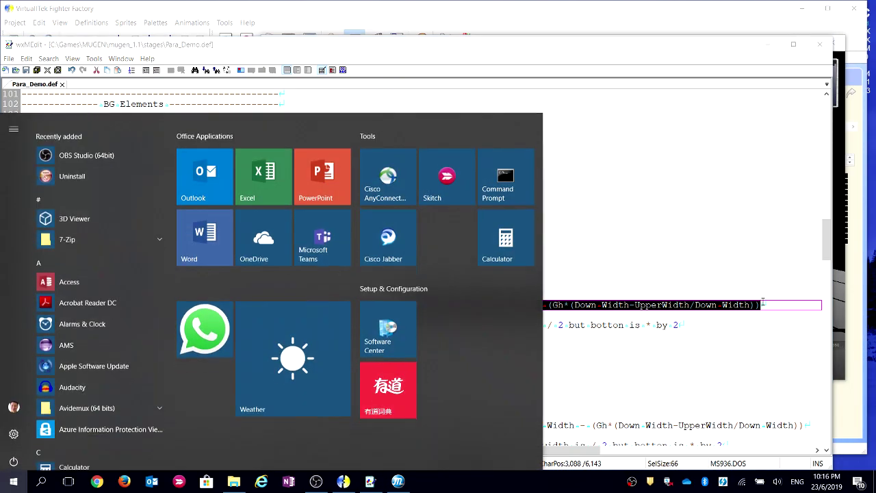
key("super")
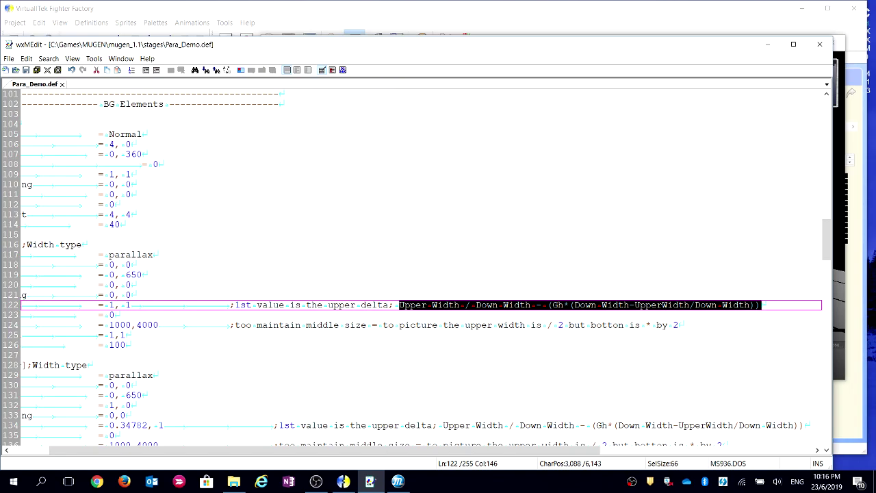
left_click(39, 485)
type("mspaint")
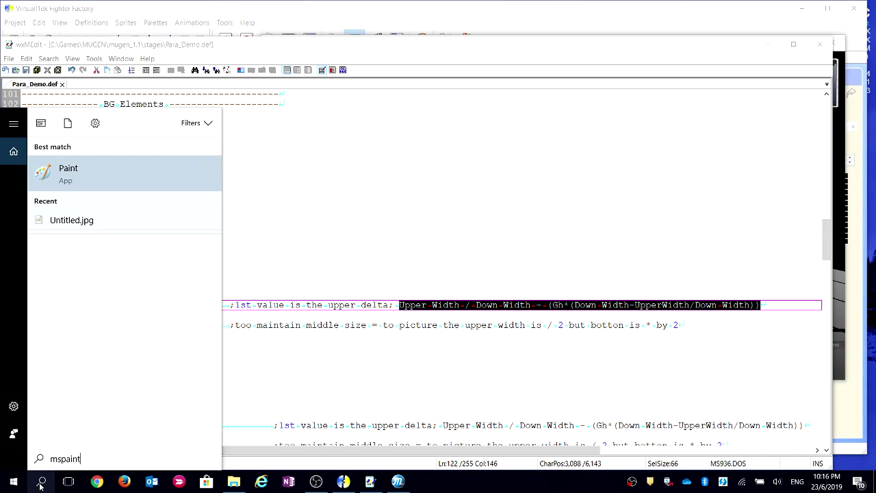
key("Return")
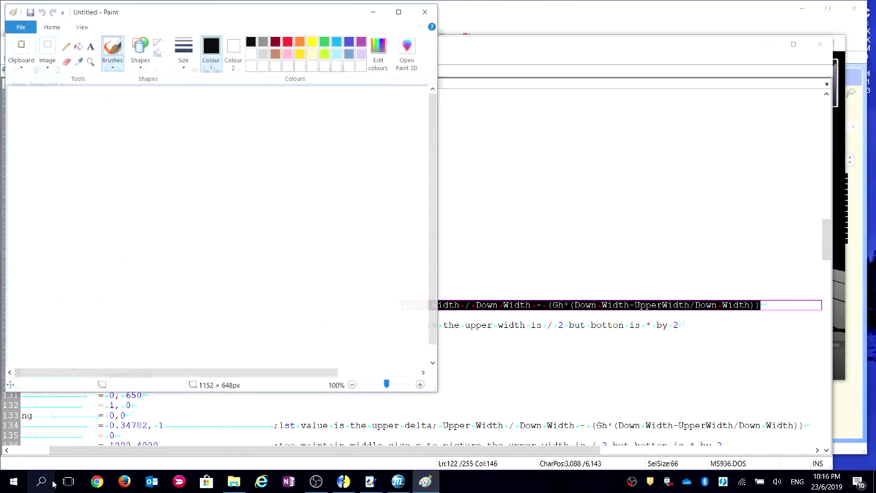
mouse_move(442, 395)
left_mouse_down()
mouse_move(667, 403)
mouse_move(565, 415)
left_mouse_up()
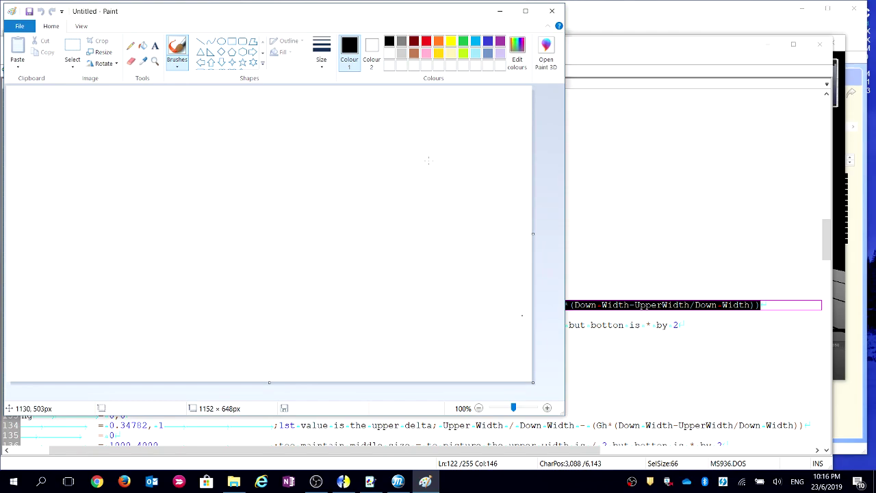
left_click_drag(348, 15, 564, 16)
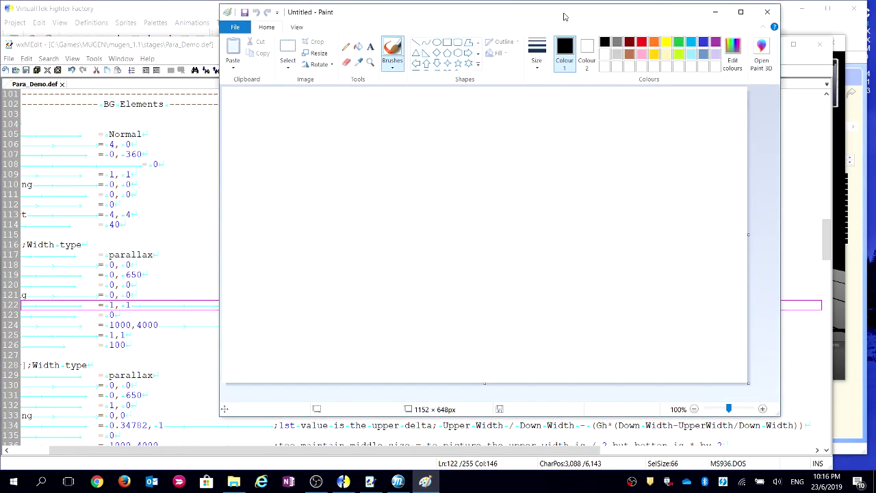
Draw a line rectangle about 806 by 175 px, with a diagonal from its upper edge to the lower-right corner and a horizontal line across it
left_click(419, 48)
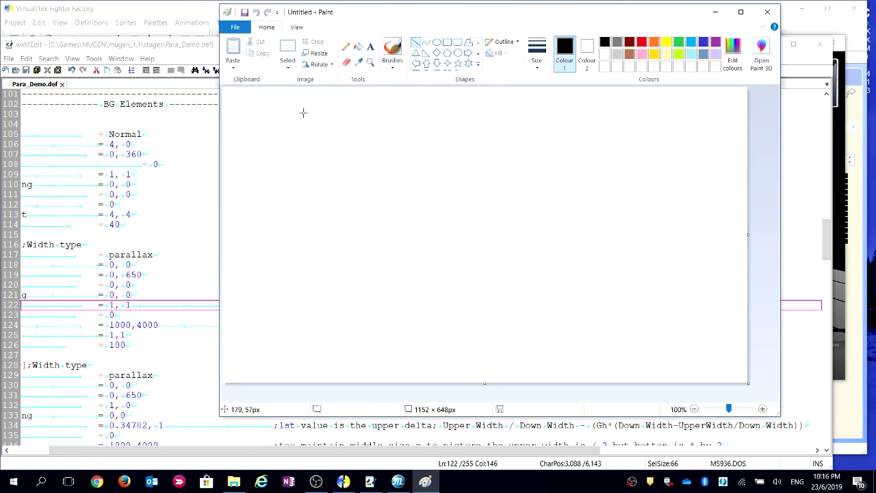
left_click_drag(275, 108, 640, 108)
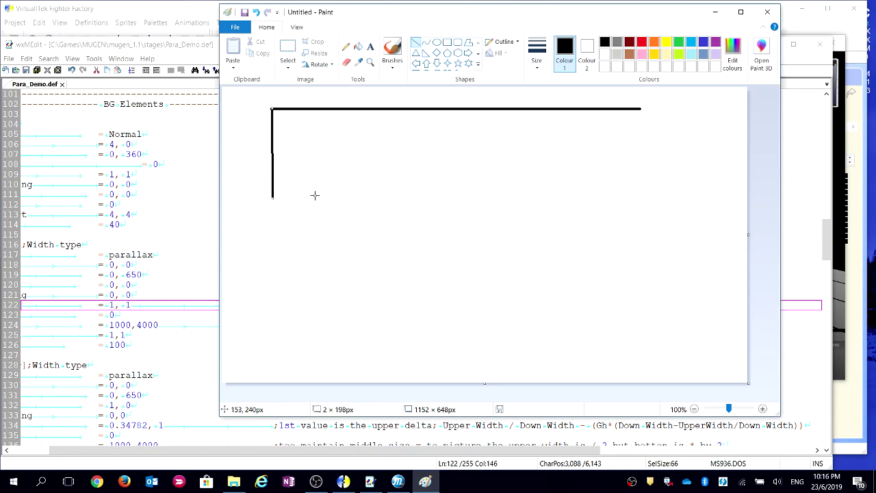
left_click_drag(640, 190, 272, 193)
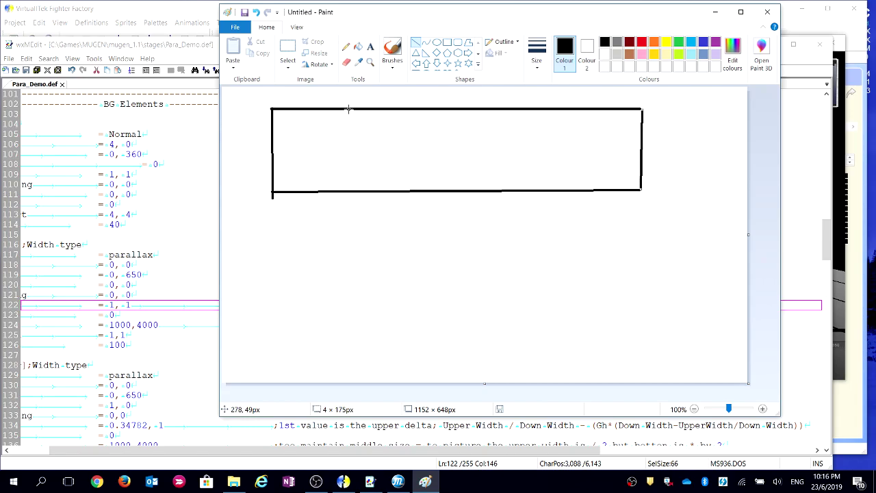
left_click_drag(348, 109, 641, 189)
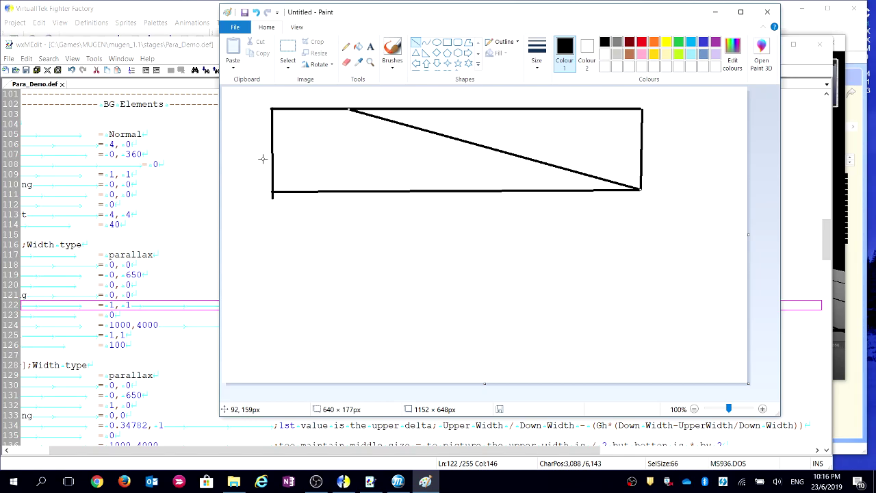
left_click_drag(273, 159, 639, 163)
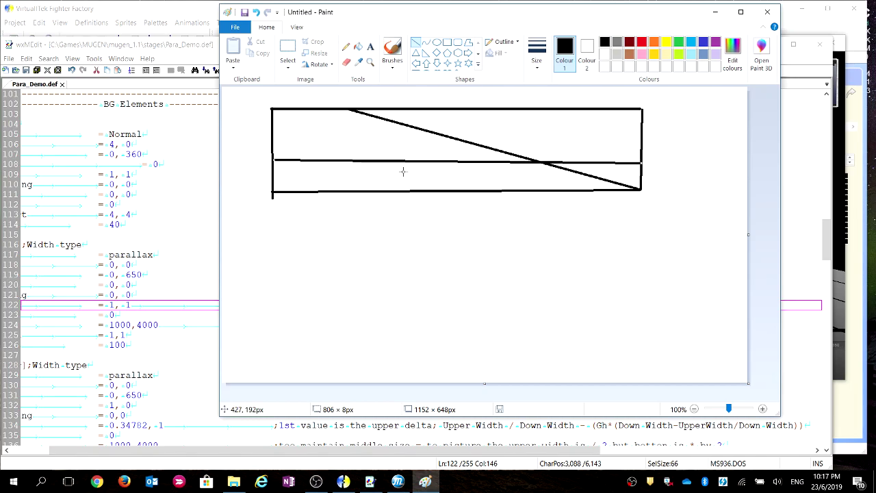
Handwrite the widths on the floor diagram with the Pencil: 4000 below the rectangle and 1000 above its upper-left part
left_click(370, 46)
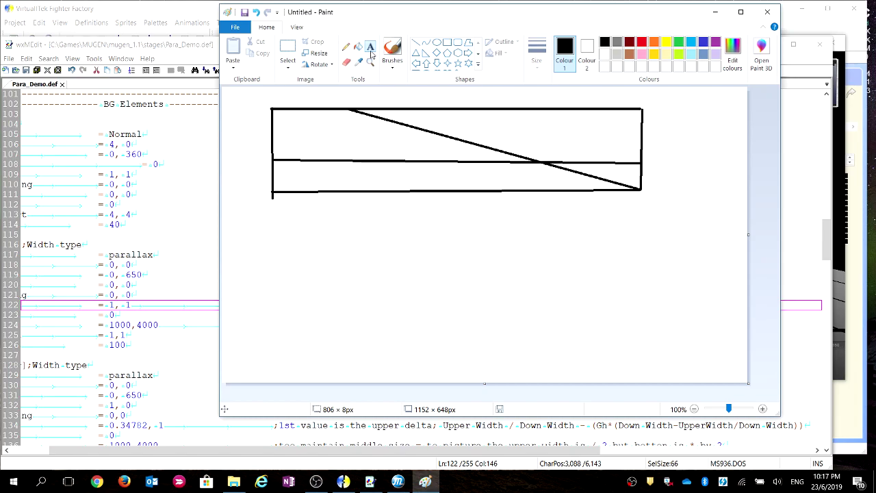
left_click(347, 48)
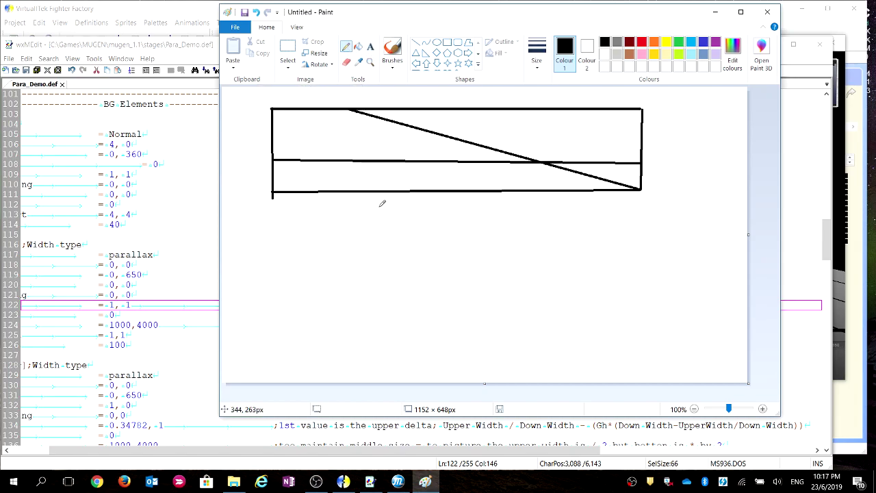
mouse_move(377, 209)
left_mouse_down()
mouse_move(387, 219)
mouse_move(382, 223)
mouse_move(404, 205)
mouse_move(433, 209)
left_mouse_up()
mouse_move(283, 94)
left_mouse_down()
mouse_move(318, 100)
mouse_move(315, 94)
left_mouse_up()
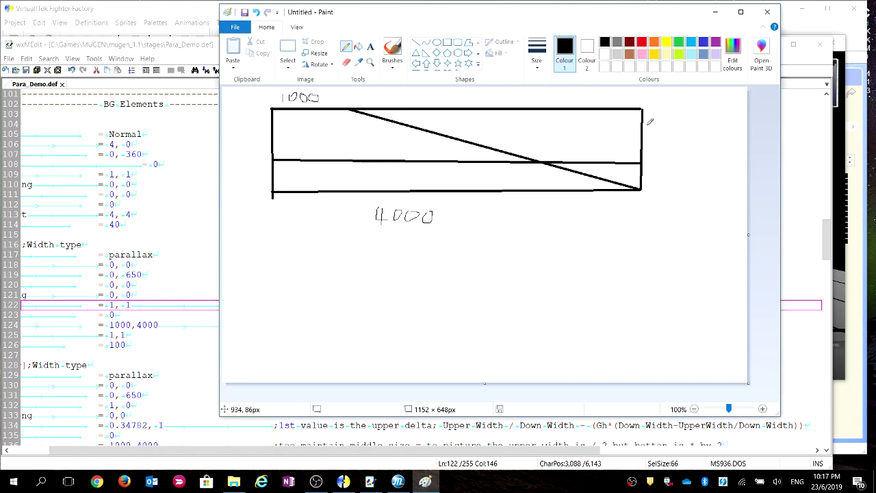
Check the floor sprite's dimensions in Fighter Factory, and label the Paint diagram's heights 400 and Fh on its left, 250 and 150 Gh on its right
mouse_move(649, 121)
left_mouse_down()
mouse_move(647, 136)
mouse_move(656, 135)
left_mouse_up()
left_click(343, 481)
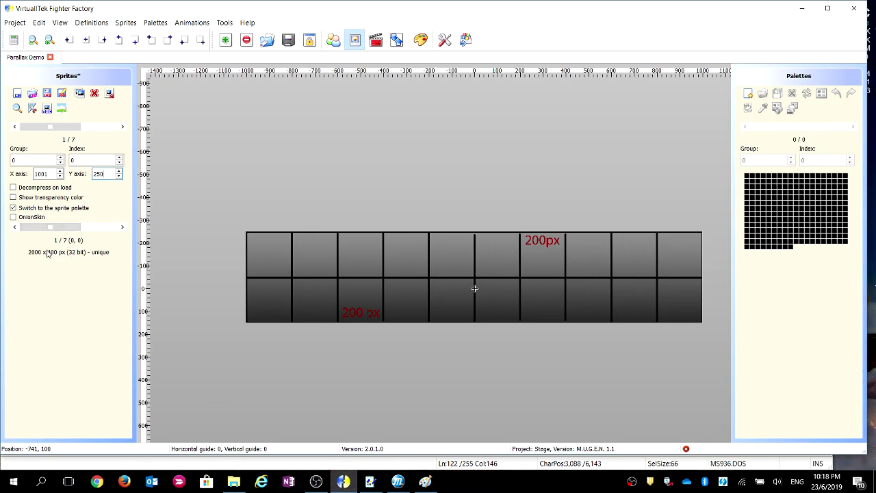
left_click(802, 9)
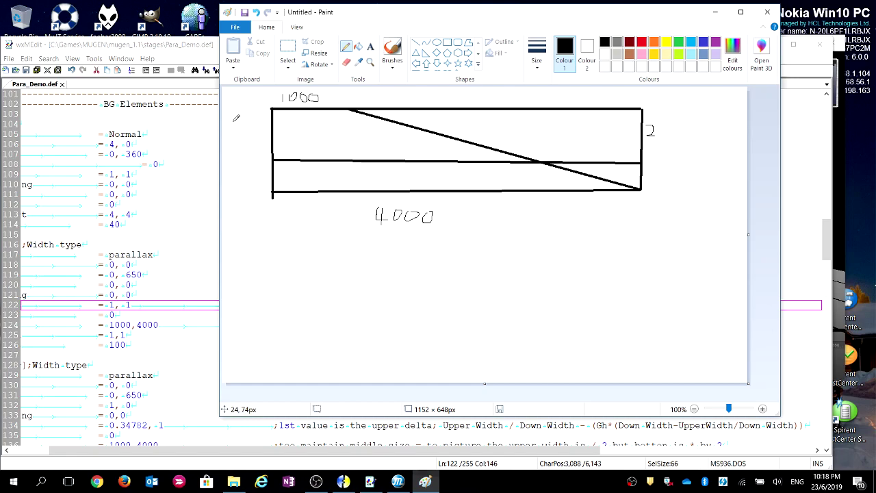
mouse_move(236, 120)
left_mouse_down()
mouse_move(231, 134)
mouse_move(252, 133)
mouse_move(243, 137)
mouse_move(263, 126)
mouse_move(262, 134)
mouse_move(264, 122)
left_mouse_up()
mouse_move(229, 155)
left_mouse_down()
mouse_move(229, 173)
mouse_move(241, 156)
left_mouse_up()
left_click_drag(230, 165, 260, 173)
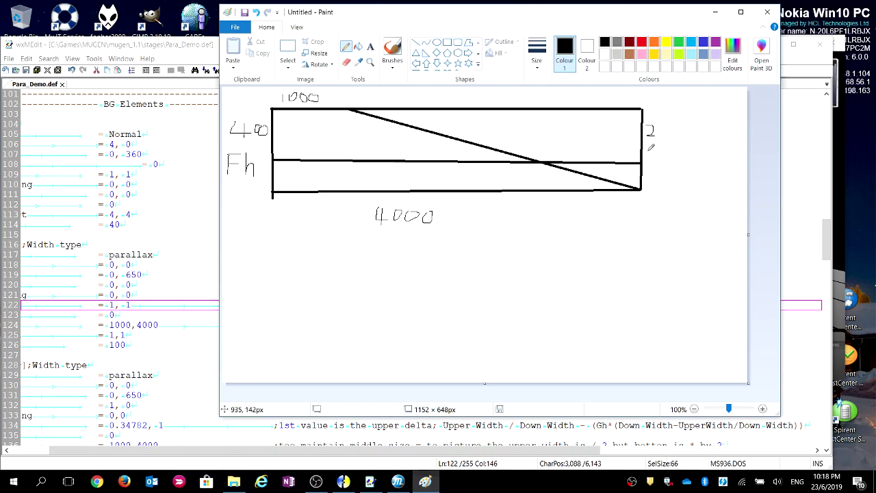
mouse_move(663, 121)
left_mouse_down()
mouse_move(670, 134)
mouse_move(678, 123)
mouse_move(678, 137)
mouse_move(684, 122)
left_mouse_up()
mouse_move(650, 173)
left_mouse_down()
mouse_move(659, 185)
mouse_move(673, 182)
mouse_move(670, 168)
mouse_move(690, 170)
mouse_move(703, 182)
mouse_move(709, 177)
mouse_move(715, 195)
left_mouse_up()
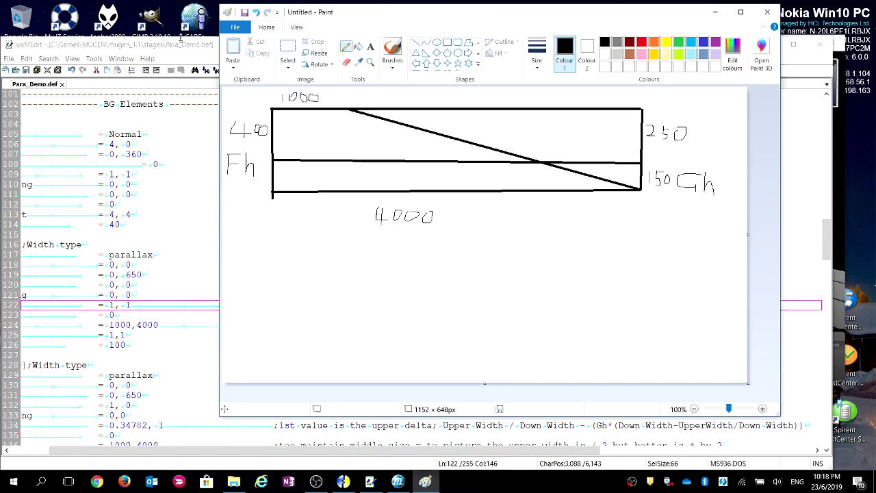
Switch back to Para_Demo.def in wxMEdit and highlight the upper delta formula's parts, including Upper Width / Down Width, to compare with the diagram
left_click(182, 41)
key("Down")
key("Down")
key("Down")
key("Down")
left_click_drag(398, 305, 758, 307)
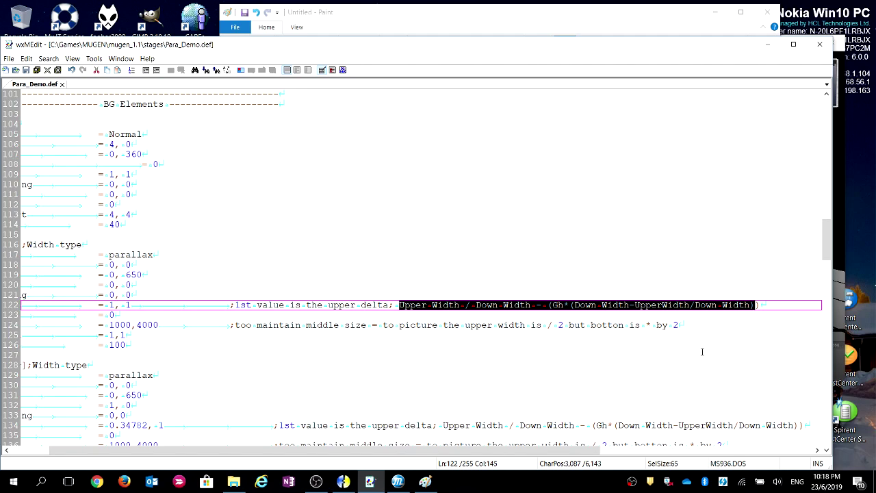
left_click_drag(476, 304, 663, 306)
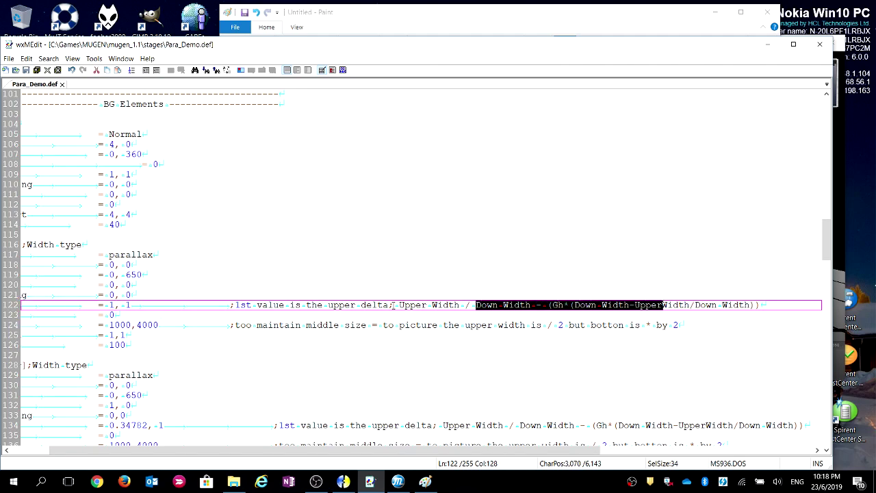
left_click_drag(401, 305, 471, 305)
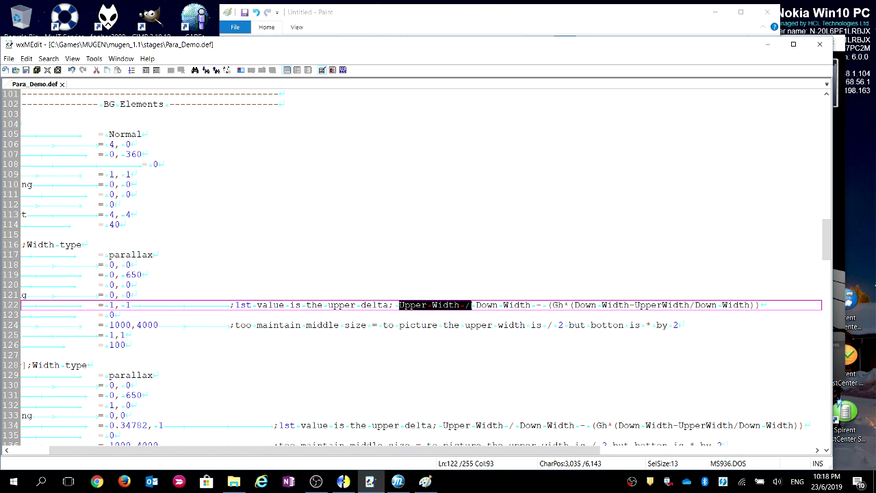
Replace "Upper Width /" with "R =" in line 122's comment, and handwrite R with arrows spanning to the diagonal in the Paint diagram
type("R=")
key("Left")
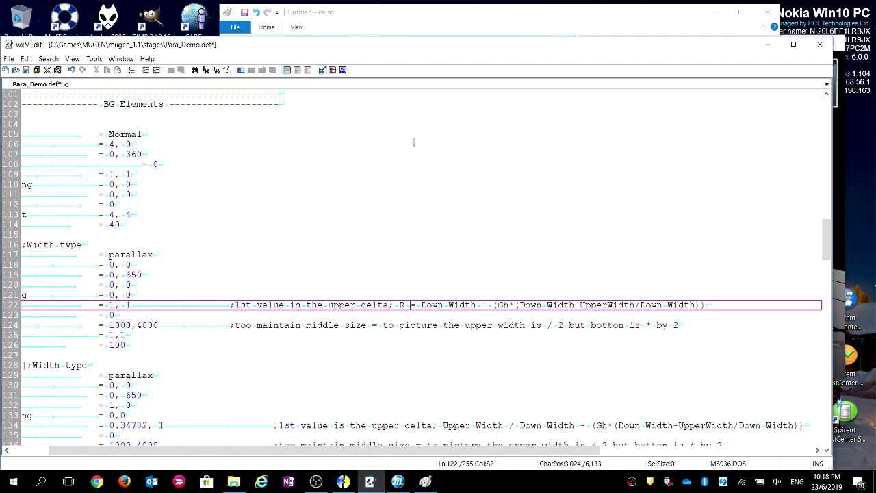
left_click(426, 19)
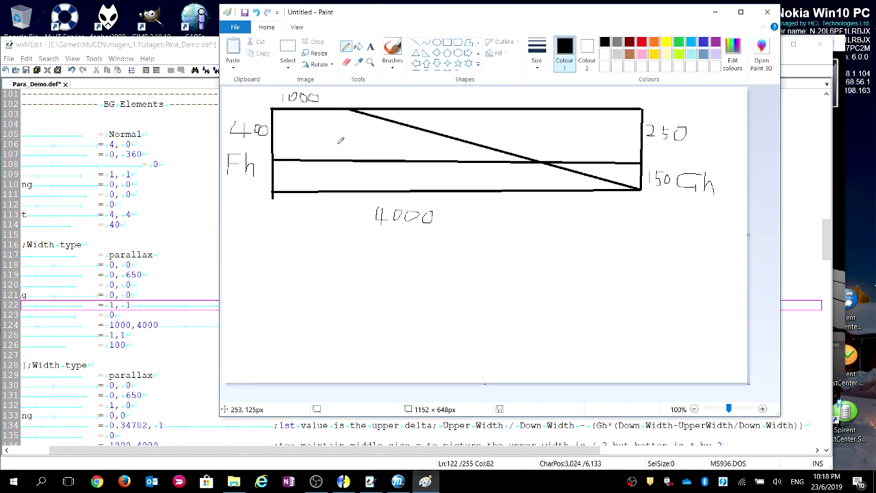
mouse_move(340, 138)
left_mouse_down()
mouse_move(340, 157)
mouse_move(345, 147)
mouse_move(353, 158)
left_mouse_up()
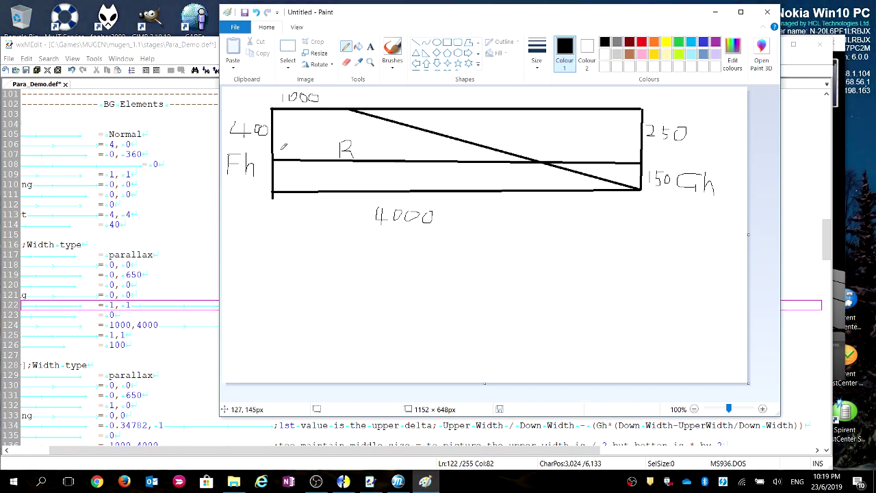
mouse_move(275, 152)
left_mouse_down()
mouse_move(319, 152)
mouse_move(274, 152)
mouse_move(285, 156)
left_mouse_up()
left_click_drag(359, 150, 536, 153)
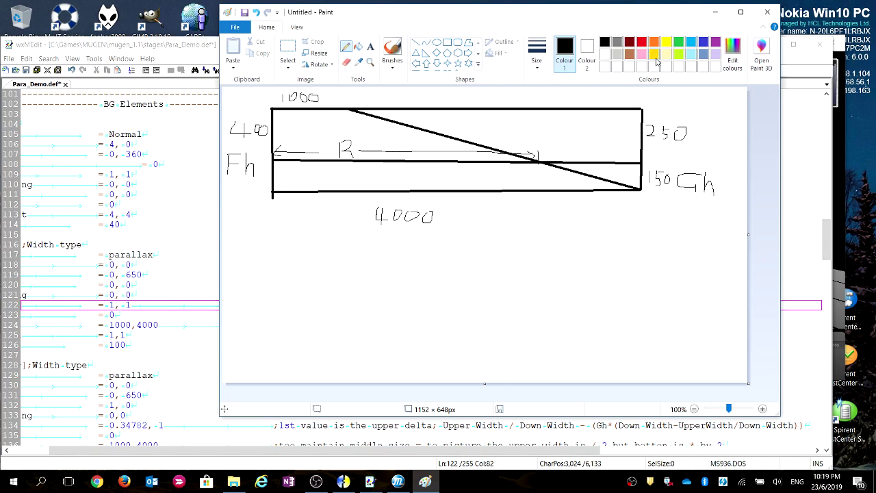
Copy the "R = Down Width - (Gh*(Down Width-UpperWidth/Down Width)" formula from Para_Demo.def into a text box below the Paint diagram
left_click(117, 53)
left_click_drag(392, 305, 704, 305)
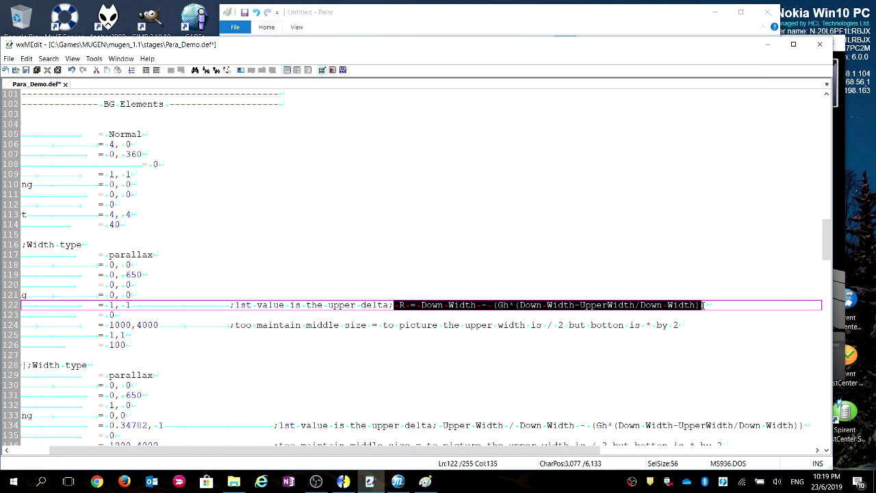
left_click(429, 17)
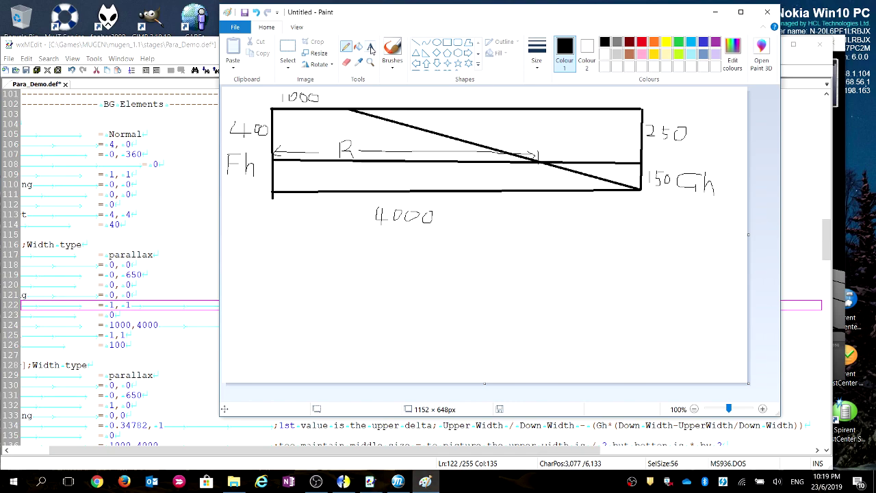
left_click(371, 47)
left_click(266, 247)
type("R = Down Width - (Gh*(Down Width-UpperWidth/Down Width)")
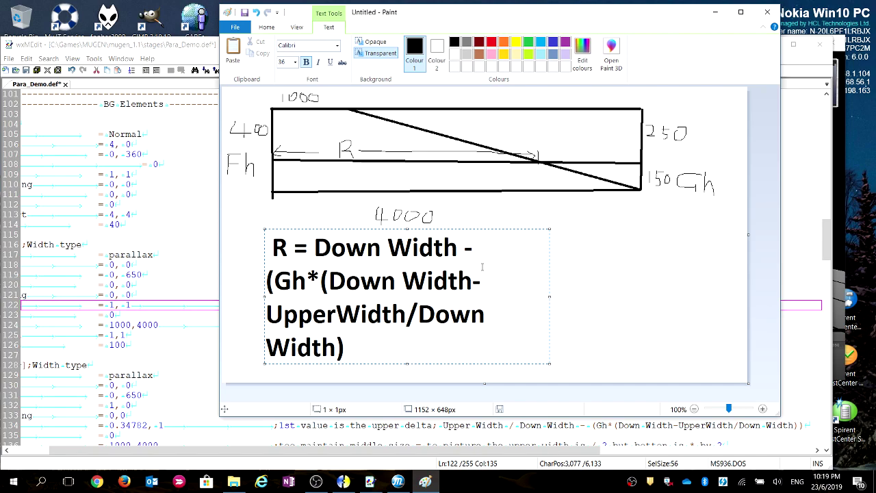
Set the whole formula text in the Paint text box to font size 14
left_click_drag(272, 247, 356, 348)
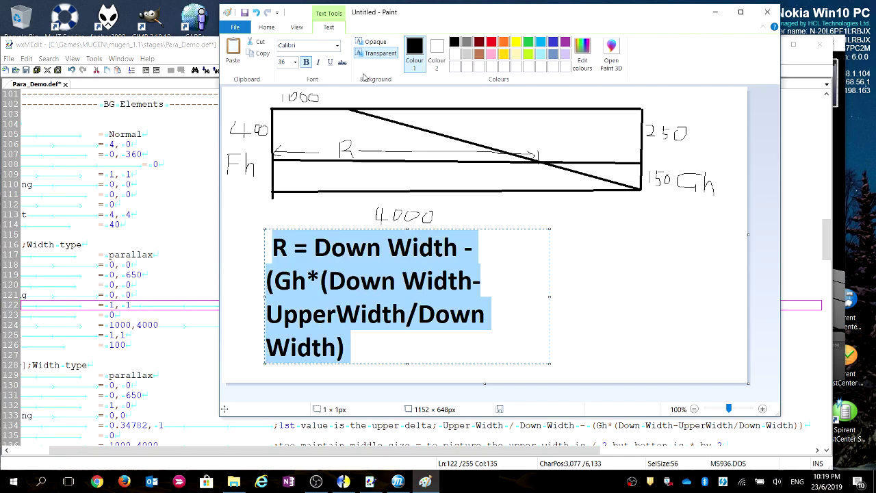
left_click(295, 62)
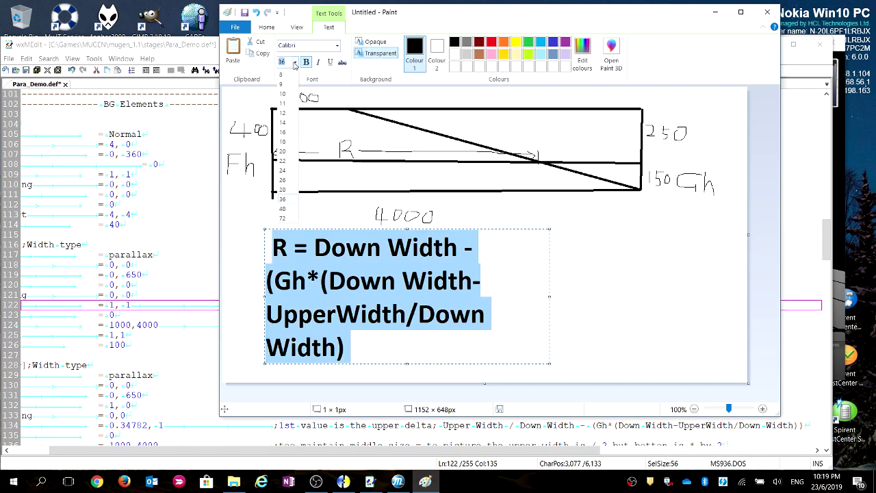
left_click(286, 113)
left_click(295, 61)
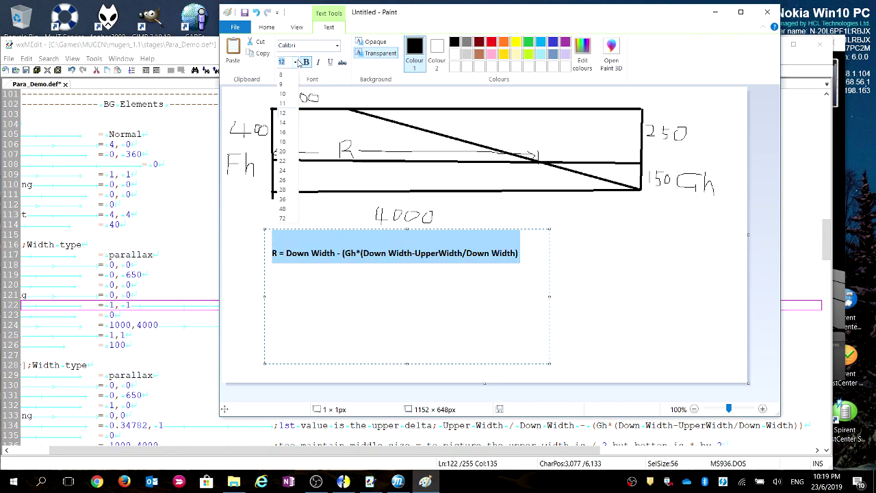
left_click(288, 122)
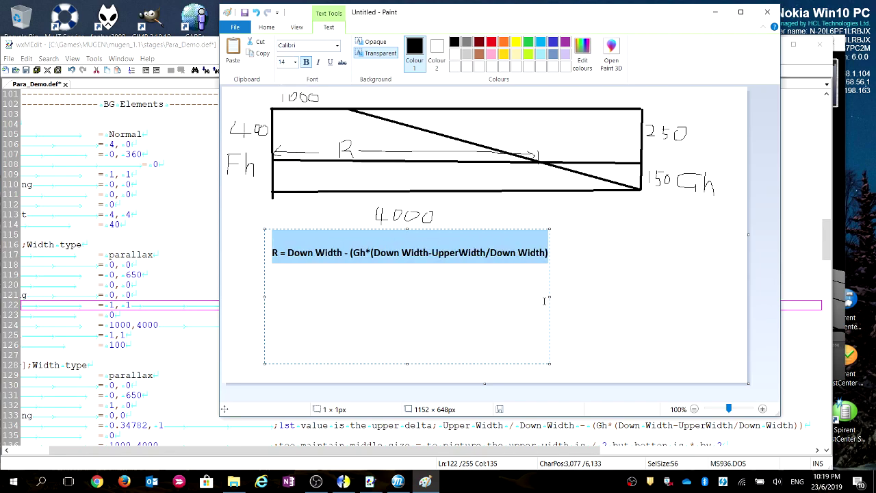
left_click(522, 288)
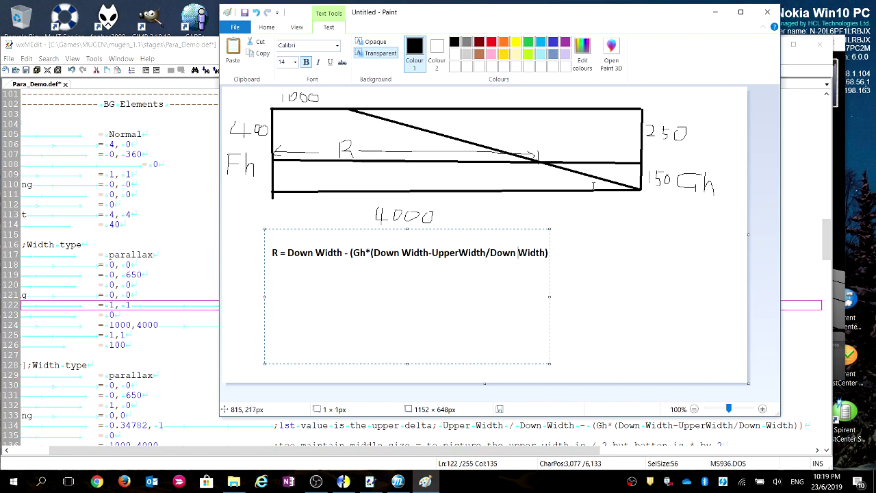
Add a second line under the formula, substituting the values as "= 4000 - (150 * (3000/))" with the divisor left open
key("End")
key("Return")
type("= 4000 - ()")
key("Left")
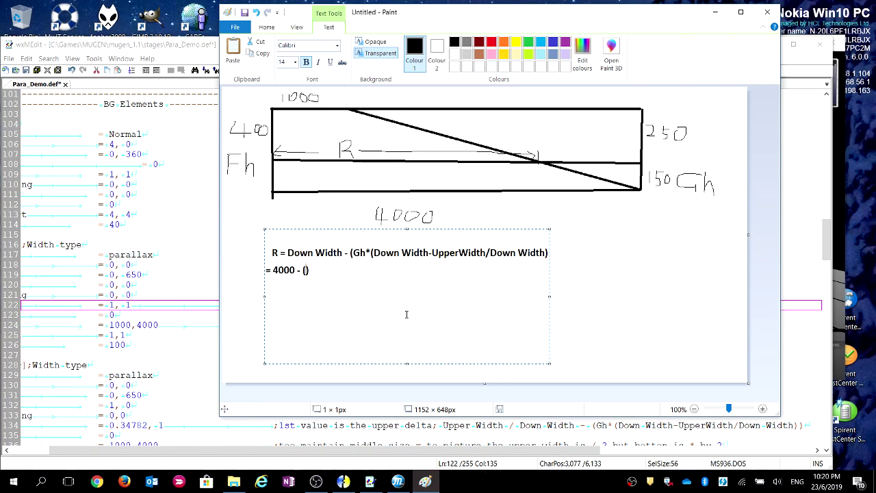
type("150")
type(" * ")
type("()")
type("3000")
type("/")
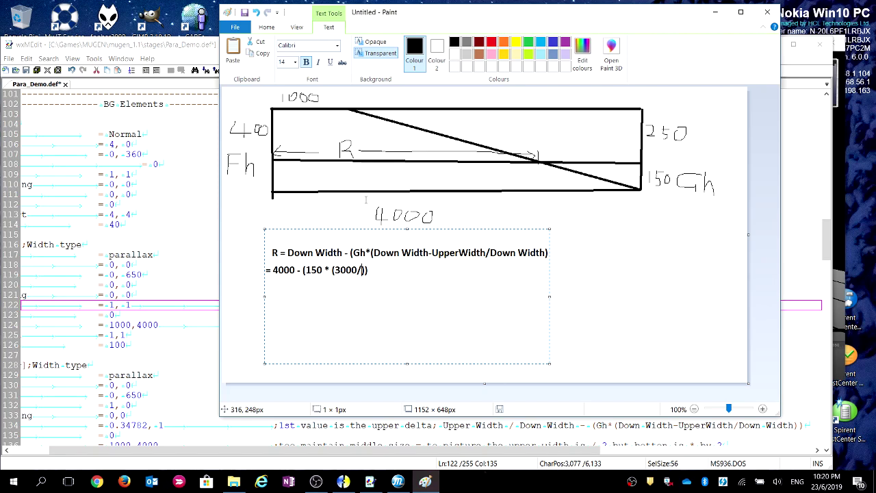
Switch to Para_Demo.def and replace the final "Down Width" in line 122's formula comment with "Full Height"
left_click(178, 405)
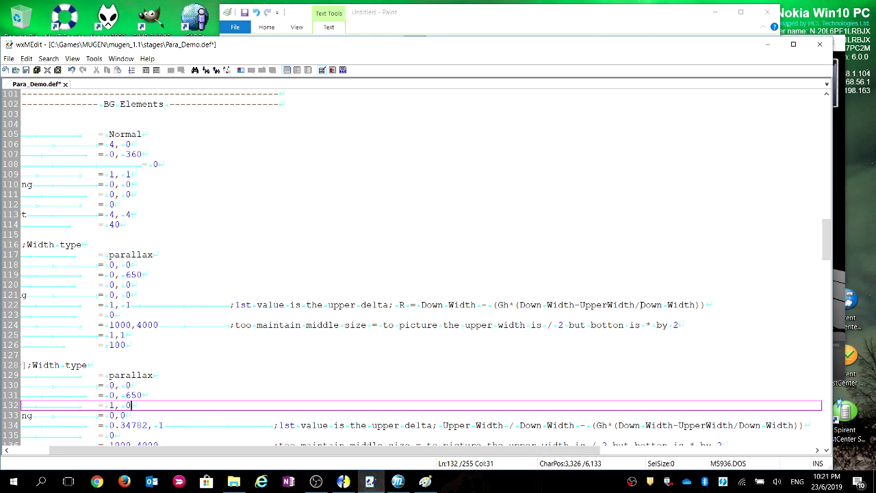
left_click_drag(641, 304, 697, 305)
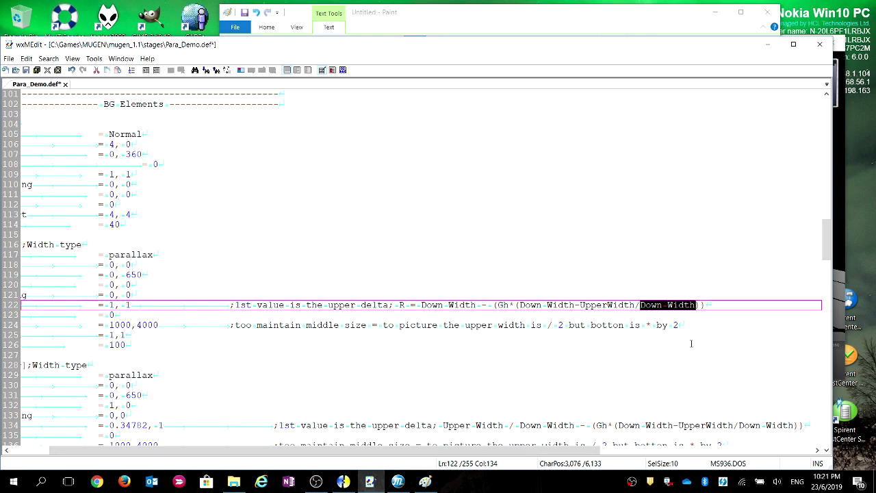
type("Full ")
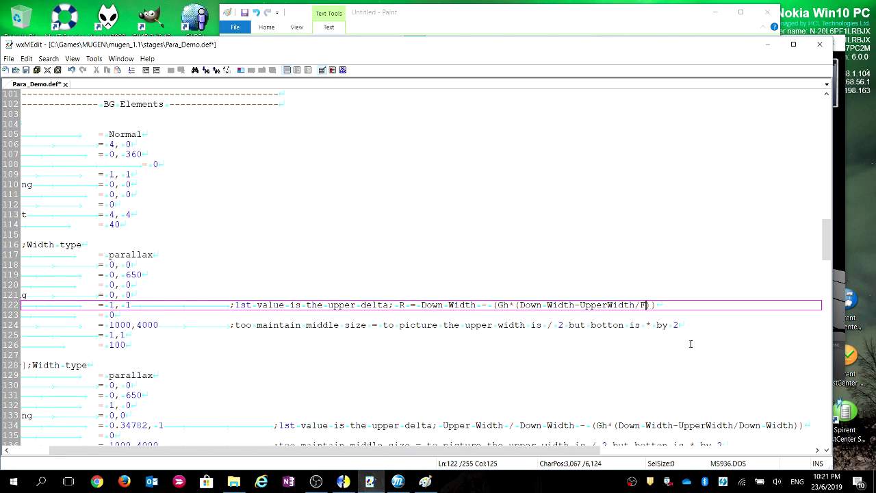
type("Height")
Copy "Full Height" over the final "Down Width" in line 134's formula comment and save Para_Demo.def
left_click_drag(641, 304, 702, 305)
key("ctrl+c")
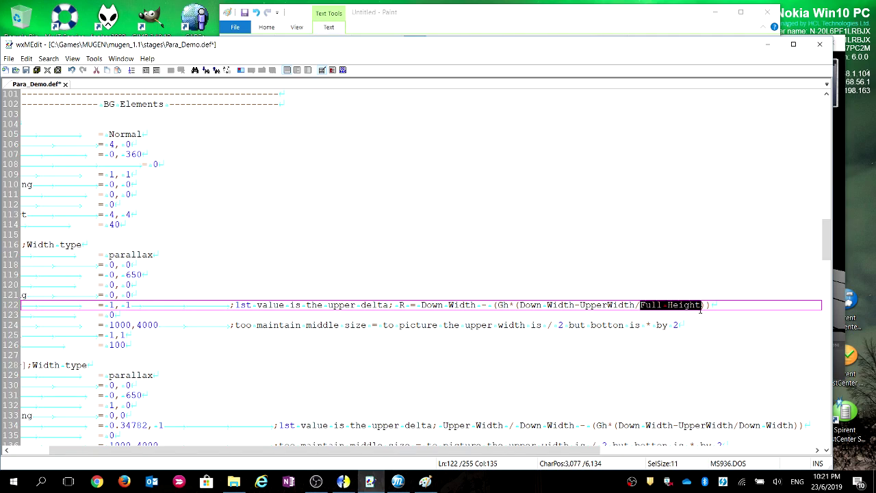
left_click_drag(744, 425, 794, 425)
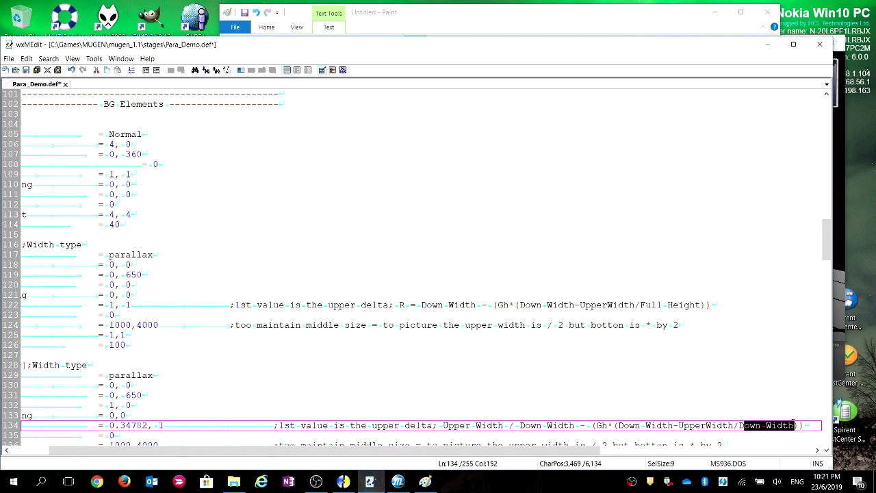
key("BackSpace")
key("BackSpace")
key("ctrl+v")
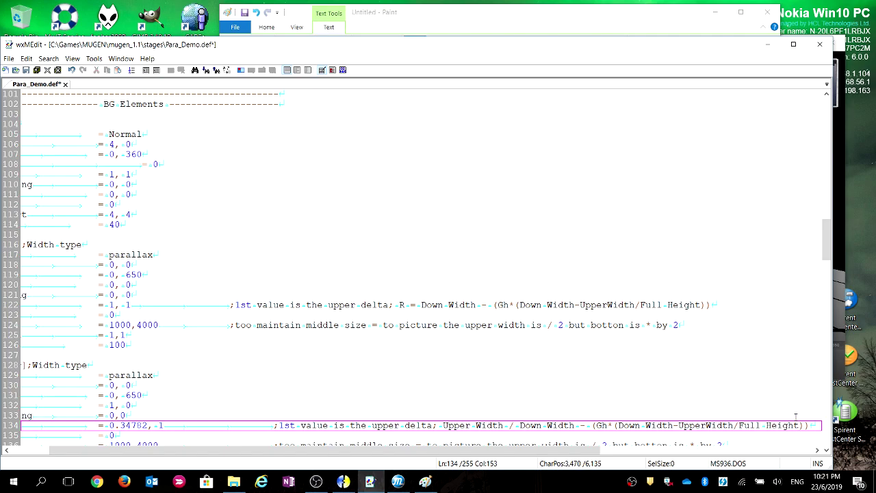
left_click(26, 70)
Enter 400 as the divisor in the Paint calculation, and open Calculator beside the worked formula
left_click(381, 16)
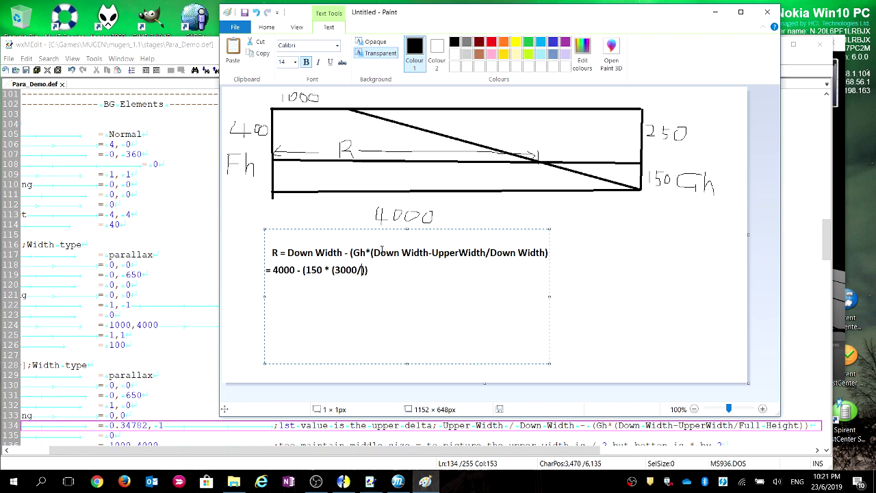
type("400")
left_click(43, 484)
type("calc")
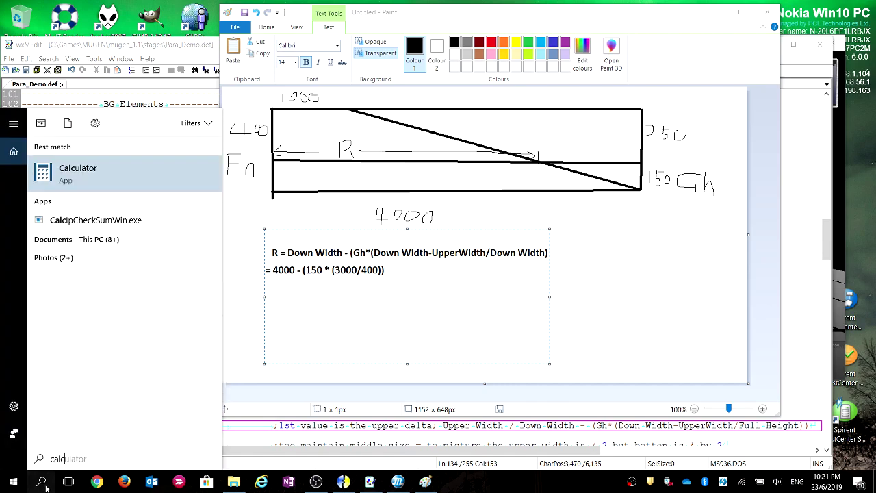
key("Return")
mouse_move(548, 61)
left_mouse_down()
mouse_move(558, 66)
mouse_move(613, 22)
left_mouse_up()
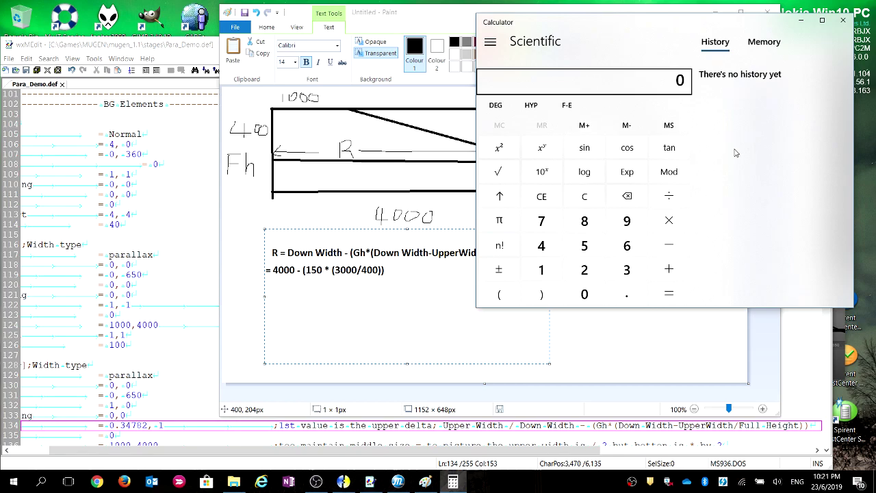
Calculate 3000 / 400 and multiply the result by 150
type("3000/4")
type("00")
key("Return")
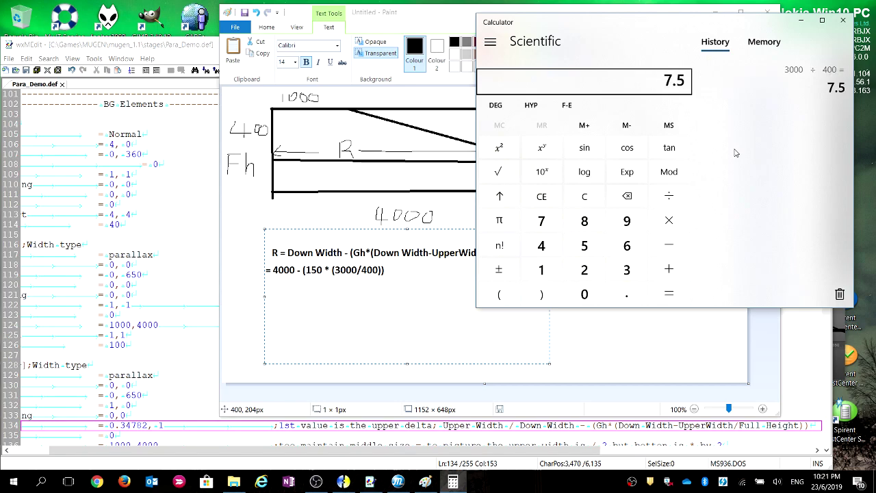
type("*")
type("150")
key("Return")
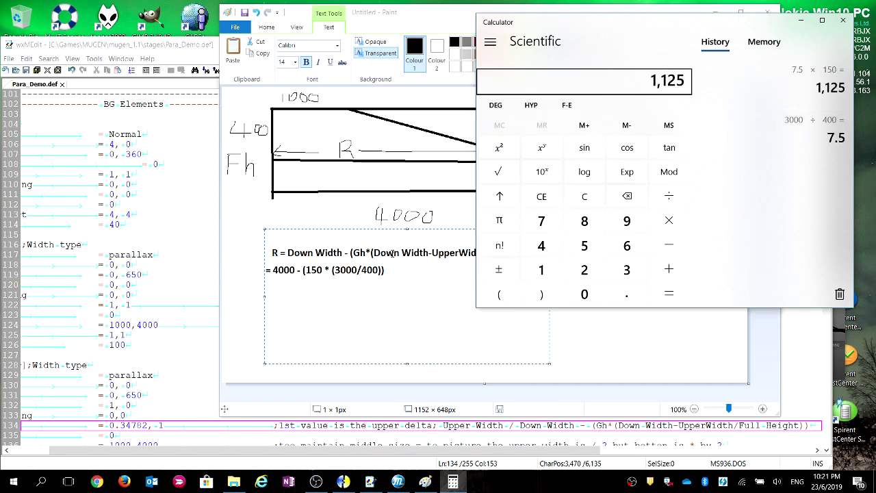
Add the lines "=4000 - 1125" and "R =" below the calculation in the Paint text box
key("alt+Tab")
type("=4000")
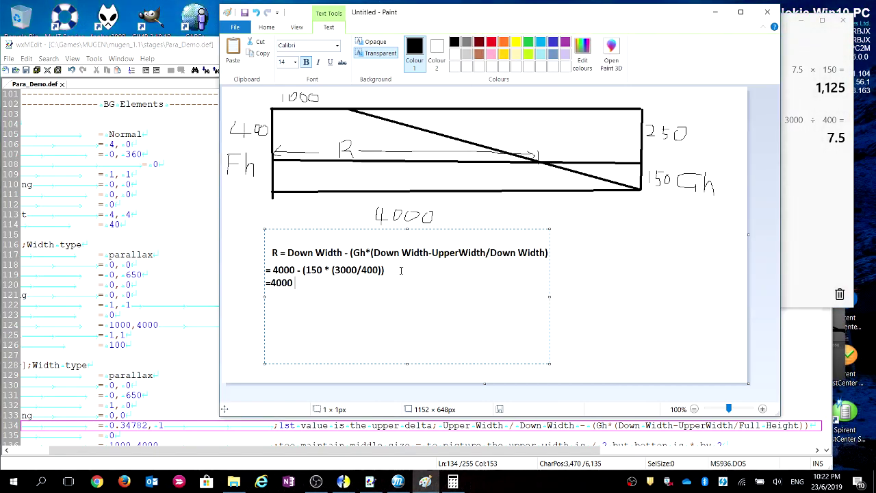
key("alt+Tab")
type("-")
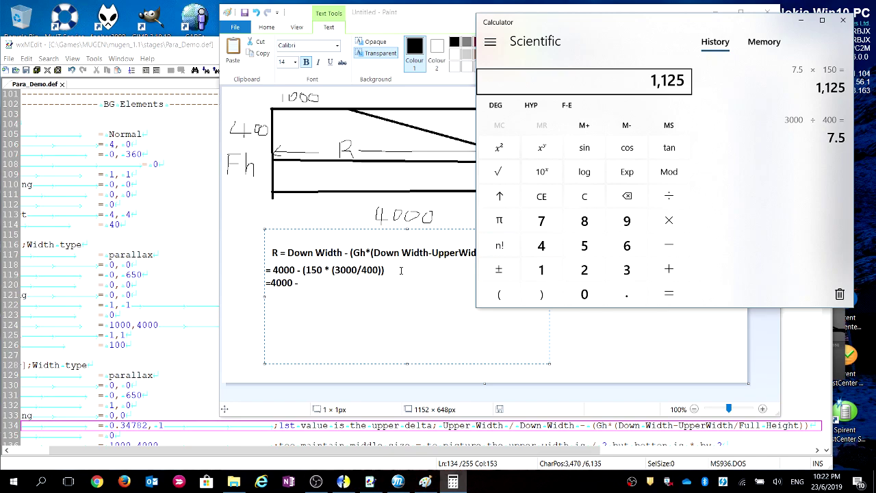
key("alt+Tab")
type("112")
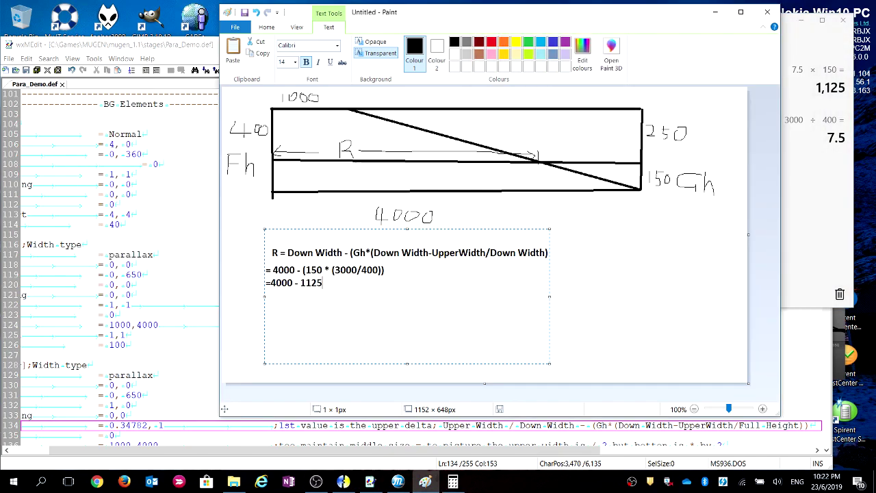
type("=")
type("R")
Subtract 4000 from the product in Calculator, and complete the last line of the Paint calculation as "R = 2875"
key("alt+Tab")
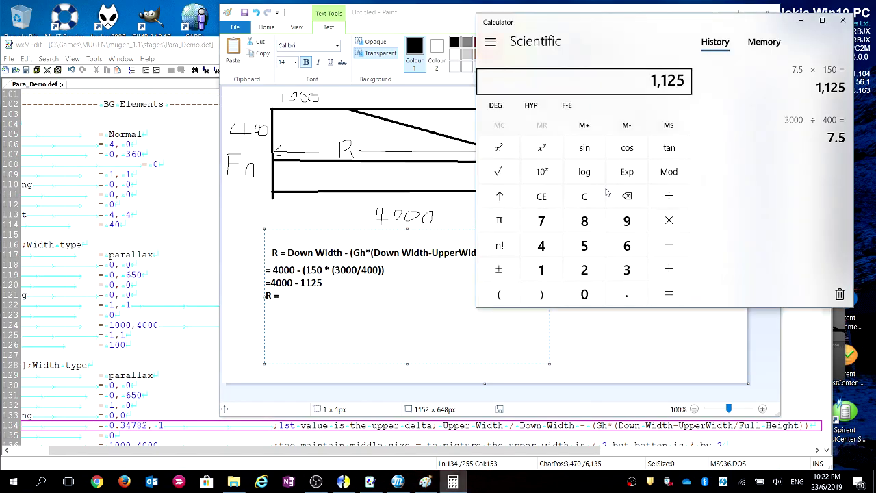
type("- 40")
type("00")
key("Return")
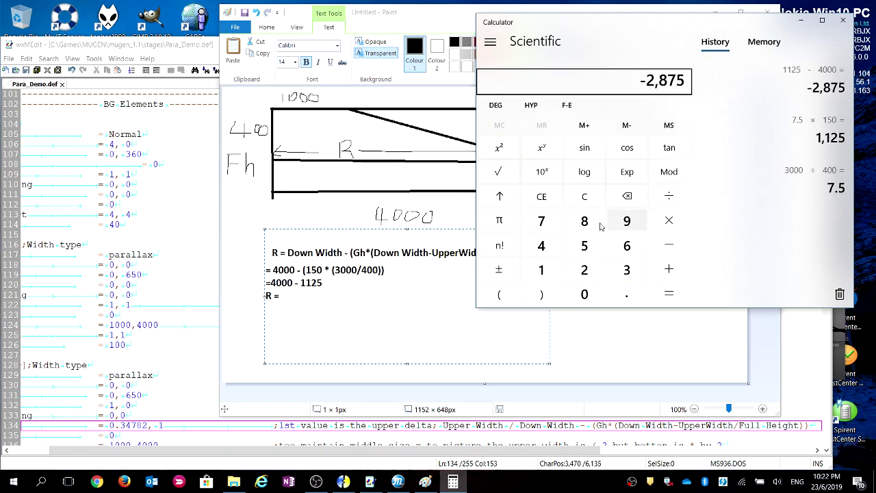
left_click(323, 297)
type("2")
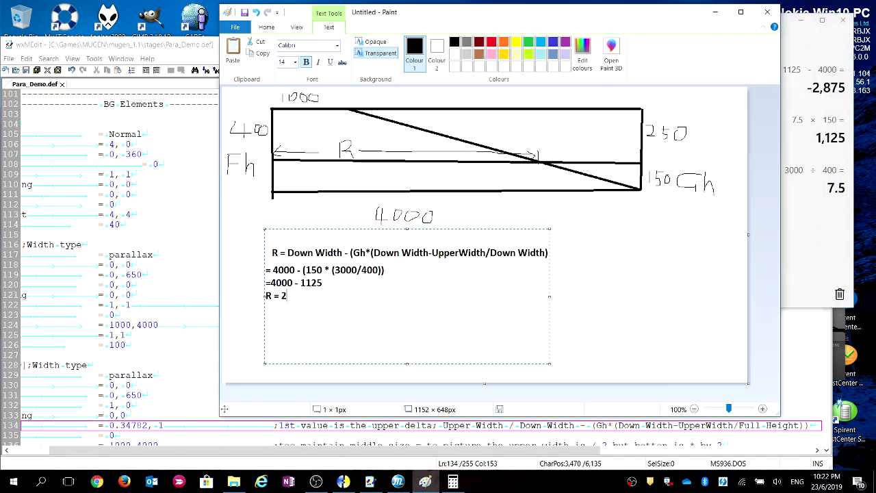
type("875")
Add the text label 2875 directly below the R in the floor diagram
left_click(337, 168)
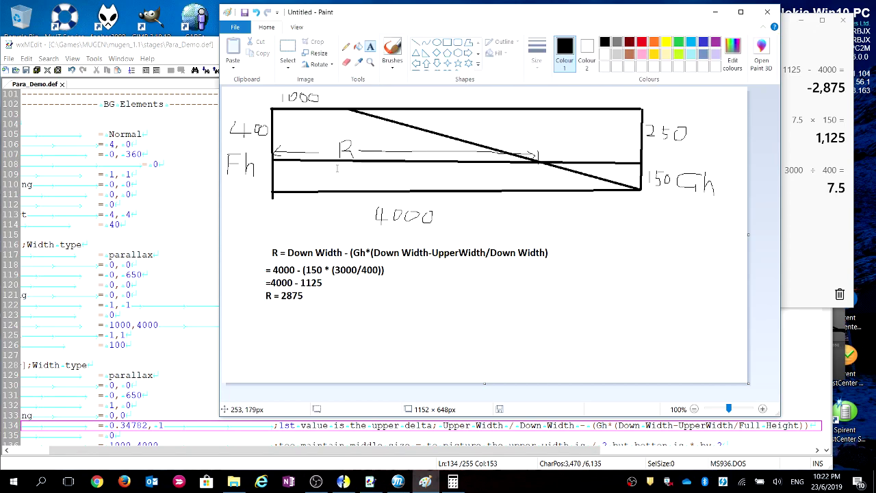
left_click(337, 168)
type("28")
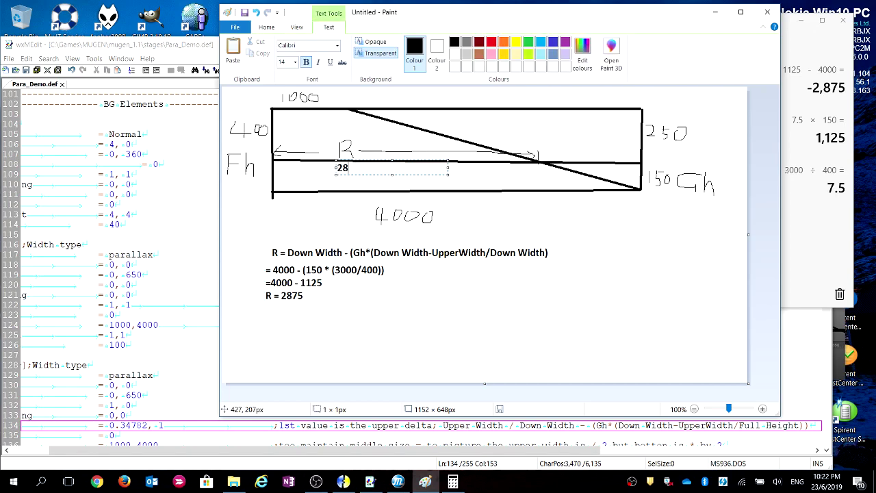
type("75")
left_click(457, 216)
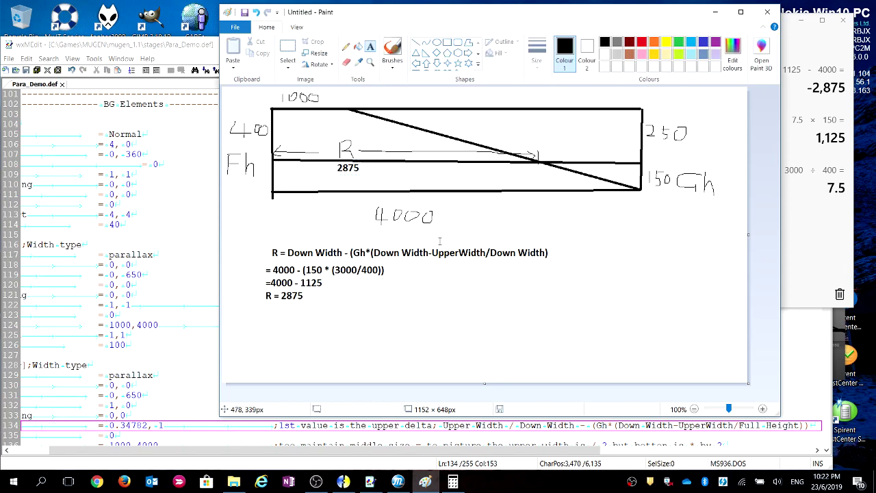
Switch to Para_Demo.def in wxMEdit and select the first delta value of the uncommented BG Floor block
left_click(315, 291)
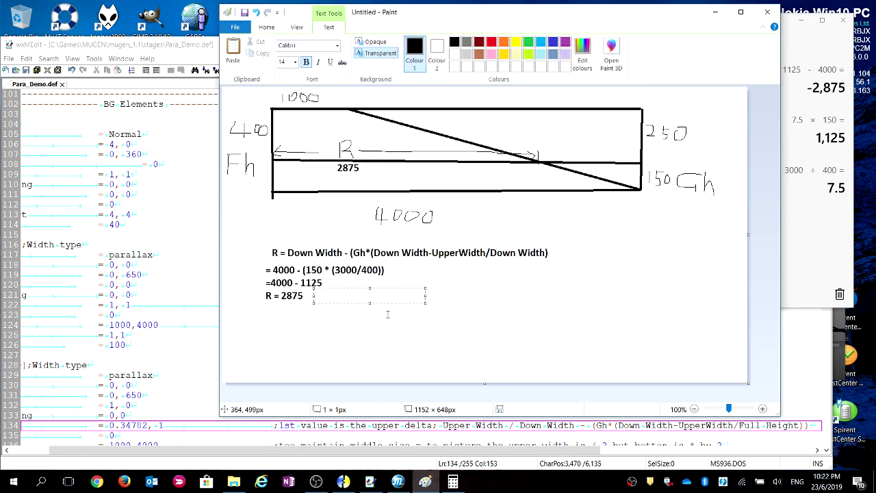
left_click(555, 313)
left_click(87, 365)
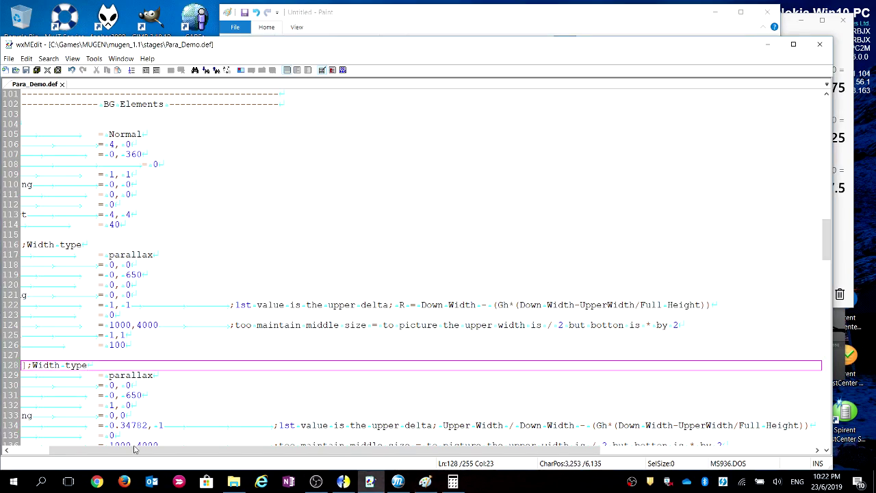
left_click_drag(135, 452, 89, 452)
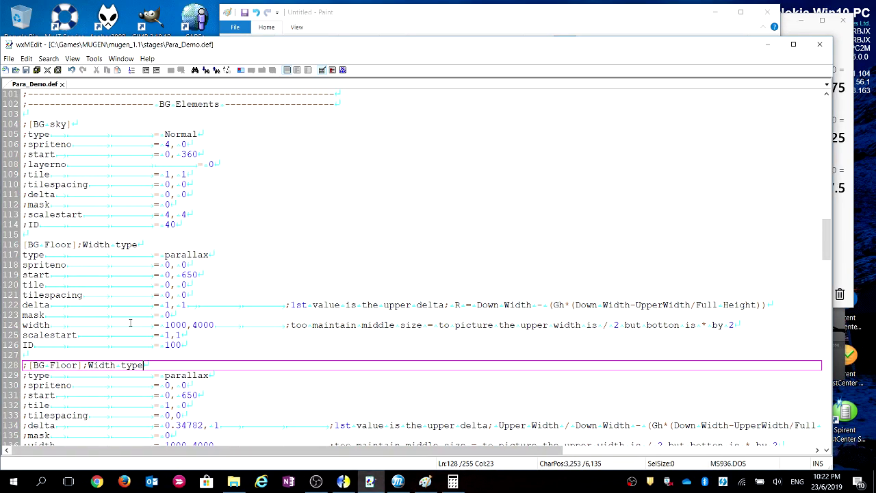
double_click(168, 305)
Switch to Paint, draw a stick figure before the R in the floor diagram, and handwrite the fraction 2875/1 below the calculation with the Pencil
key("alt+Tab")
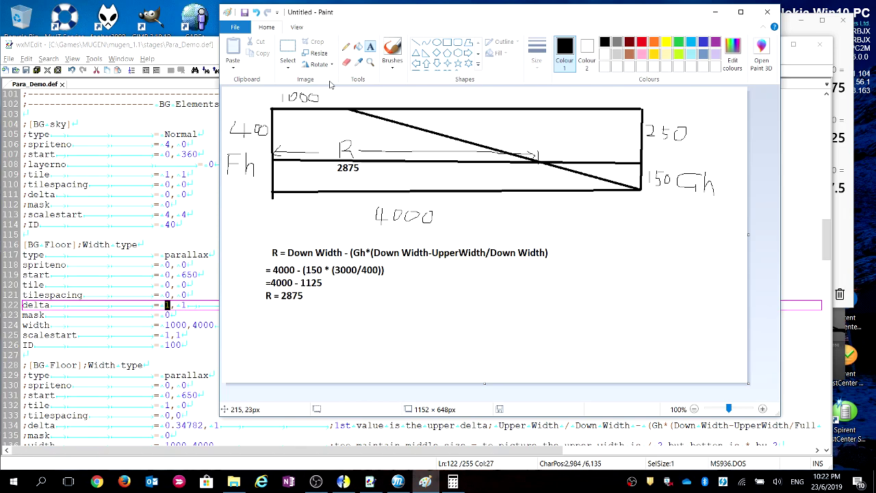
left_click(346, 46)
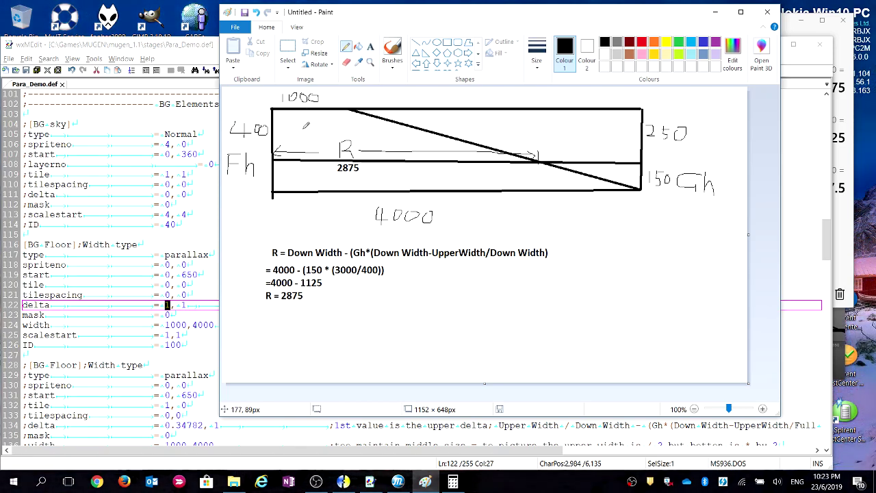
mouse_move(306, 125)
left_mouse_down()
mouse_move(287, 145)
mouse_move(323, 138)
mouse_move(312, 132)
mouse_move(299, 156)
mouse_move(308, 146)
mouse_move(319, 166)
left_mouse_up()
mouse_move(291, 311)
left_mouse_down()
mouse_move(302, 322)
mouse_move(322, 302)
mouse_move(318, 320)
mouse_move(334, 309)
mouse_move(332, 319)
mouse_move(334, 307)
left_mouse_up()
mouse_move(287, 327)
left_mouse_down()
mouse_move(331, 324)
mouse_move(310, 351)
left_mouse_up()
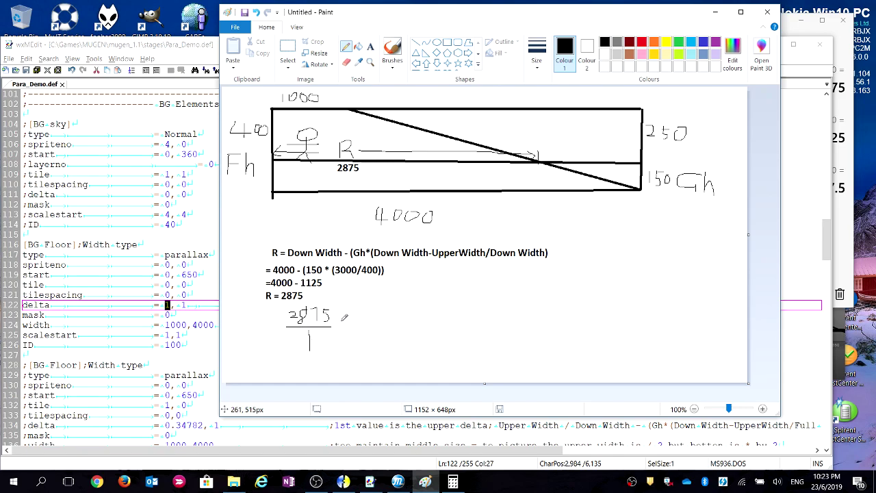
Handwrite "= 1000/UΔ = 4000/DΔ" after the 2875/1 fraction to complete the ratio equation
left_click_drag(343, 326, 362, 332)
left_click_drag(371, 327, 428, 327)
mouse_move(374, 296)
left_mouse_down()
mouse_move(374, 315)
mouse_move(394, 301)
mouse_move(414, 304)
left_mouse_up()
left_click_drag(341, 328, 357, 327)
mouse_move(378, 328)
left_mouse_down()
mouse_move(401, 325)
mouse_move(394, 349)
mouse_move(417, 341)
mouse_move(402, 337)
left_mouse_up()
mouse_move(453, 330)
left_mouse_down()
mouse_move(441, 330)
mouse_move(541, 326)
left_mouse_up()
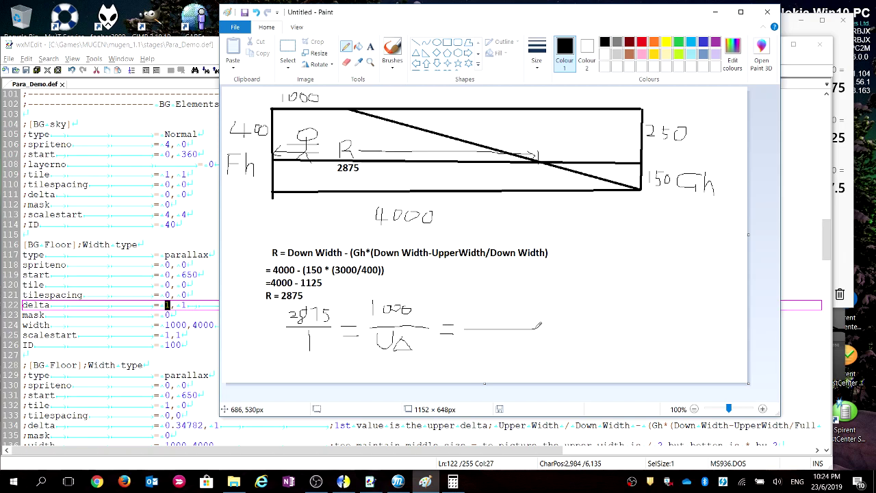
mouse_move(475, 307)
left_mouse_down()
mouse_move(494, 322)
mouse_move(517, 313)
mouse_move(534, 320)
mouse_move(484, 349)
left_mouse_up()
Handwrite "UΔ = 1000/2875 =" with the Pencil below the ratio equation
left_click(371, 48)
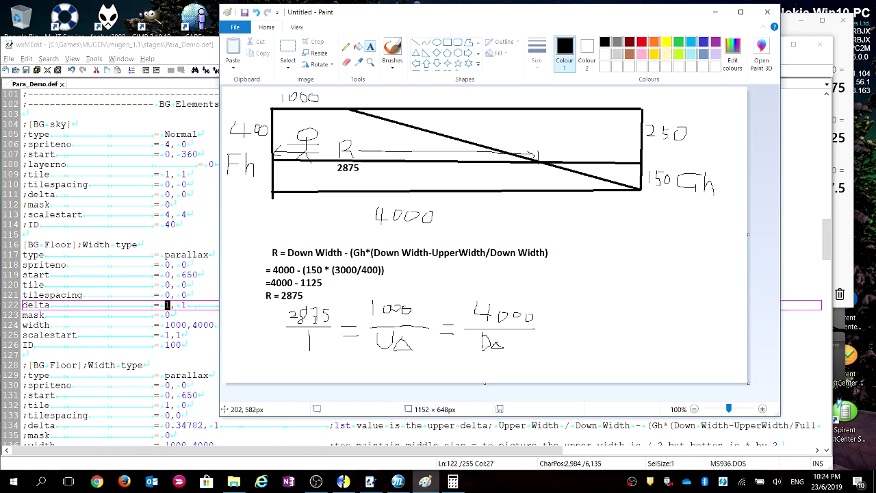
left_click(345, 47)
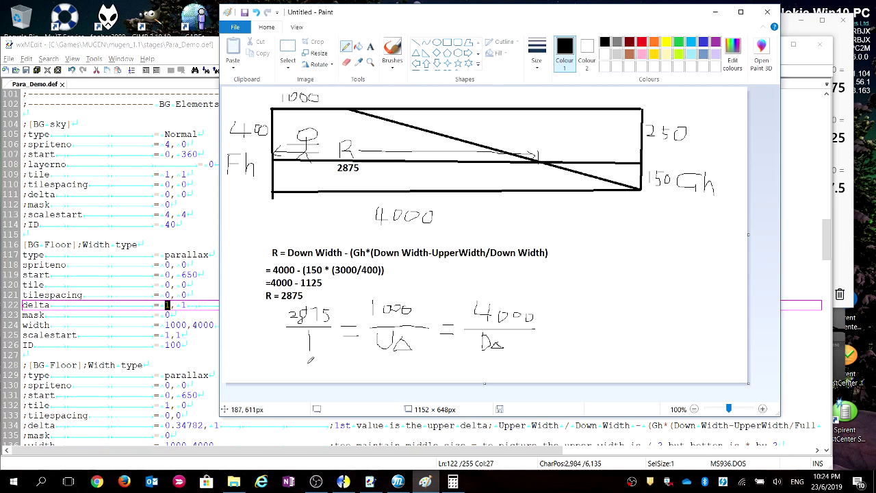
mouse_move(310, 354)
left_mouse_down()
mouse_move(320, 376)
mouse_move(346, 367)
mouse_move(339, 356)
left_mouse_up()
left_click_drag(373, 363, 404, 361)
mouse_move(404, 363)
left_mouse_down()
mouse_move(404, 381)
mouse_move(408, 369)
mouse_move(421, 372)
left_mouse_up()
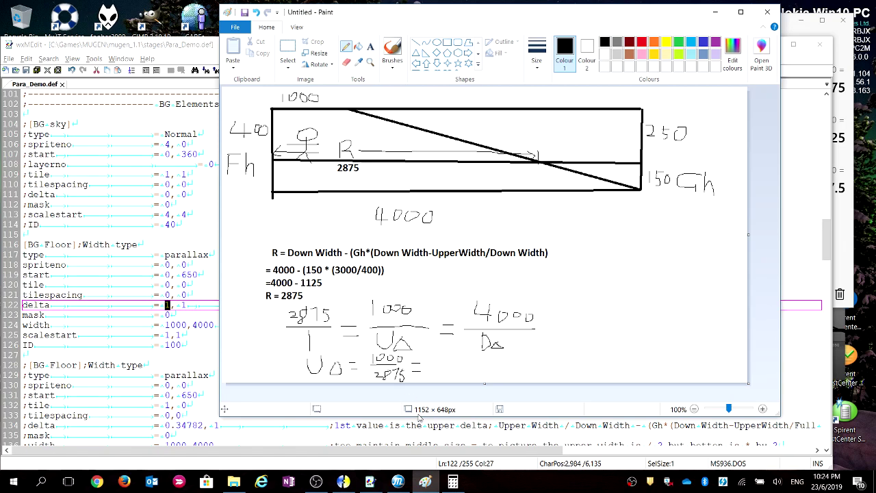
Switch to Calculator, clear it, and divide 1000 by 2875
left_click(452, 481)
left_click(584, 196)
type("1000")
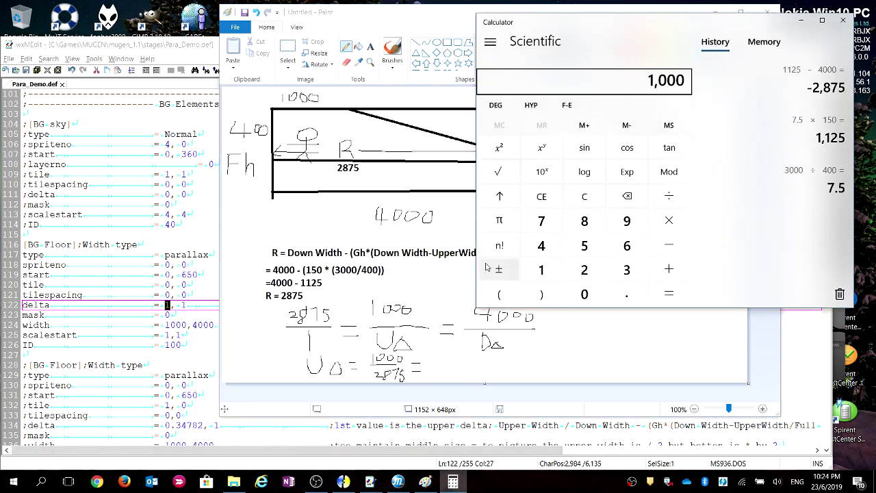
key("slash")
type("2875")
key("Return")
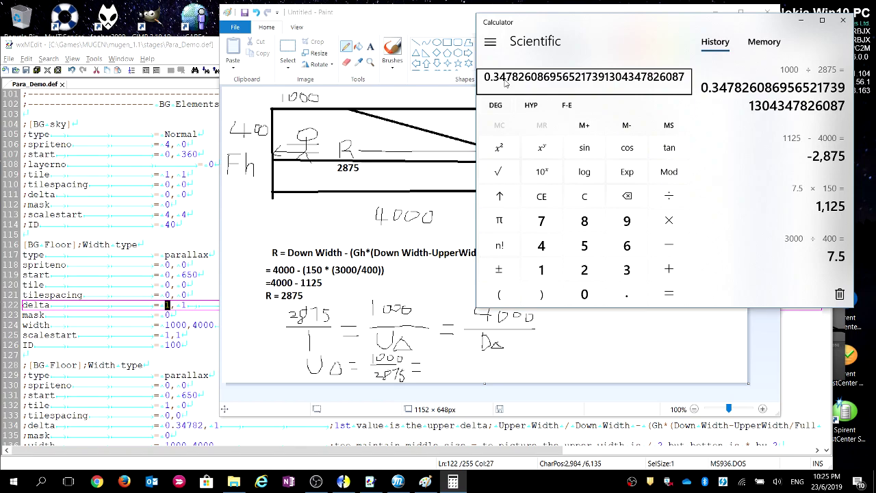
Set the upper delta of the uncommented BG Floor block to 0.34782 in Para_Demo.def and save the file
left_click(168, 304)
double_click(167, 305)
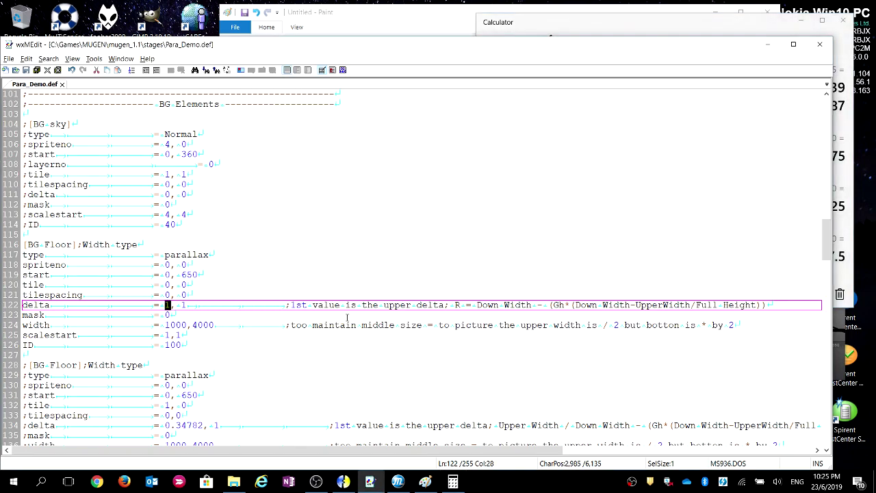
type("0.3")
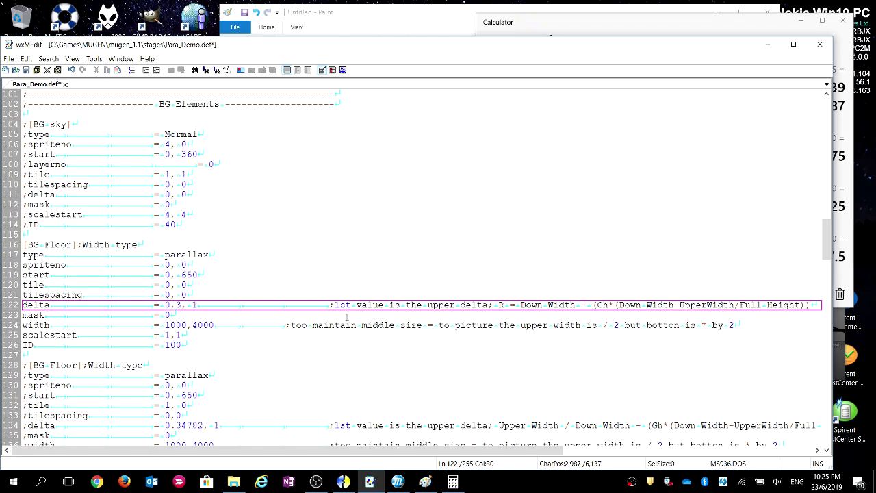
type("4782")
left_click(415, 483)
Reload the stage in M.U.G.E.N and walk the fighter both ways to check the floor's parallax movement
left_click(397, 482)
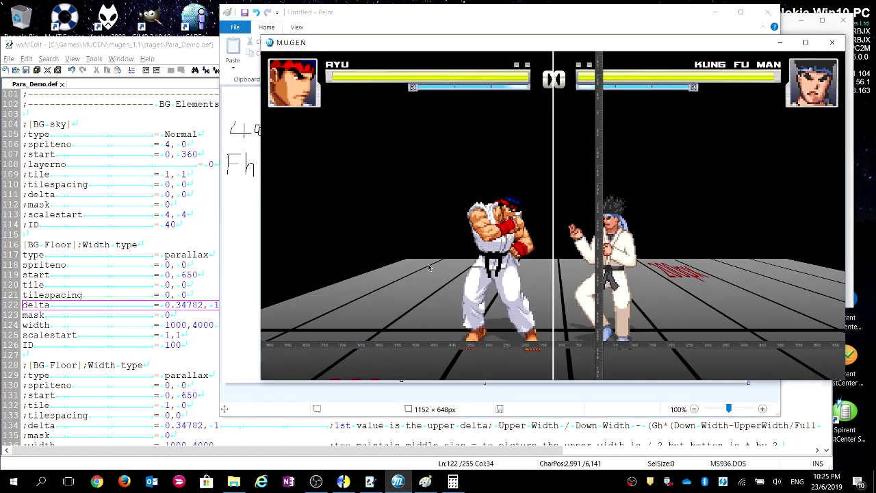
key("F4")
key("F4")
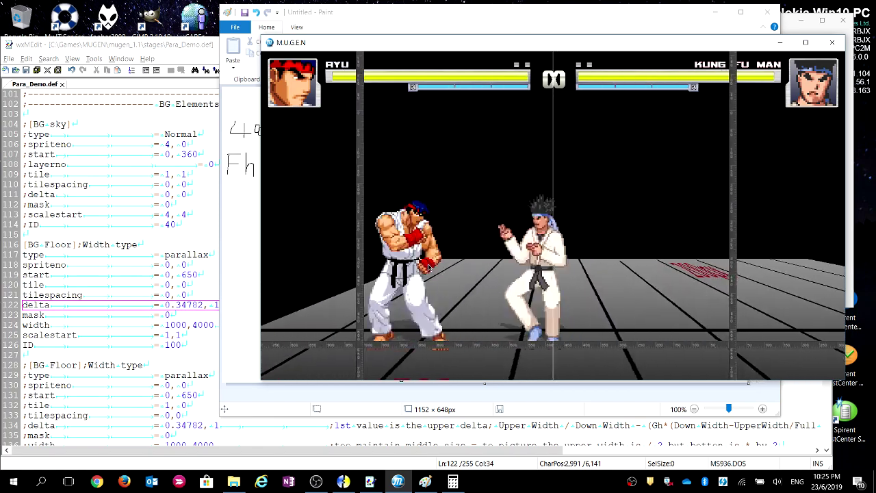
key("F4")
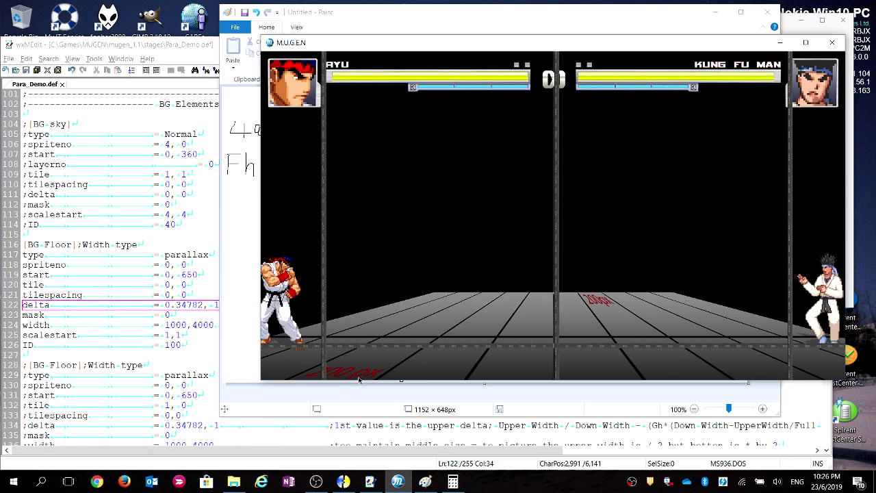
key("Left")
key("Right")
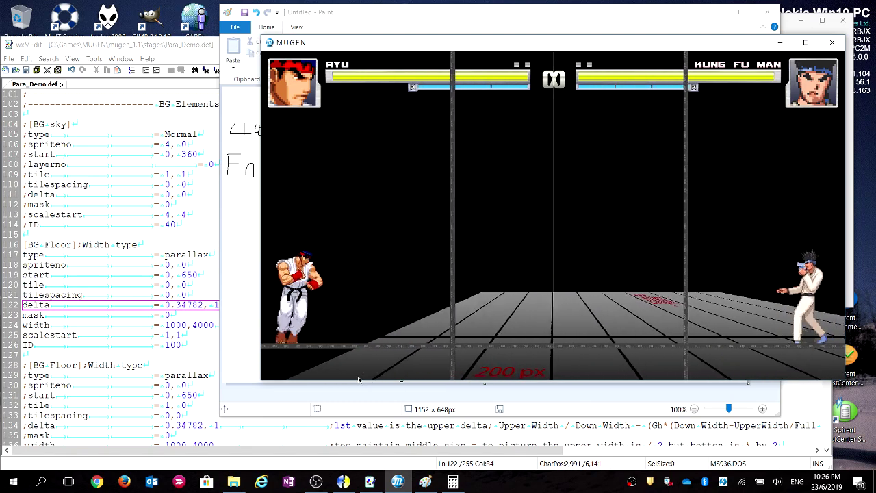
key("Left")
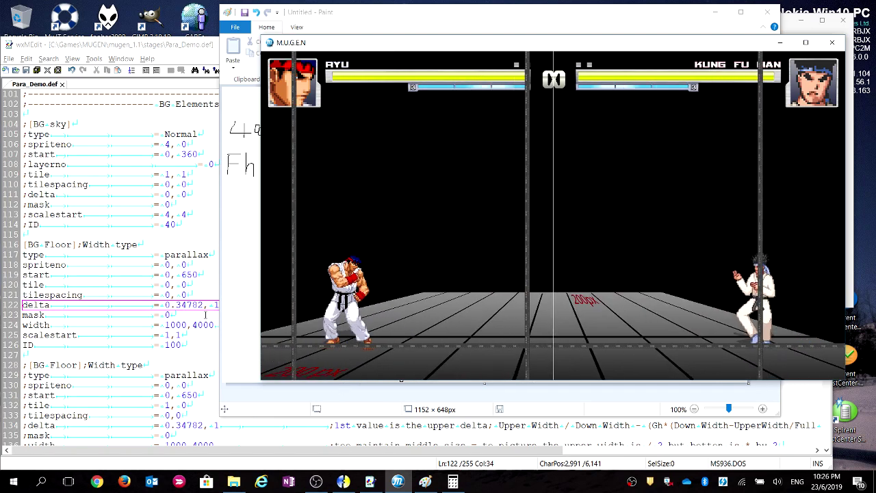
Switch to wxMEdit and delete the uncommented BG Floor block above the commented-out copy in Para_Demo.def
key("alt+Tab")
scroll(248, 342, "down", 1)
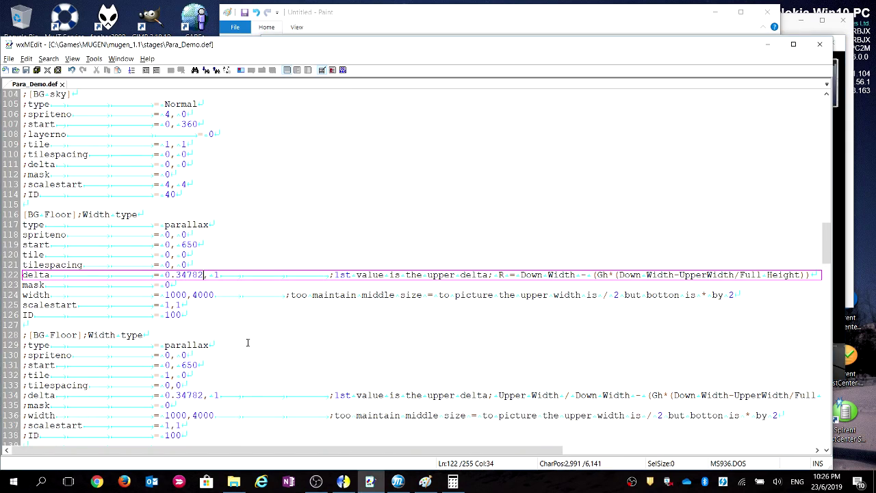
scroll(248, 342, "down", 1)
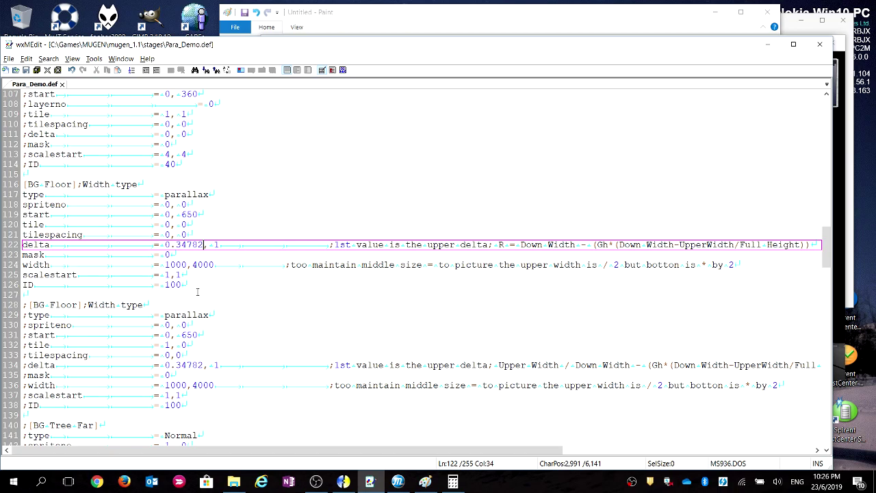
left_click_drag(195, 286, 3, 189)
key("Delete")
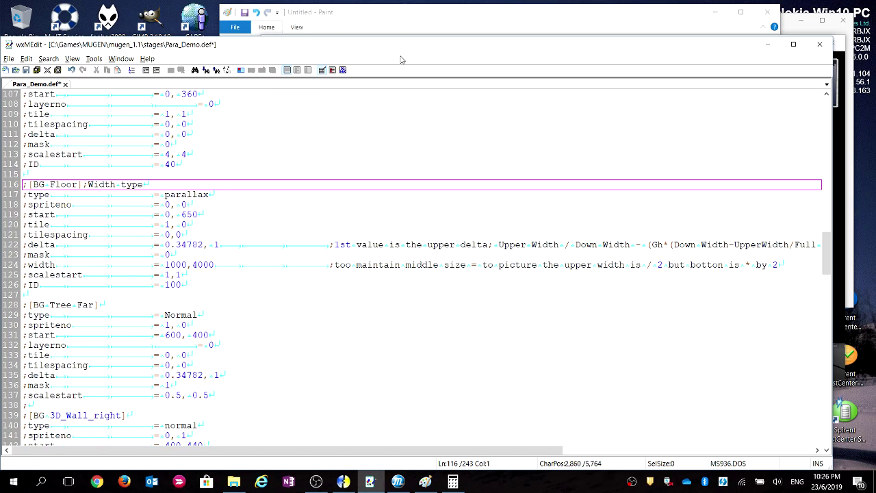
Uncomment every line of the remaining BG Floor block and save Para_Demo.def
left_click_drag(25, 184, 12, 286)
key("Delete")
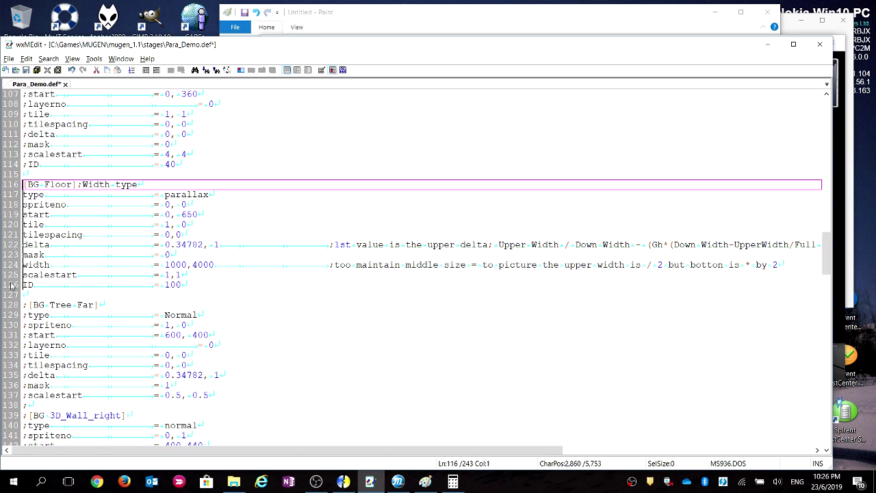
left_click(110, 296)
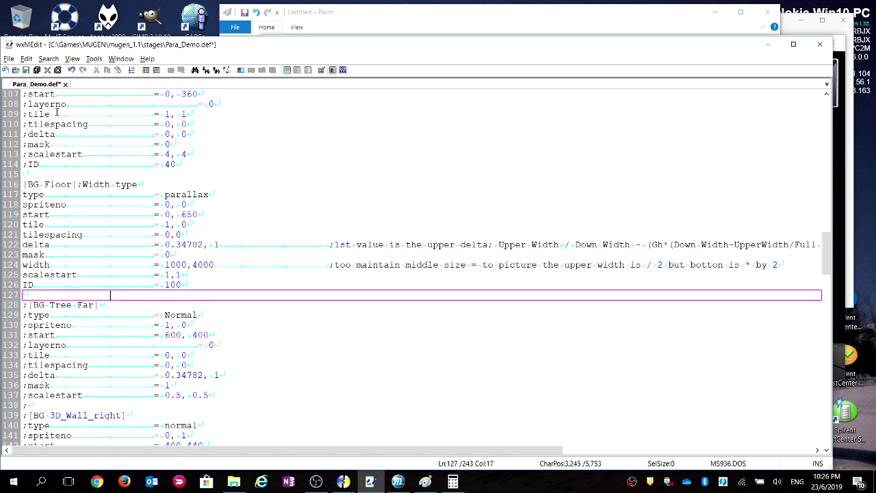
left_click(26, 70)
Uncomment every line of the BG Tree Far block and save the file
scroll(85, 238, "down", 2)
left_click_drag(26, 244, 8, 348)
key("Delete")
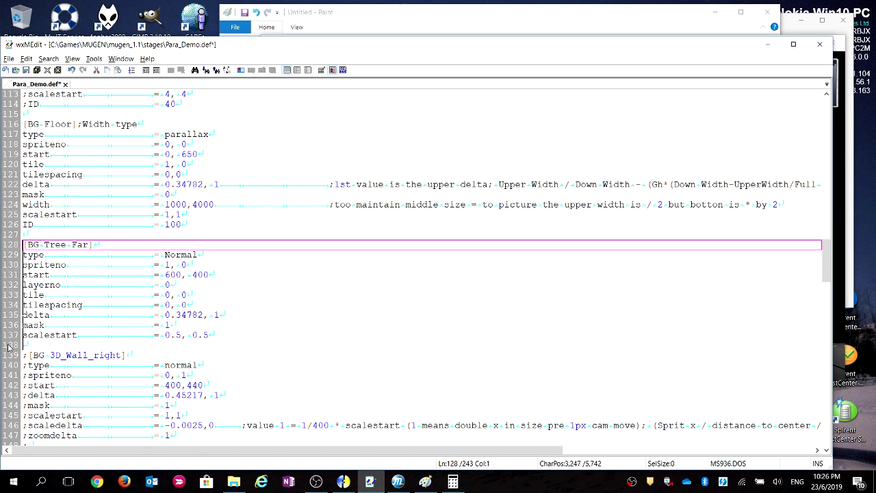
left_click(28, 72)
Check the BG Tree Far block's type and sprite number, and view the sprite with group 1, index 0 in Fighter Factory
left_click(128, 303)
left_click_drag(165, 254, 198, 254)
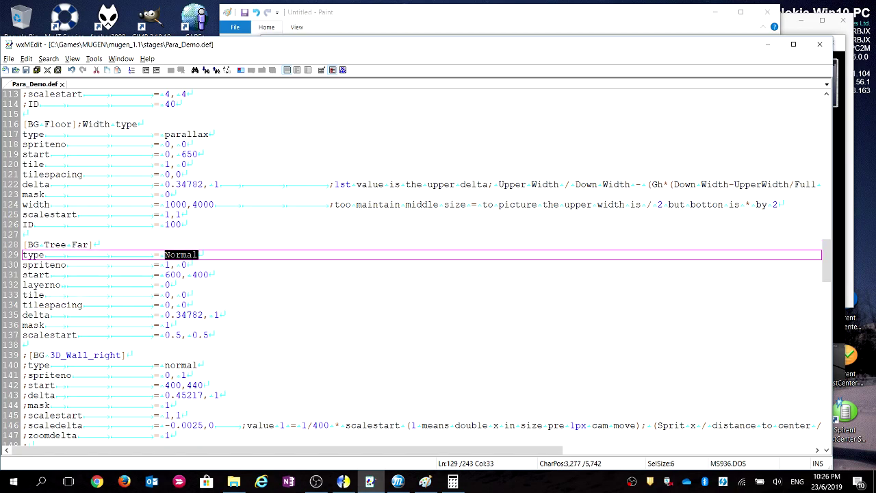
left_click(191, 266)
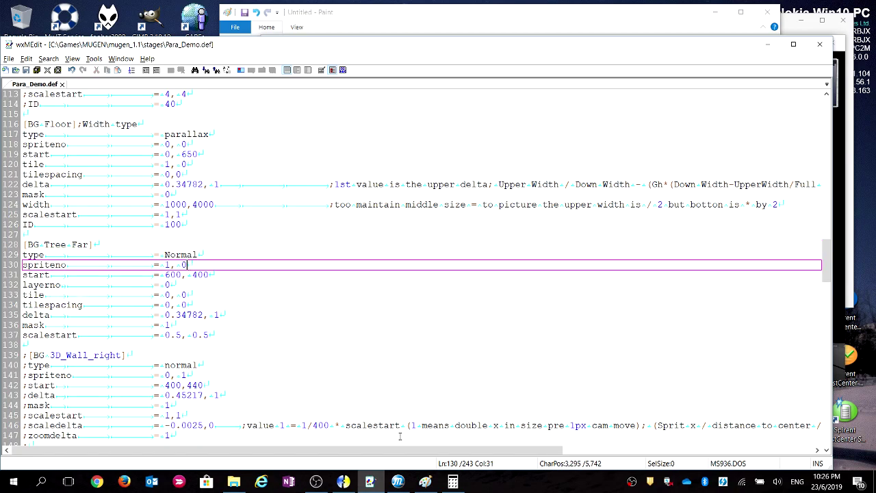
left_click(343, 481)
left_click(122, 128)
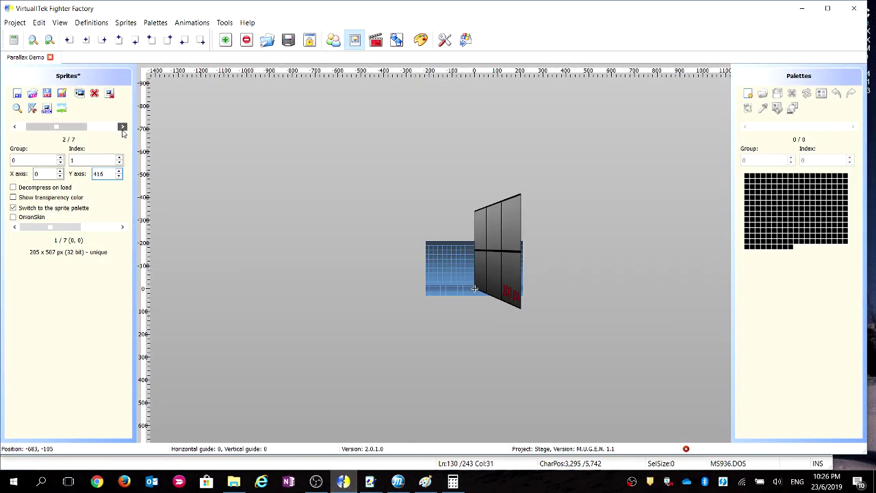
left_click(123, 128)
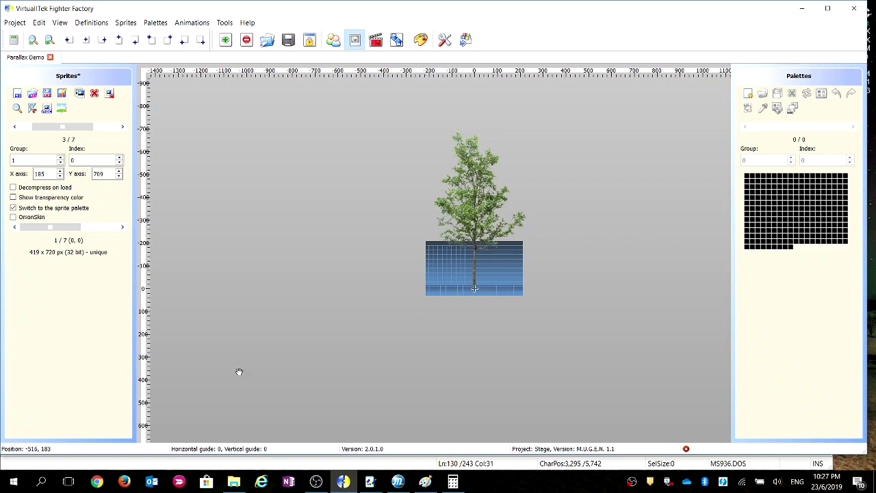
Return to Para_Demo.def to review the BG Tree Far start position and compare its delta with the BG Floor delta
key("alt+Tab")
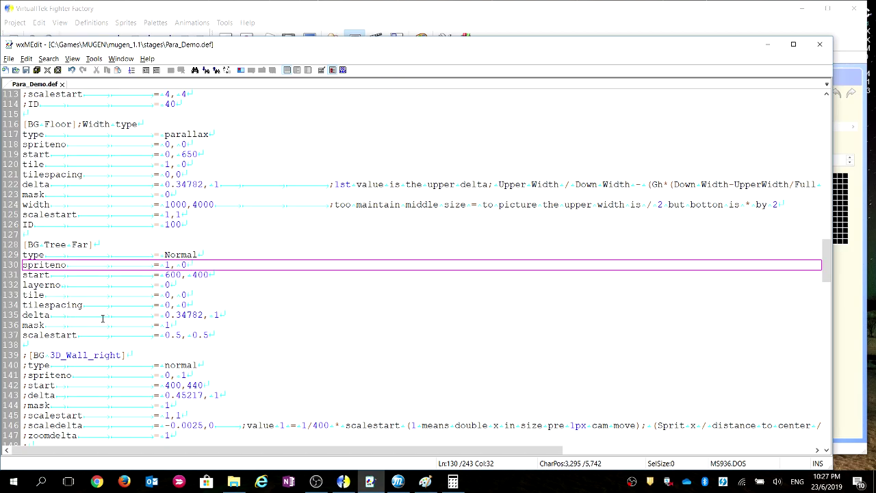
left_click_drag(164, 275, 205, 274)
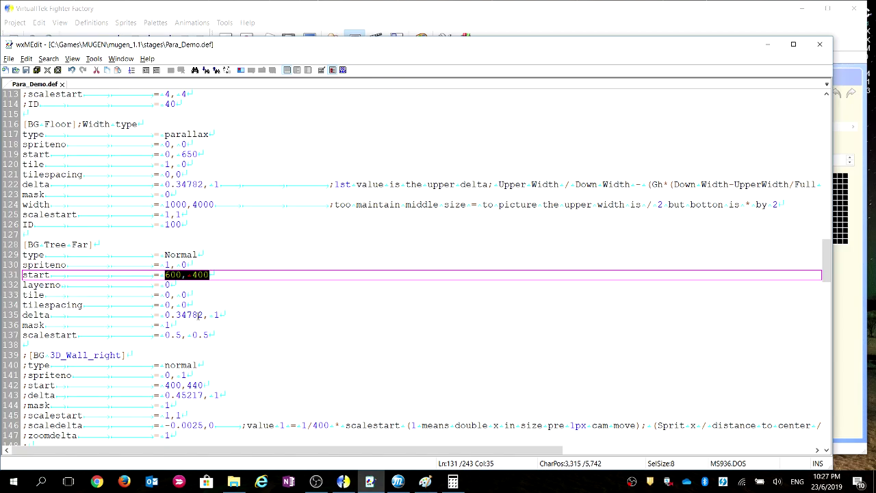
left_click_drag(203, 315, 188, 315)
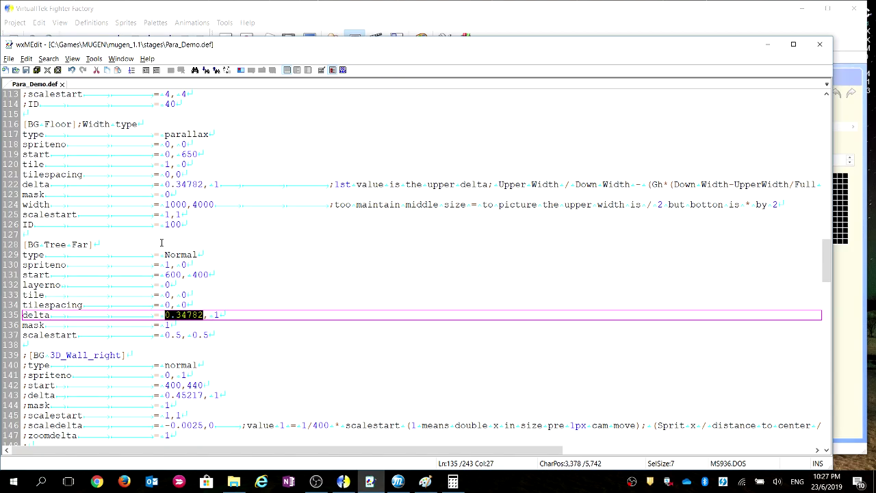
left_click(164, 184)
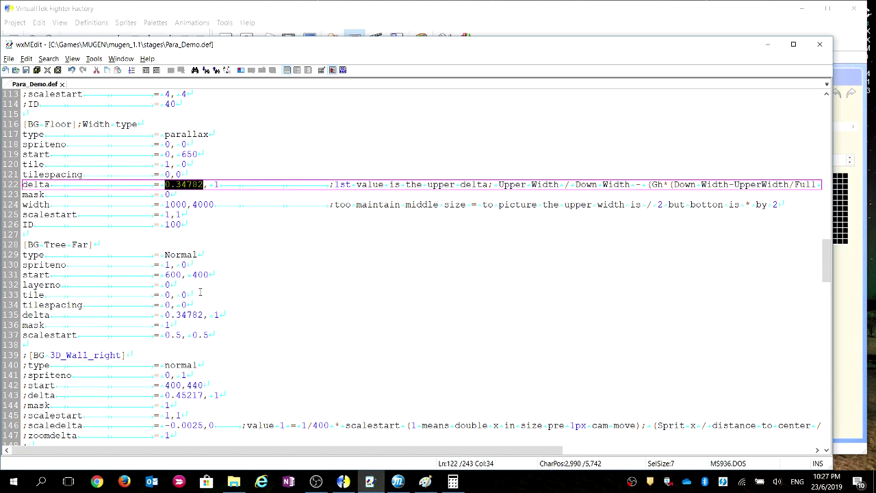
left_click(204, 315)
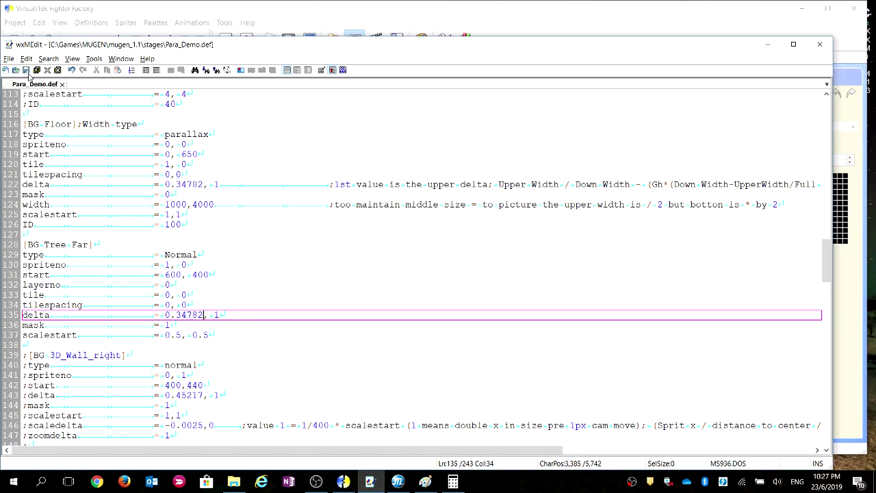
Switch to M.U.G.E.N and reload the match to test the BG Tree Far element against the floor
left_click(398, 481)
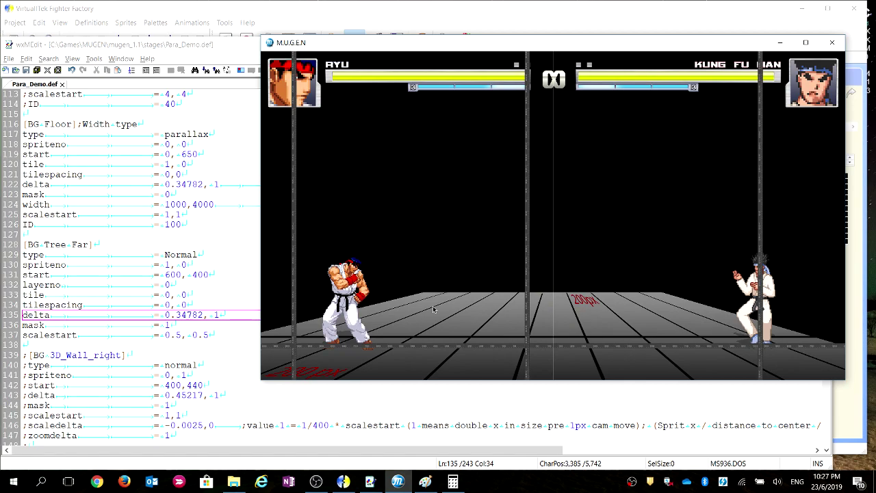
key("ctrl+F4")
key("ctrl+F4")
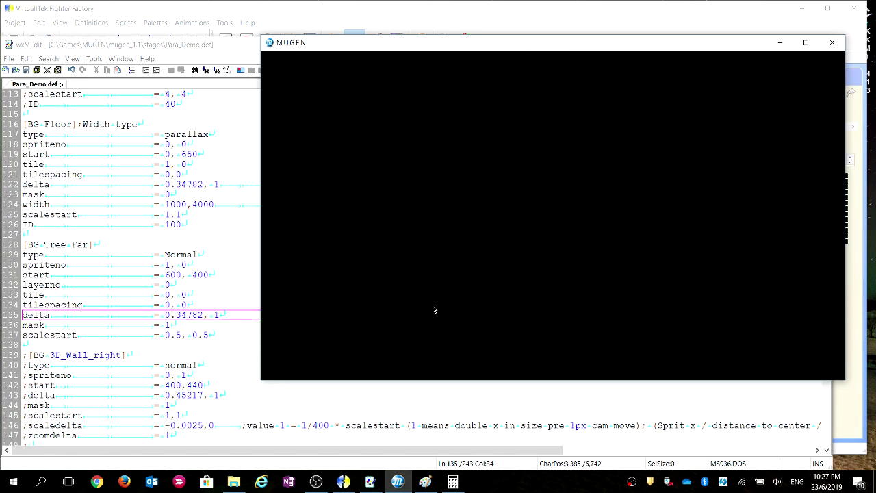
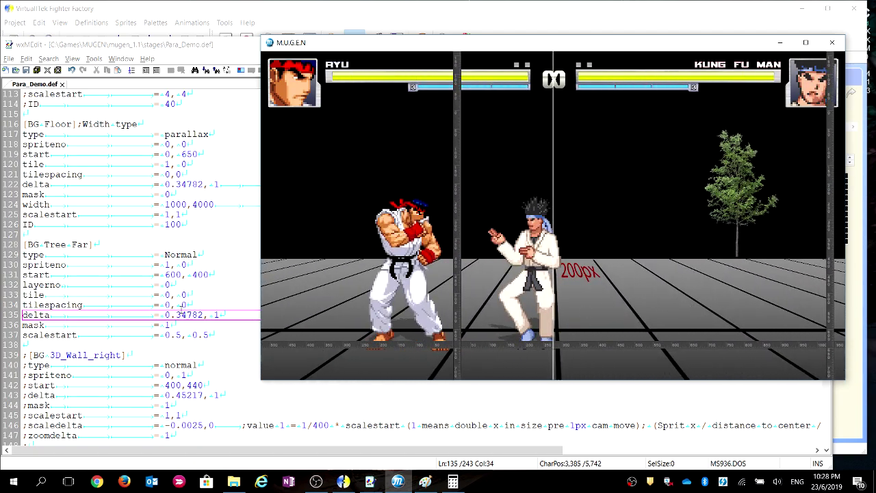
Set the first delta value of BG Tree Far to 1 in Para_Demo.def and save the file
left_click(200, 314)
left_click_drag(203, 314, 177, 315)
type("1")
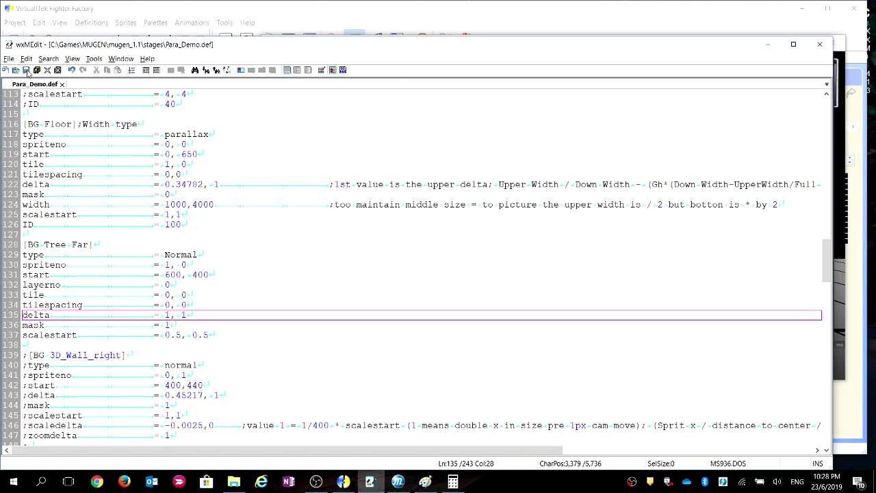
Reload the match in M.U.G.E.N and walk the fighter both ways to compare the tree's movement with the floor
key("alt+Tab")
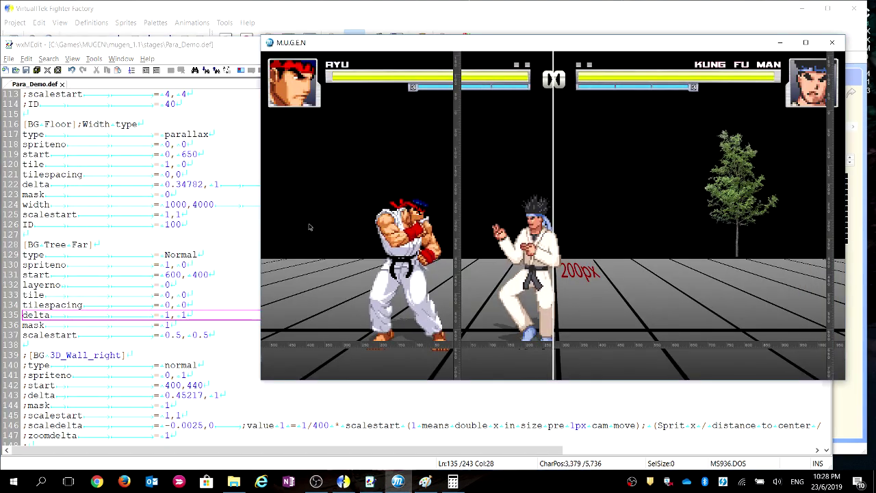
key("shift+F4")
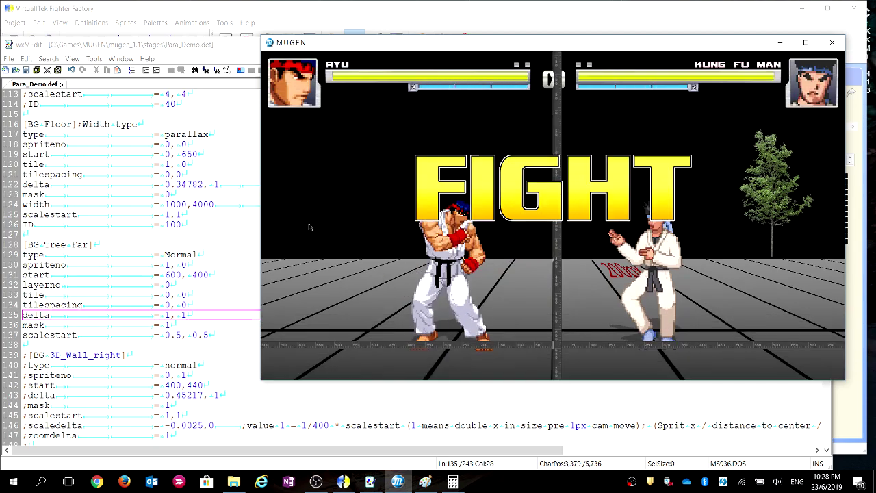
key("Right")
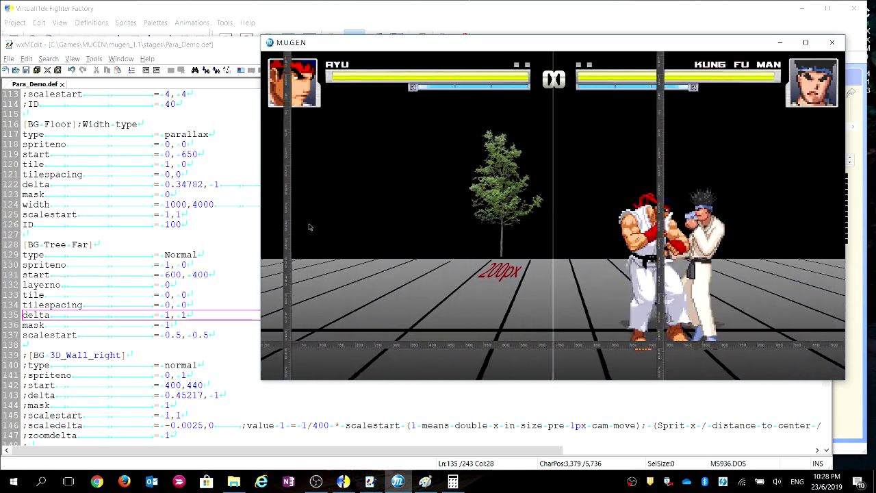
key("Left")
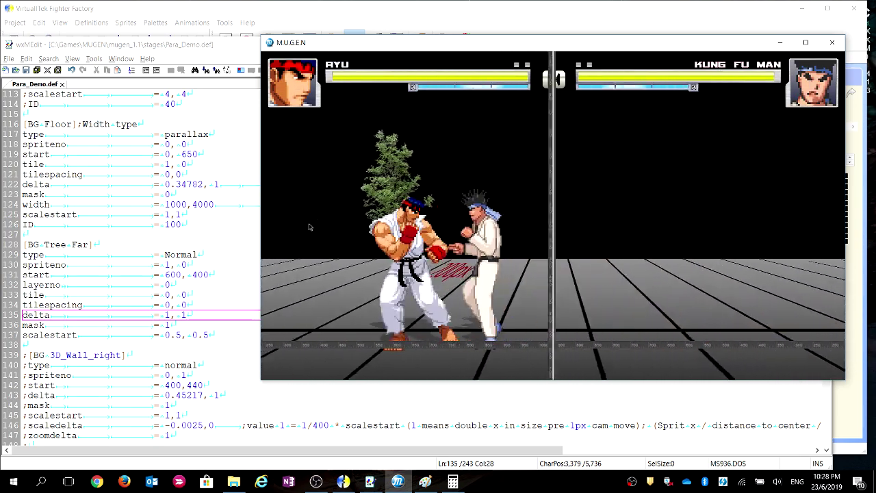
key("Left")
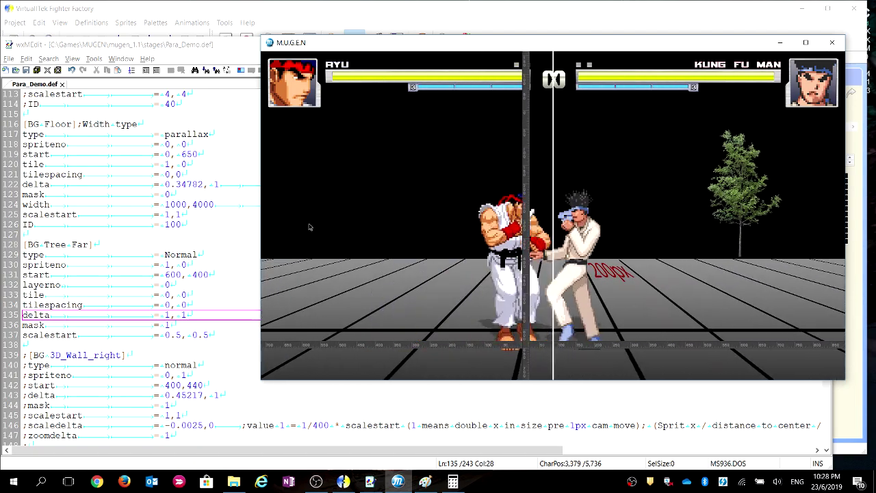
key("Right")
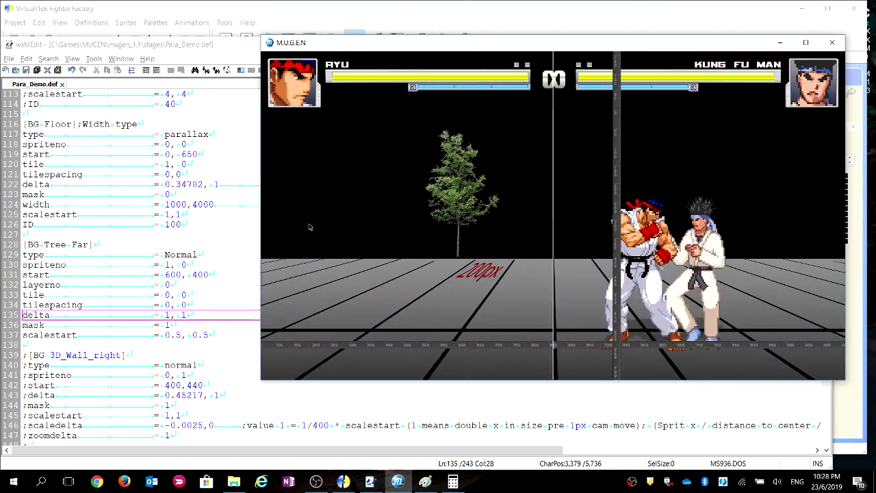
Undo the BG Tree Far delta change in Para_Demo.def and save the file
left_click(166, 306)
key("ctrl+z")
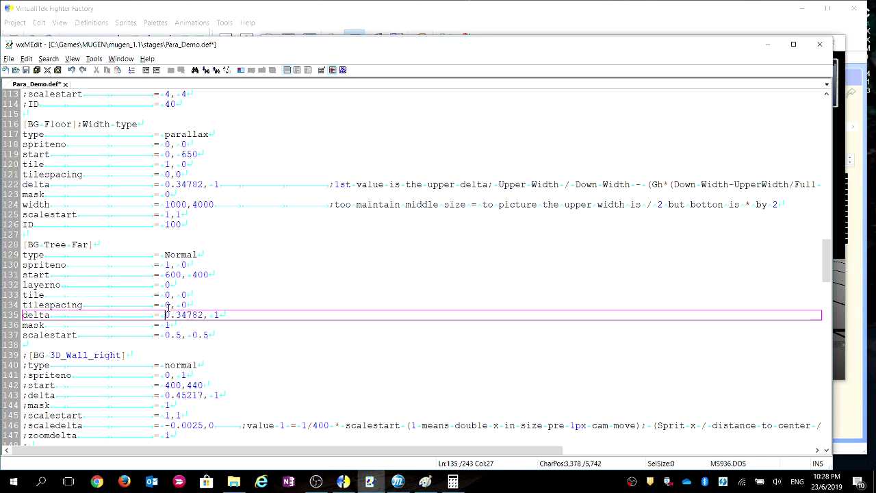
left_click(28, 70)
Uncomment every line of the BG Tree Near block, along with the blank separator line above it
scroll(162, 281, "down", 3)
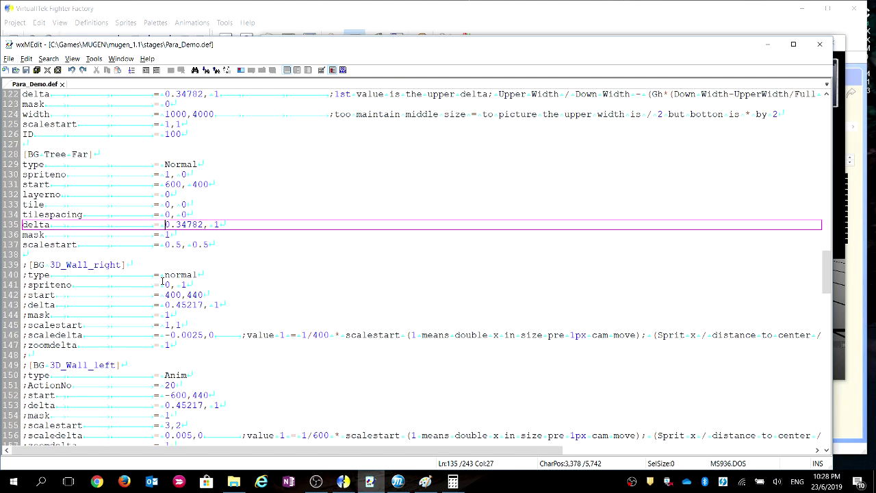
scroll(162, 281, "down", 4)
key("alt+Tab")
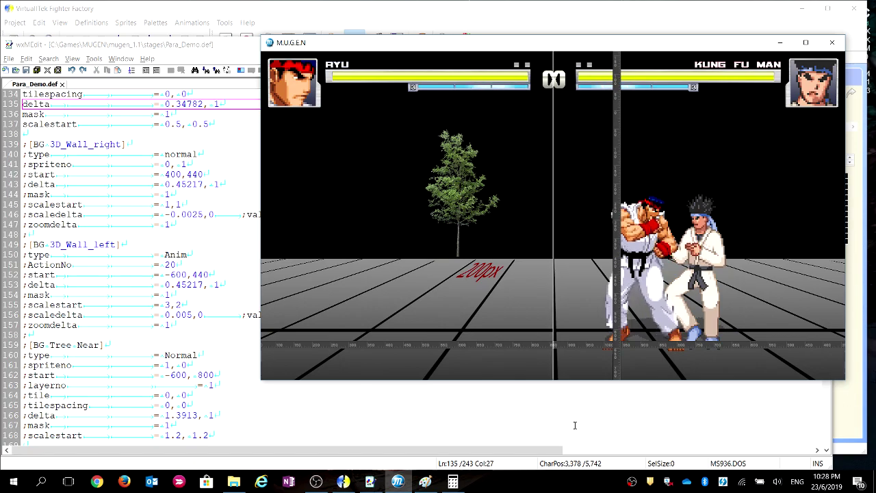
left_click(100, 345)
scroll(144, 331, "down", 4)
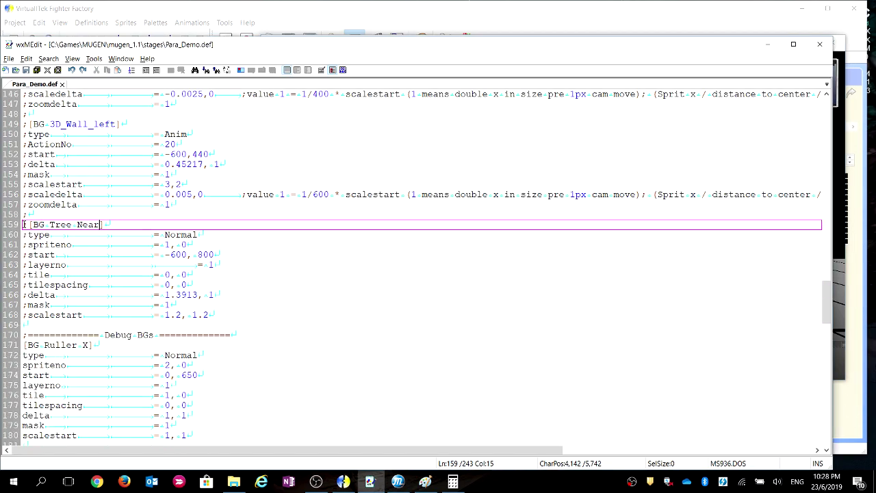
left_click(30, 215)
key("BackSpace")
key("Down")
key("shift+Right")
key("shift+Down")
key("shift+Down")
key("shift+Down")
key("shift+Down")
key("shift+Down")
key("shift+Down")
key("shift+Down")
key("shift+Down")
key("shift+Down")
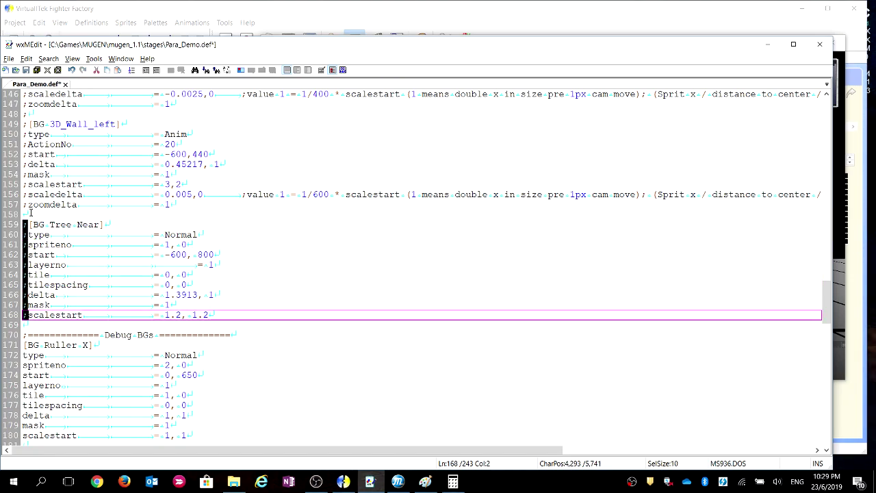
key("Delete")
Check the BG Tree Near block's sprite number and start position
left_click(204, 244)
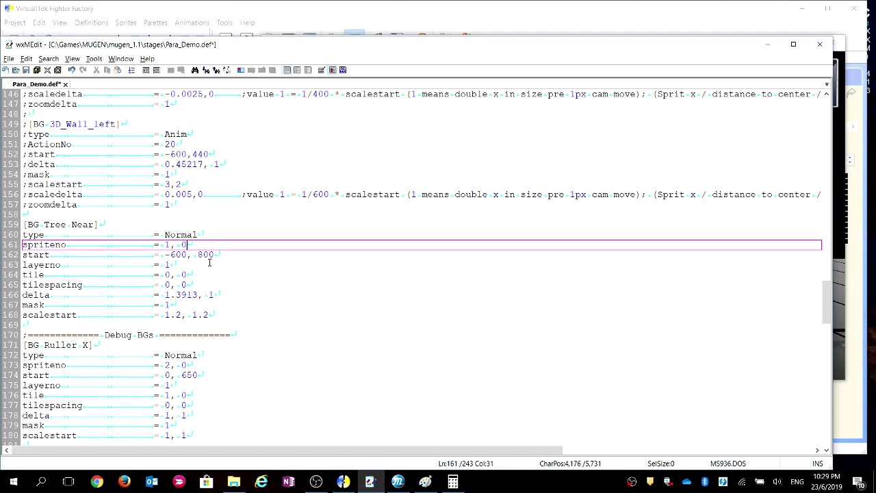
left_click(189, 254)
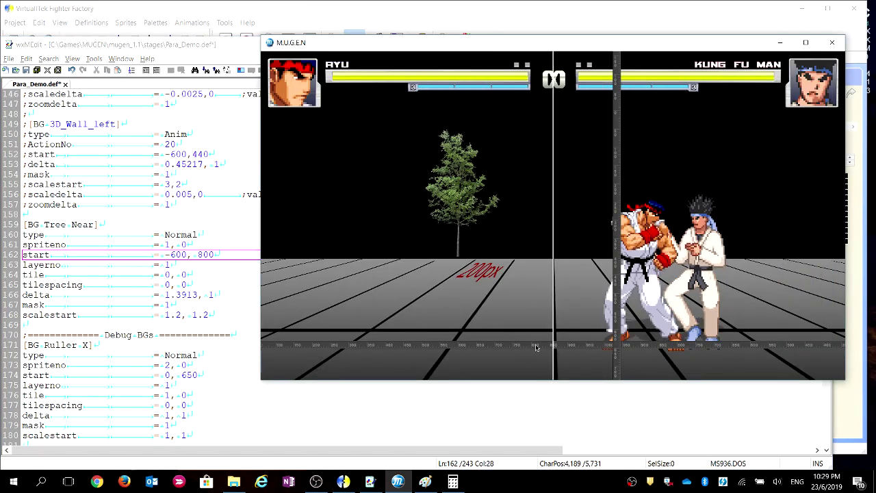
Restart the training round, and highlight the horizontal delta value of the BG Tree Near section in Para_Demo.def
key("F4")
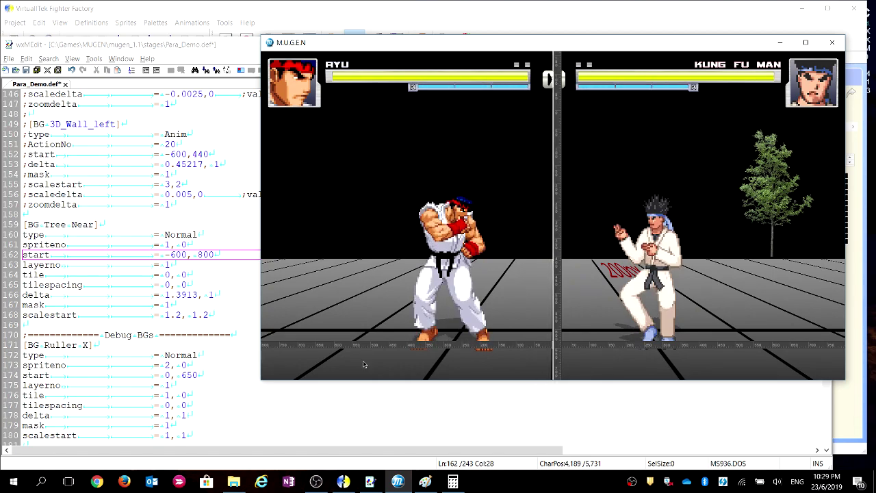
left_click(198, 295)
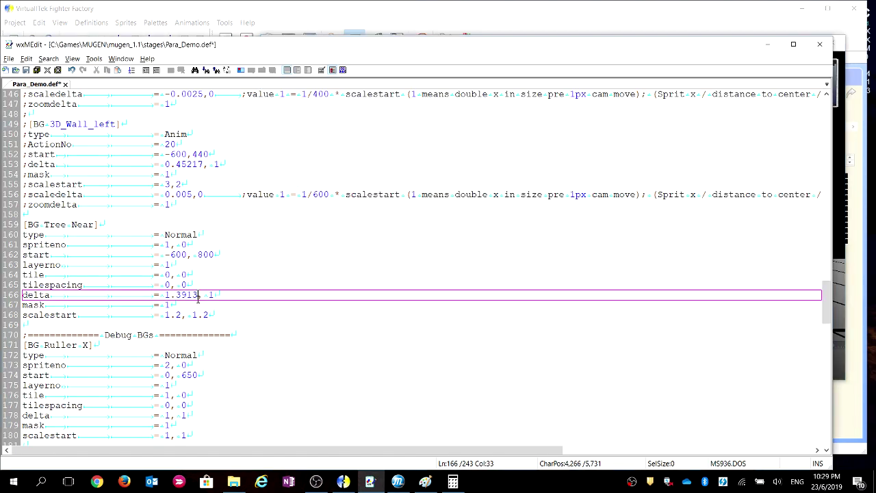
left_click_drag(197, 294, 171, 295)
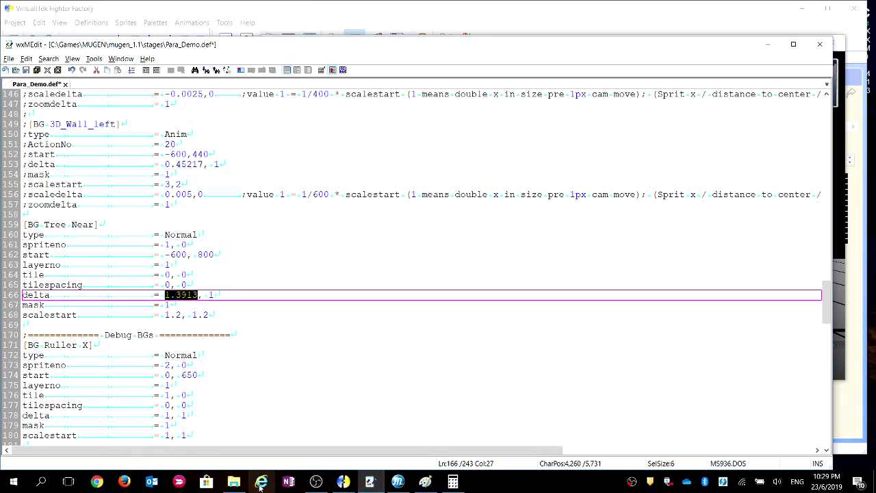
Bring up the Paint sketch with the delta formulas and calculate 4000 ÷ 2875 in Calculator
left_click(425, 482)
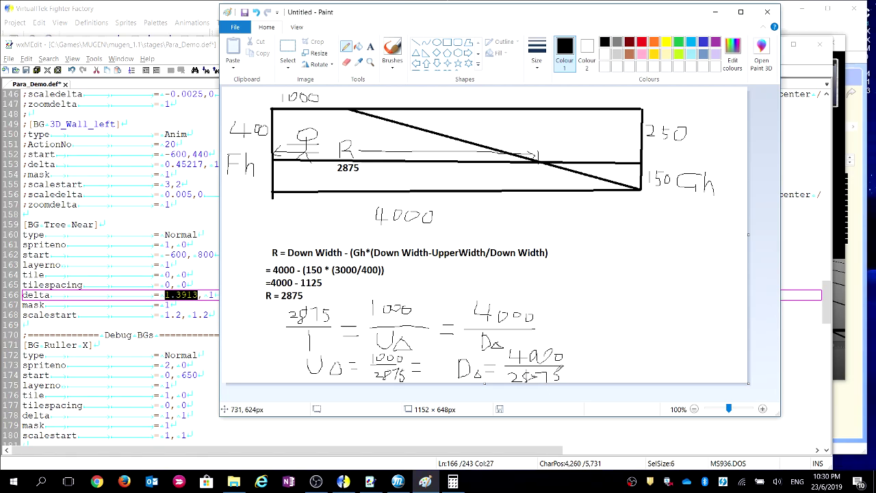
left_click(453, 481)
key("Escape")
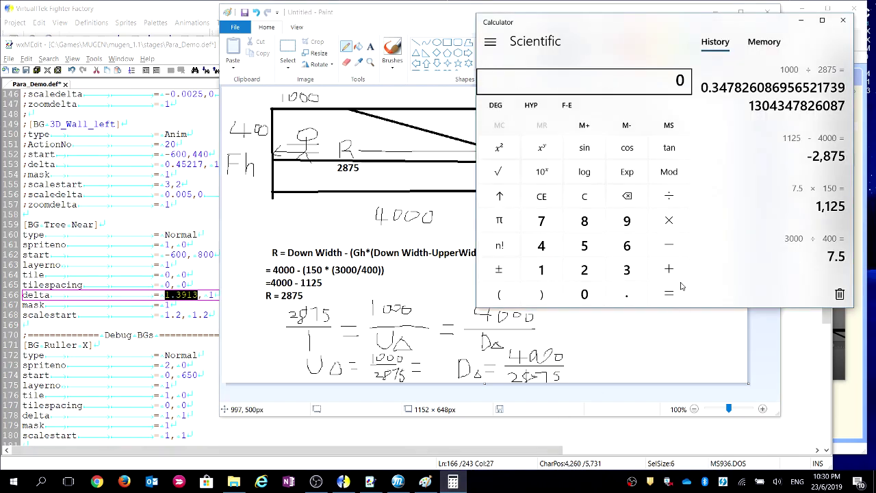
type("400")
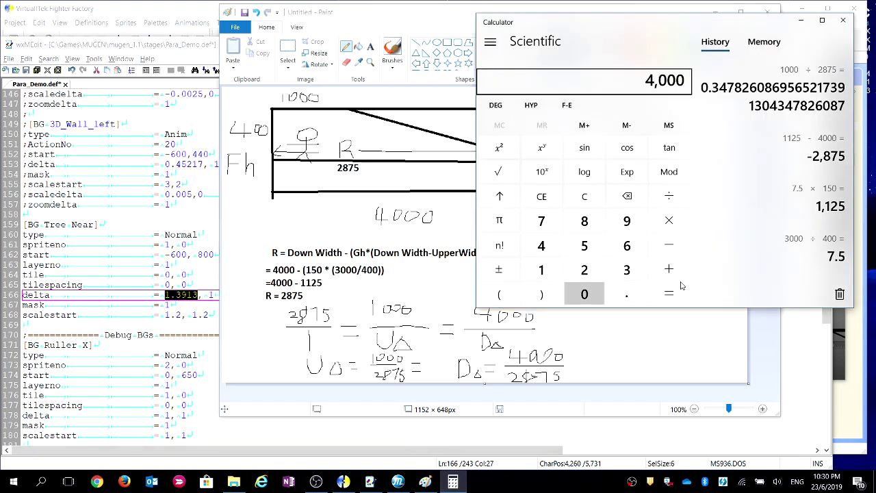
key("slash")
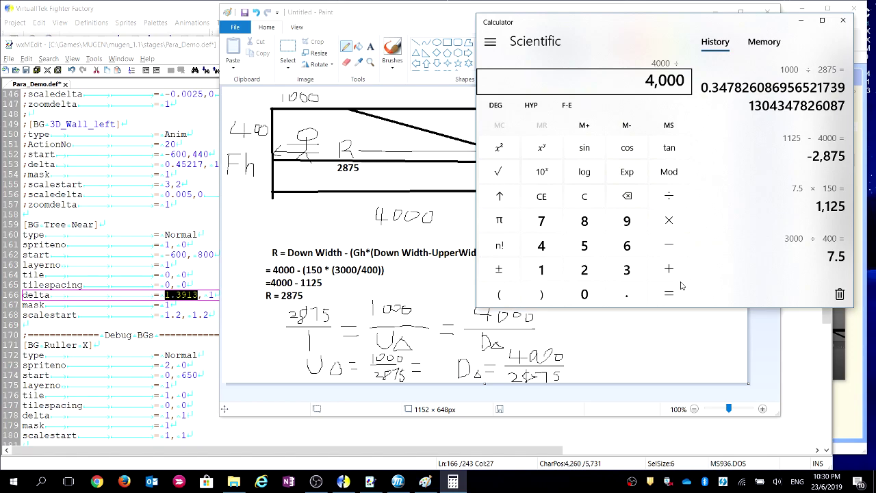
type("2")
type("875")
key("Return")
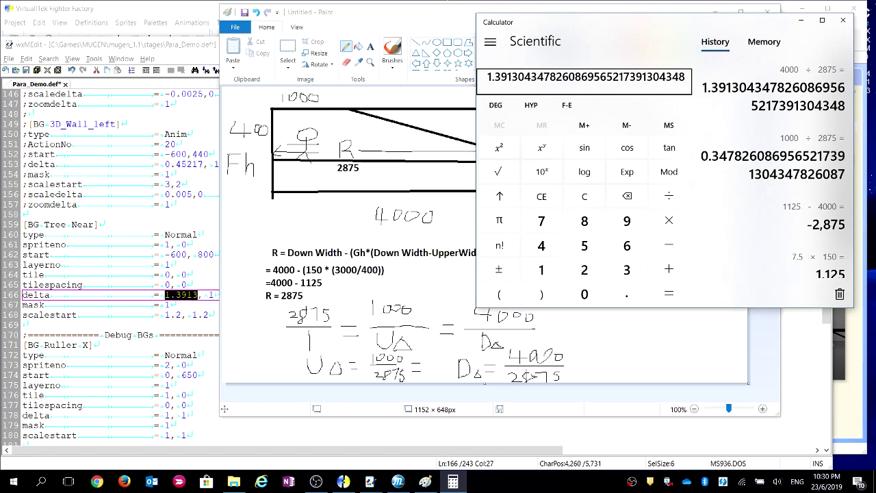
Save Para_Demo.def and test the near tree's parallax in M.U.G.E.N by walking Ryu back and forth across the stage
left_click(198, 295)
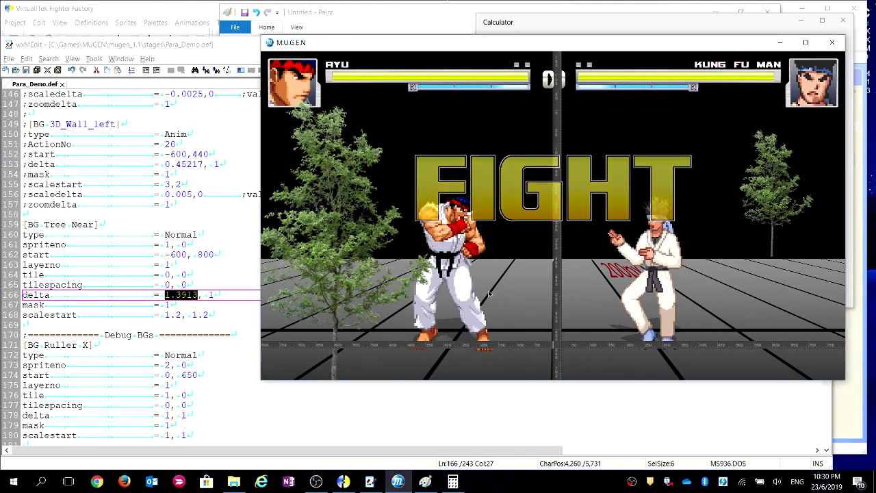
key("Right")
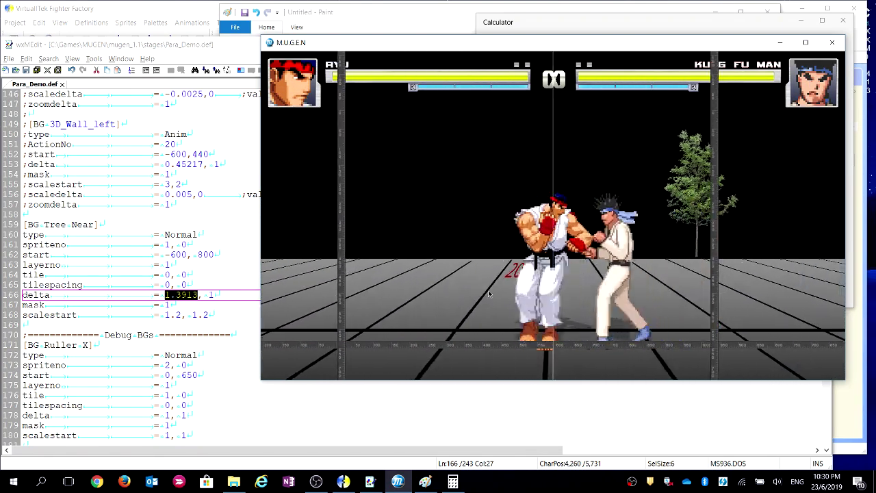
key("Right")
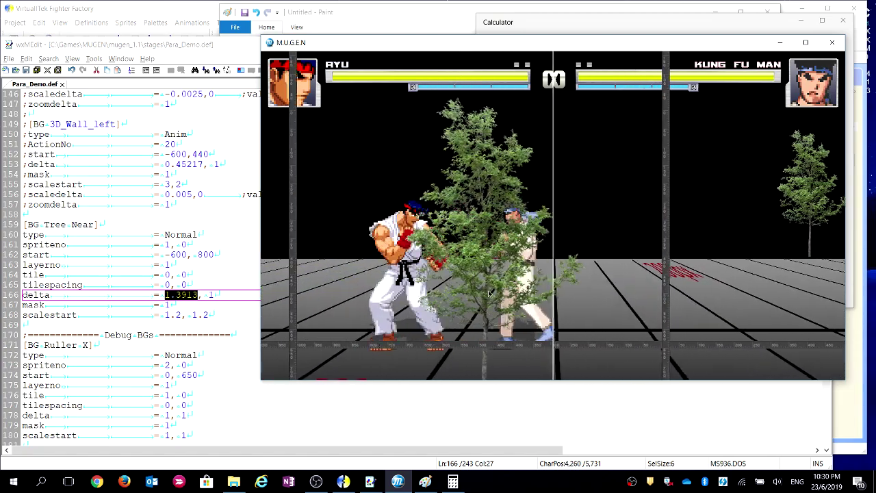
key("Right")
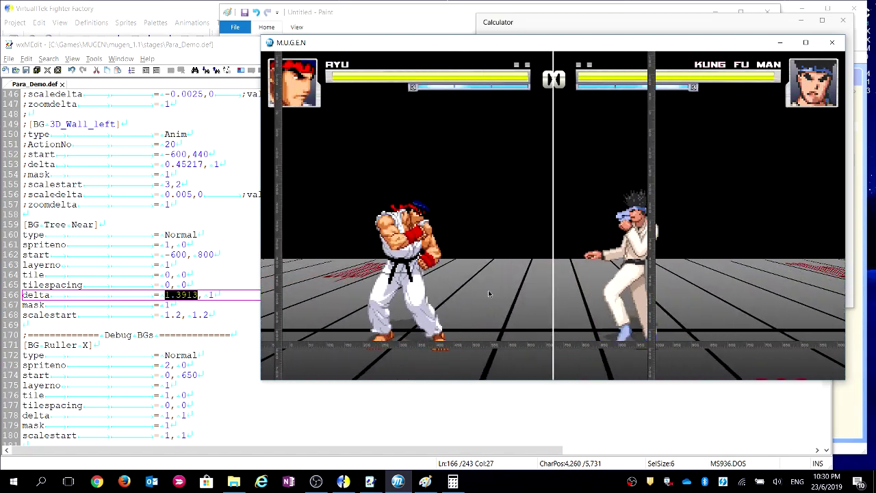
key("Right")
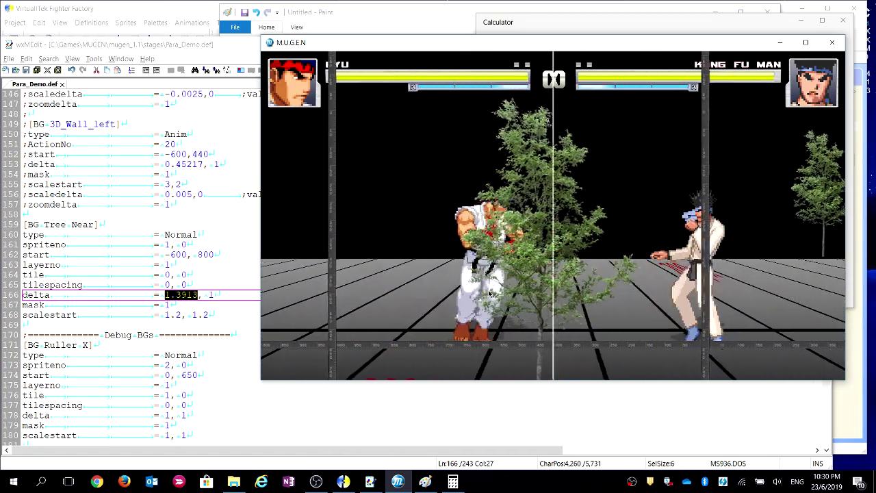
key("Right")
key("Left")
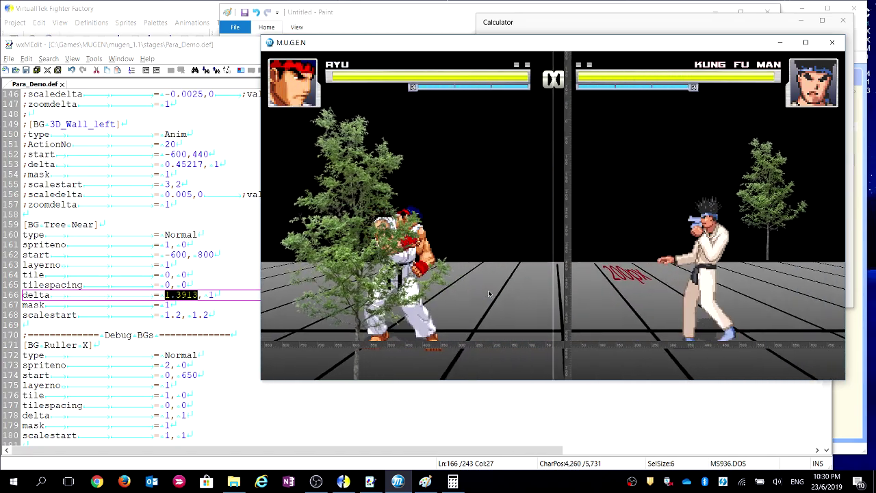
key("Left")
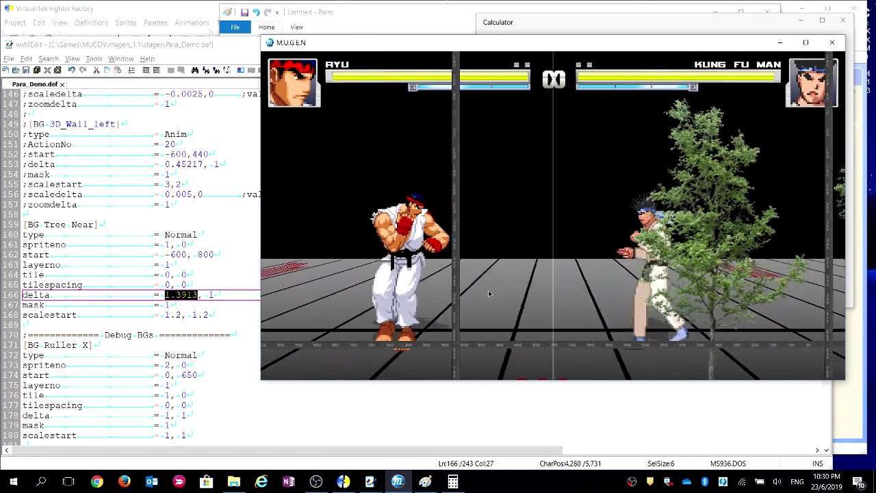
key("Right")
key("Right")
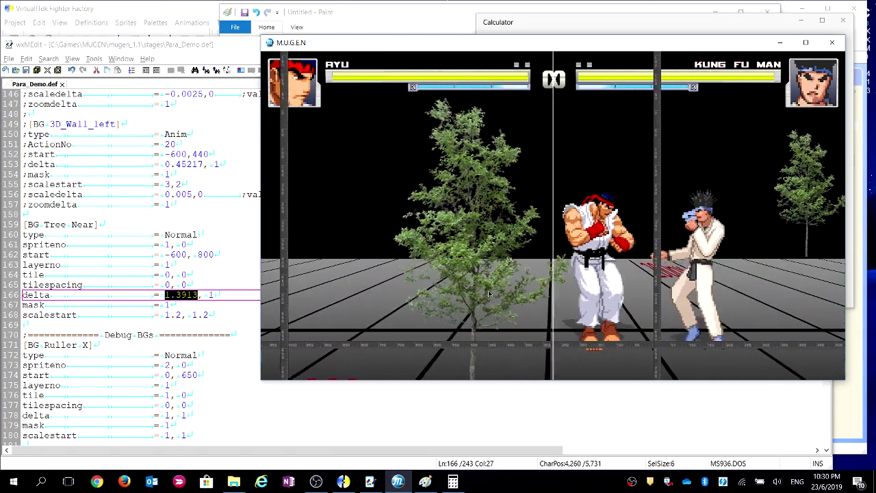
key("Left")
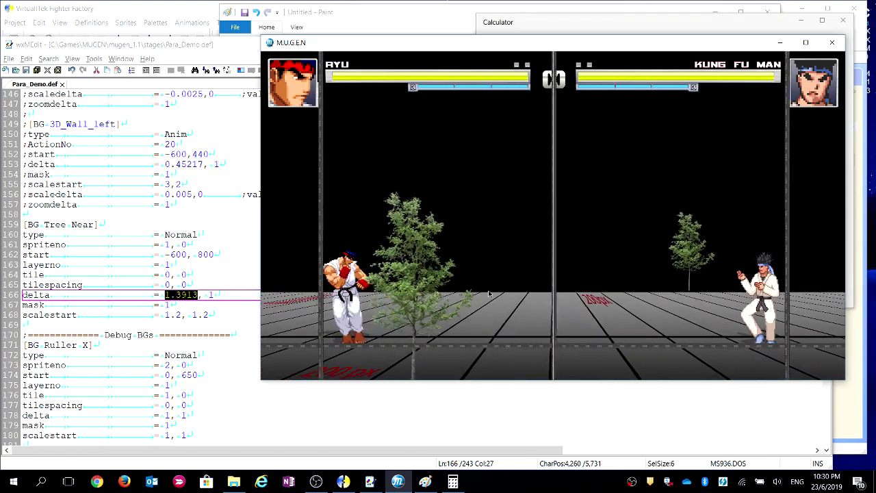
key("Right")
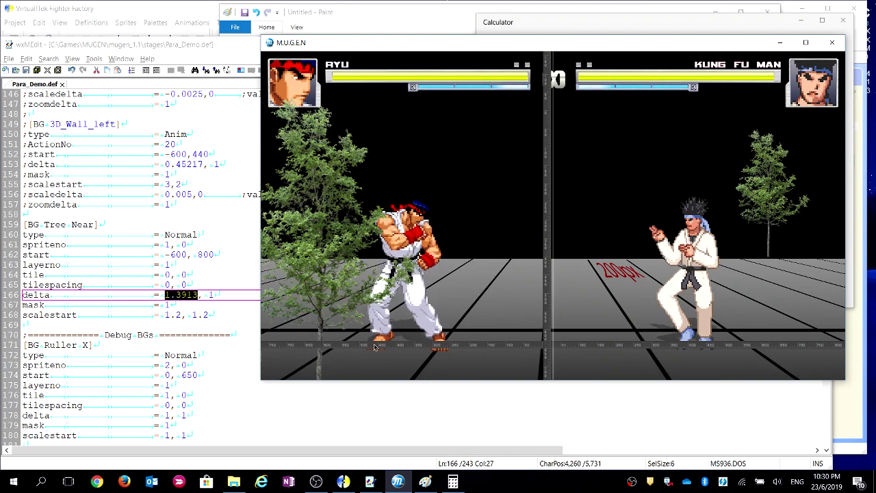
Return to Para_Demo.def at the commented 3D wall sections above BG Tree Near, and close Calculator
left_click(241, 294)
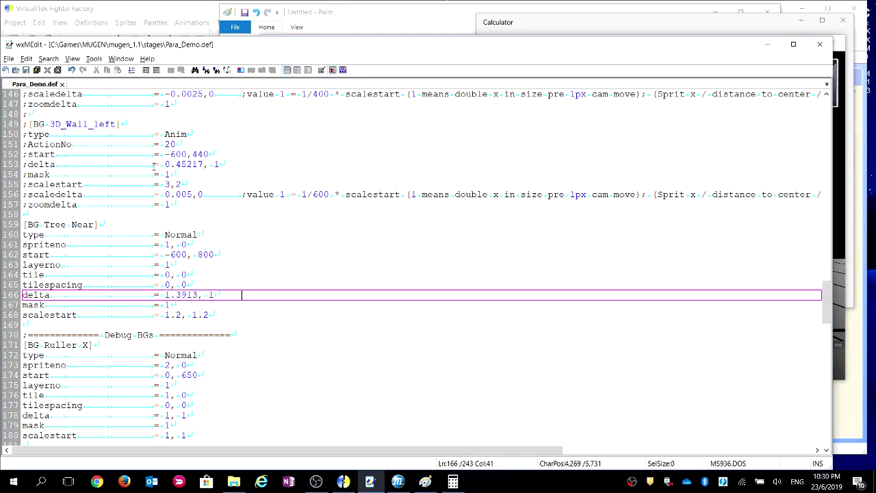
scroll(310, 313, "up", 4)
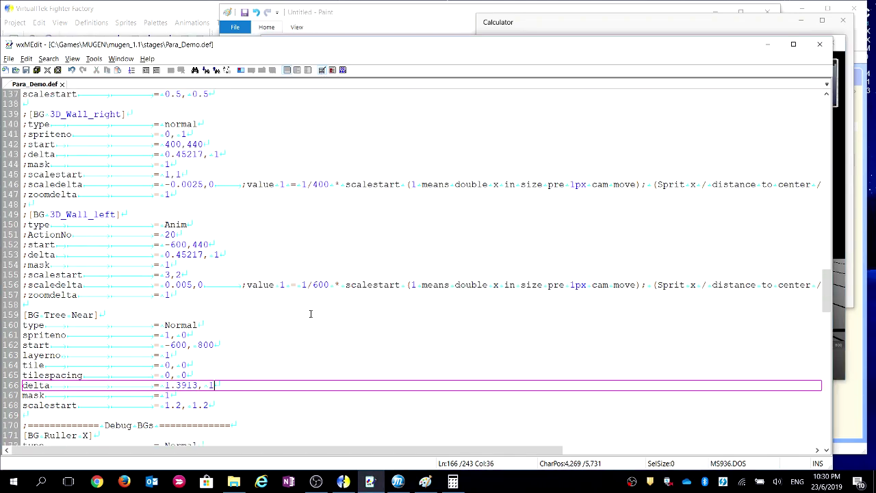
scroll(311, 314, "up", 2)
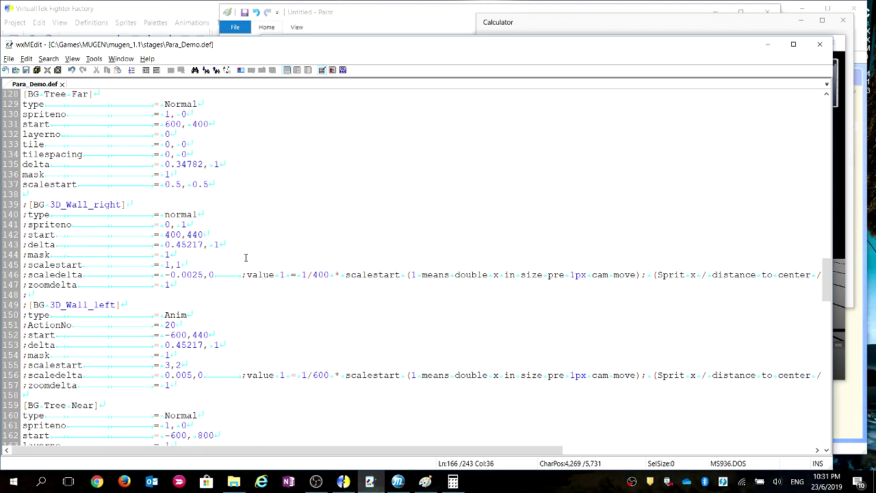
left_click(533, 26)
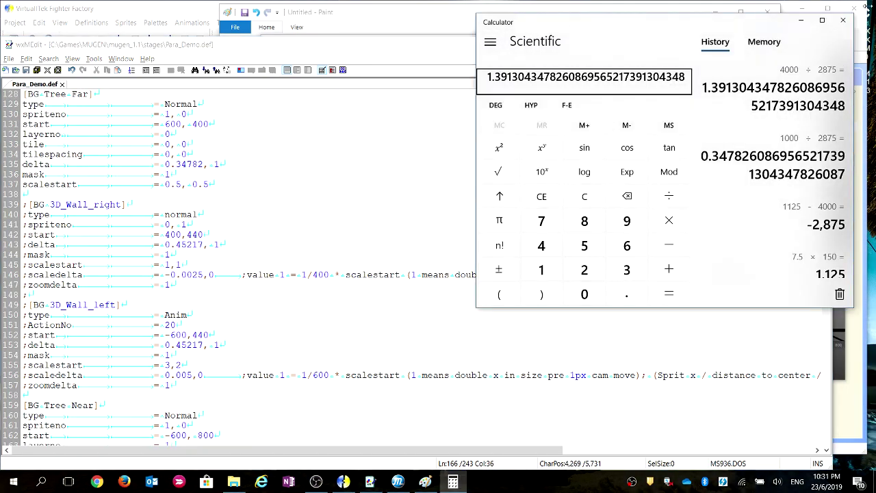
left_click(847, 20)
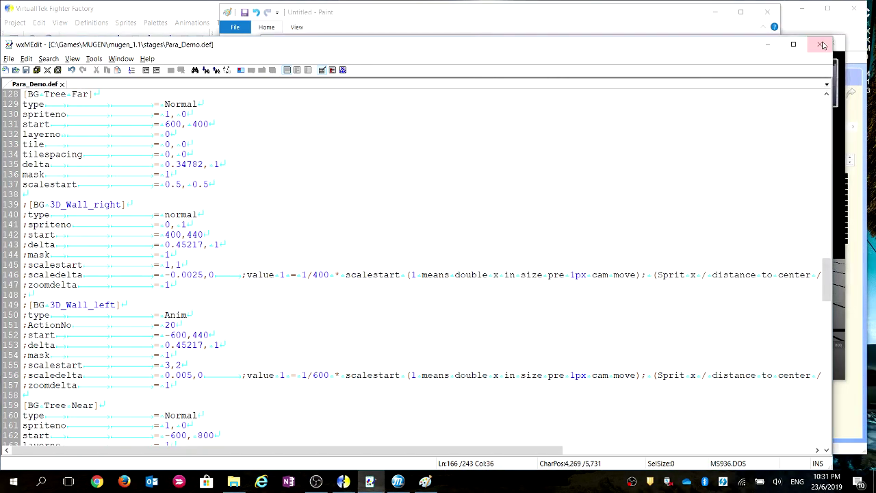
Leave the current match in M.U.G.E.N and start training with Ryu on Stage 6: Hakugyokurou 16:9
left_click(840, 95)
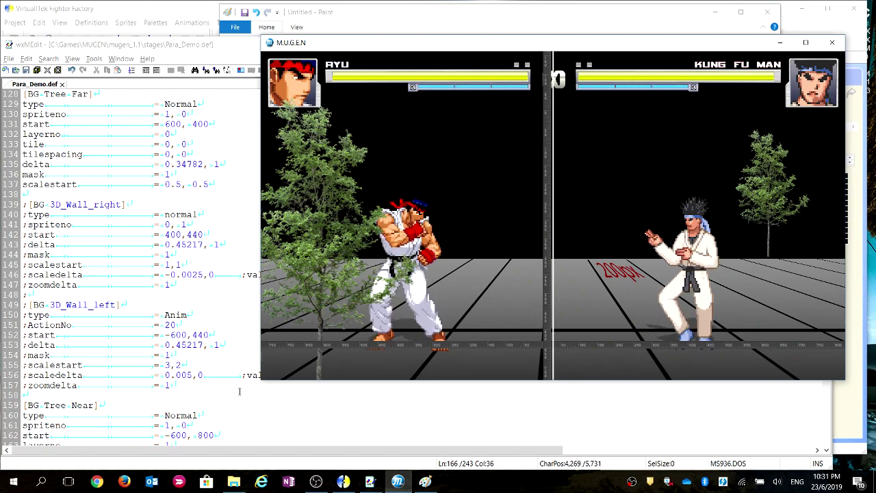
key("Escape")
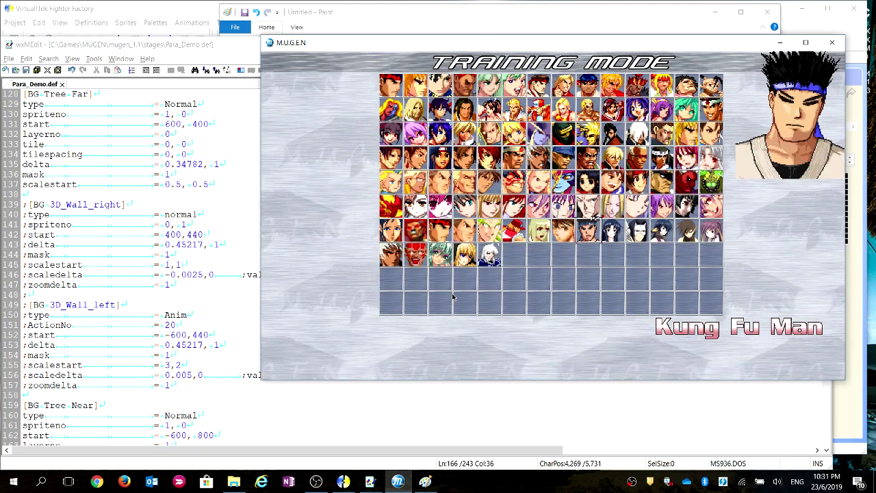
key("Right")
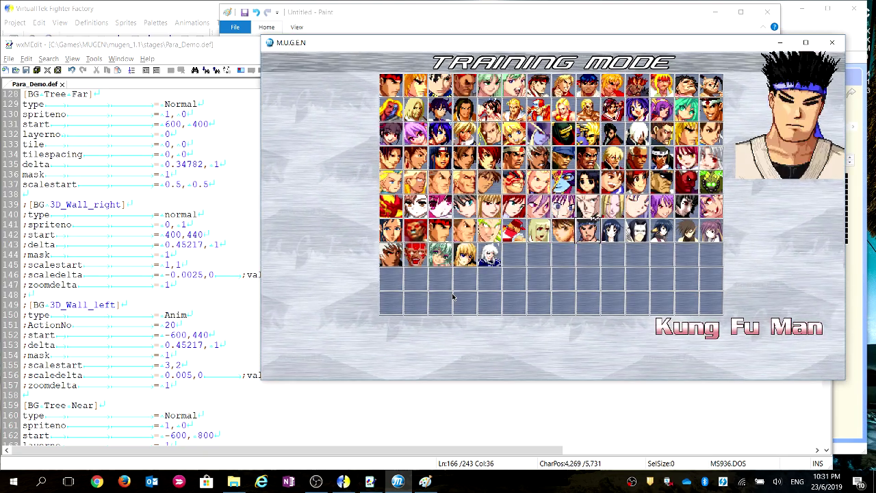
key("Return")
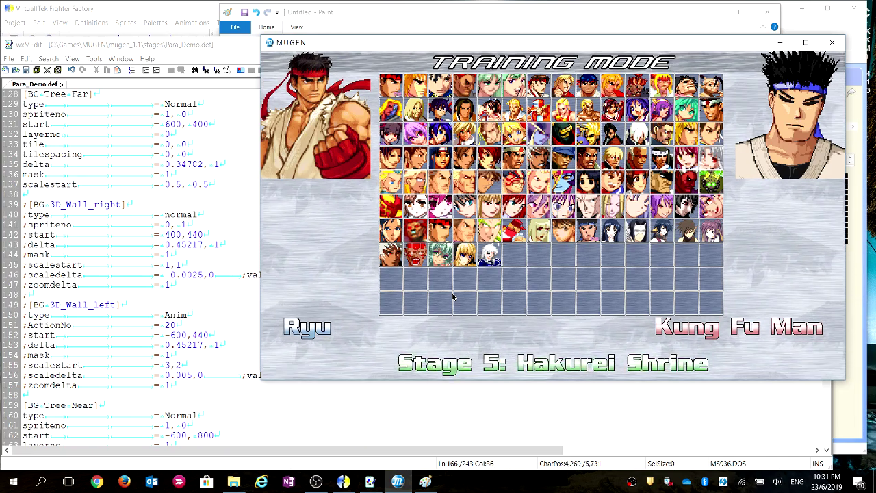
key("Right")
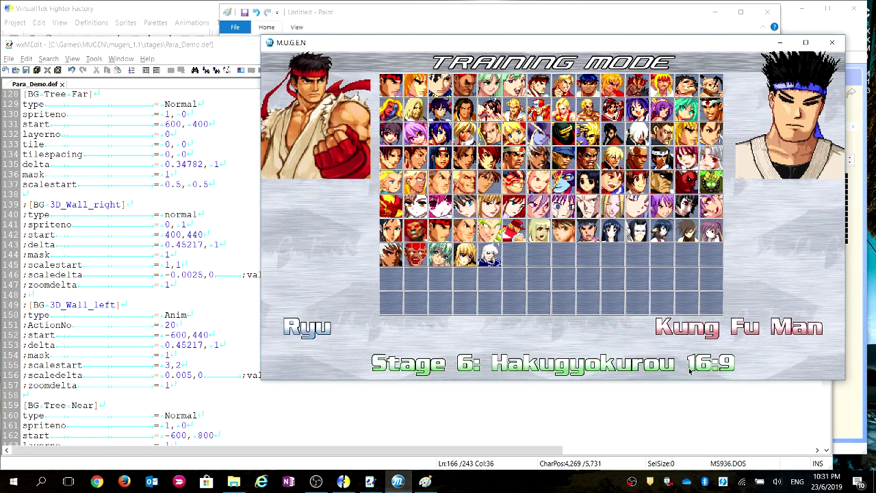
key("Return")
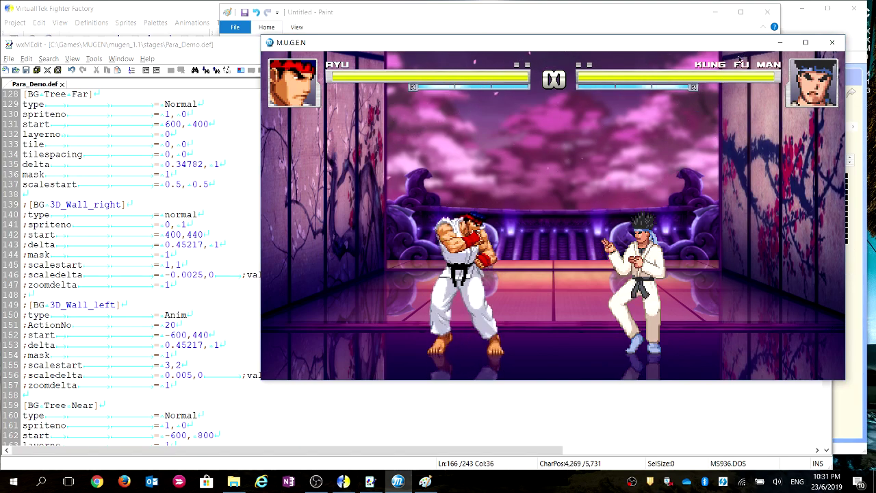
Walk Ryu back and forth to examine how the stage's 3D side walls shift with the camera, and leave the match
key("Right")
key("Right")
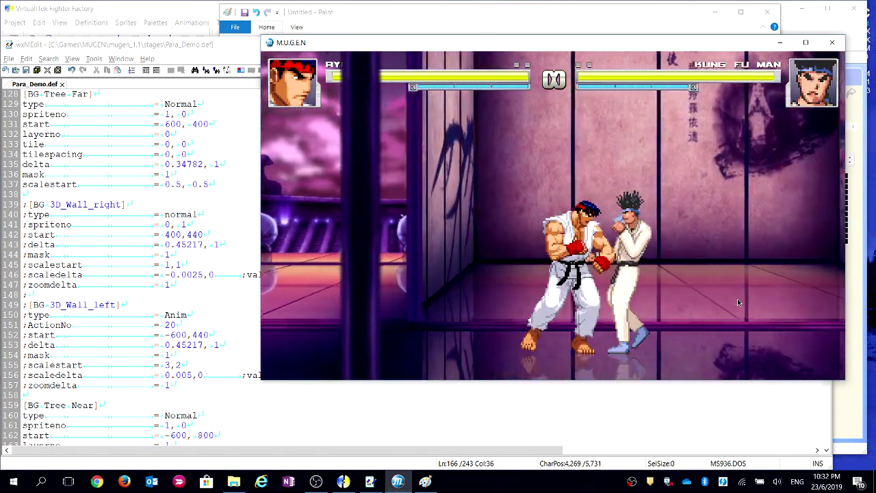
key("Left")
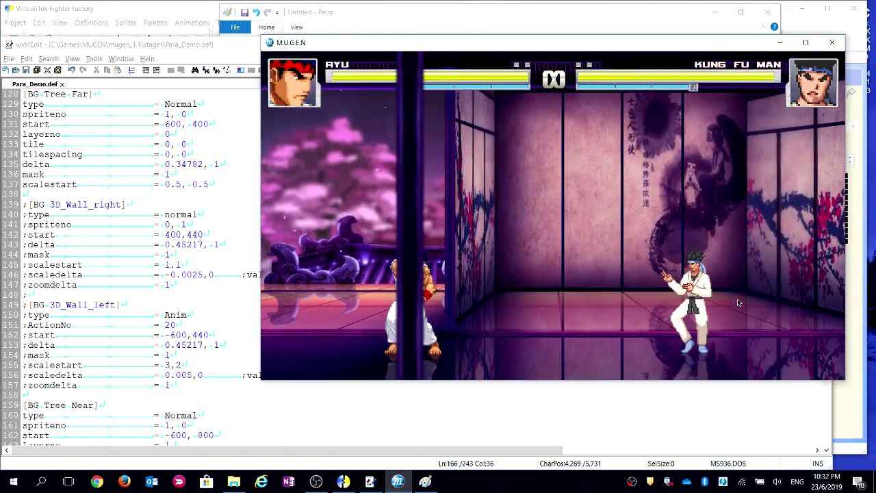
key("a")
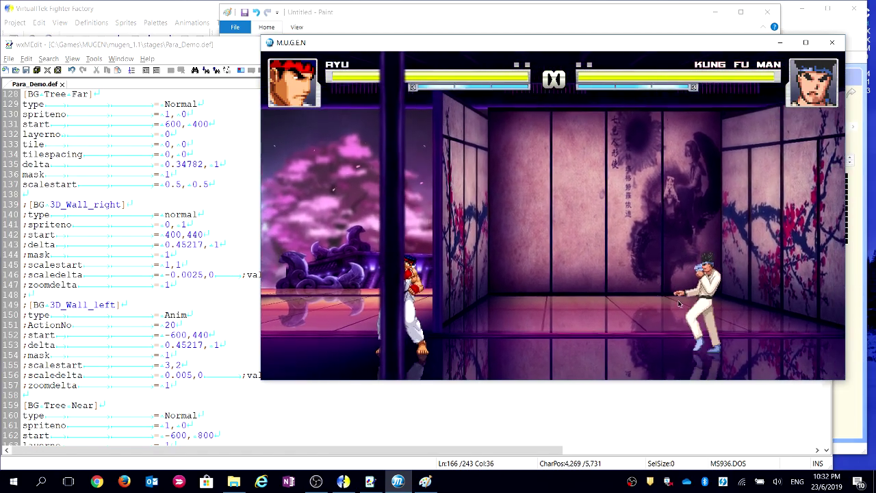
key("Right")
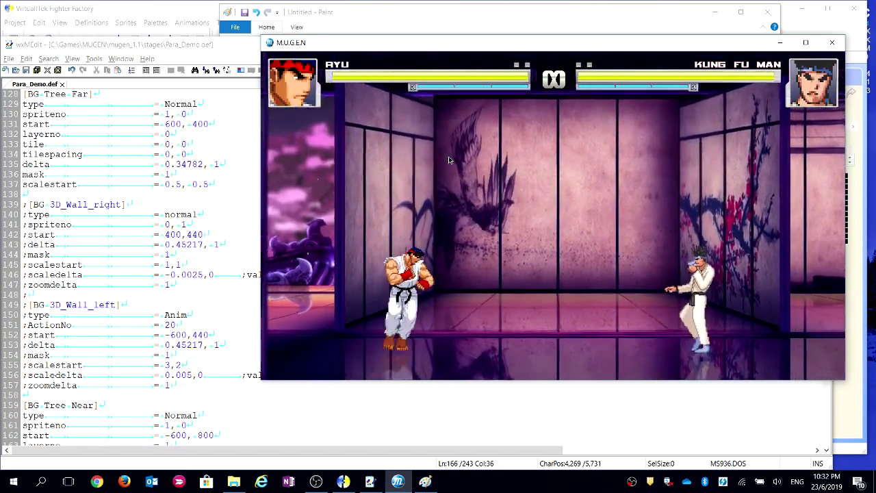
key("Escape")
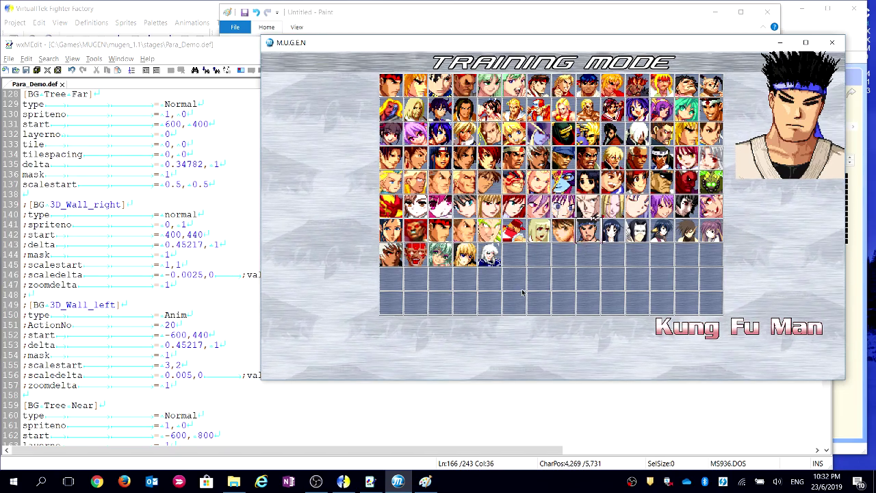
Uncomment every line of the BG 3D_Wall_right section in Para_Demo.def and clear the stray semicolon from the blank line below it
left_click(60, 246)
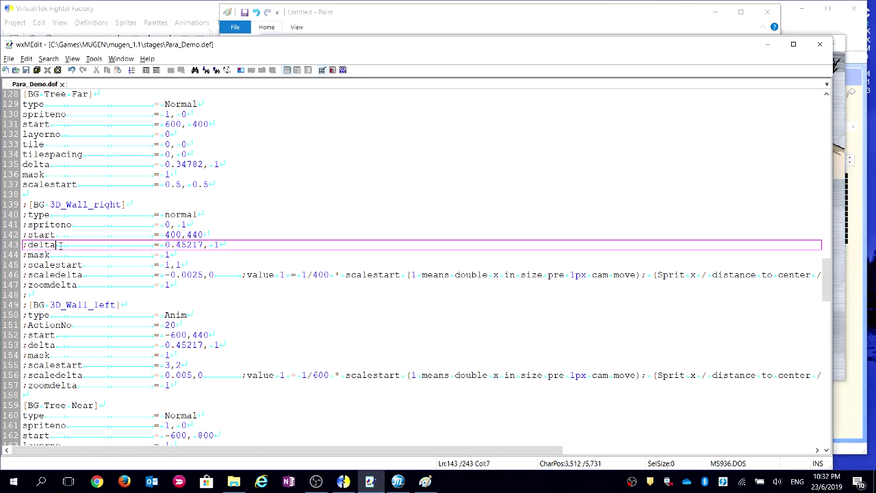
left_click_drag(195, 286, 103, 204)
left_click(189, 266)
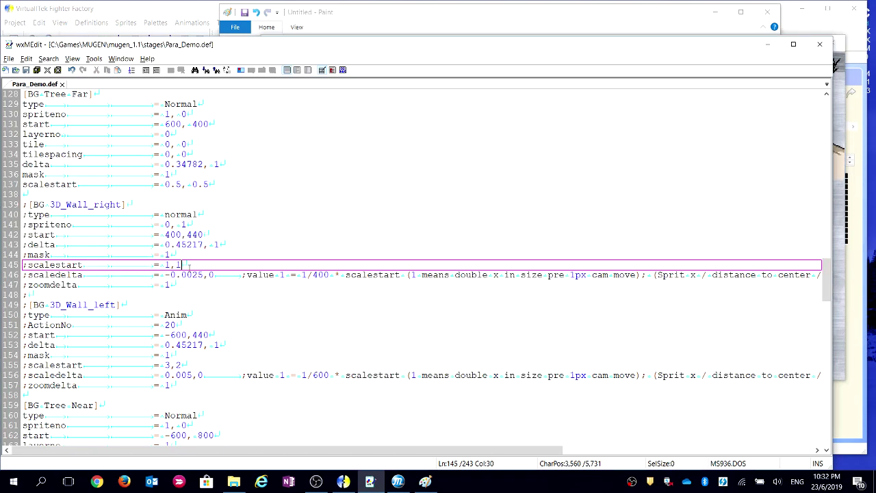
left_click(231, 295)
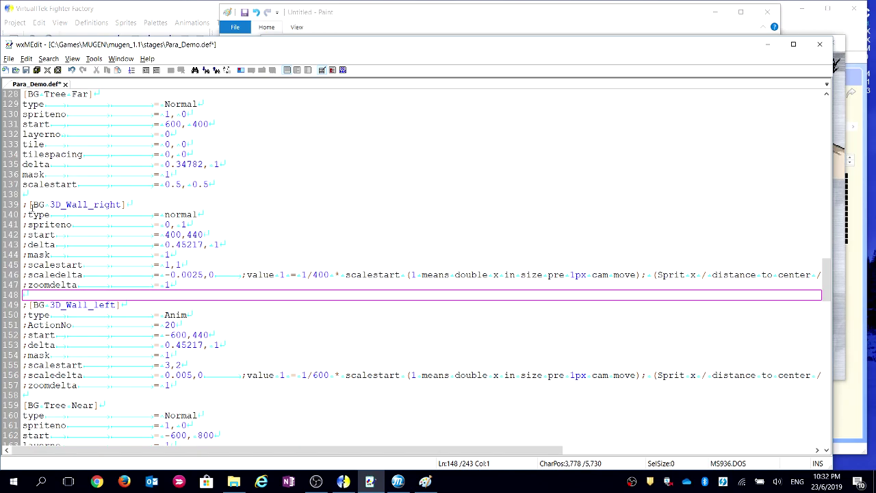
left_click(26, 205)
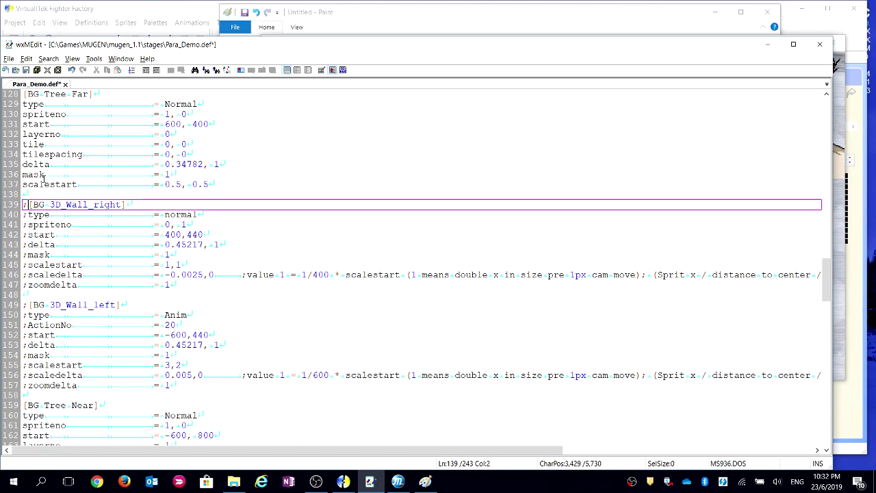
left_click_drag(25, 205, 27, 285)
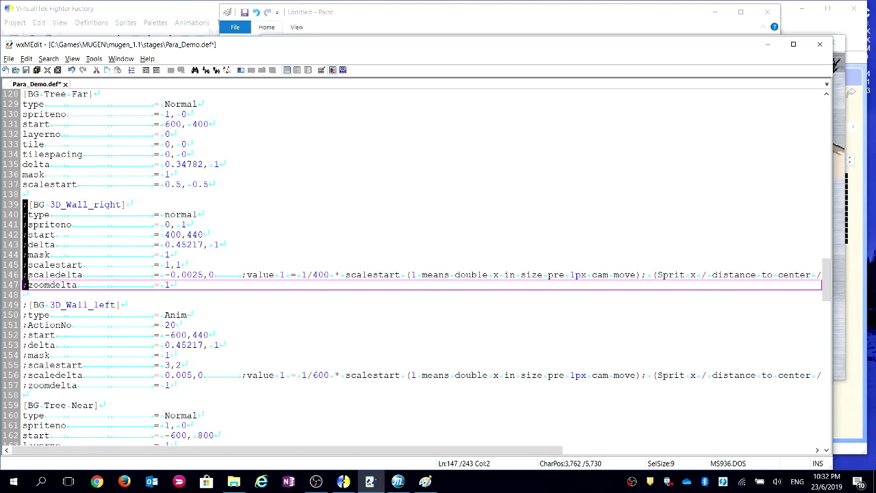
key("Delete")
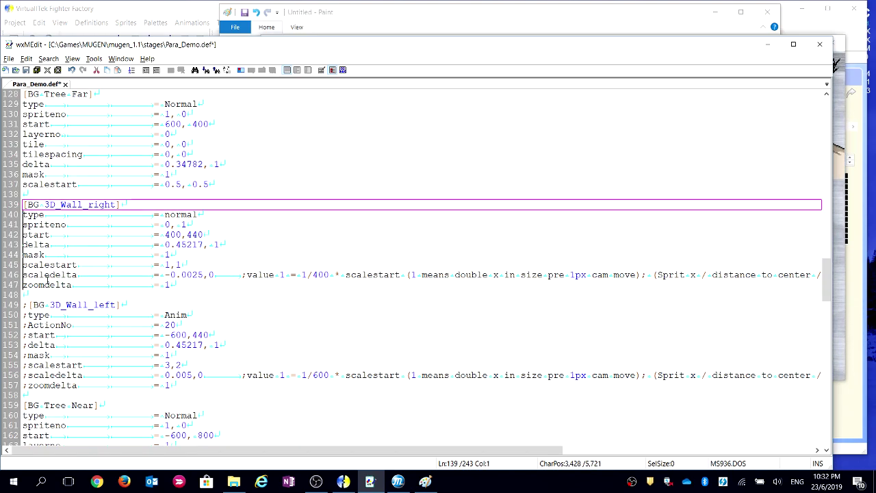
Duplicate the entire BG 3D_Wall_right section directly above the original, with a blank line between the two copies
left_click_drag(179, 286, 2, 226)
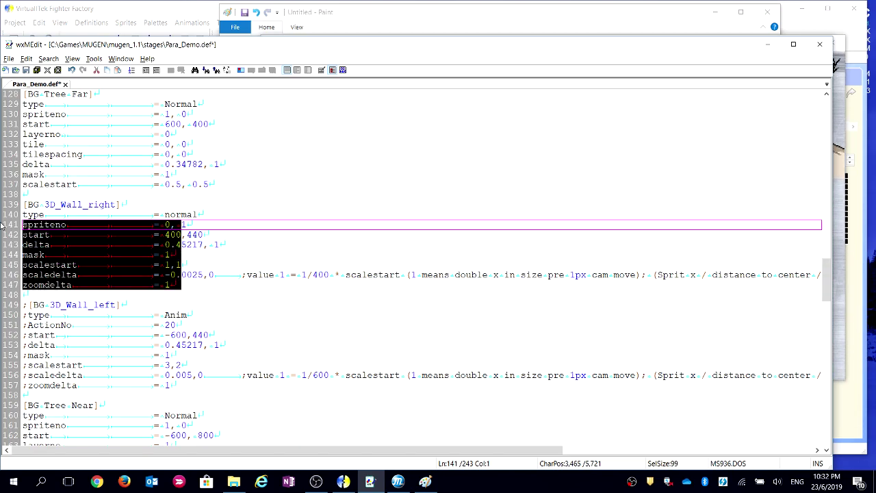
left_click_drag(170, 285, 18, 208)
key("ctrl+c")
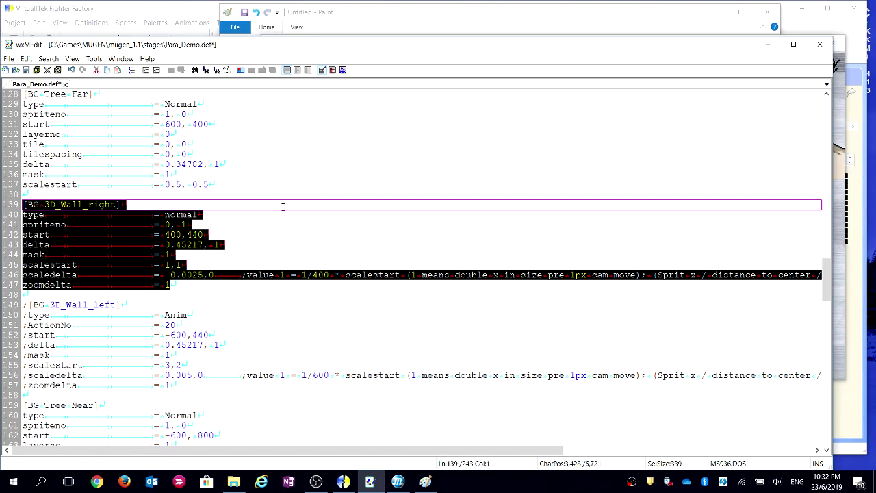
left_click(153, 194)
key("Return")
key("Return")
key("Up")
key("ctrl+v")
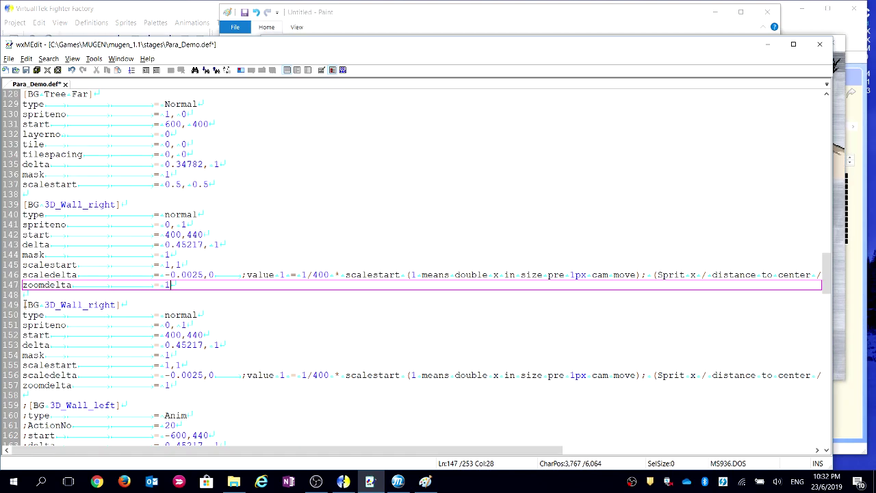
Comment out every line of the lower BG 3D_Wall_right copy with semicolons and save Para_Demo.def
left_click_drag(24, 304, 18, 387)
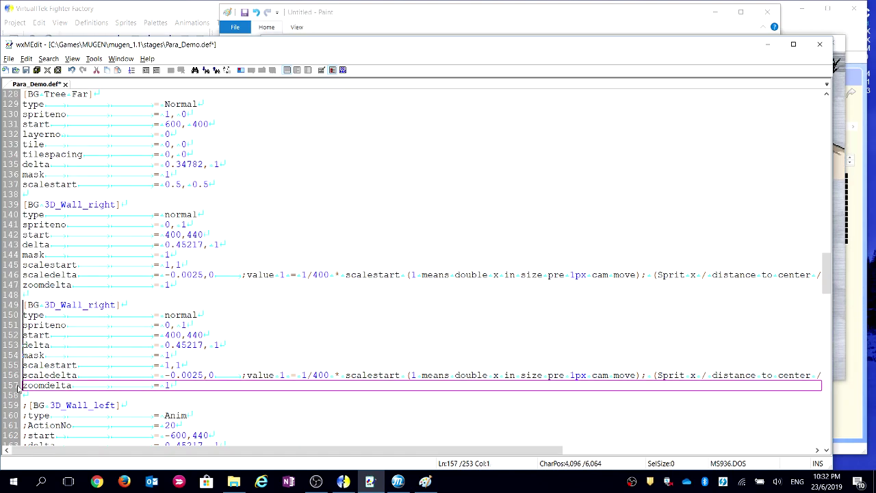
type(";")
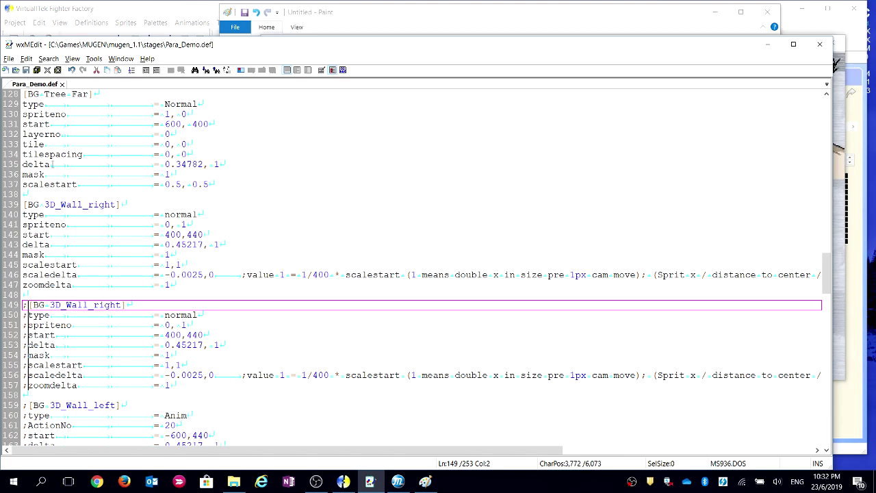
left_click(84, 257)
left_click(215, 215)
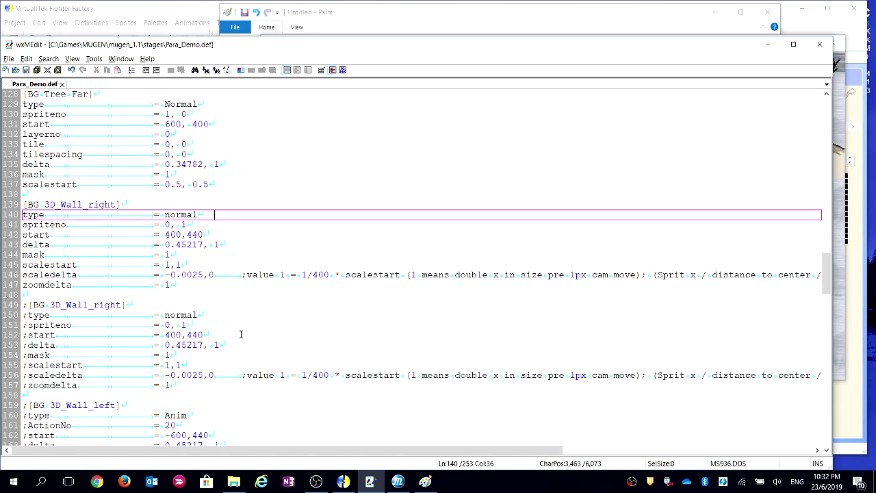
Switch to VirtuallTek Fighter Factory and browse the sprites to examine the right wall sprite, group 0 index 1, and its axis point up close
left_click(344, 482)
left_click(123, 128)
left_click(123, 127)
left_click(122, 127)
left_click(122, 127)
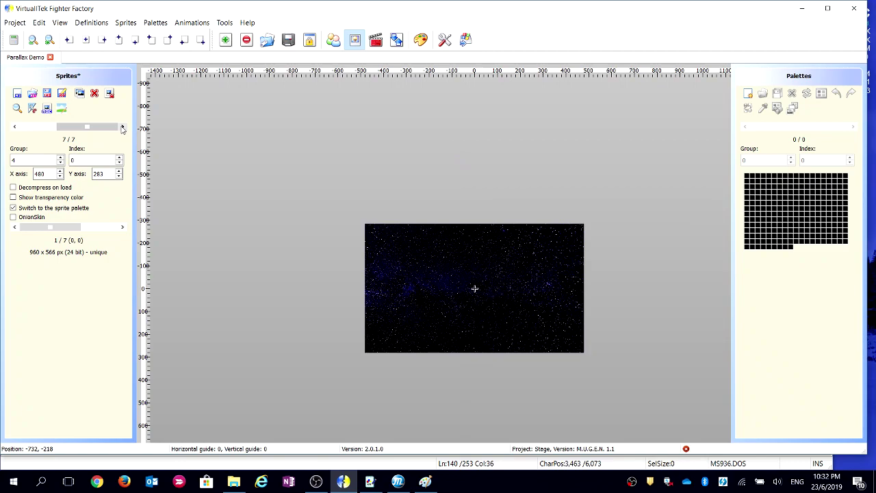
left_click(14, 128)
left_click(15, 127)
left_click(14, 127)
left_click(14, 128)
left_click(14, 128)
left_click(15, 127)
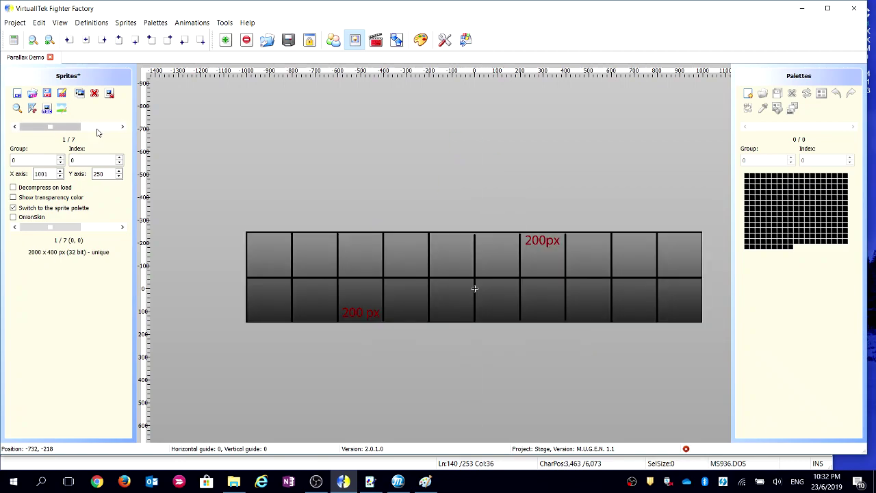
left_click(123, 127)
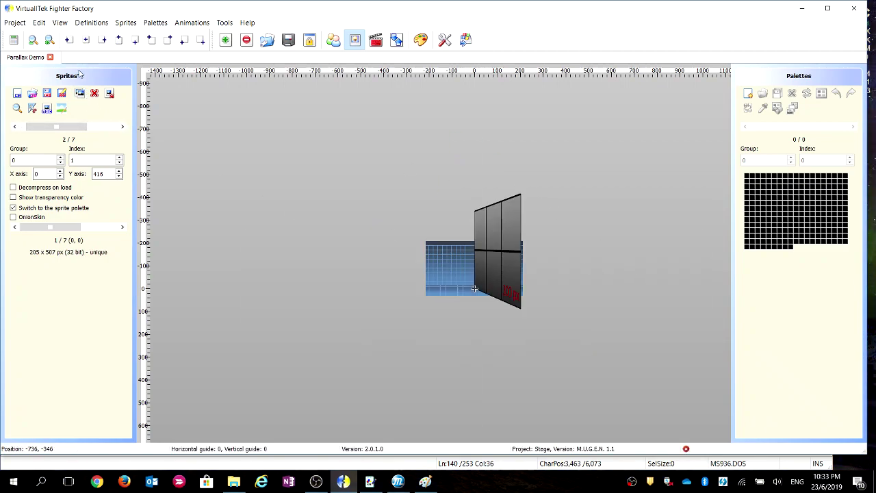
left_click(48, 41)
left_click(49, 41)
left_click(37, 44)
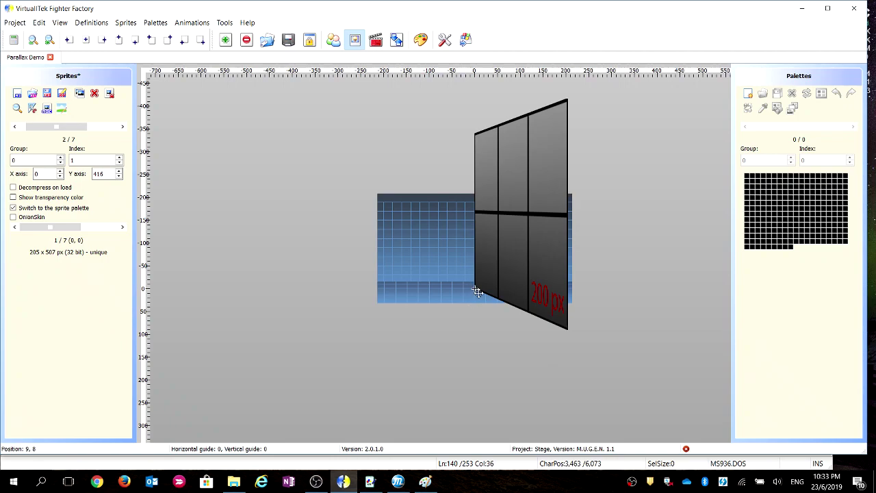
Return to Para_Demo.def in wxMEdit and set the horizontal delta of the active BG 3D_Wall_right section to 1
left_click(371, 482)
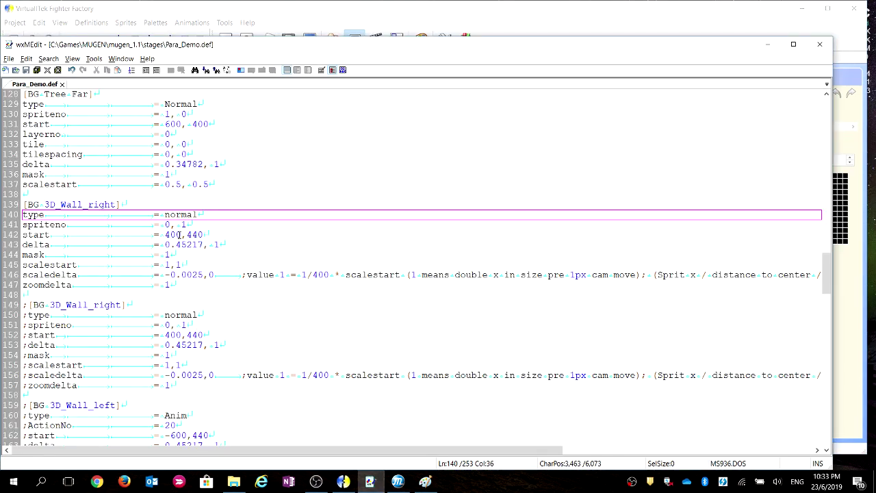
left_click(166, 244)
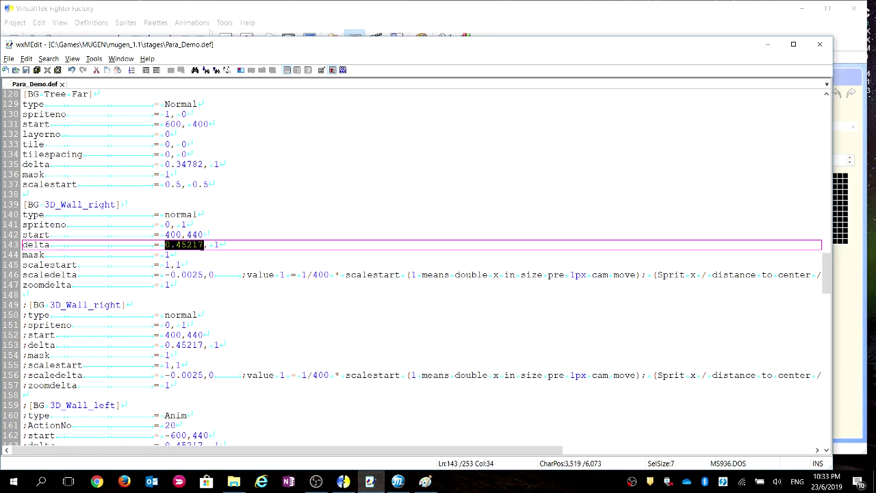
type("1")
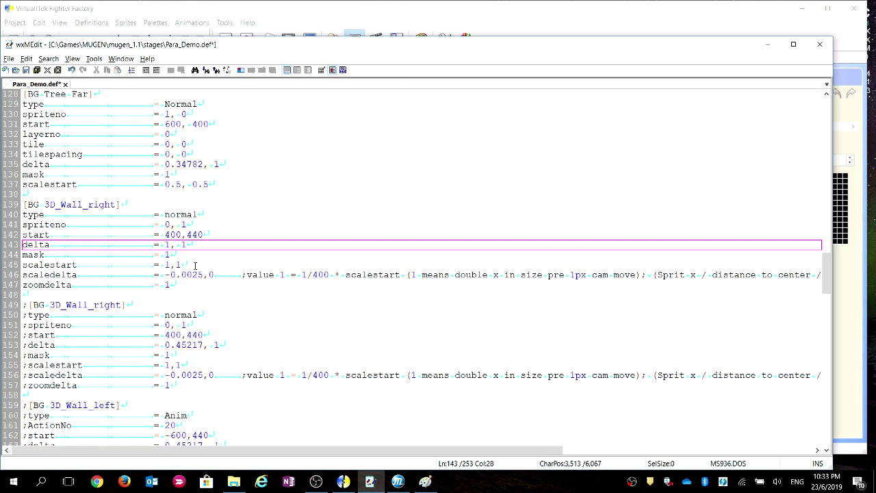
left_click(78, 276)
left_click(39, 275)
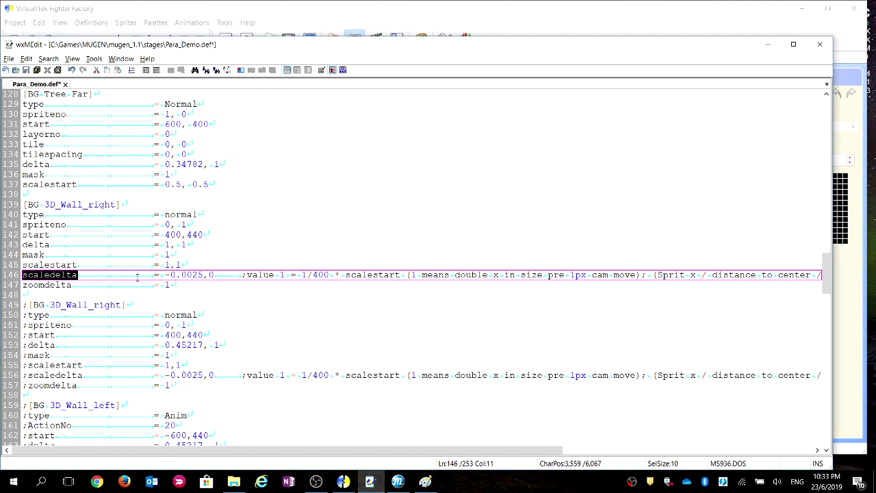
left_click(173, 275)
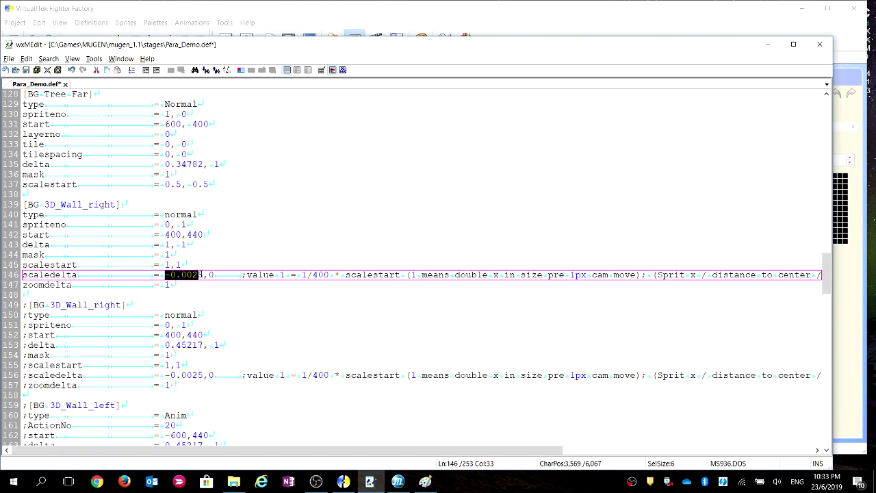
left_click(205, 293)
left_click(204, 284)
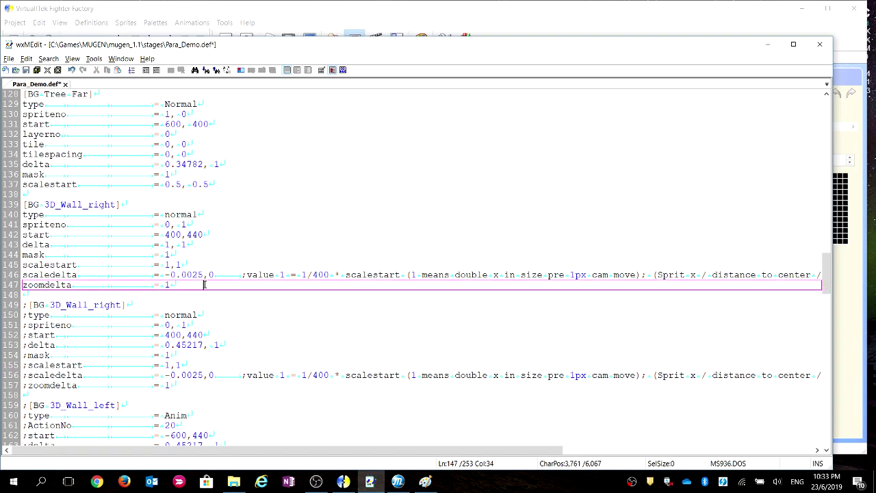
Switch to M.U.G.E.N and start a training match with Ryu on Stage 75: Parallax Demo 16:9
left_click(344, 482)
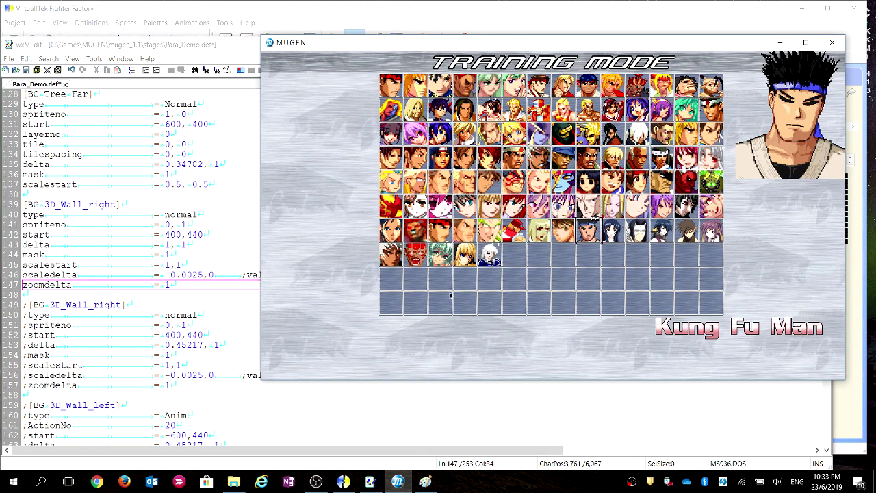
key("Return")
key("Left")
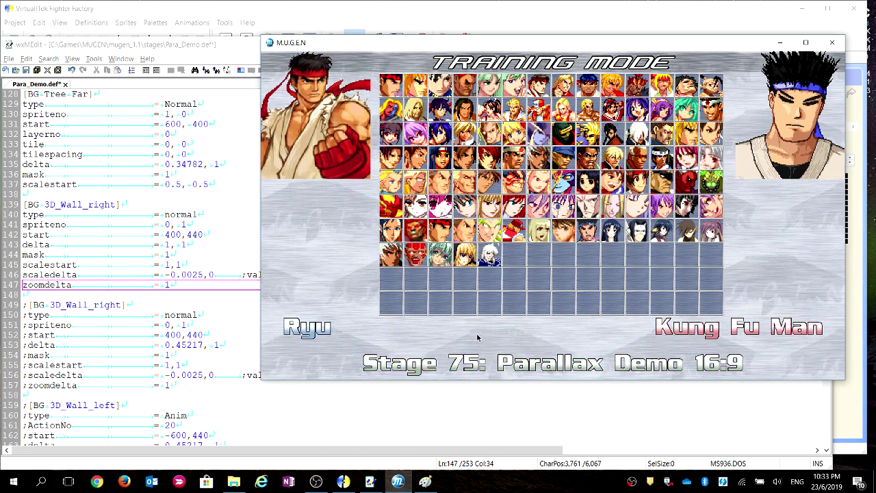
key("Return")
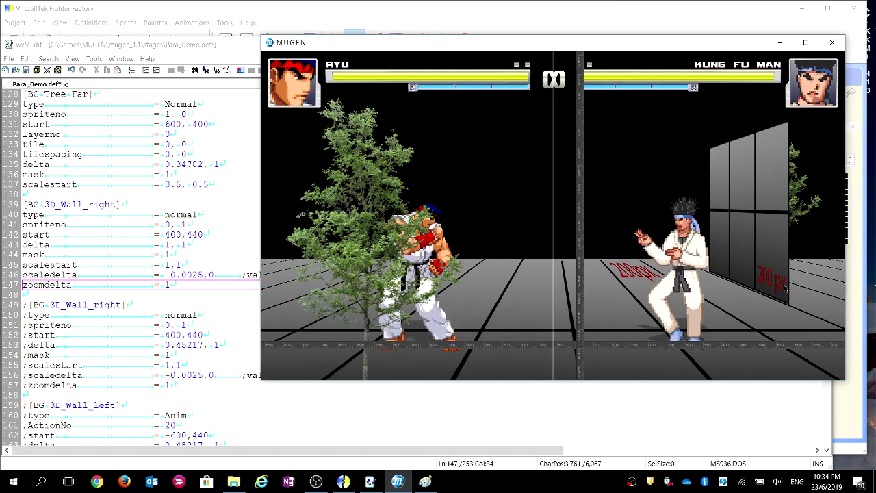
Walk Ryu back and forth to examine how the right 3D wall moves against the floor and trees
key("Left")
key("Right")
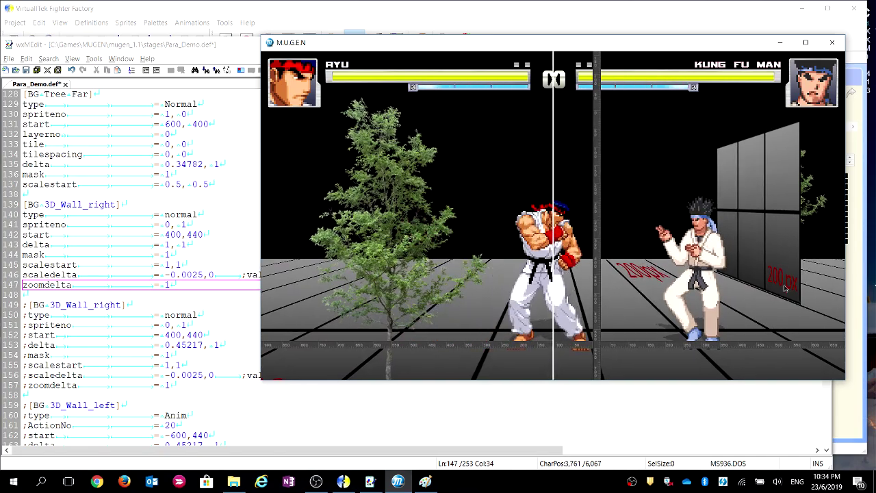
key("Left")
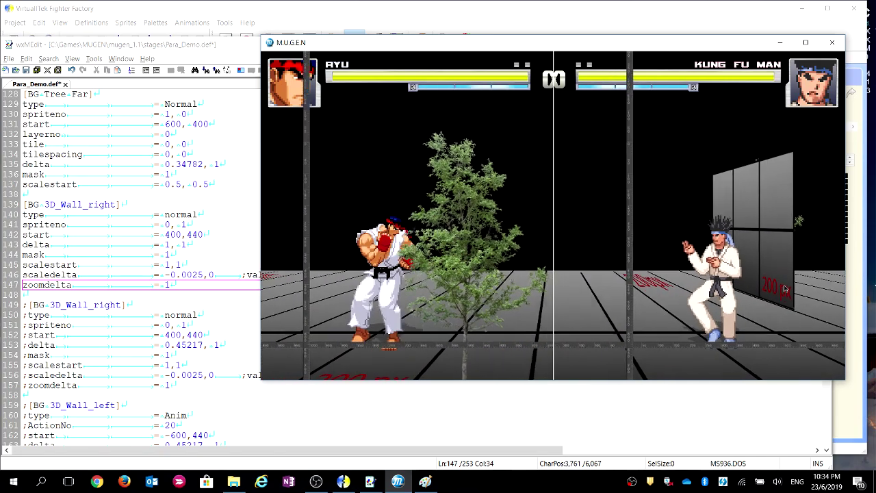
key("Right")
key("Right")
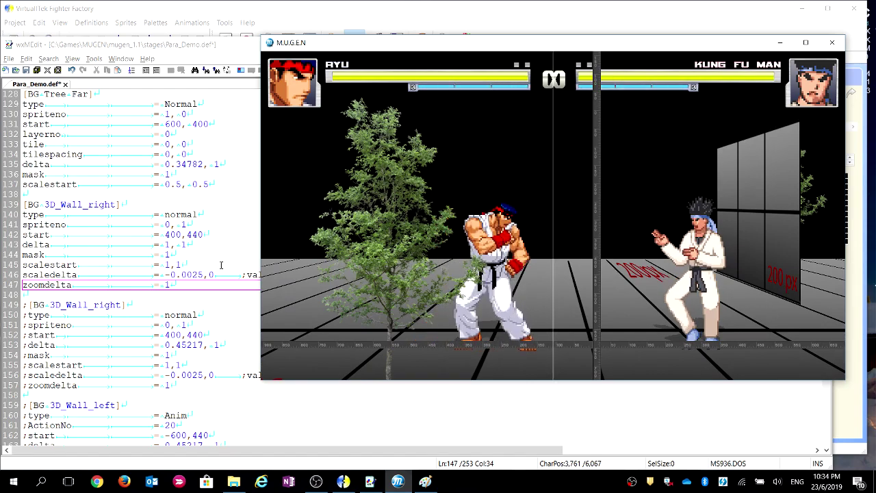
Set the horizontal scaledelta of the active BG 3D_Wall_right section to 0 and save Para_Demo.def
left_click(192, 275)
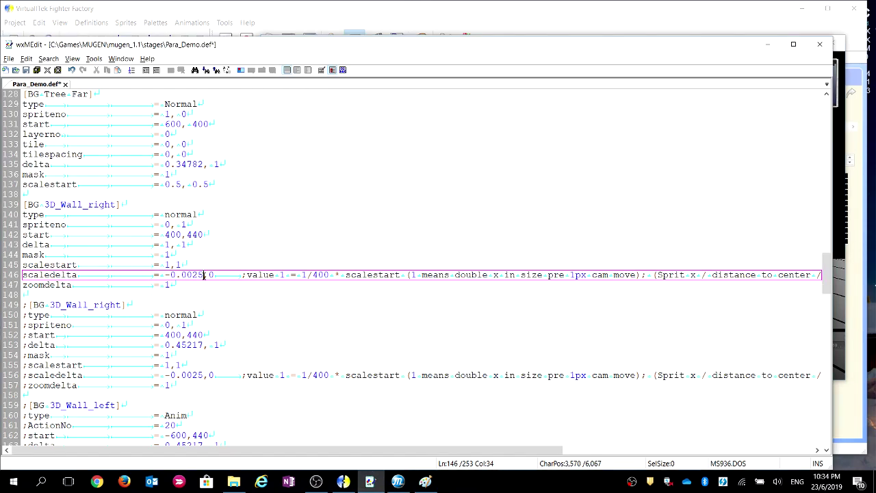
left_click_drag(200, 274, 165, 274)
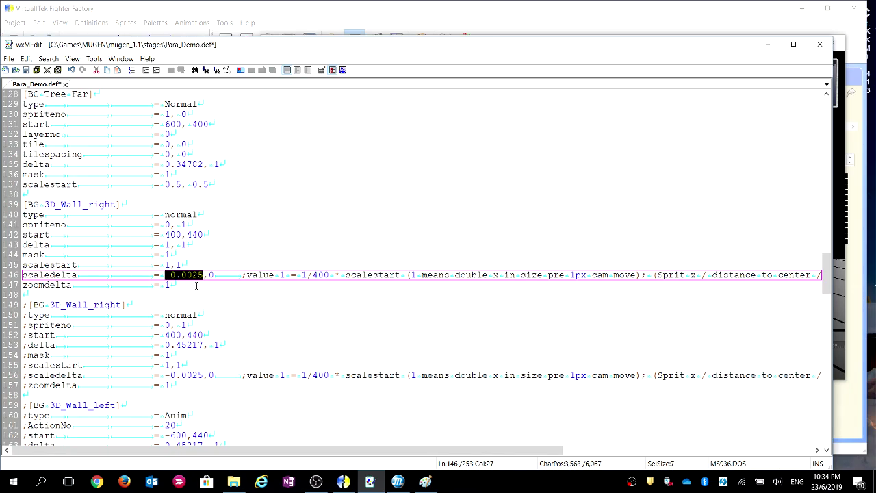
type("0")
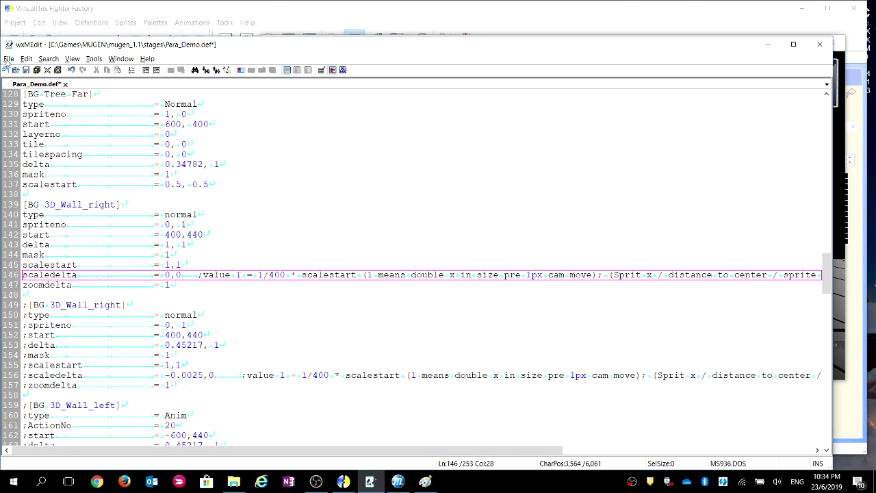
Reload the running M.U.G.E.N match and walk Ryu both ways to examine the right wall without horizontal scaling
key("alt+Tab")
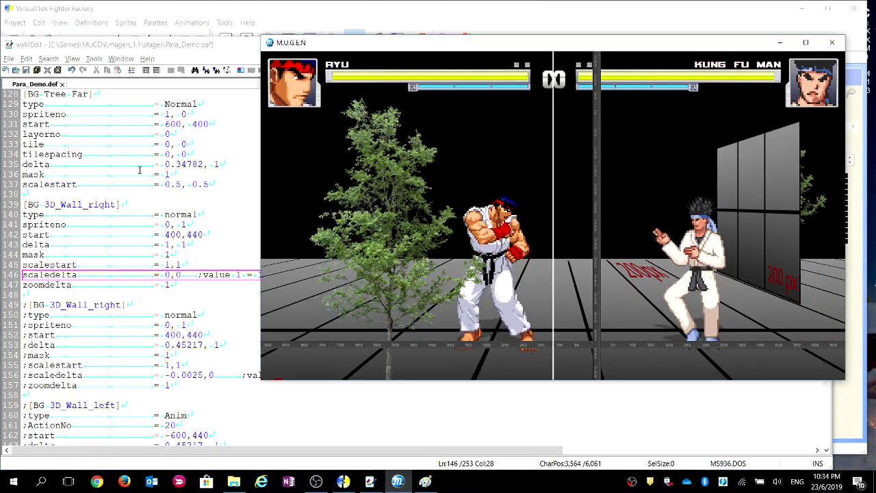
key("shift+F4")
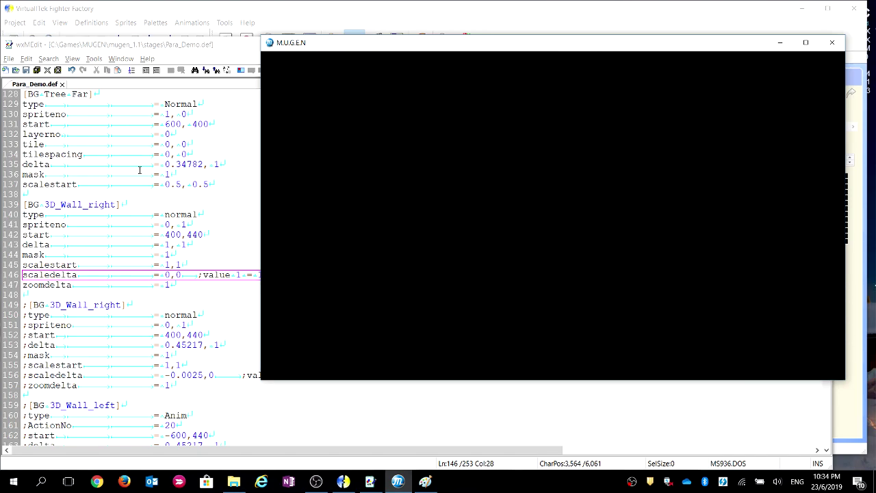
key("Right")
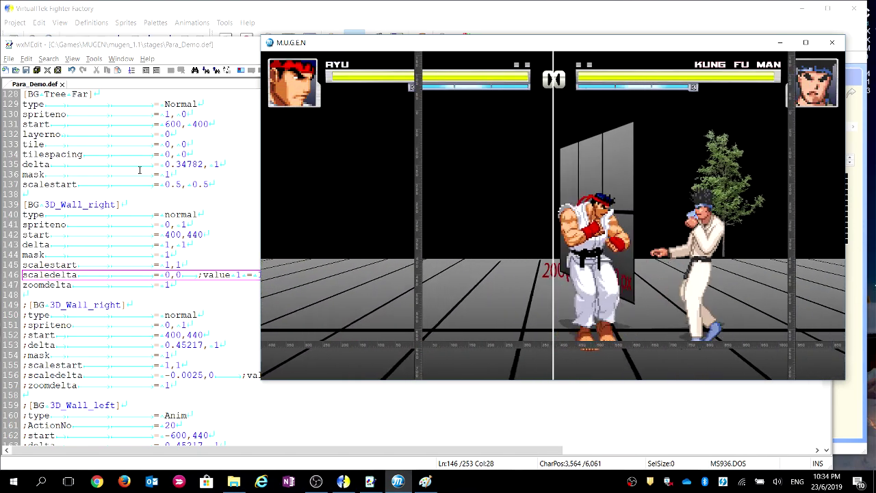
key("Left")
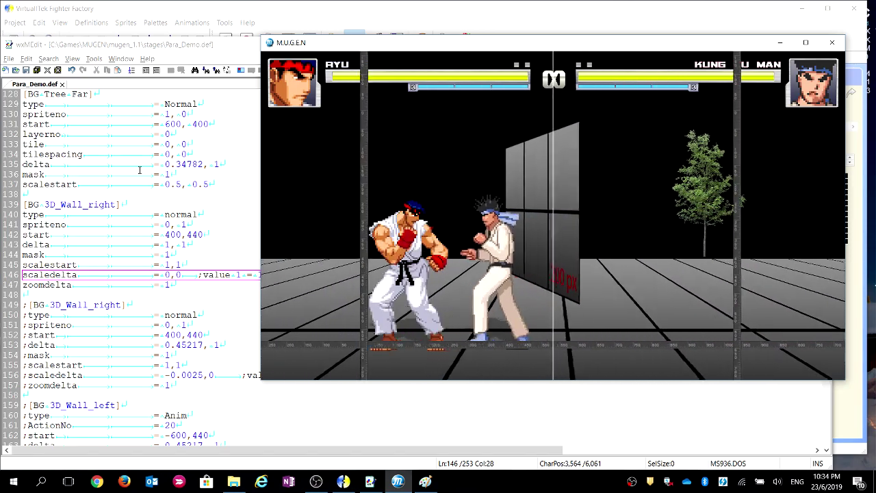
Walk Ryu right and left in M.U.G.E.N and compare the right wall's movement with its delta in Para_Demo.def
key("Right")
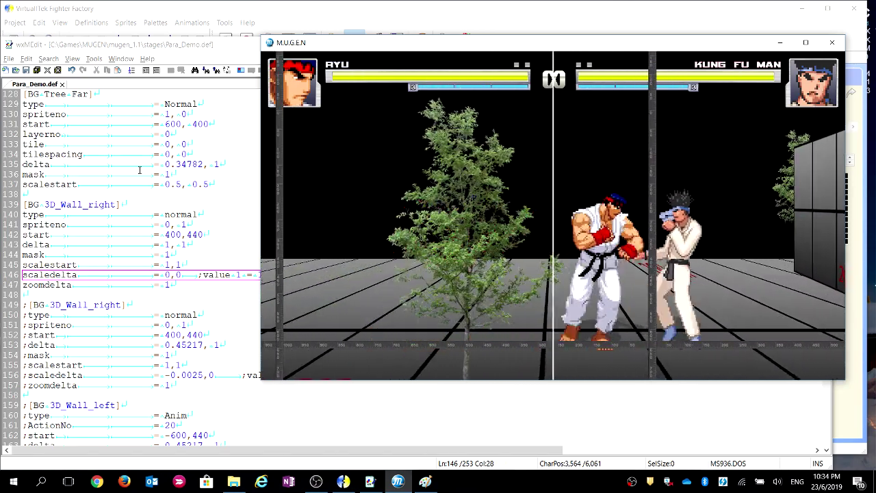
key("Left")
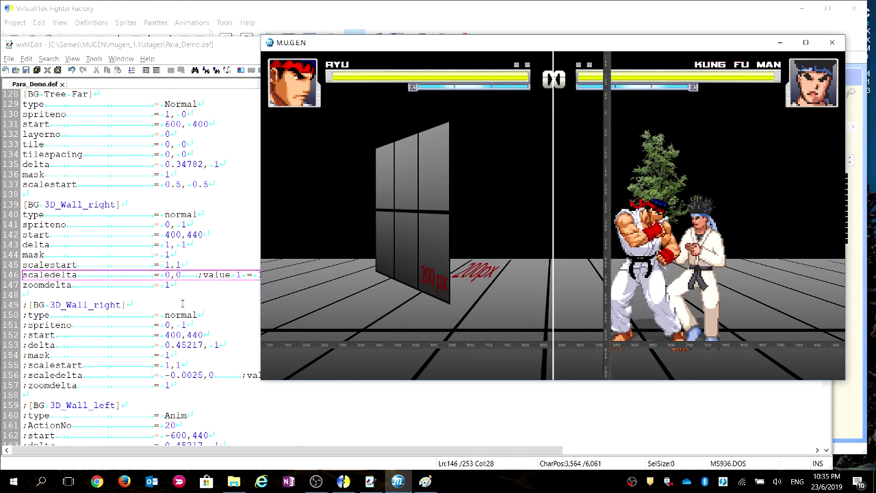
key("alt+Tab")
key("Up")
key("Up")
key("Up")
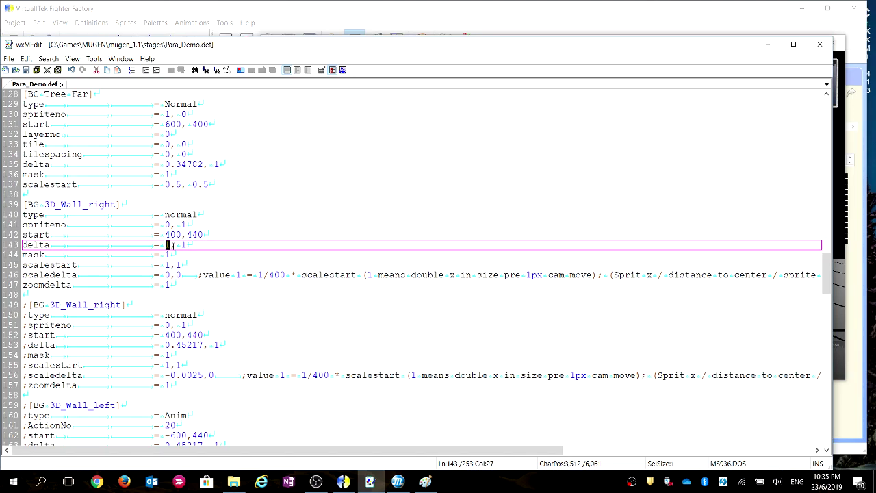
key("alt+Tab")
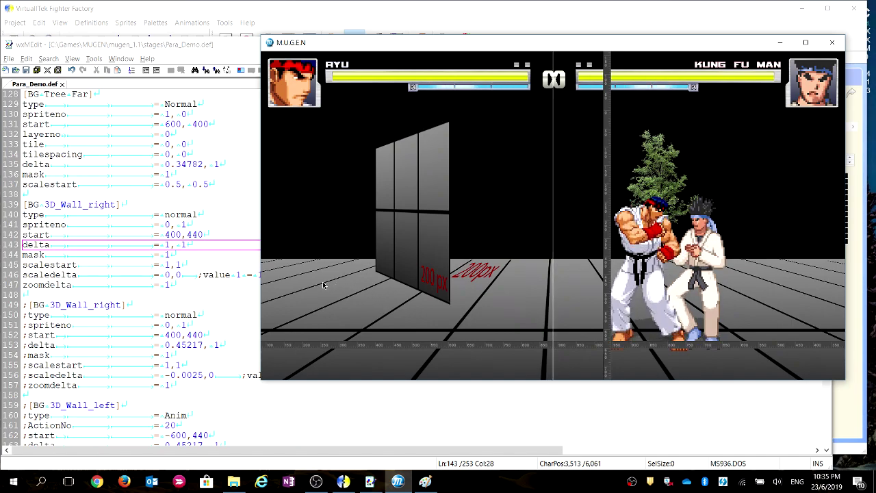
Locate the vertical start value of the BG Floor section in Para_Demo.def and compare it with the running stage
left_click(195, 243)
scroll(195, 244, "up", 3)
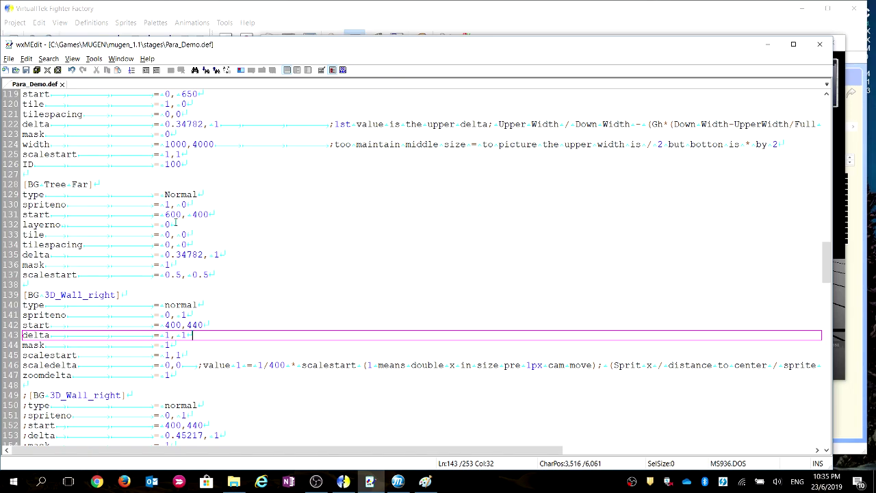
scroll(176, 224, "up", 4)
scroll(167, 222, "up", 2)
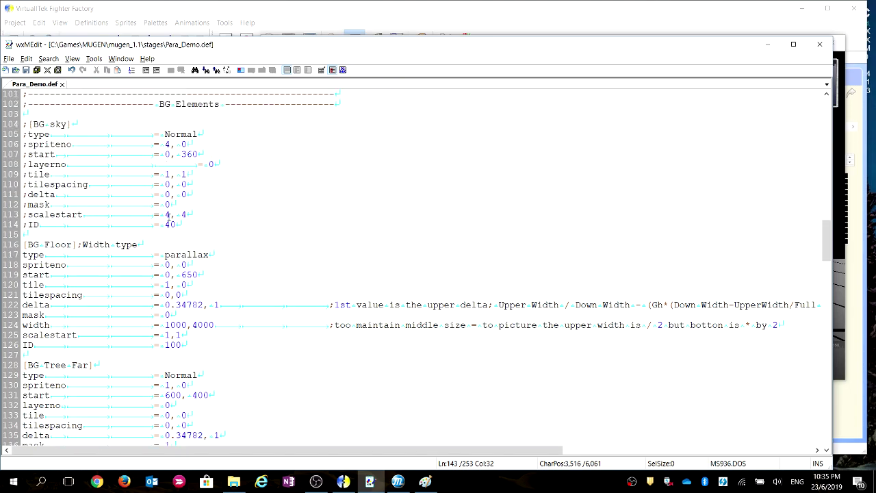
scroll(170, 195, "down", 2)
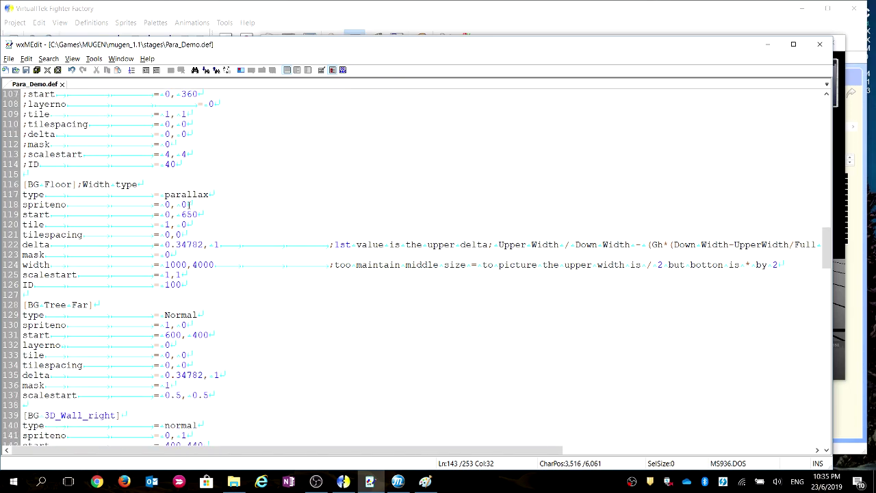
left_click_drag(182, 214, 191, 215)
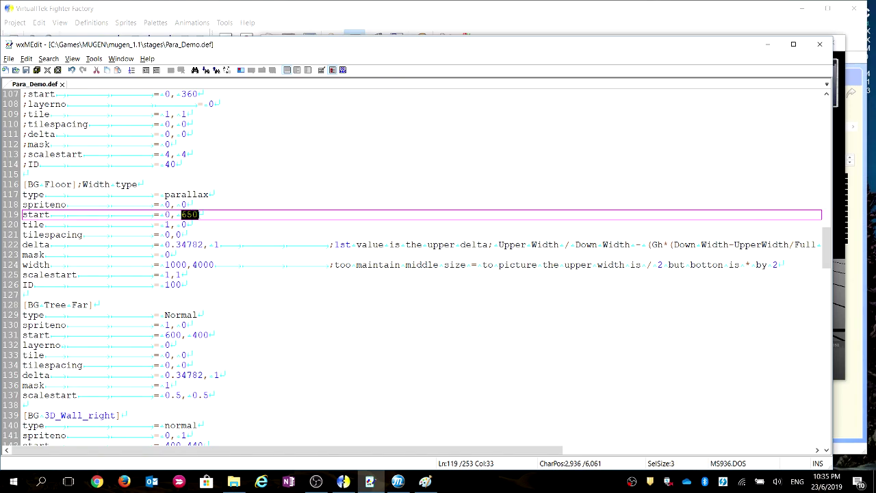
scroll(207, 249, "down", 3)
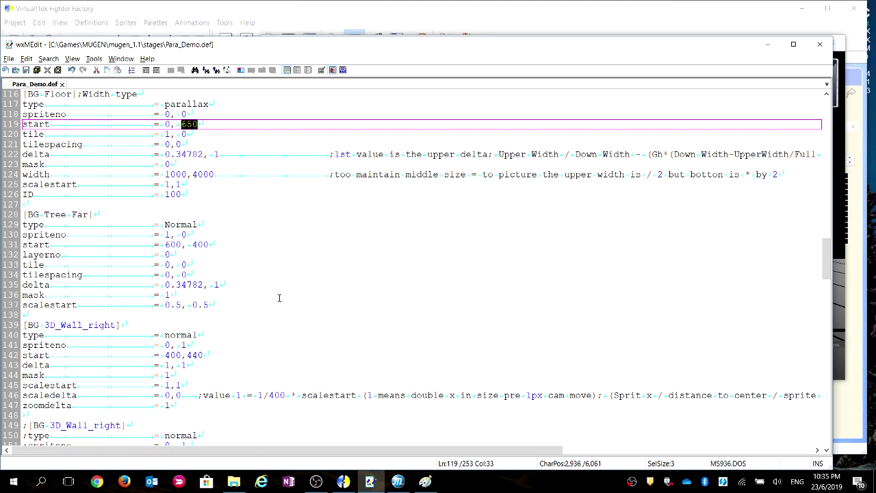
left_click(403, 484)
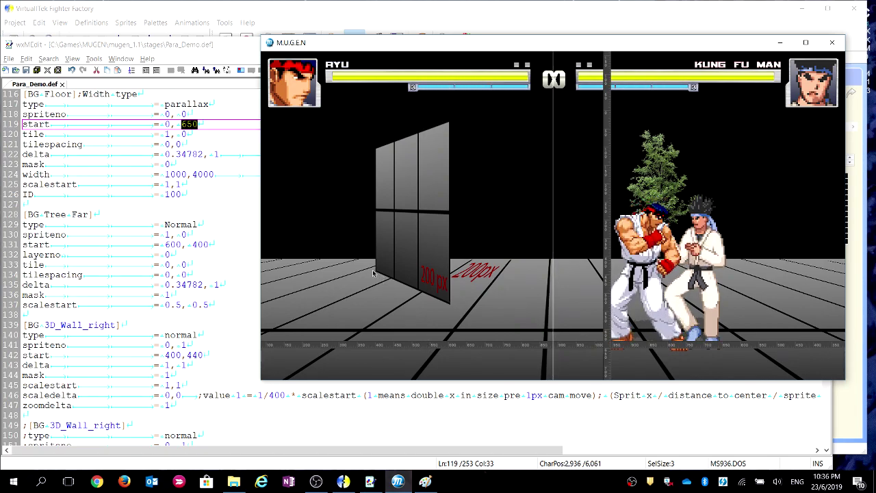
Check the vertical start value of the active BG 3D_Wall_right section, and display floor sprite 0, 0 in Fighter Factory
left_click(204, 355)
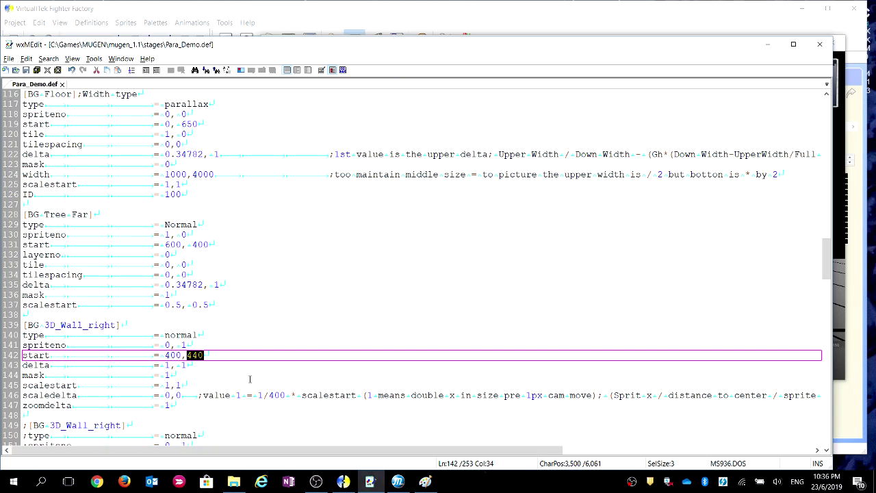
scroll(250, 379, "down", 2)
key("alt+Tab")
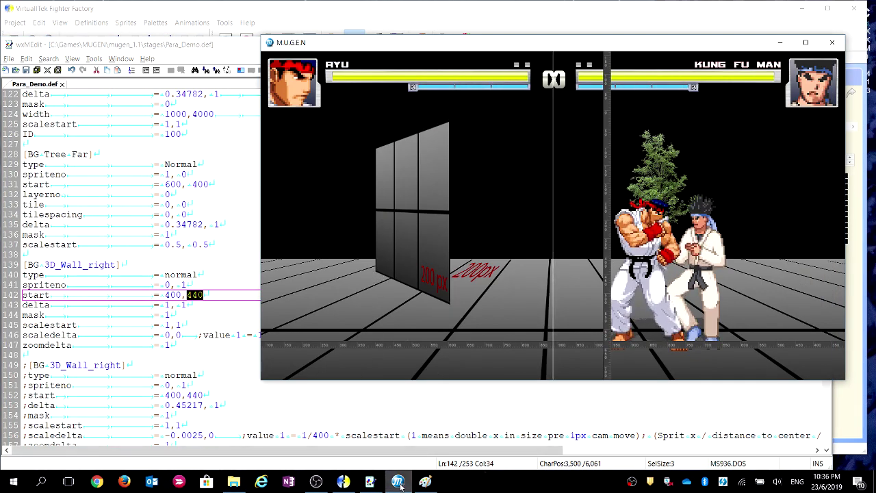
left_click(352, 484)
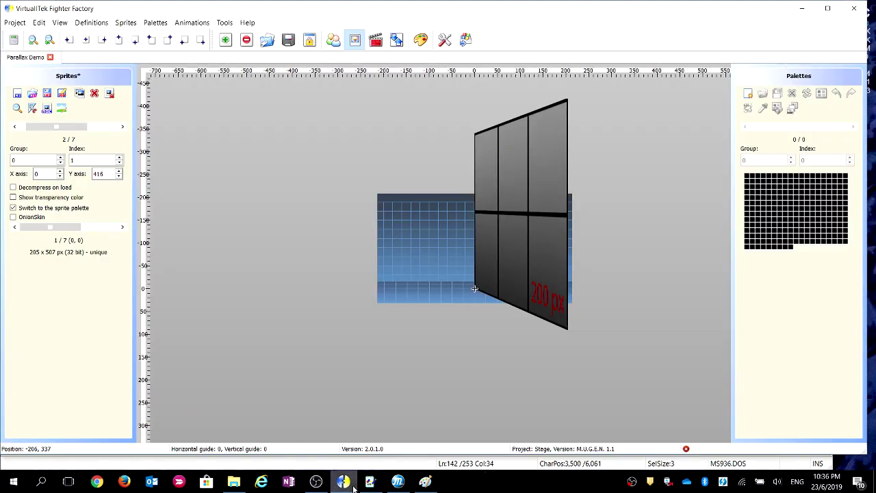
left_click(15, 127)
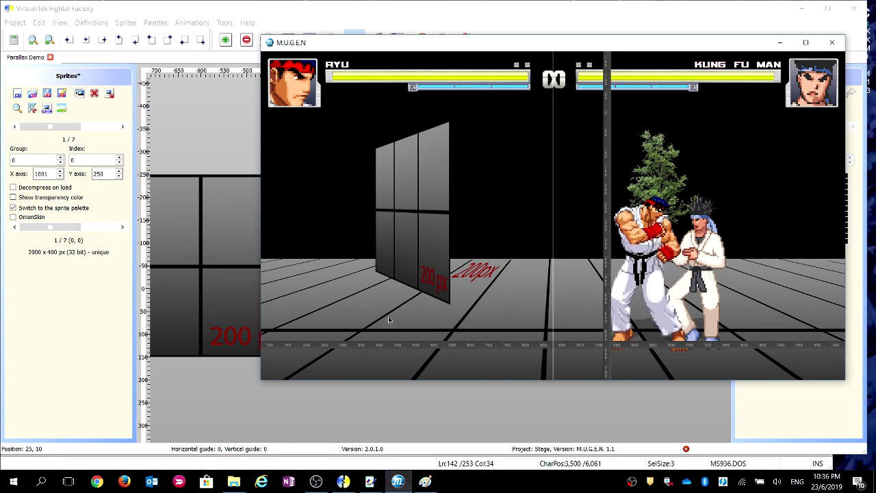
Return to Para_Demo.def and highlight the BG Floor vertical start value to compare it with the floor in M.U.G.E.N
left_click(370, 481)
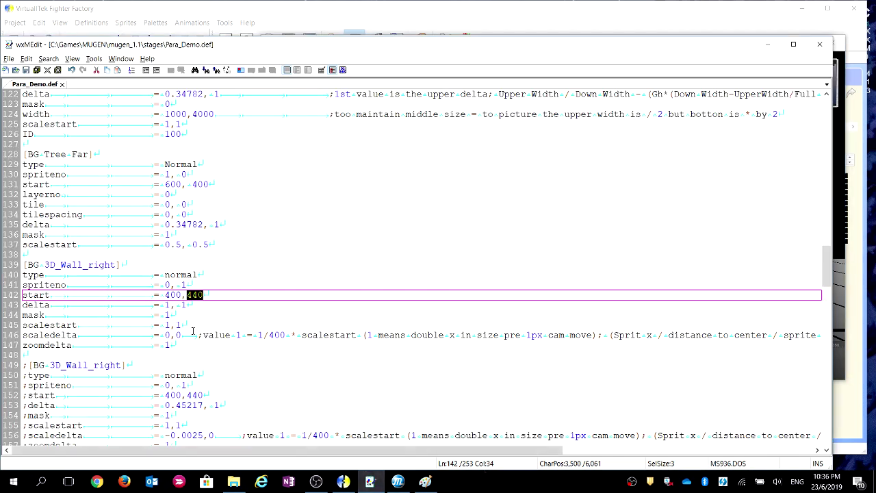
scroll(192, 330, "up", 2)
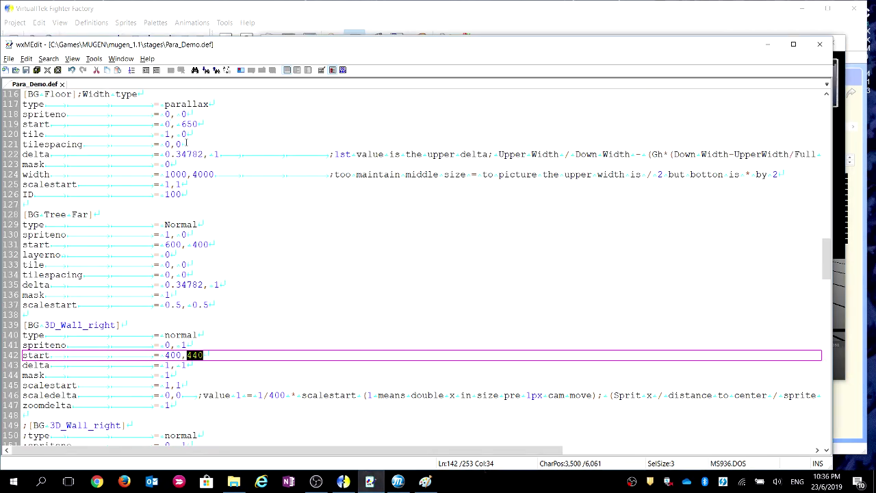
left_click(183, 124)
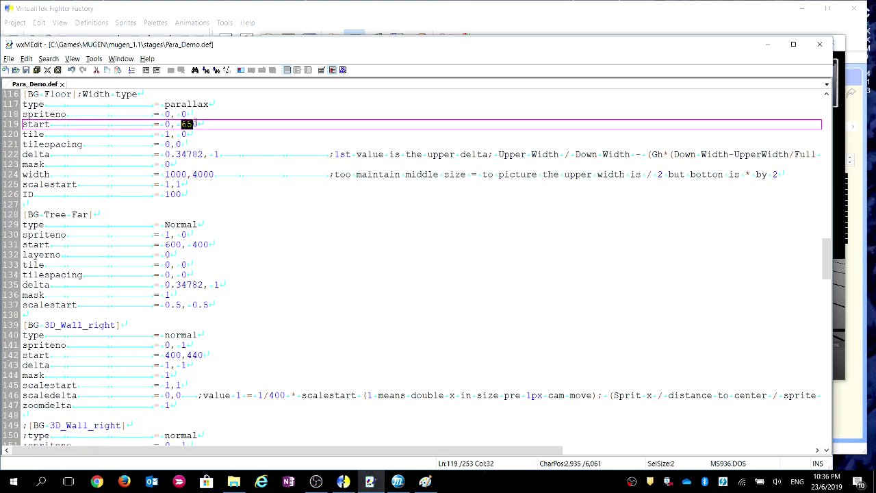
key("alt+Tab")
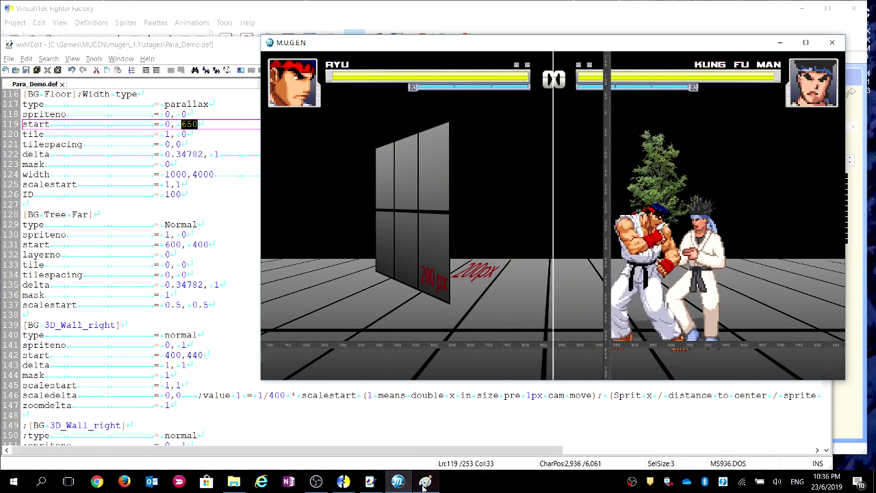
Open Calculator and subtract the floor sprite's Y axis of 250 from the floor's start value of 650
mouse_move(375, 486)
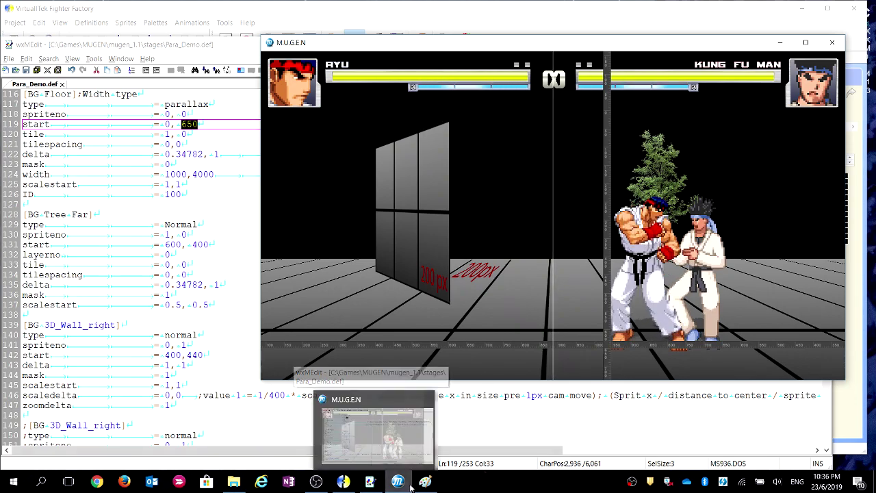
left_click(37, 483)
type("calc")
key("Return")
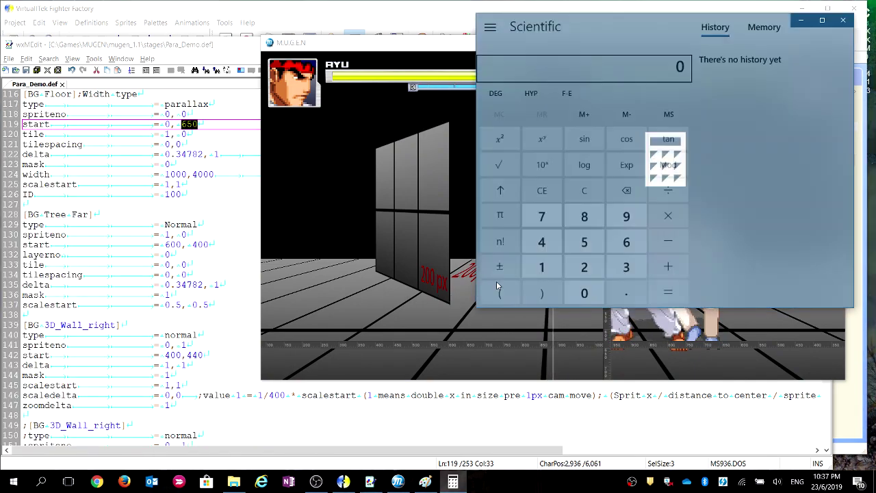
left_click_drag(644, 23, 732, 155)
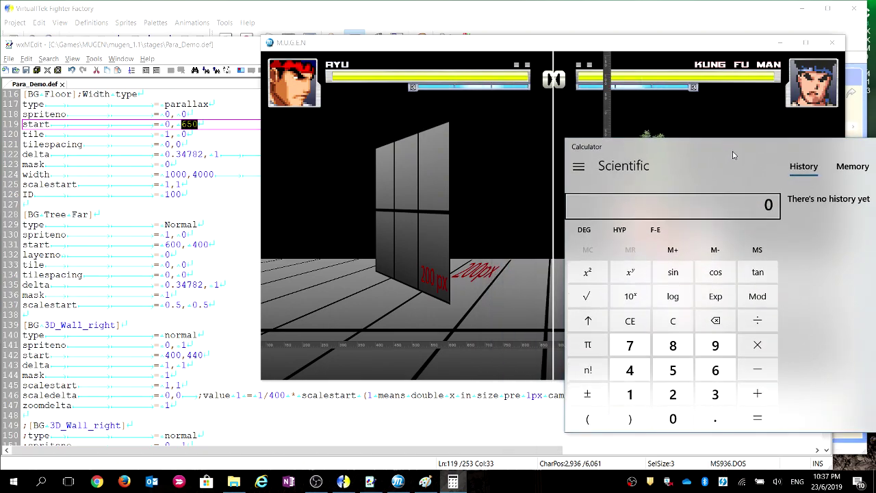
type("650")
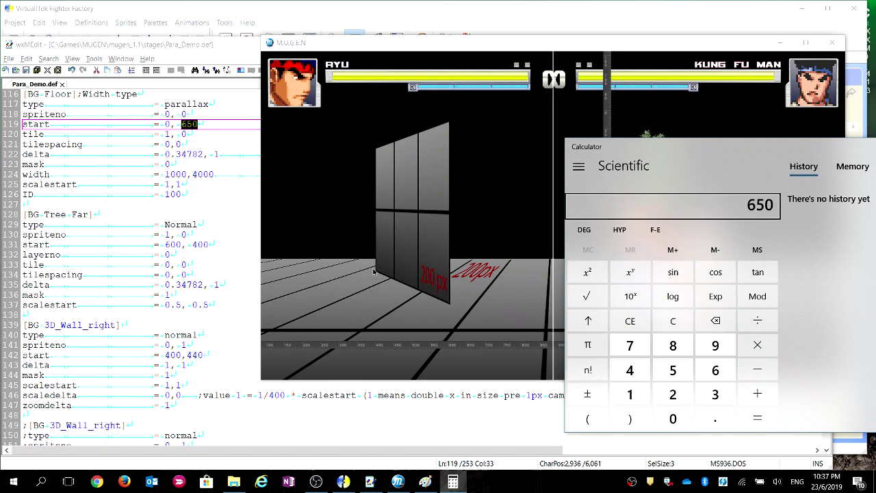
type("-250")
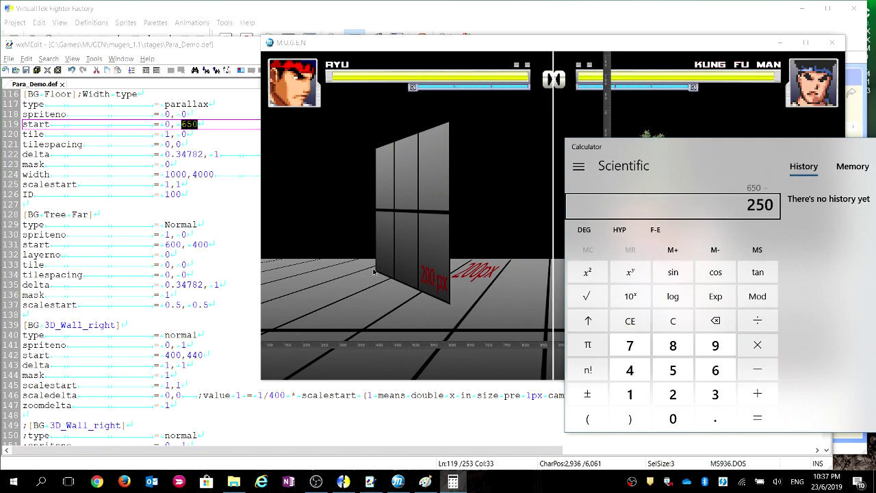
key("Return")
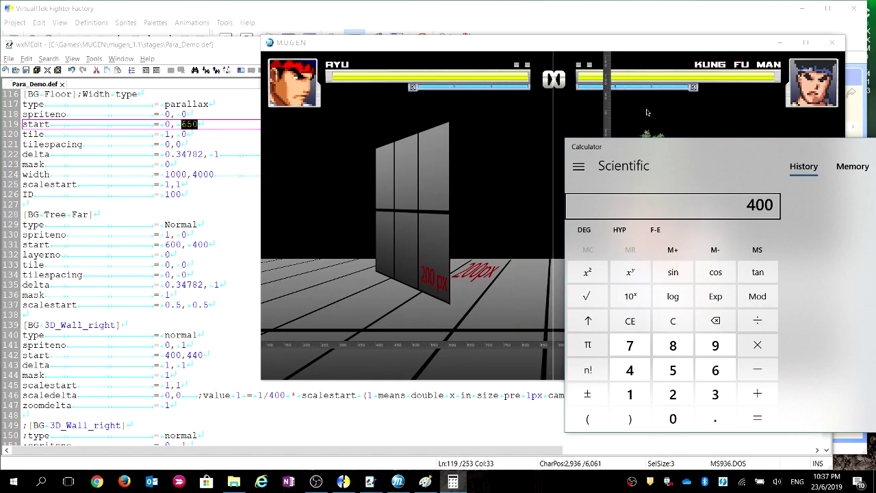
Switch to M.U.G.E.N and walk Ryu both ways to examine where the tree and right wall bases meet the floor
left_click(592, 47)
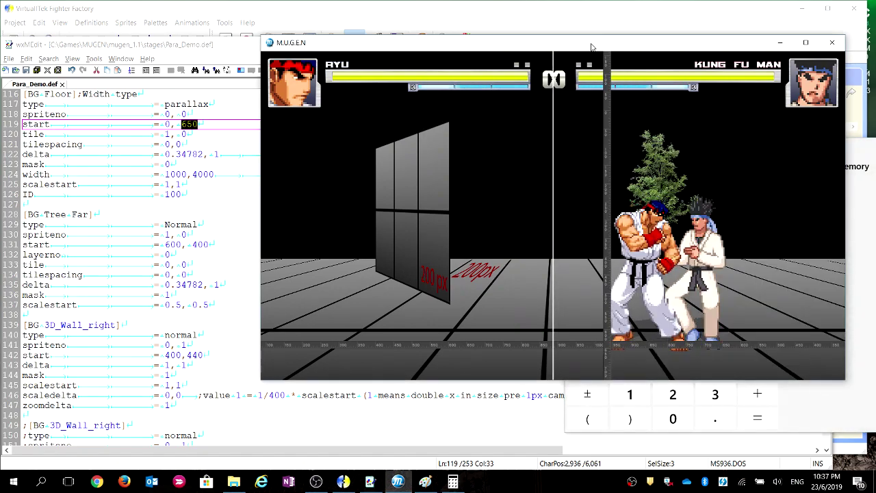
key("Left")
key("Right")
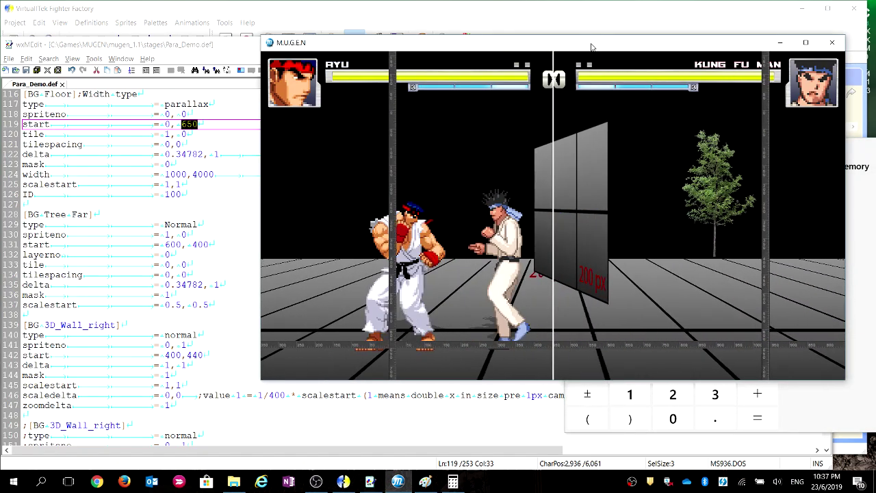
key("Right")
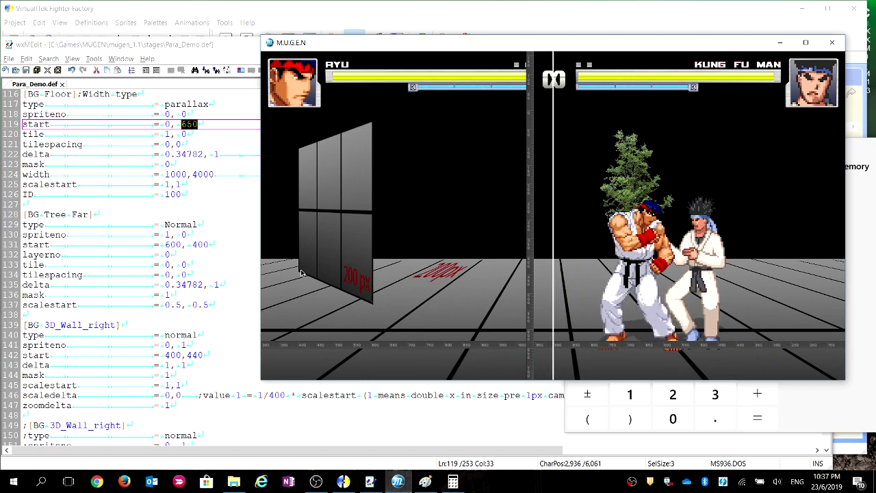
key("Left")
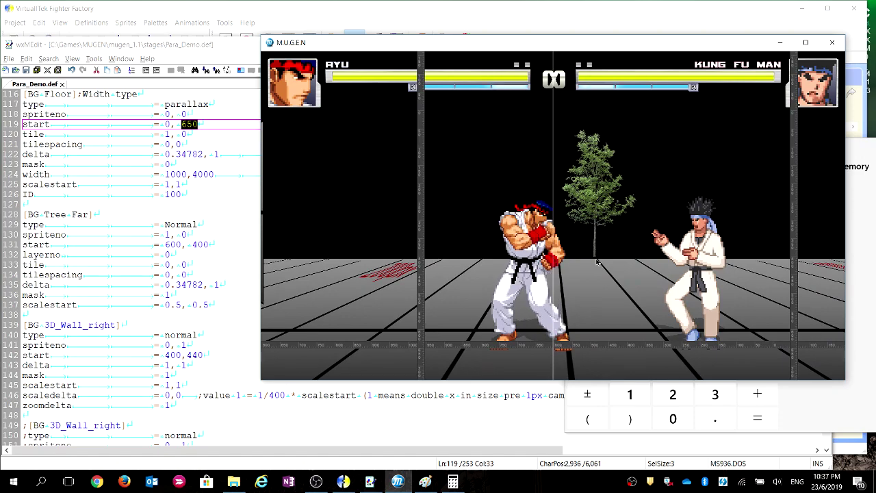
key("Left")
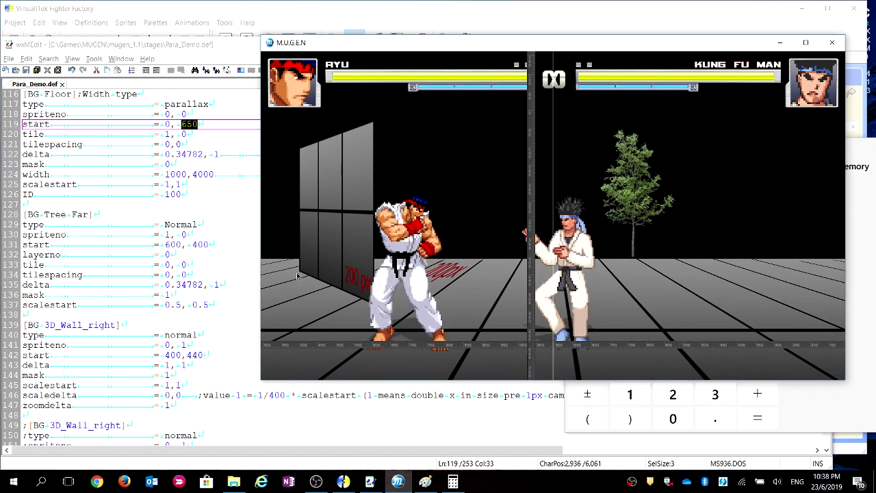
Compare the vertical start values of the BG Tree Far and active BG 3D_Wall_right sections in Para_Demo.def
left_click(206, 244)
double_click(200, 244)
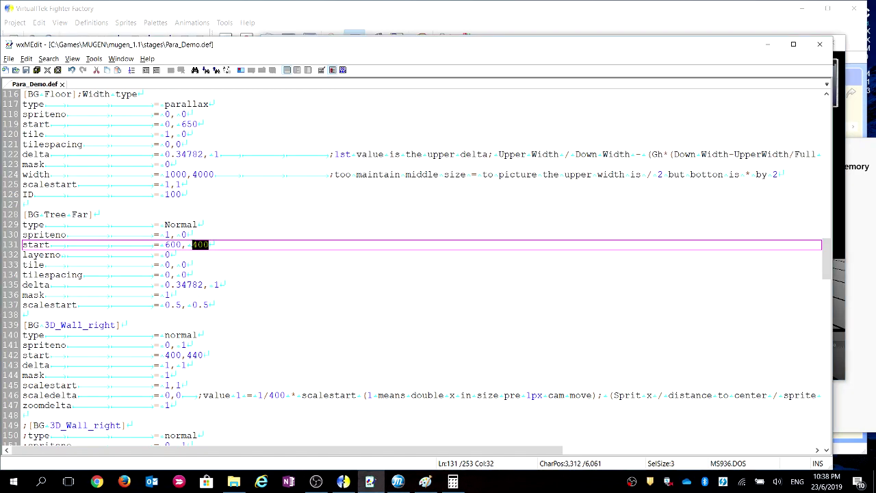
left_click_drag(187, 355, 206, 355)
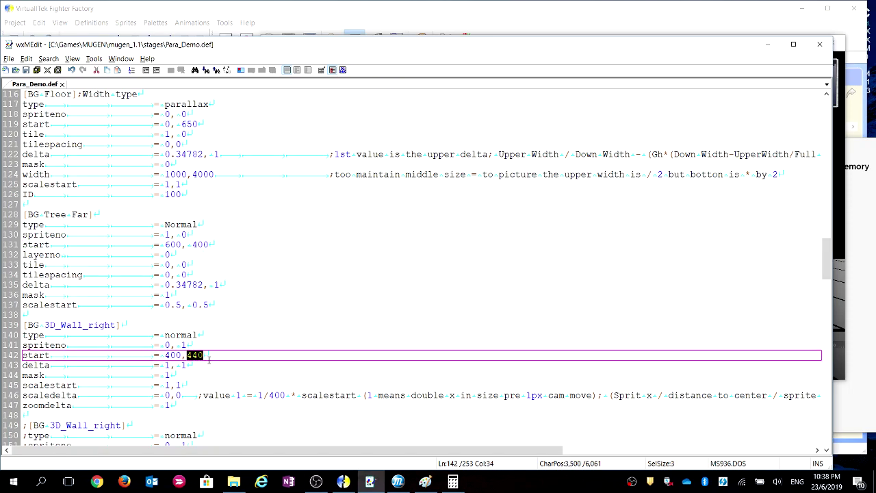
key("Up")
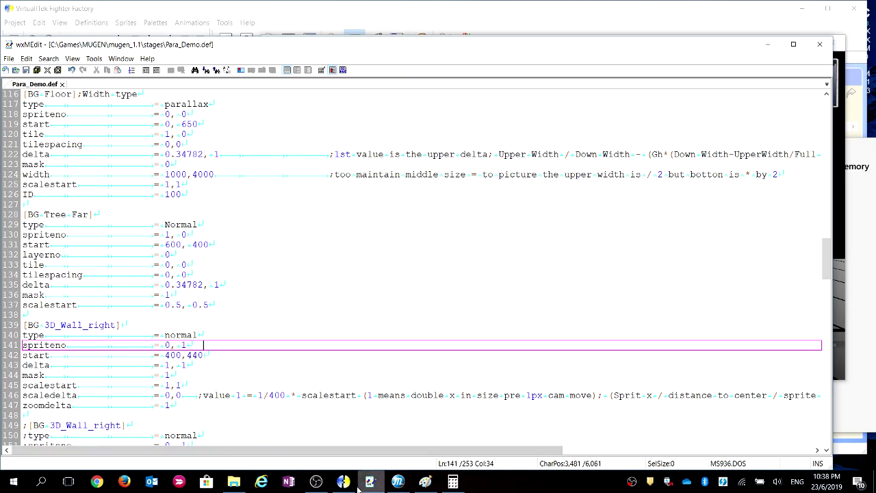
Switch to the Paint diagram and draw a horizontal line about 812 px long across the floor rectangle, just below its upper edge
left_click(343, 481)
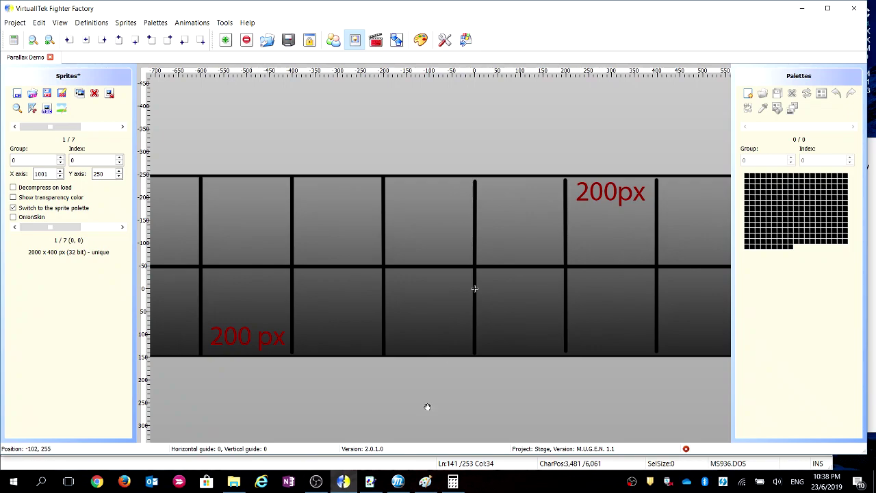
left_click(426, 482)
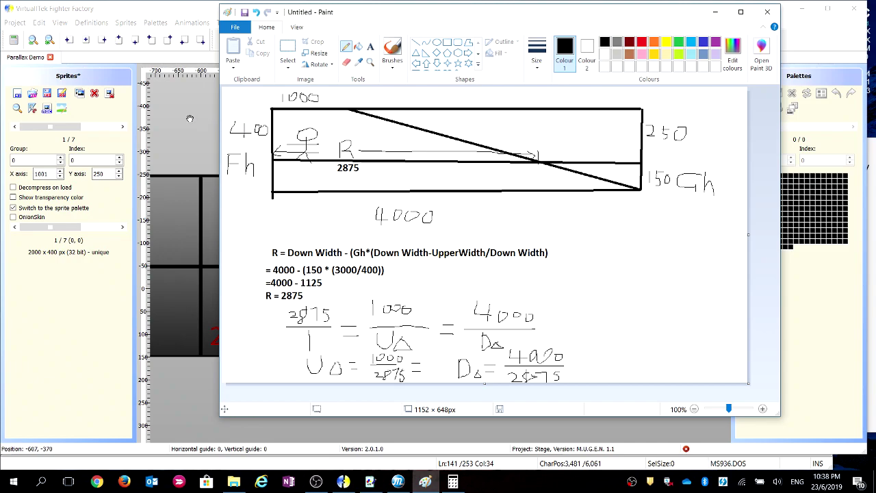
left_click(416, 42)
left_click_drag(272, 122, 641, 121)
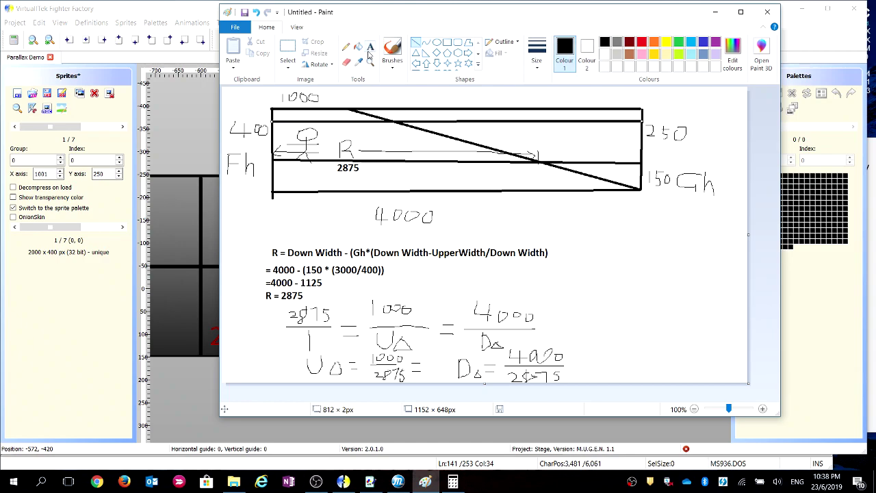
Handwrite the label R2 just below the new upper line and the height 40 beside the rectangle's right edge
left_click(346, 47)
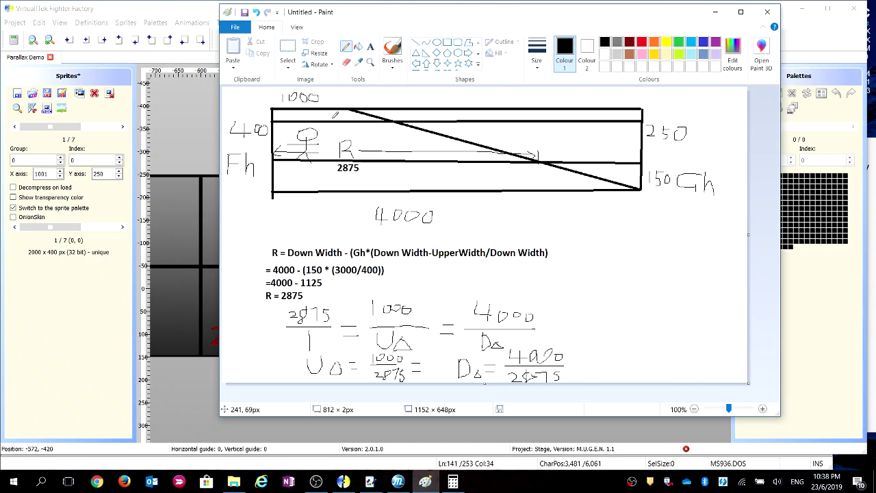
left_click_drag(331, 124, 337, 137)
mouse_move(650, 109)
left_mouse_down()
mouse_move(653, 118)
mouse_move(661, 110)
left_mouse_up()
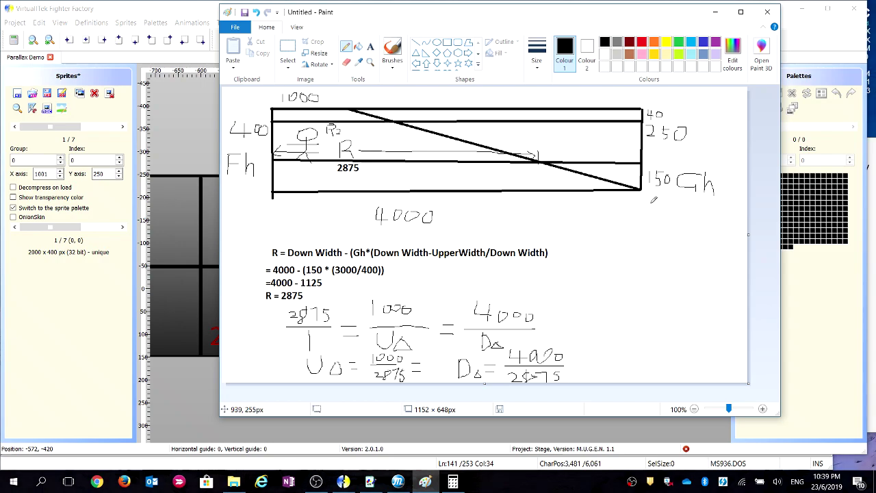
left_click_drag(649, 122, 655, 138)
left_click_drag(230, 155, 225, 163)
left_click_drag(384, 209, 384, 214)
left_click_drag(716, 174, 712, 182)
Add the bold text "R2= 4000-(360 *(3000/400))" to the right of the R calculation, below the end of the general formula
left_click(370, 46)
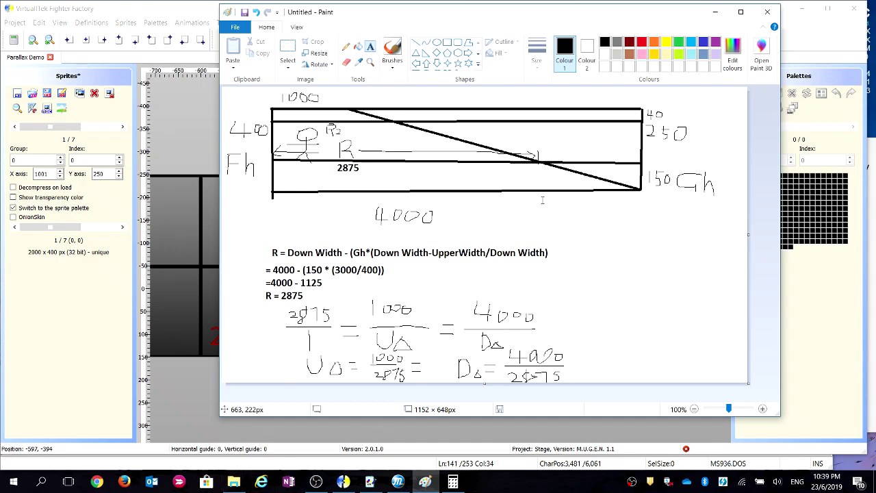
left_click(548, 264)
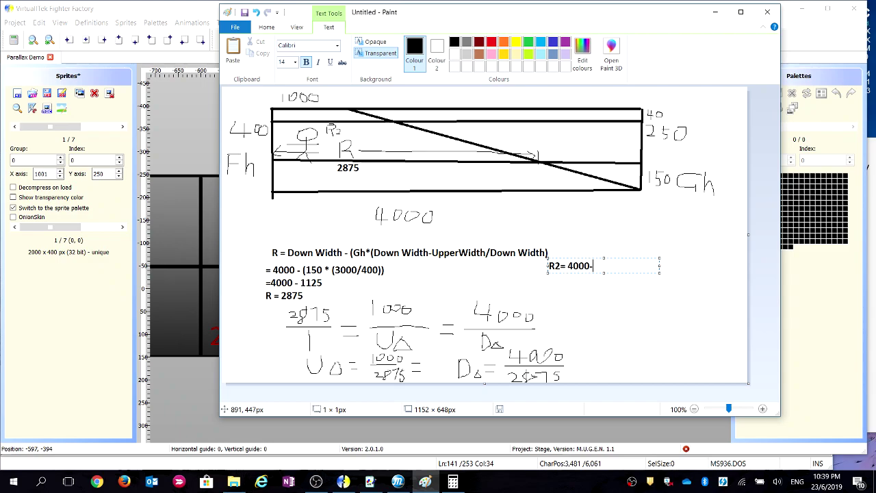
key("shift+Left")
type("360")
type("*(")
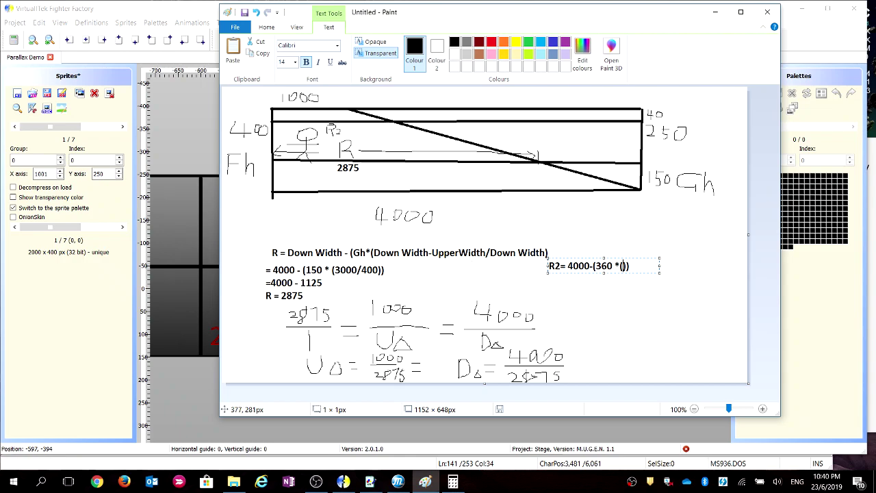
type("1000")
key("BackSpace")
key("BackSpace")
key("BackSpace")
key("BackSpace")
type("3000")
type("/400")
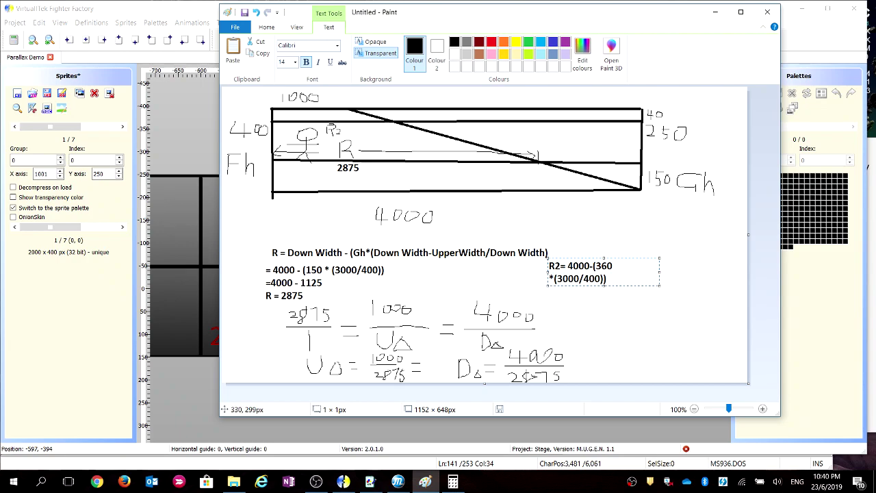
mouse_move(490, 246)
left_mouse_down()
mouse_move(529, 248)
mouse_move(500, 256)
left_mouse_up()
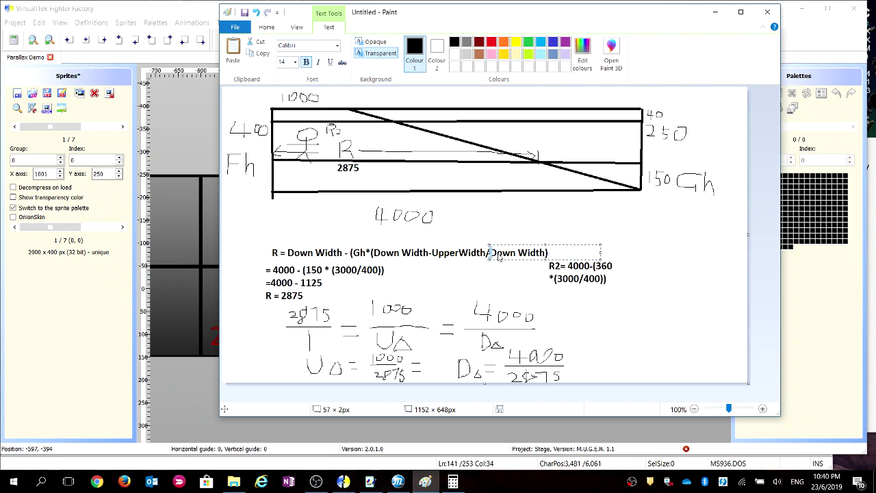
type("Down")
key("Escape")
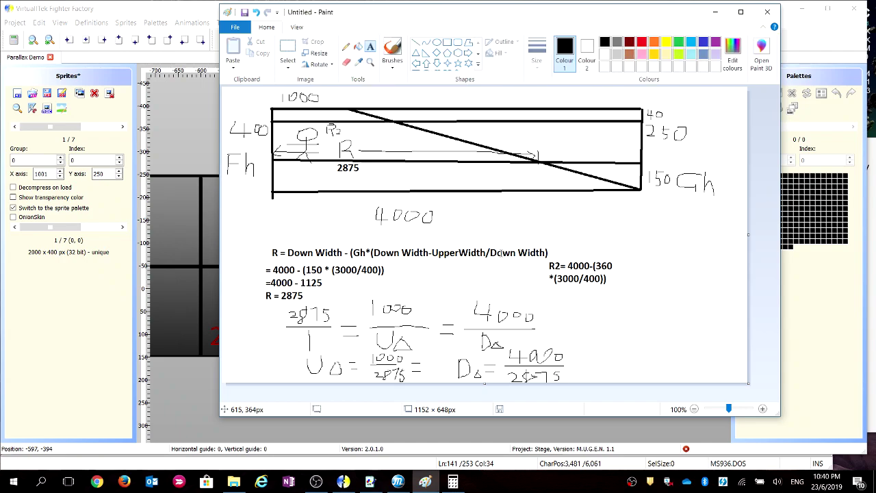
left_click(454, 228)
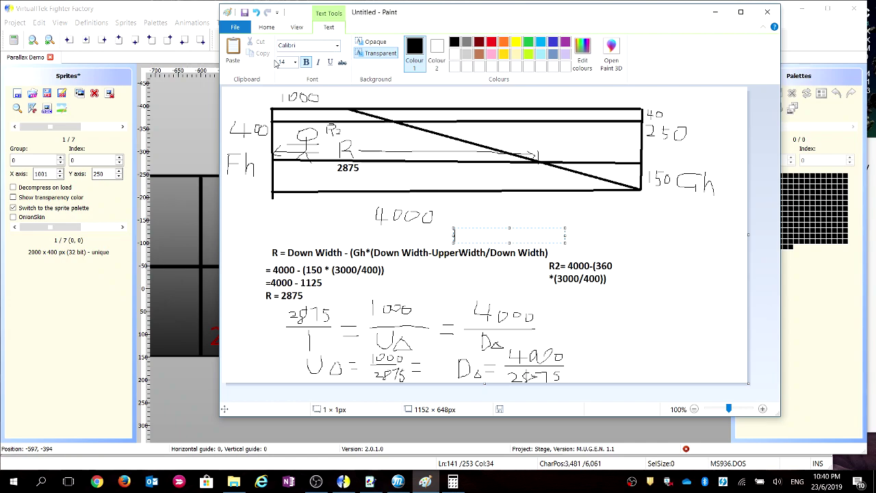
Erase the final "Down Width" divisor from the general R formula and write "Full height" in its place
left_click(270, 27)
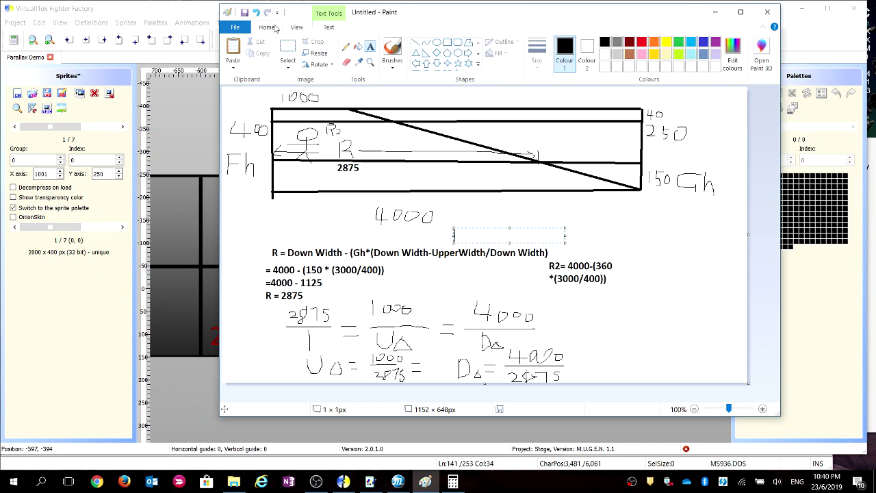
left_click(347, 61)
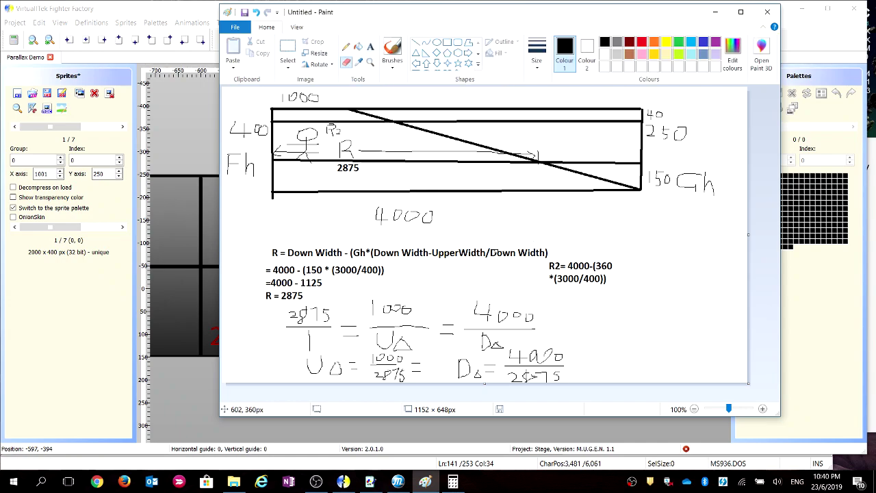
left_click_drag(498, 255, 536, 251)
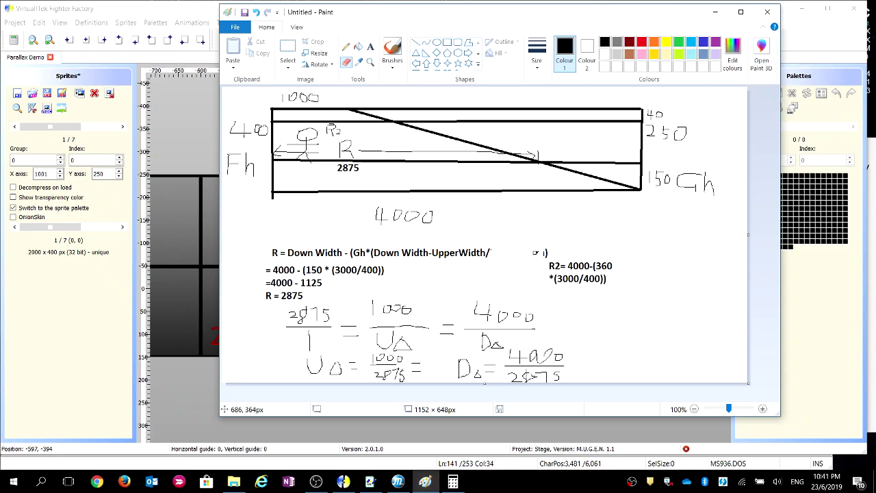
left_click(370, 47)
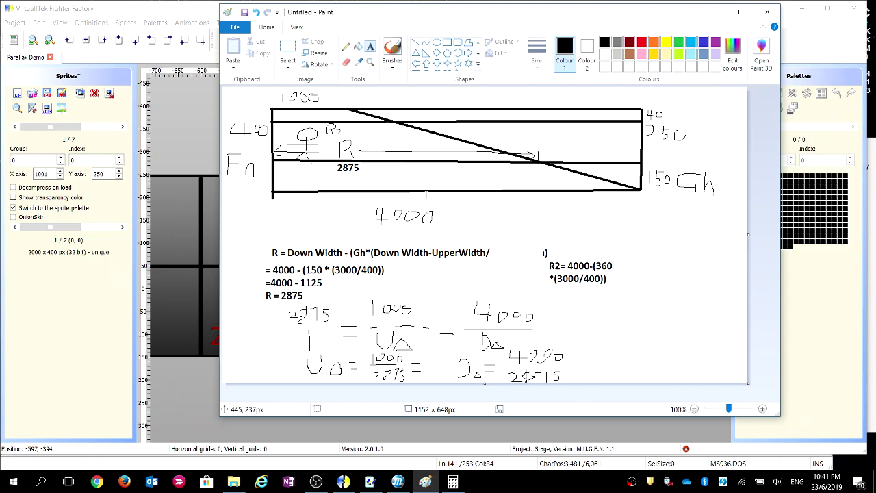
left_click(494, 253)
type("Full height")
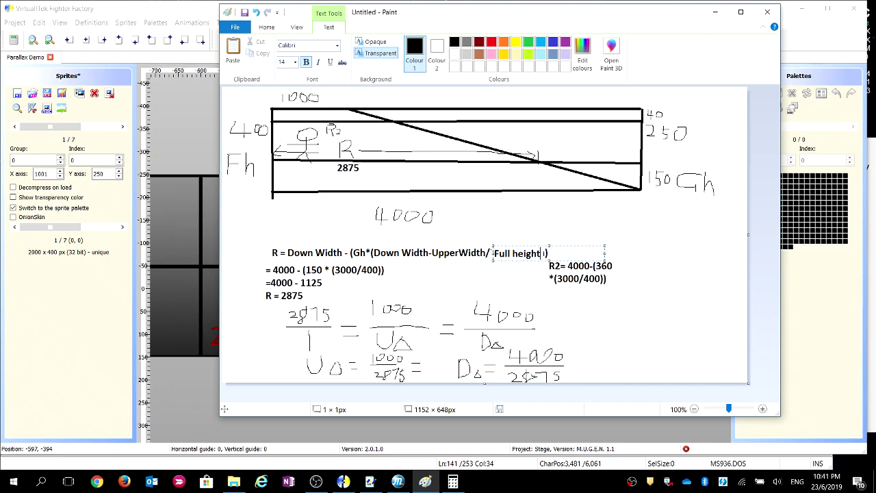
left_click(493, 275)
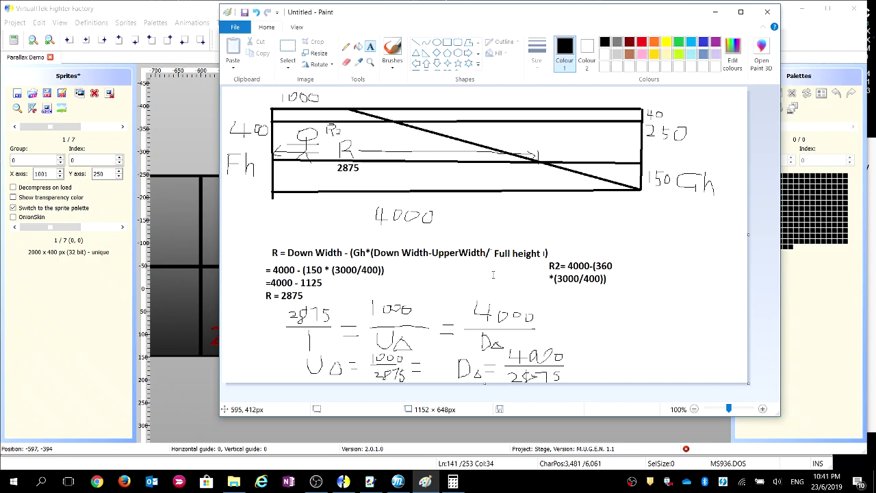
left_click(571, 277)
left_click(561, 273)
left_click(552, 278)
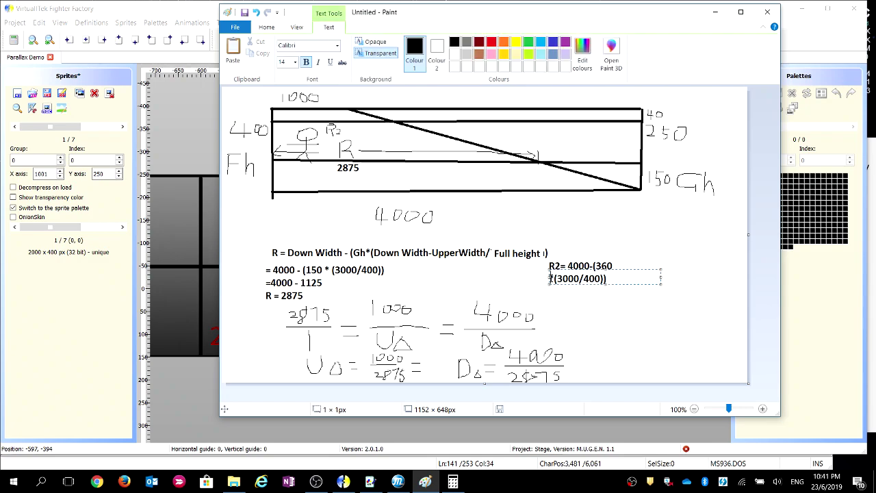
left_click(608, 299)
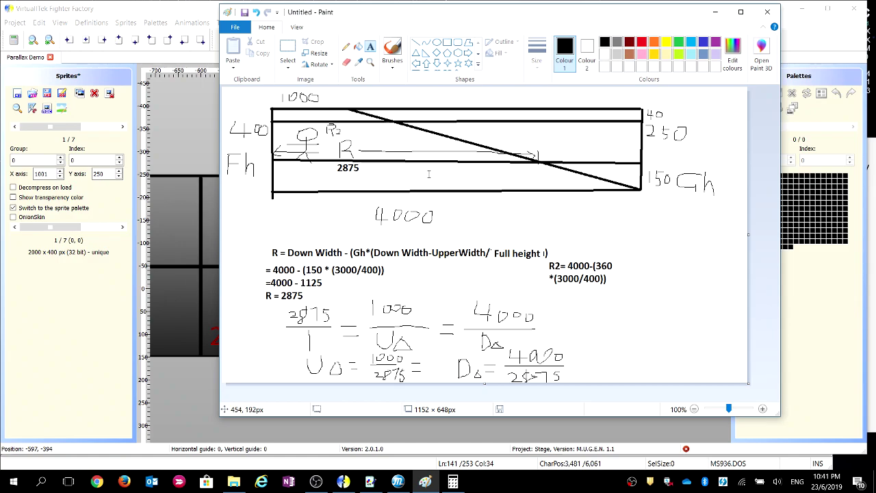
Place a text box below the R2 formula, switch to Calculator and divide 3000 by 400
left_click(552, 286)
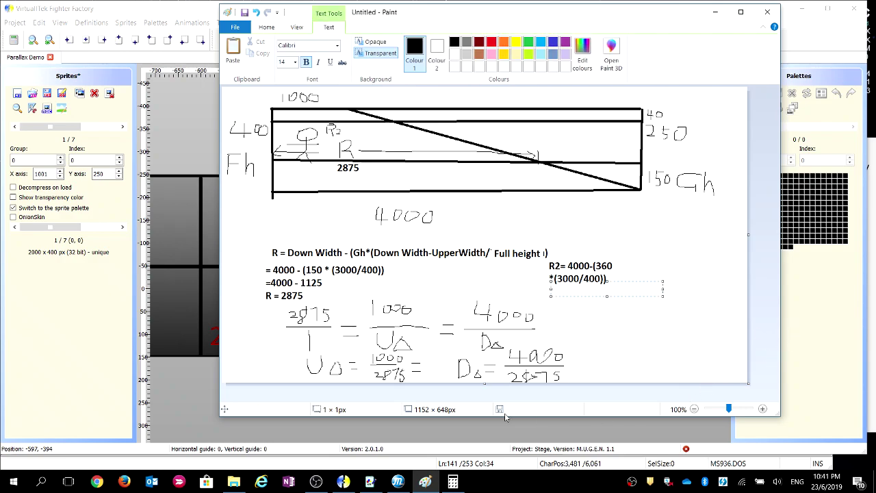
left_click(452, 481)
key("Escape")
left_click_drag(683, 146, 753, 97)
type("3009")
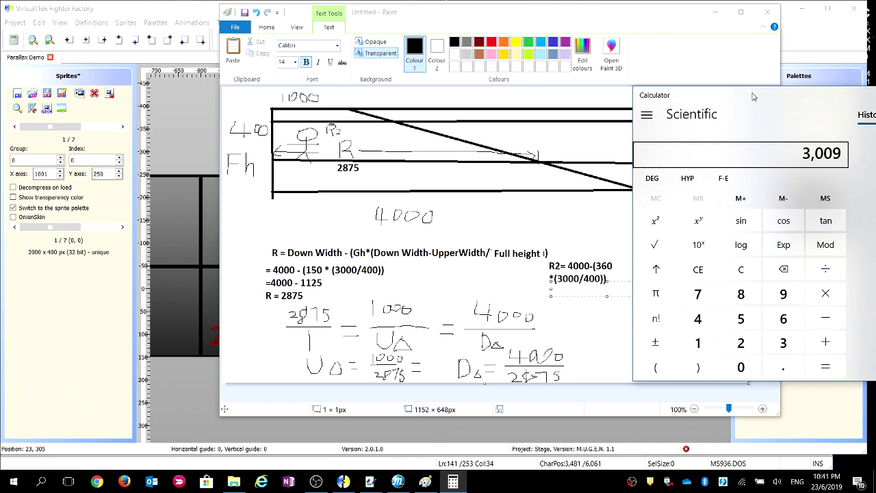
key("Escape")
type("3000")
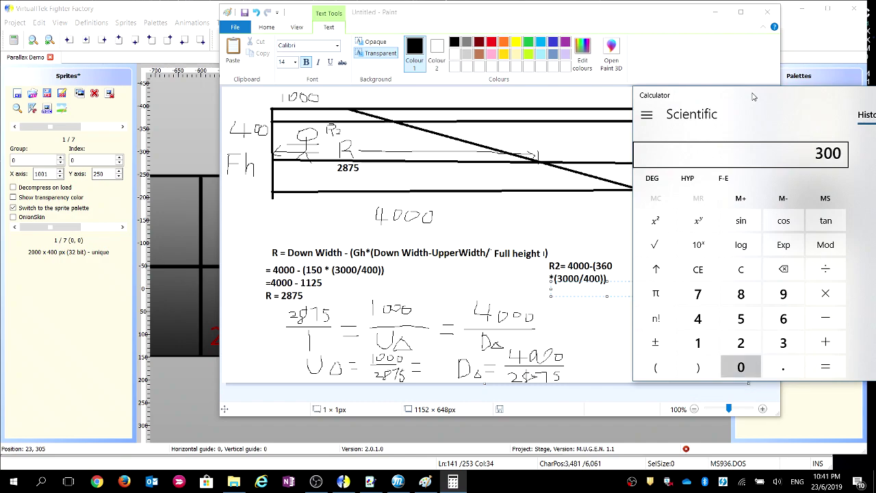
key("slash")
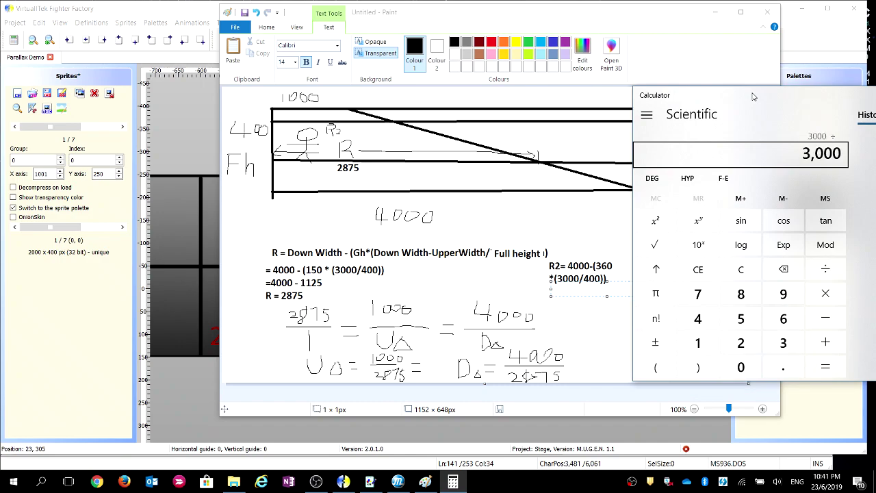
type("400")
key("Return")
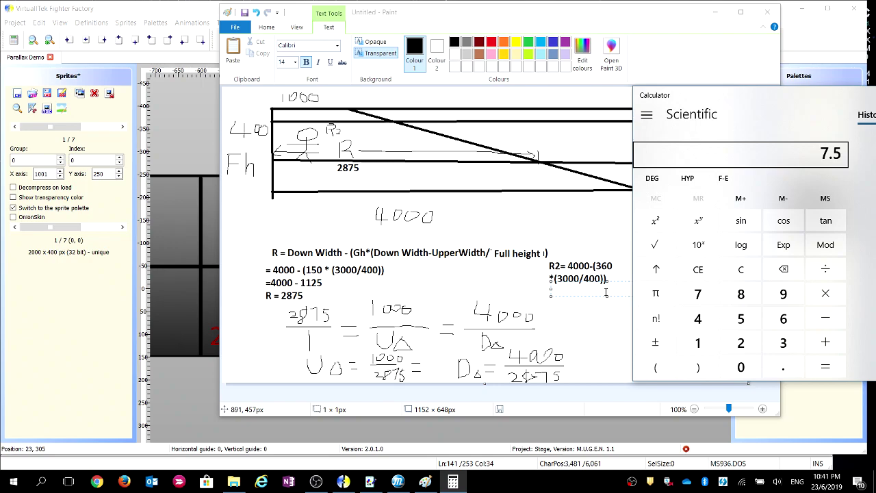
Return to Paint and write "4000-(360*7.5)" as a new line under the R2 formula
left_click(606, 293)
type("40")
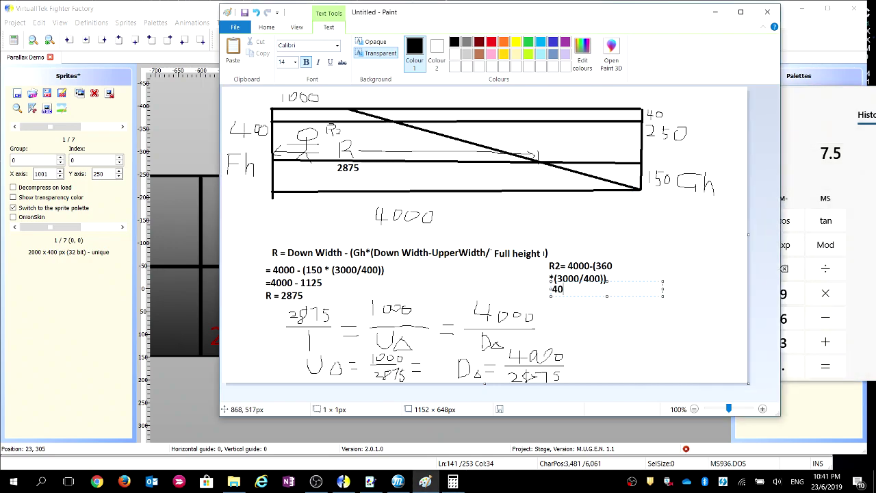
type("00-(360*7.5)")
key("Return")
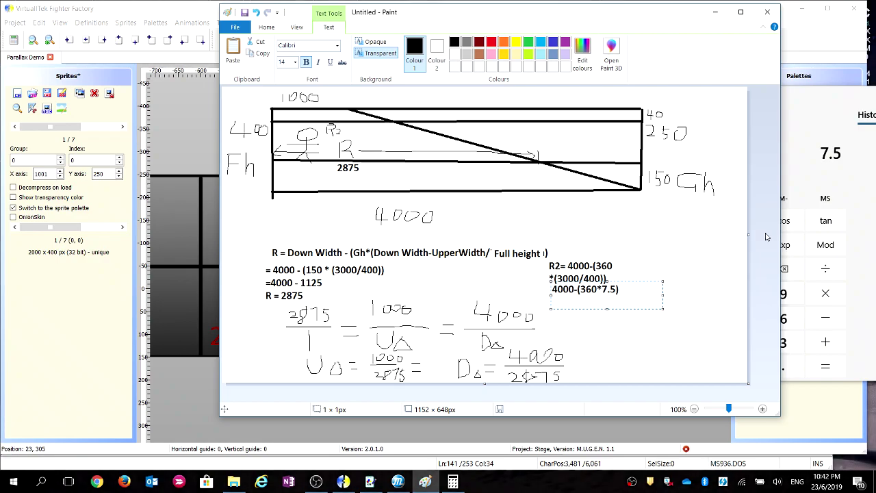
Switch to Calculator, multiply 360 by 7.5 and subtract 4000 from the product
left_click(871, 194)
key("Escape")
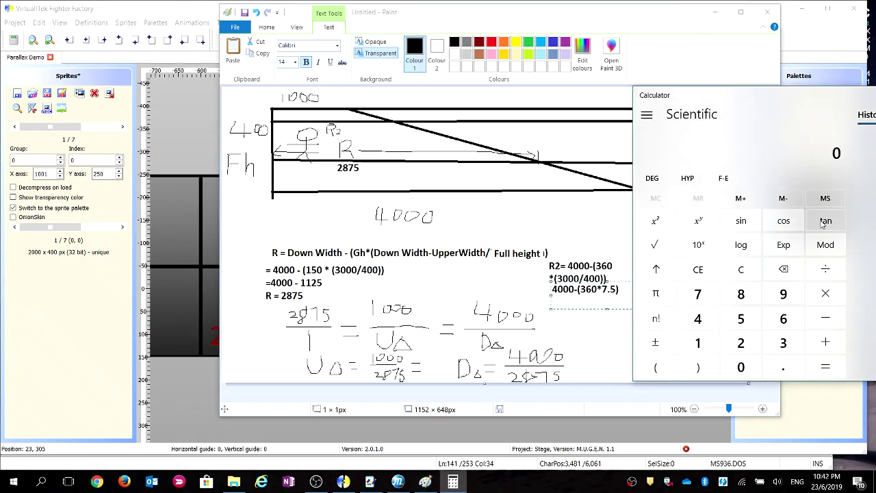
type("36")
type("0")
type("*7.6")
key("BackSpace")
type("5")
key("Return")
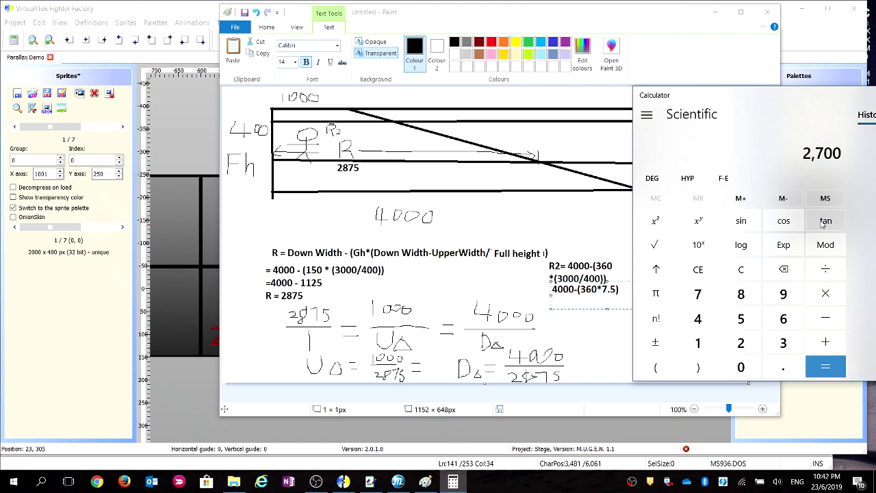
type("-4000")
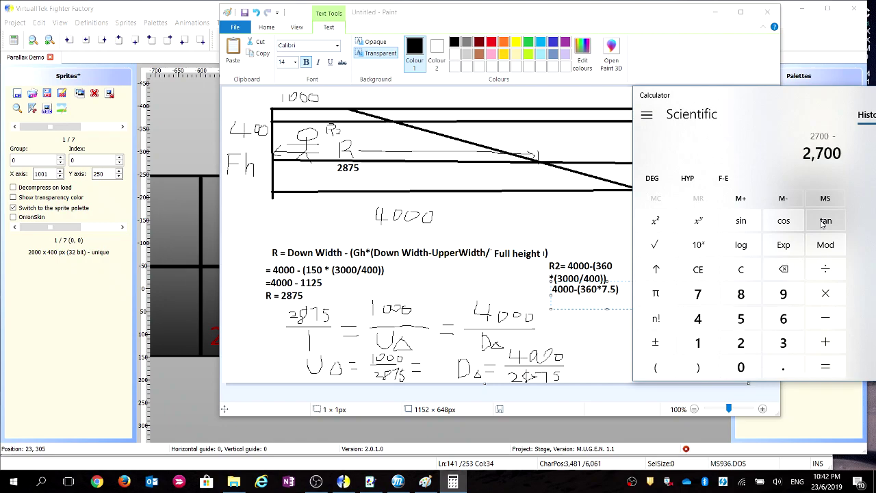
key("Return")
Return to Paint and add the line "R2 = 1300" below the simplified R2 calculation
left_click(572, 307)
type("R2")
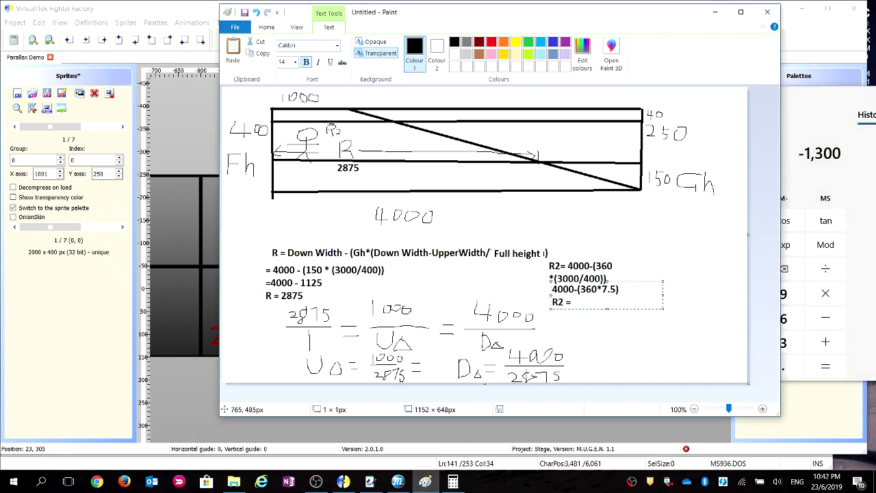
type(" = 1300")
left_click(687, 322)
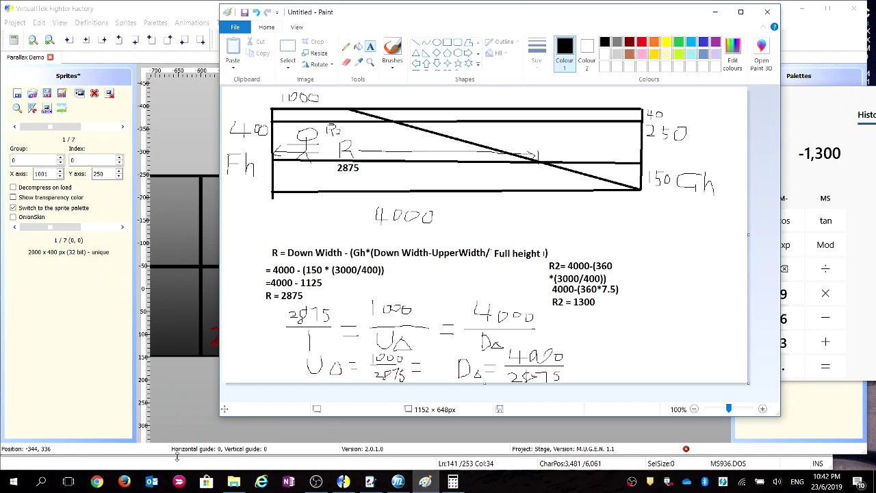
Check the stage in M.U.G.E.N, return to Paint and handwrite "= 1300 / R2Δ" after the 4000 / DΔ ratio
left_click(398, 482)
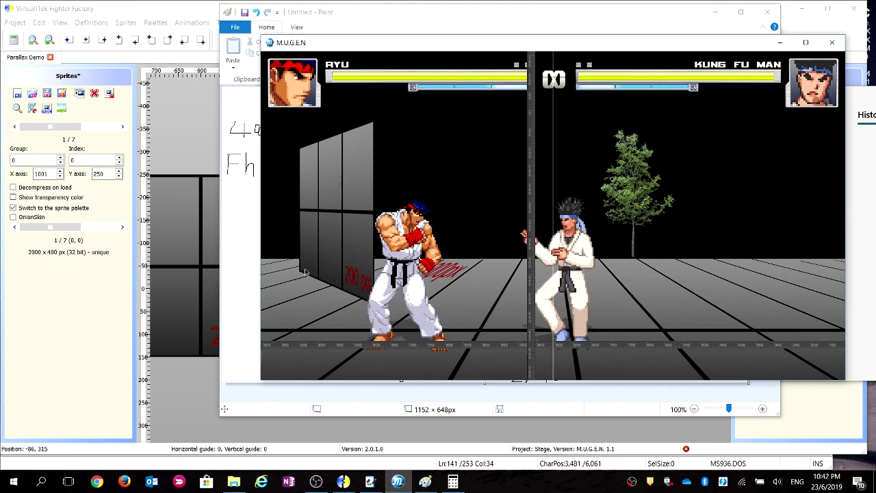
left_click(425, 482)
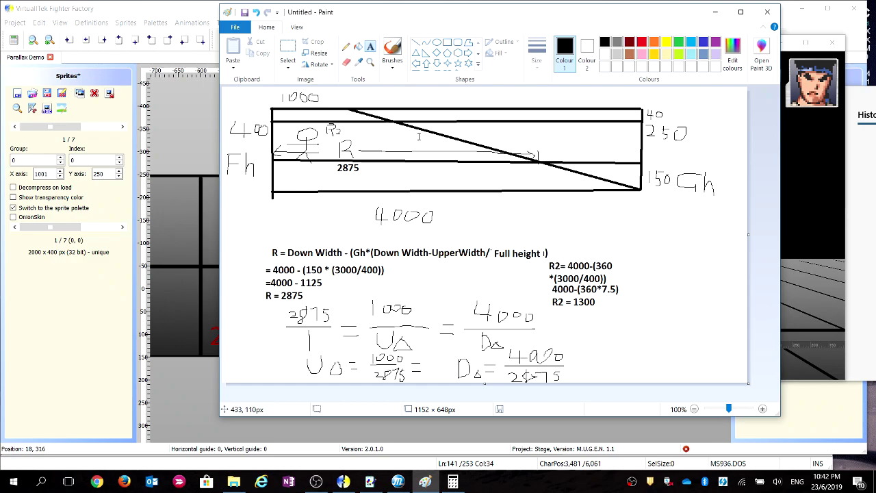
left_click(346, 45)
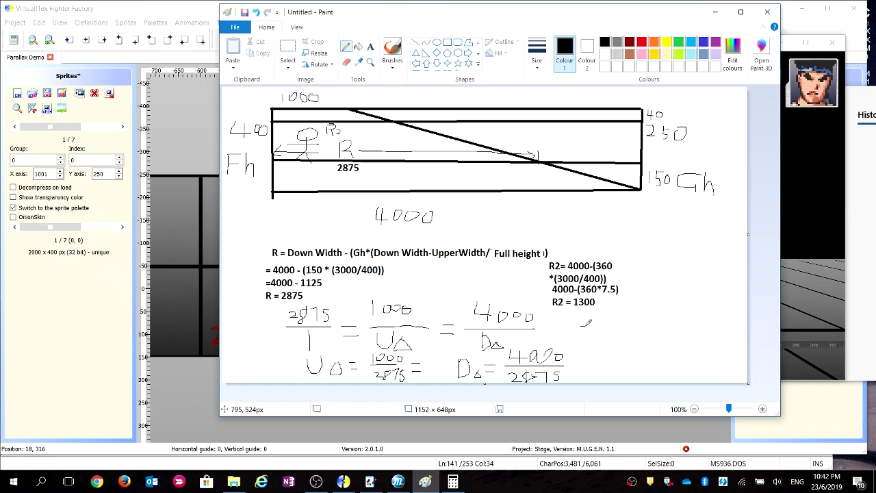
left_click_drag(580, 328, 587, 328)
left_click_drag(580, 333, 676, 322)
mouse_move(615, 330)
left_mouse_down()
mouse_move(615, 346)
mouse_move(648, 345)
mouse_move(637, 329)
left_mouse_up()
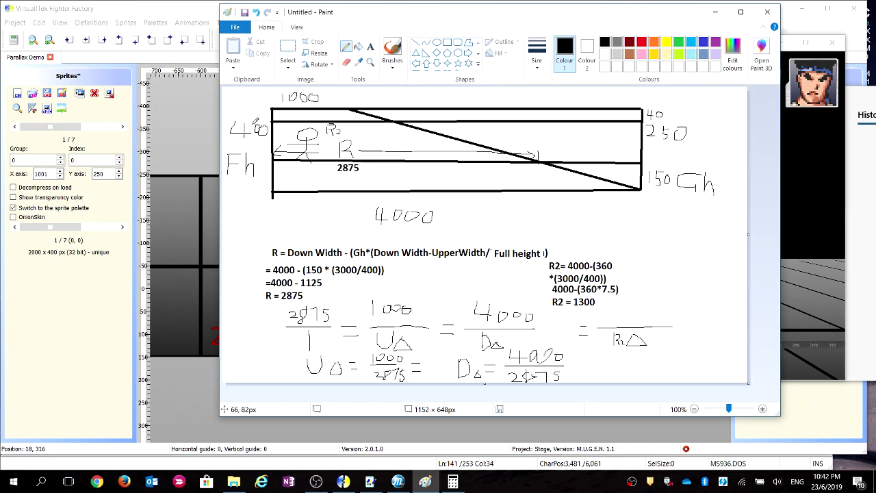
mouse_move(612, 313)
left_mouse_down()
mouse_move(615, 322)
mouse_move(622, 308)
mouse_move(625, 322)
mouse_move(648, 310)
left_mouse_up()
Handwrite "R2Δ = 1300 / 2875" below the ratio 1300 / R2Δ
mouse_move(593, 352)
left_mouse_down()
mouse_move(593, 370)
mouse_move(594, 362)
mouse_move(603, 375)
mouse_move(633, 371)
mouse_move(621, 353)
left_mouse_up()
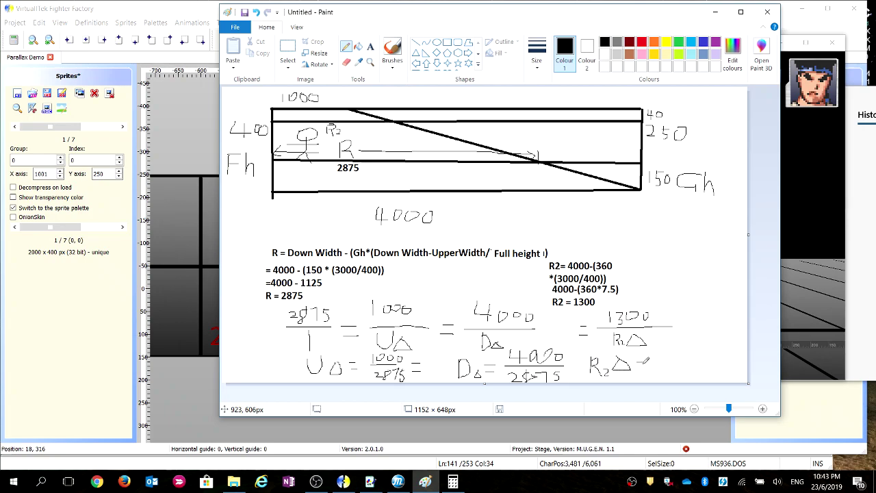
mouse_move(657, 363)
left_mouse_down()
mouse_move(701, 360)
mouse_move(658, 363)
mouse_move(658, 347)
mouse_move(664, 360)
mouse_move(690, 348)
mouse_move(674, 376)
left_mouse_up()
mouse_move(678, 368)
left_mouse_down()
mouse_move(674, 376)
mouse_move(689, 364)
mouse_move(689, 375)
mouse_move(698, 364)
mouse_move(701, 372)
left_mouse_up()
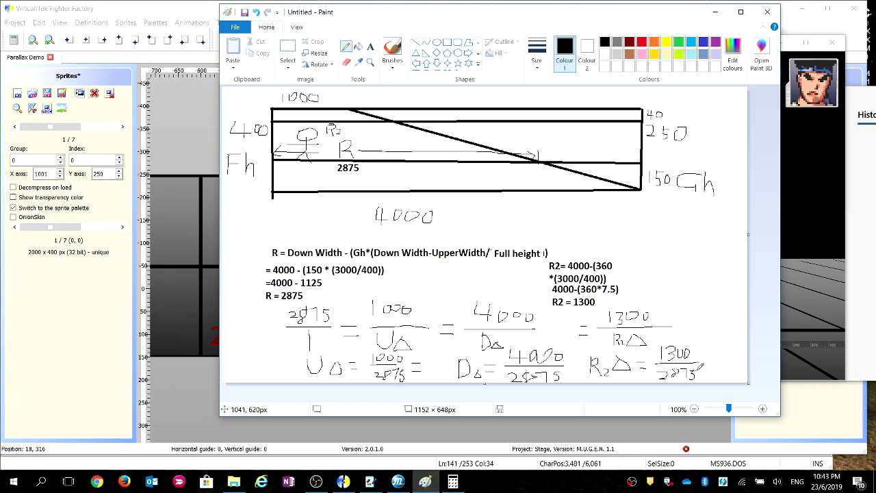
Switch to Calculator and divide 1300 by 2875
key("alt+Tab")
left_click_drag(725, 99, 659, 57)
key("Escape")
type("130000")
key("Escape")
type("1300")
key("slash")
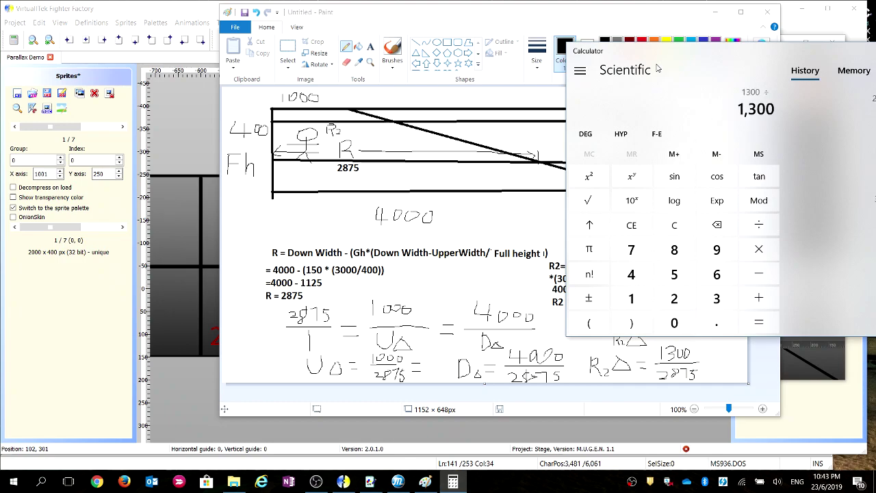
type("2875")
key("Return")
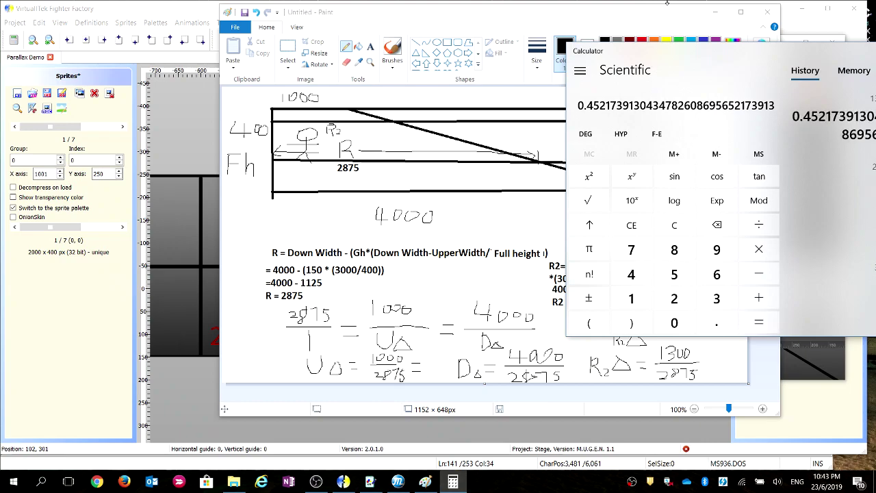
left_click_drag(703, 57, 641, 58)
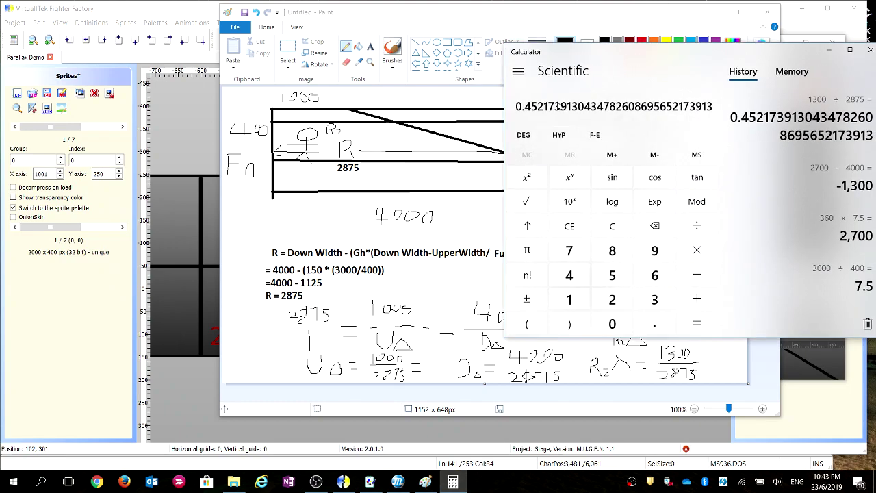
Switch to Para_Demo.def in wxMEdit and set the active 3D_Wall_right background's delta to 0.45217, 1
left_click(370, 482)
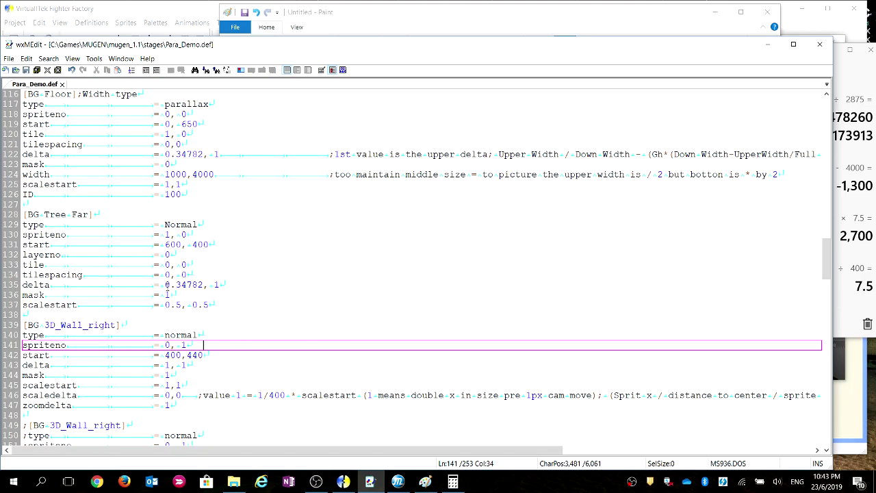
double_click(166, 365)
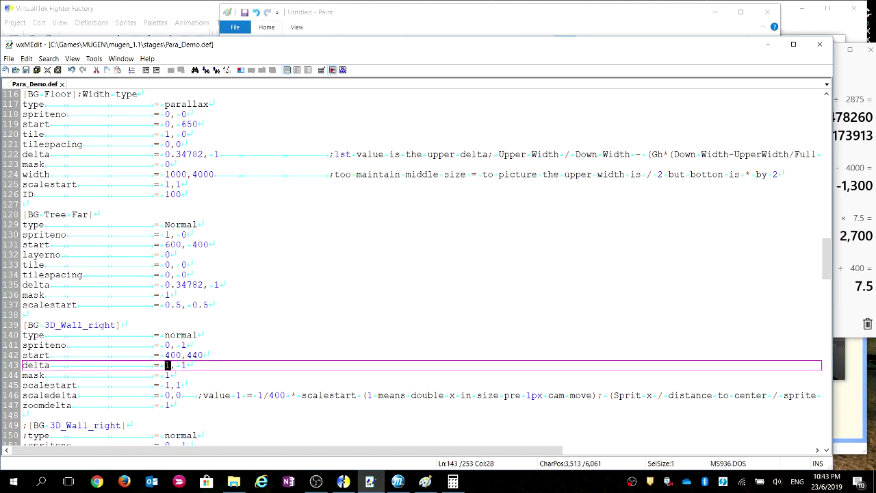
left_click(864, 72)
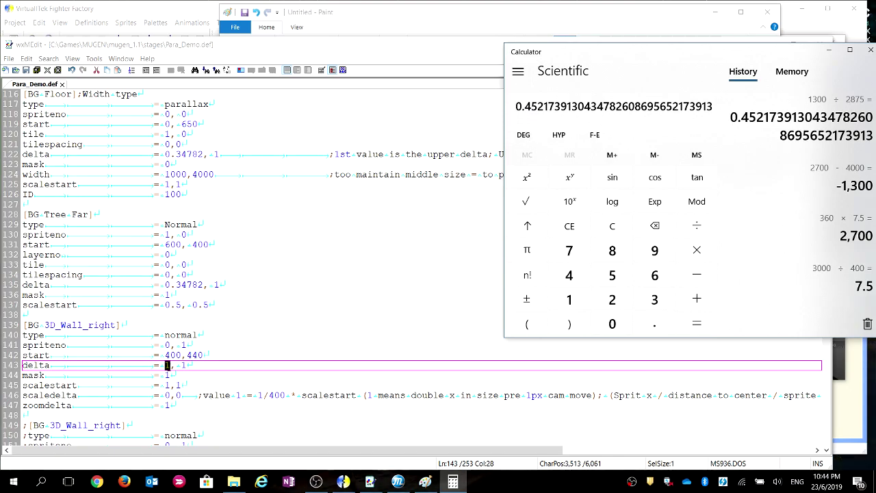
key("alt+Tab")
key("Delete")
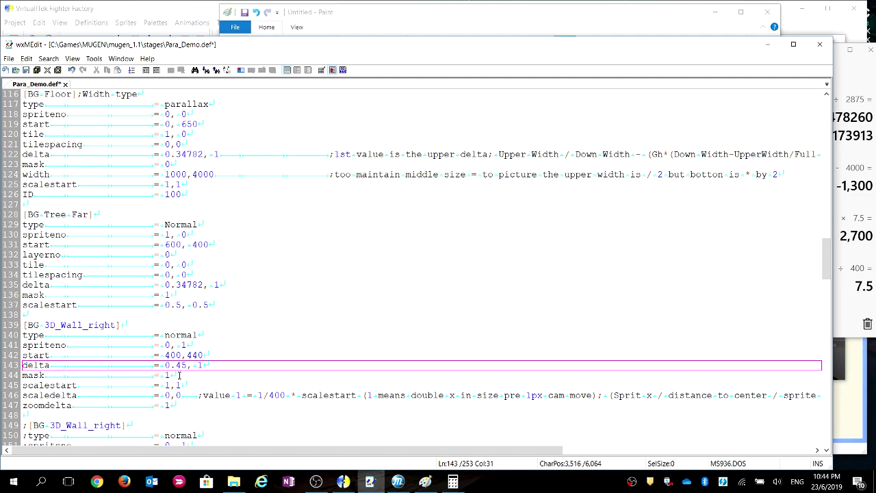
scroll(179, 375, "down", 4)
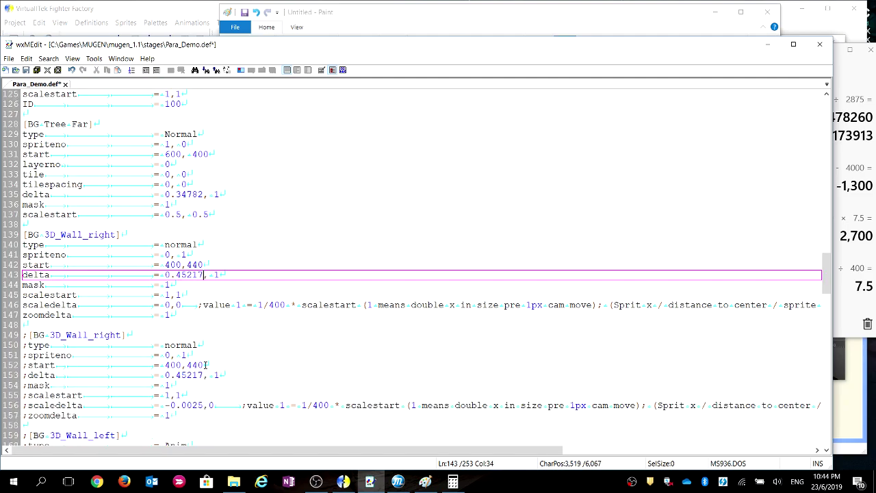
left_click(202, 345)
scroll(202, 345, "up", 2)
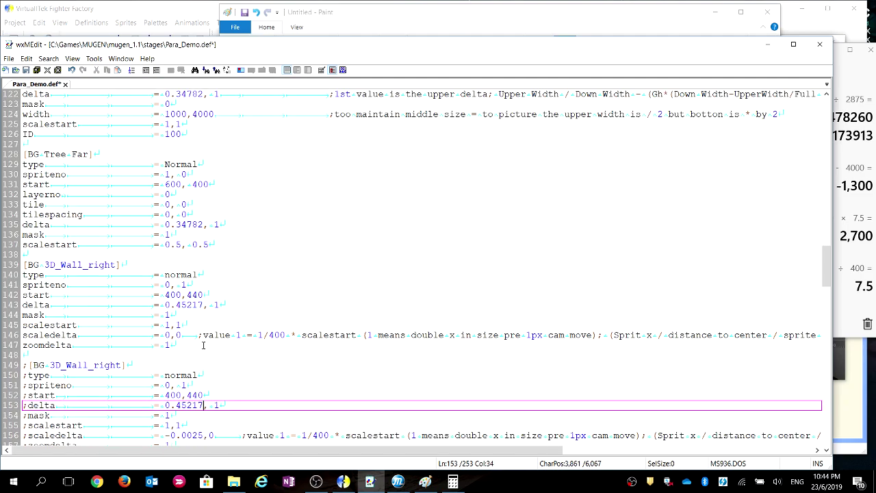
left_click(217, 305)
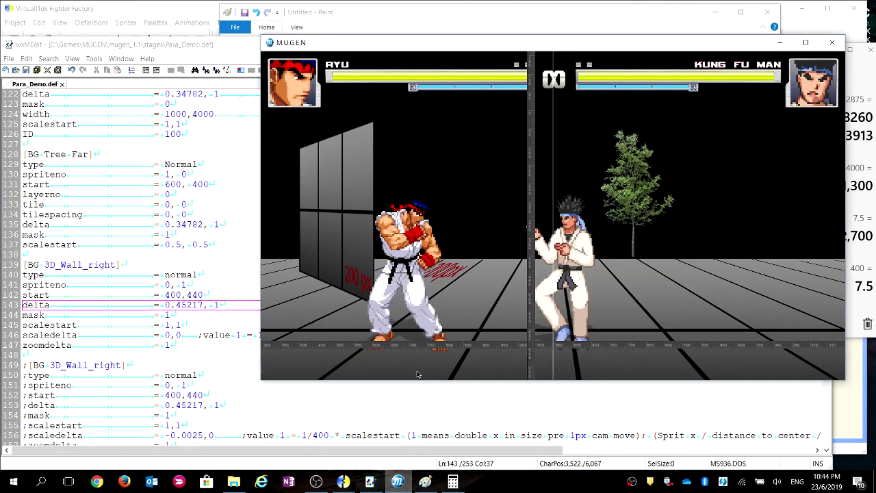
Reload the stage in M.U.G.E.N and walk the fighters across it to check the right wall's movement against the floor
left_click(398, 481)
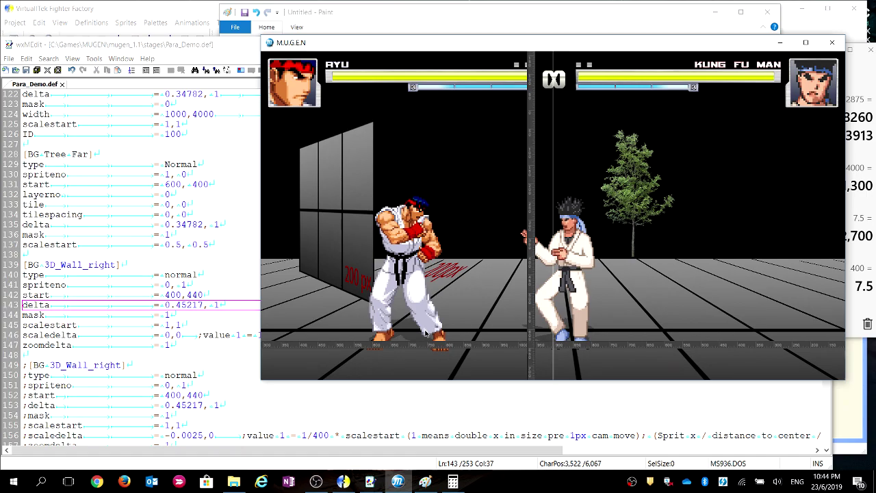
key("F4")
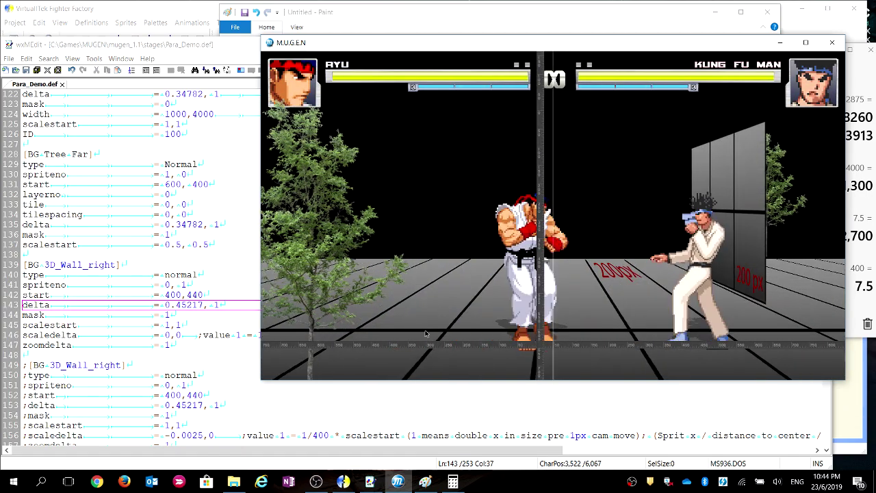
key("Right")
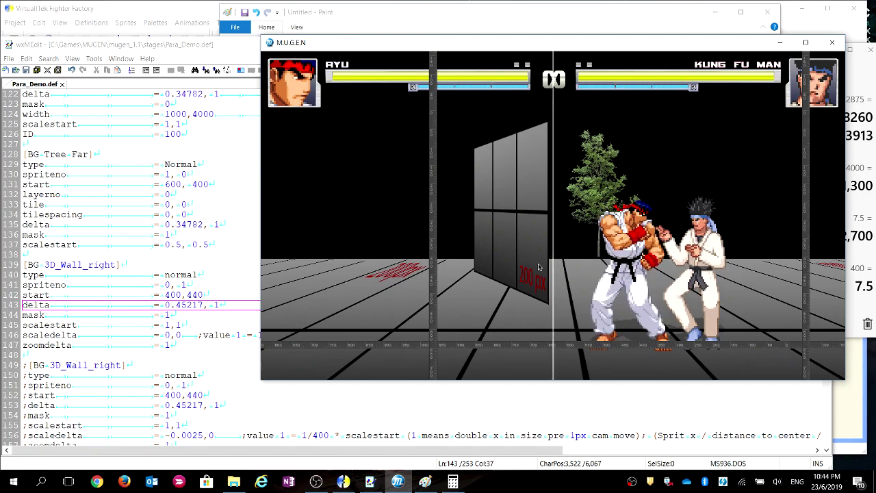
Set the active 3D_Wall_right scaledelta to 1,0 in the saved stage file and reload the stage in M.U.G.E.N
left_click(169, 335)
key("alt+Tab")
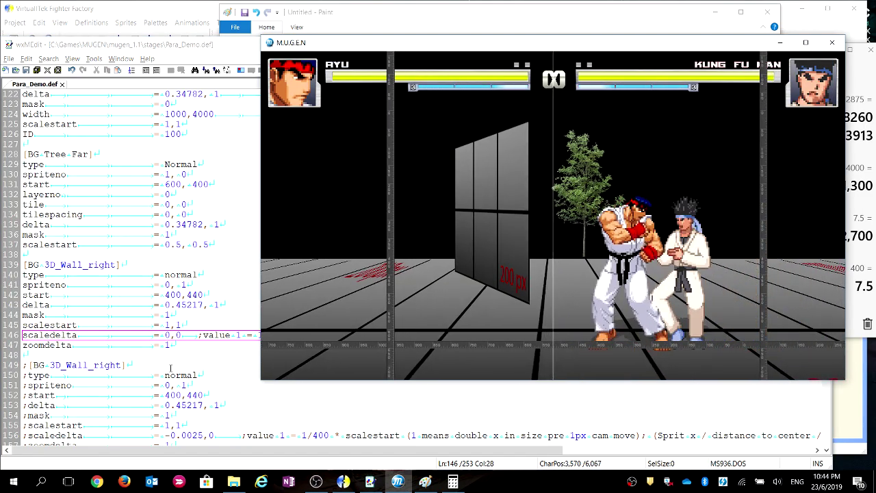
left_click(167, 335)
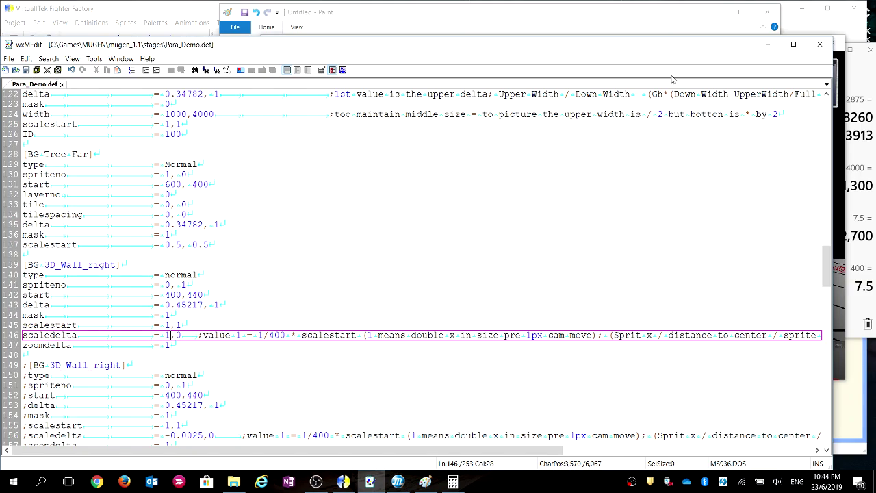
left_click(845, 206)
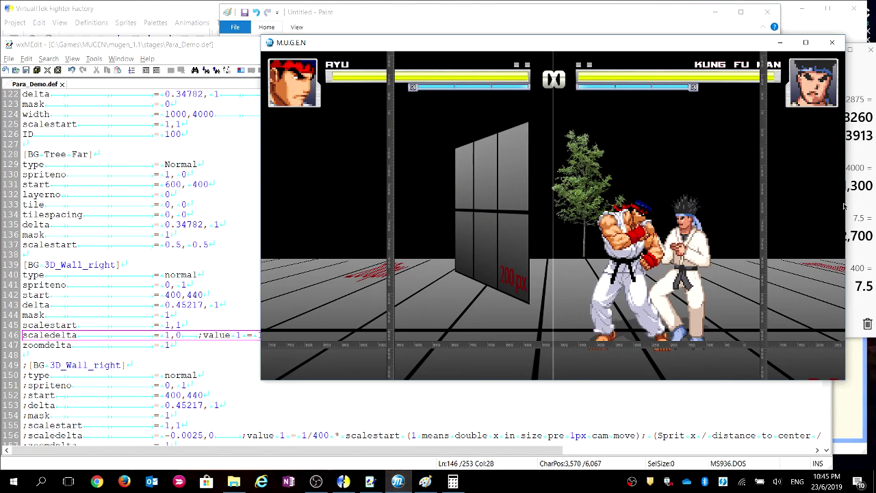
key("shift+F4")
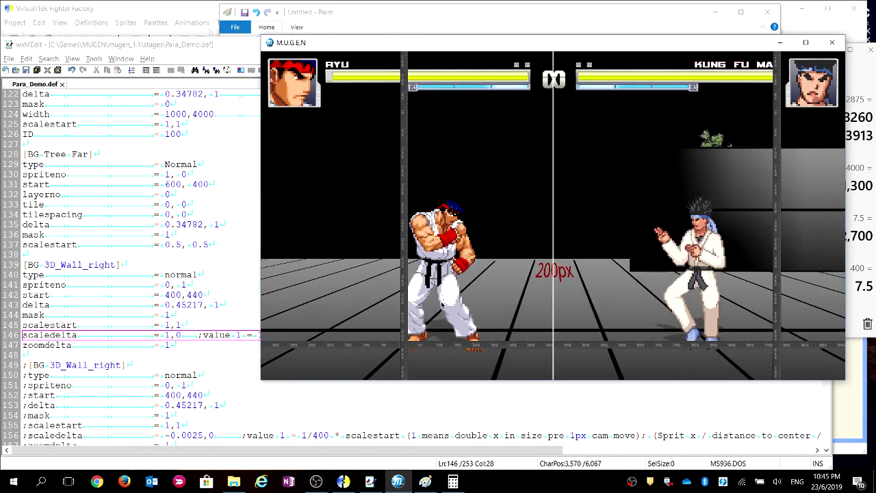
Compare the wall's scaledelta entry with the stage in M.U.G.E.N and examine how the wall stretches as the camera moves
key("alt+Tab")
key("Left")
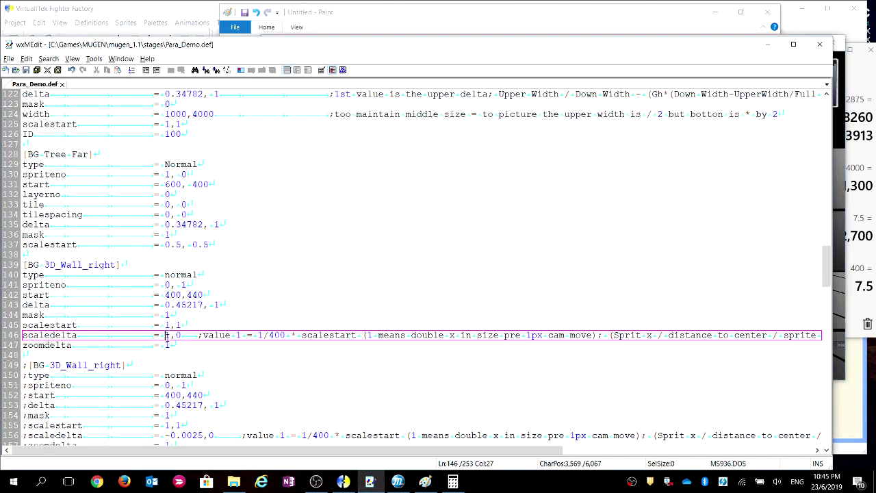
left_click(844, 322)
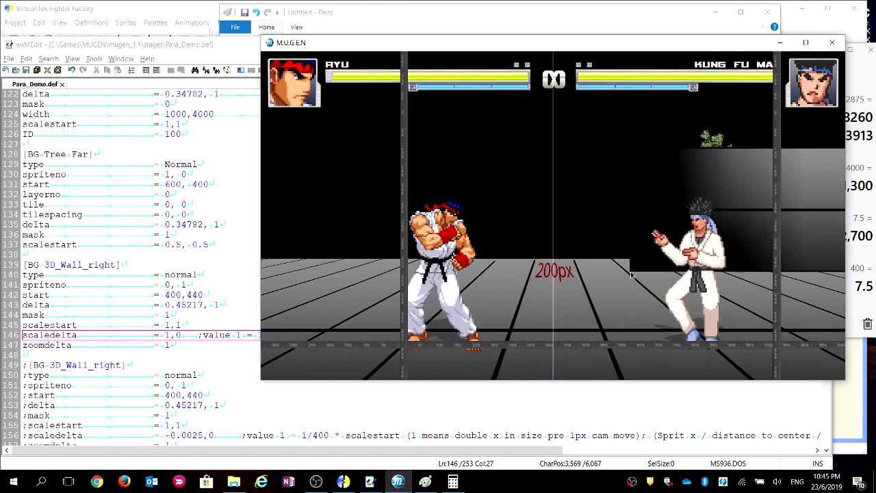
key("shift+F4")
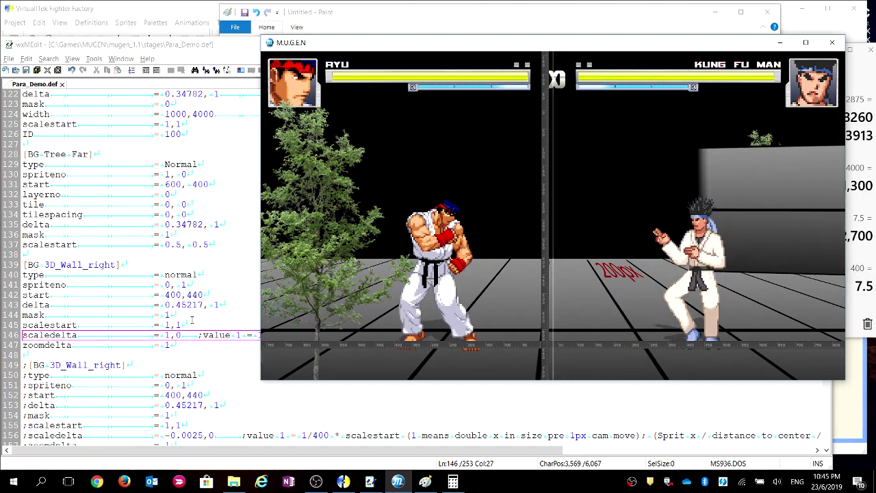
Read the scaledelta comment in the stage file through to its end, highlighting the "1/distance to center" formula
left_click(196, 335)
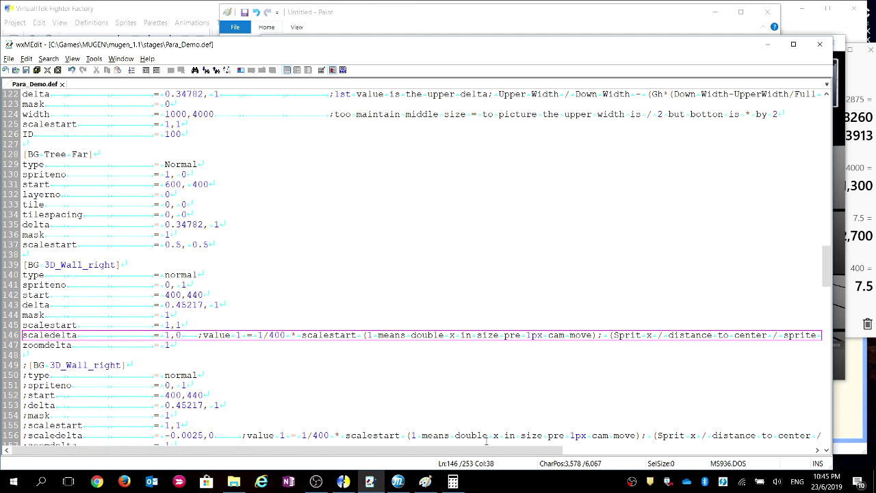
left_click_drag(486, 455, 579, 452)
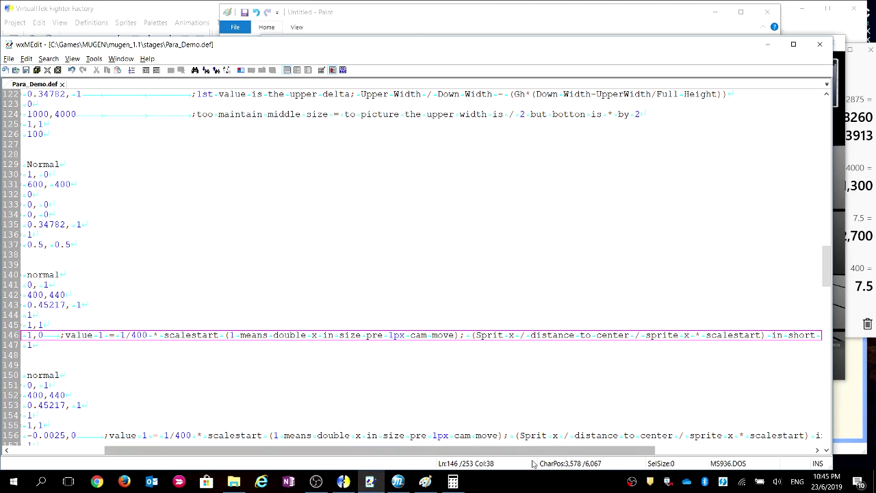
left_click_drag(557, 452, 713, 453)
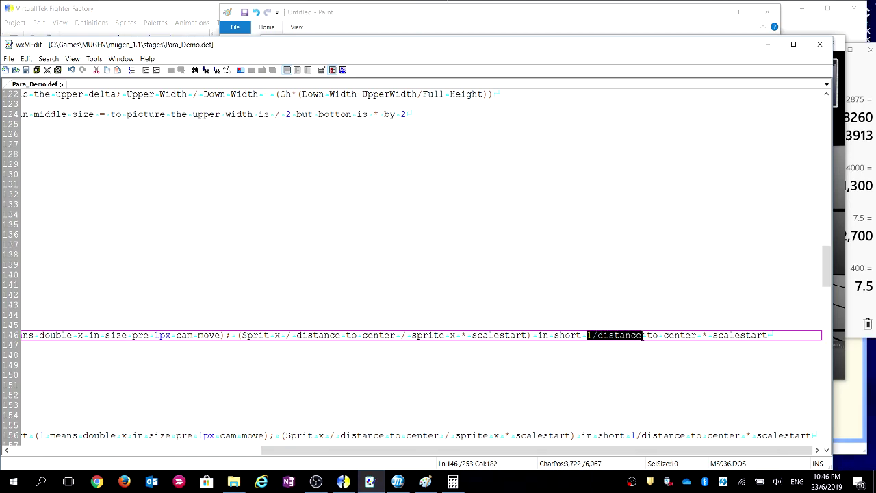
left_click(621, 335)
left_click_drag(600, 336, 699, 337)
left_click_drag(622, 450, 372, 450)
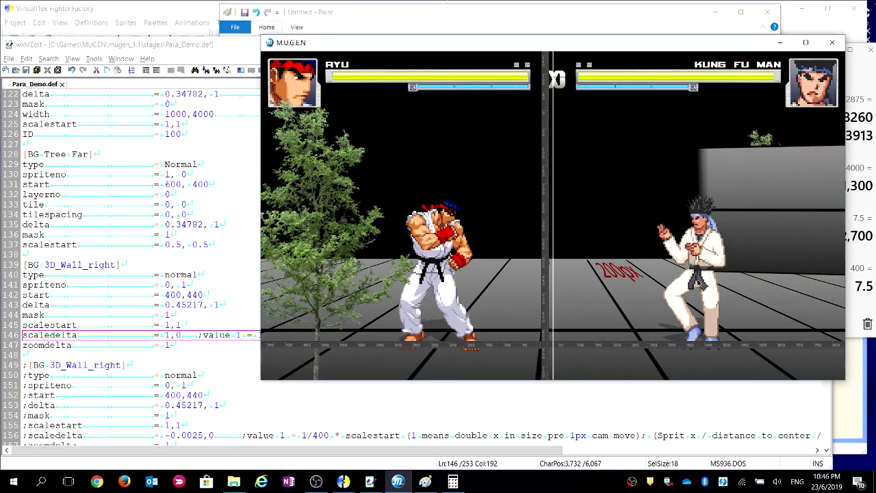
Reset the round in M.U.G.E.N, then compare the wall's start x with the scaledelta formula, highlighting its scalestart factor
key("F4")
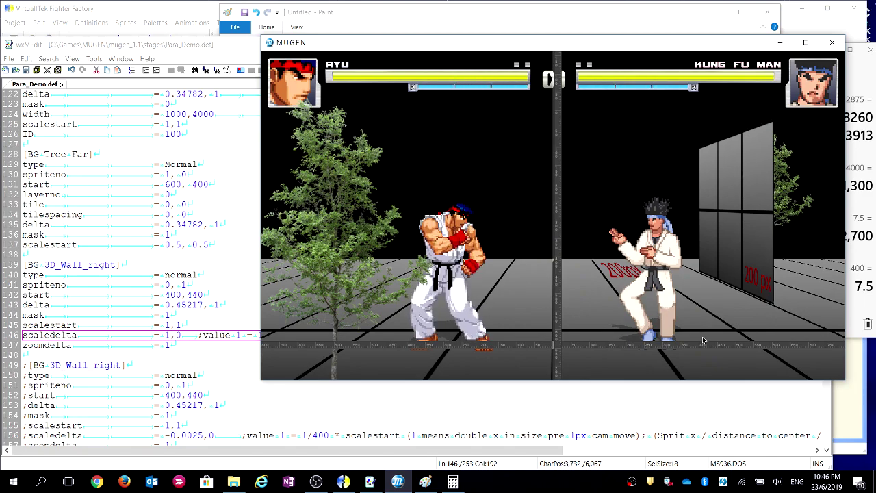
left_click(164, 295)
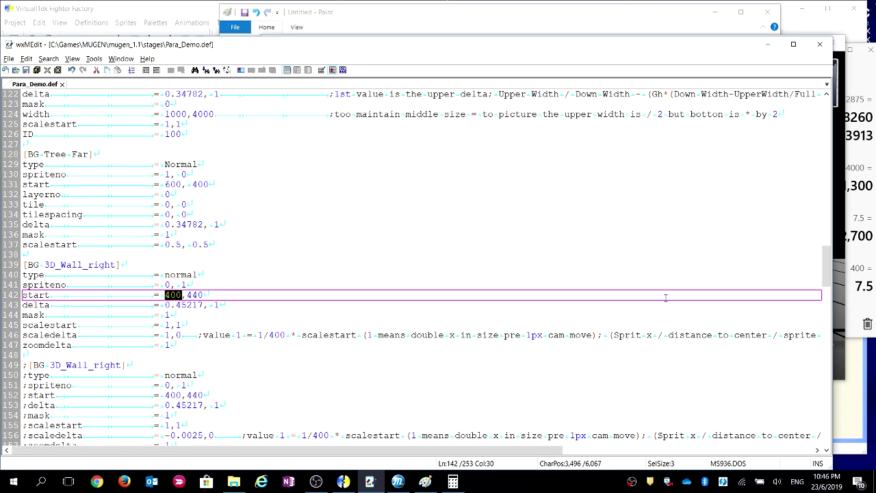
left_click_drag(289, 455, 539, 454)
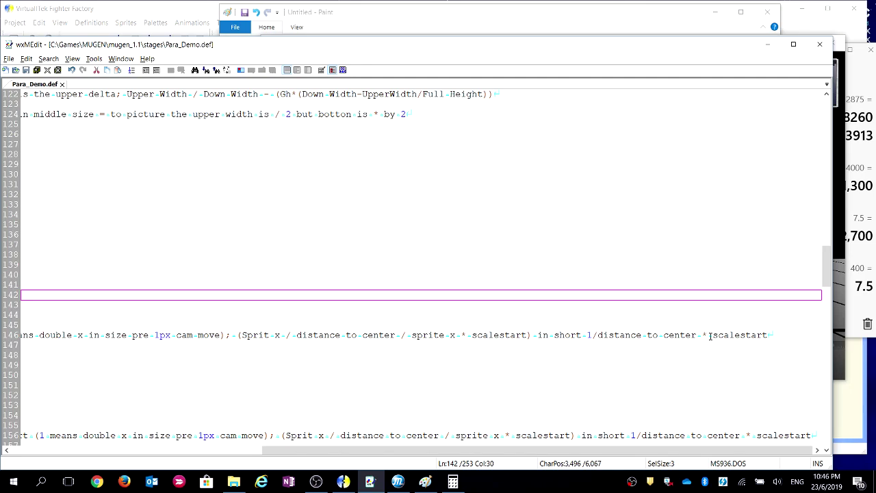
left_click(713, 336)
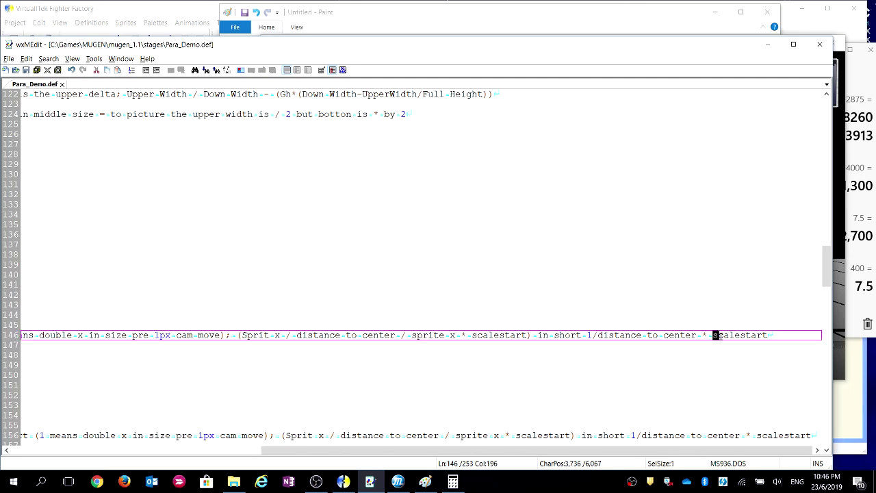
left_click_drag(718, 336, 767, 337)
left_click_drag(678, 450, 427, 450)
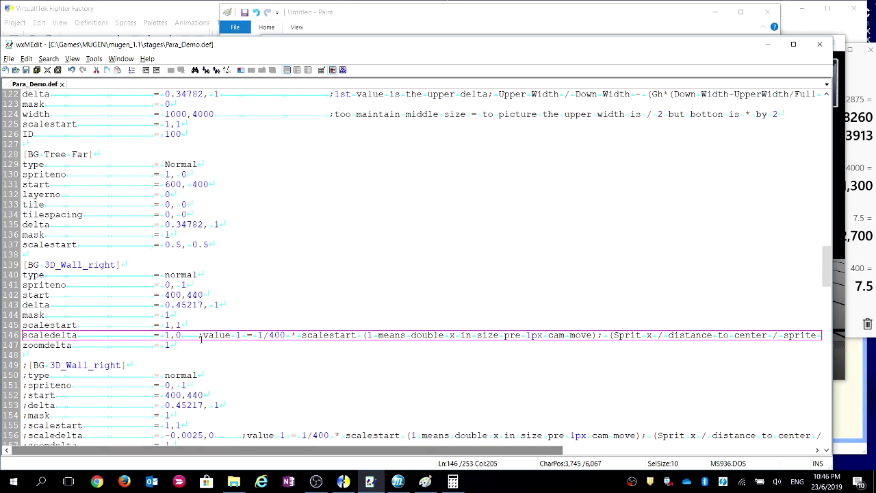
Review the wall's scalestart, 1/400 note and start x of 400, then divide 1 by 400 in Calculator
left_click(164, 325)
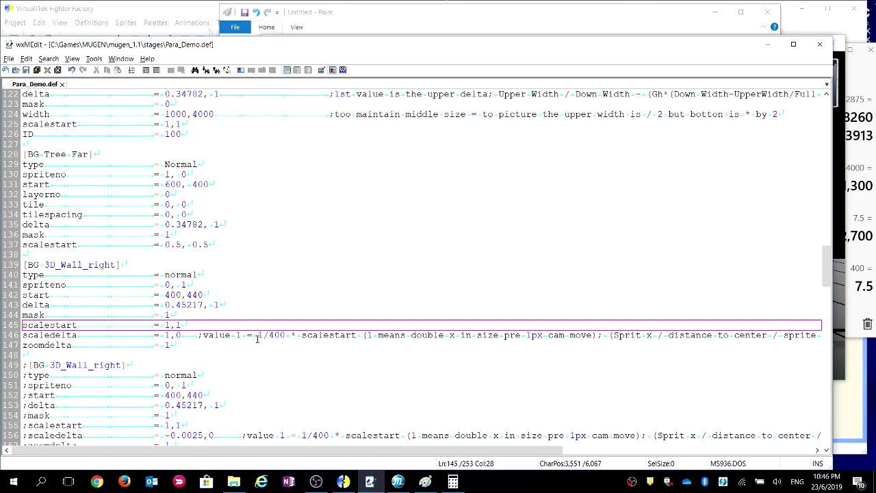
left_click_drag(258, 335, 269, 335)
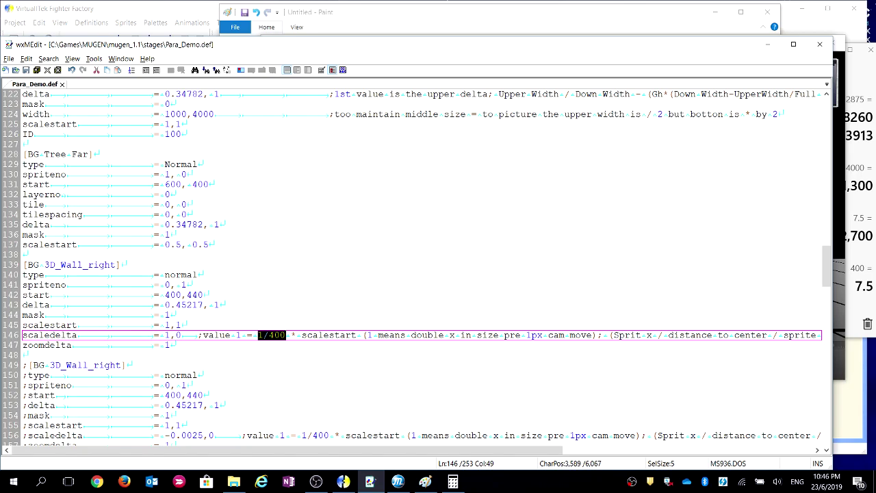
left_click(166, 296)
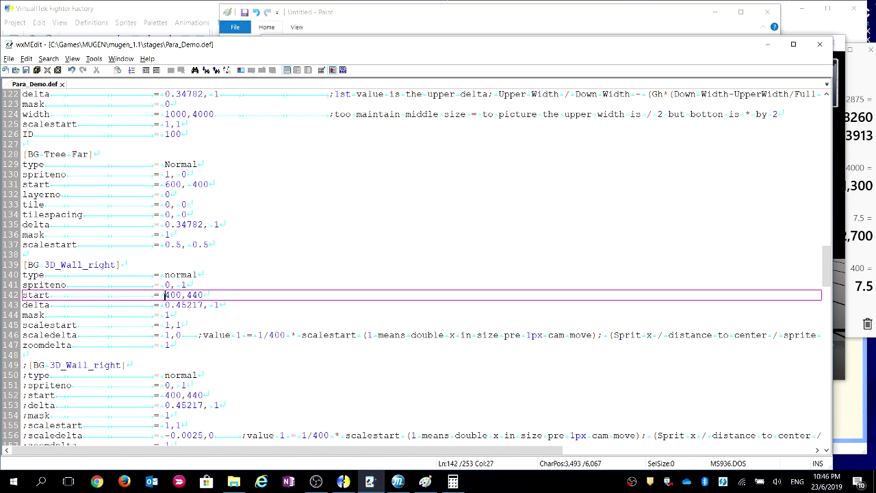
left_click(453, 481)
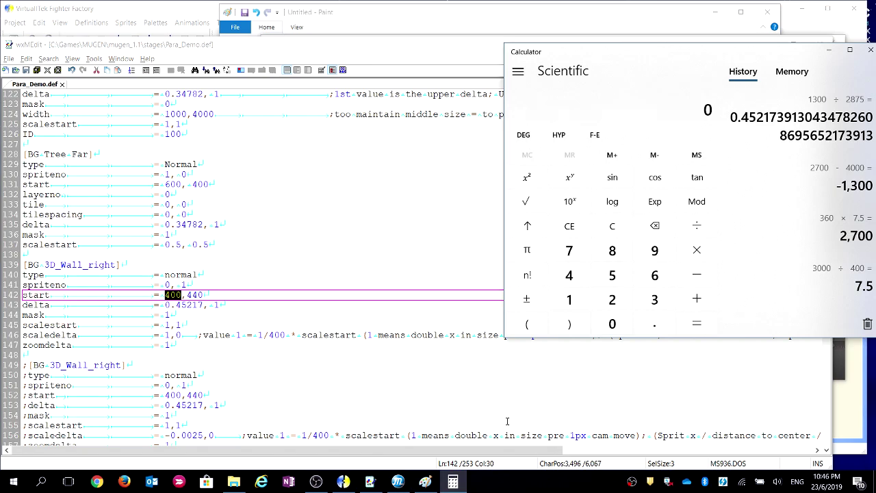
type("1/400")
key("Return")
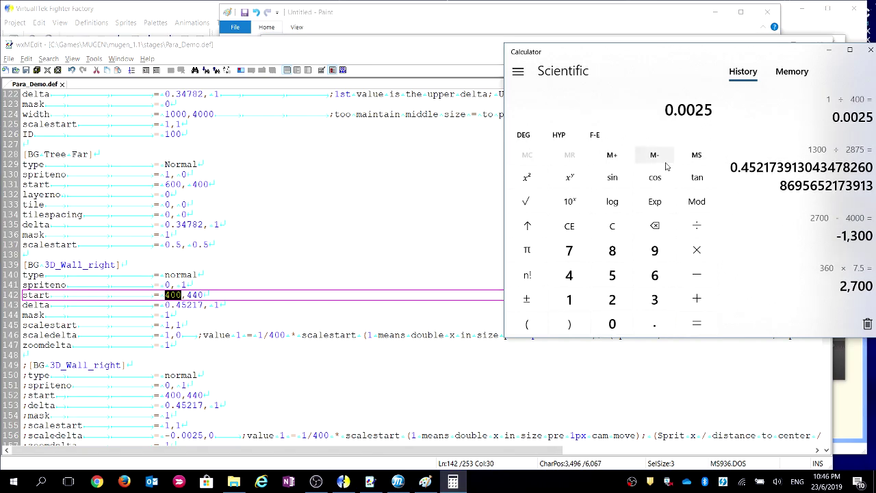
Set the x scaledelta of the active 3D_Wall_right background to 0.0025 and save the stage file
left_click(165, 335)
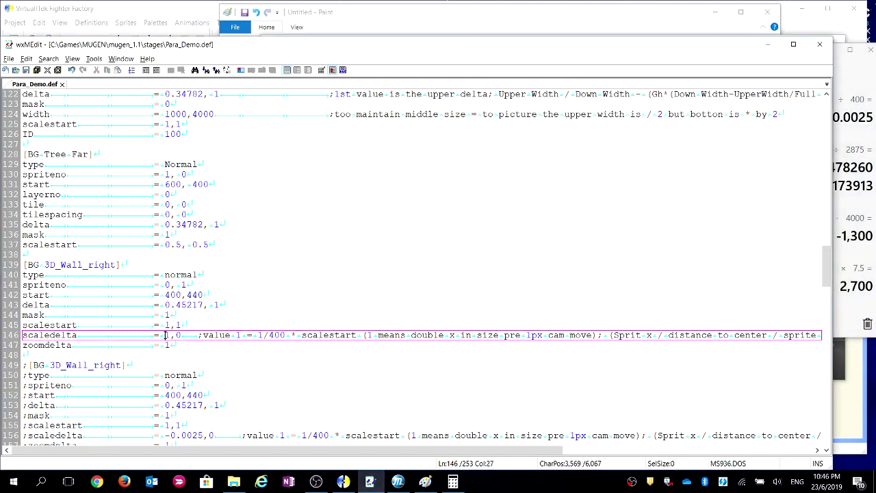
key("shift+Right")
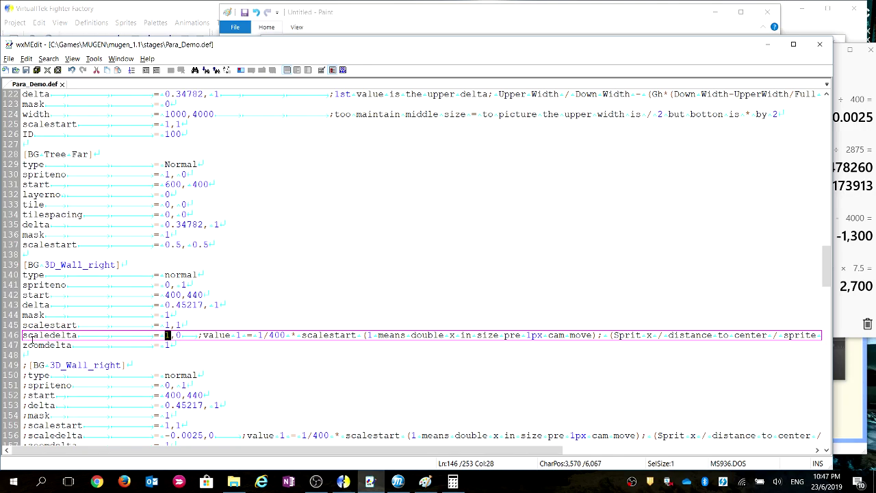
type("0.0025")
key("Down")
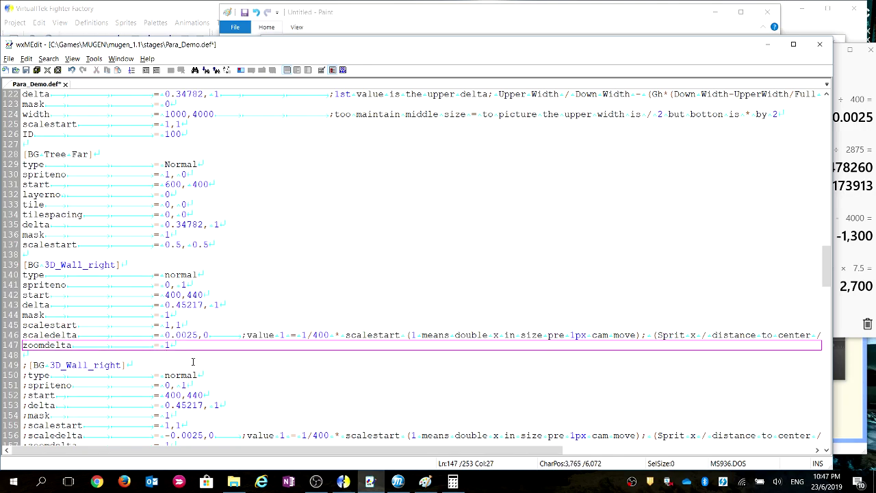
Reload the stage in M.U.G.E.N and walk the fighter both ways to examine how the right wall scales with camera movement
left_click(397, 481)
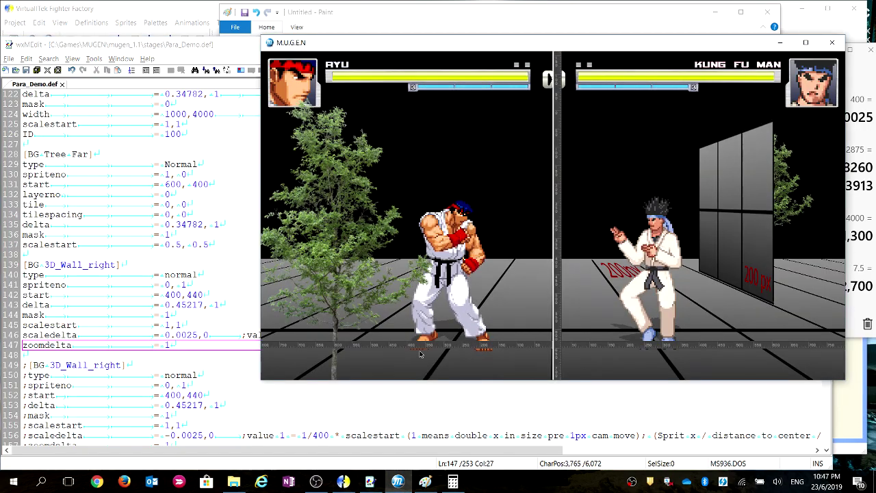
key("shift+F4")
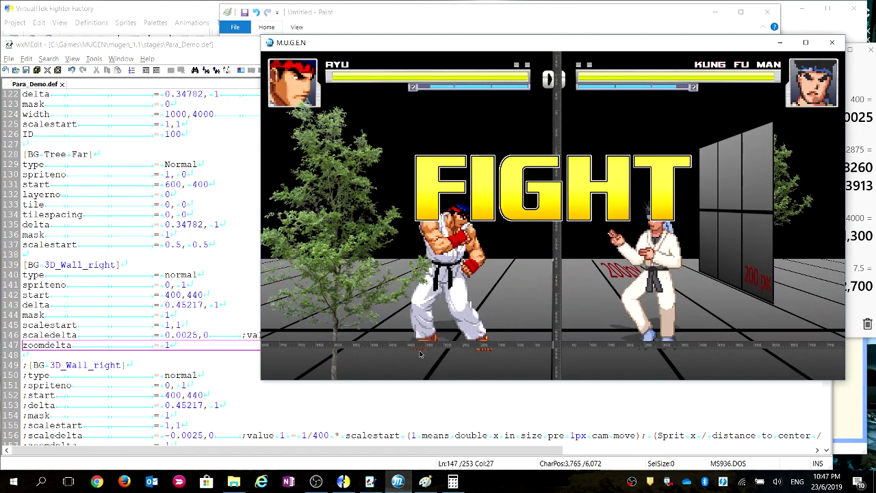
key("Right")
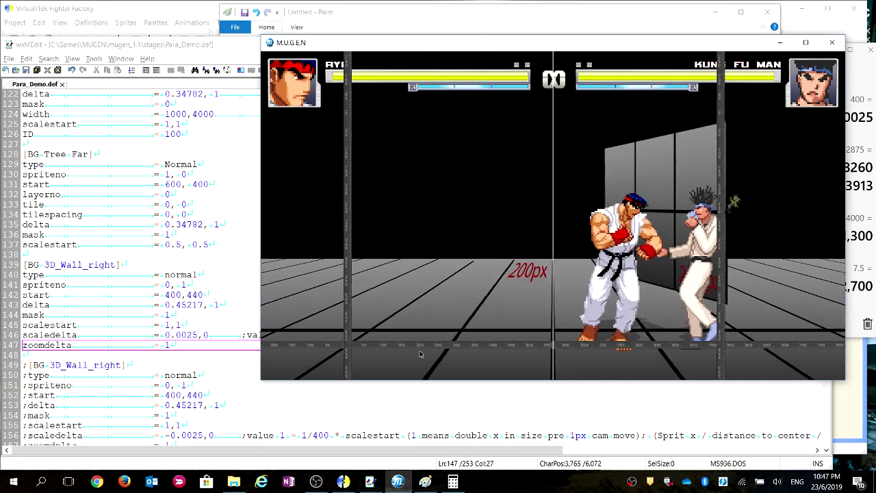
key("Left")
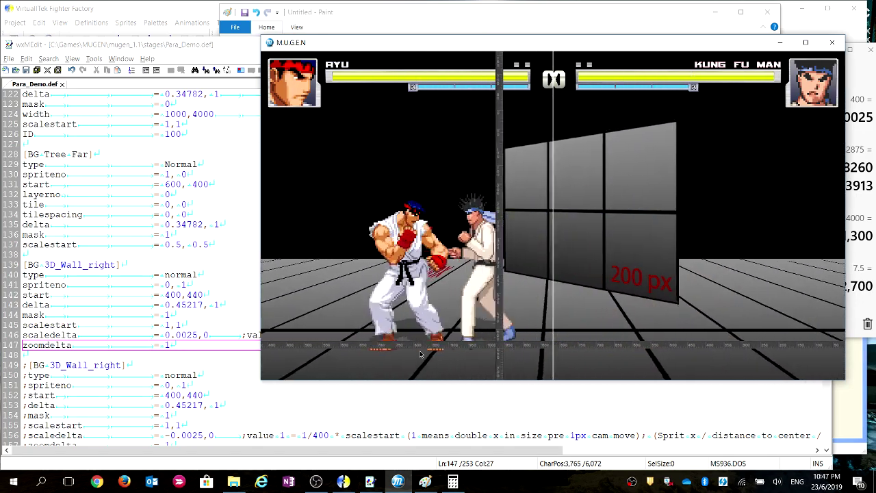
key("Left")
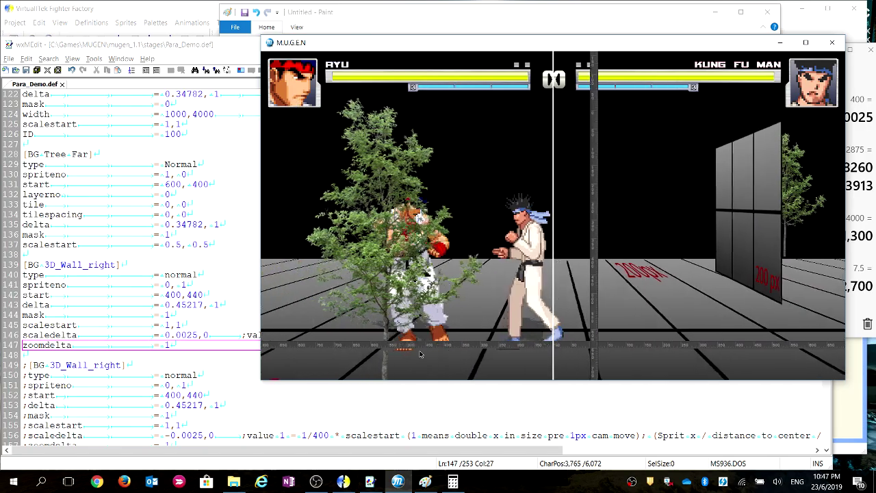
key("Left")
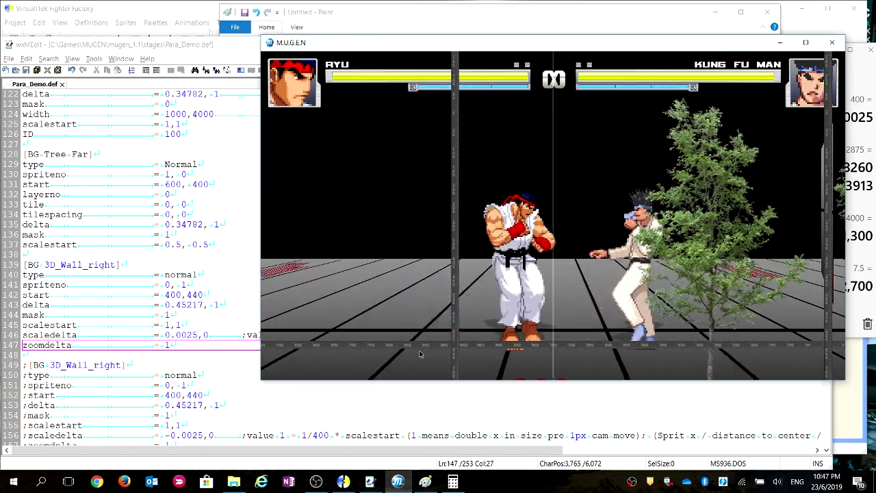
key("Right")
key("Right")
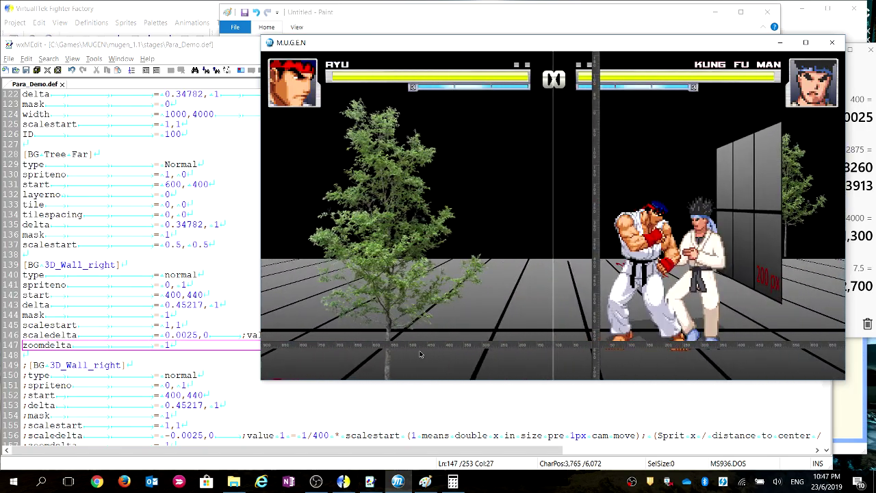
key("F4")
key("Left")
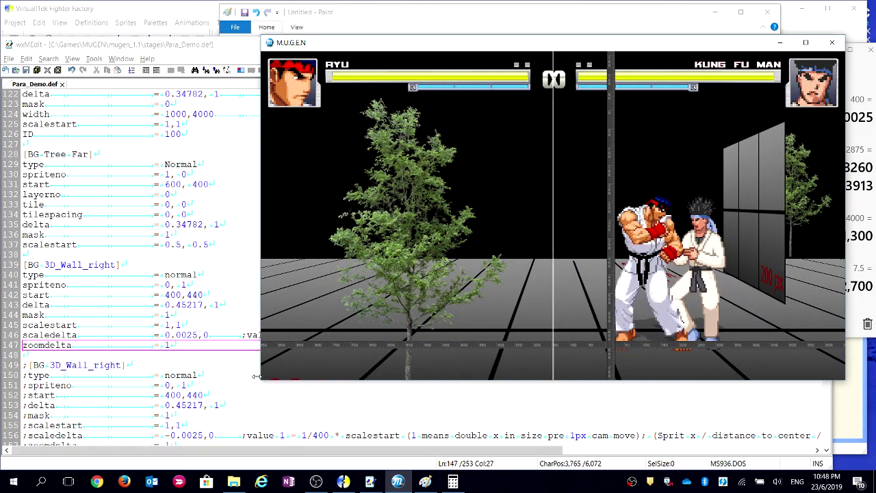
Make the right wall's x scaledelta negative, -0.0025, save the stage file and reload the stage in M.U.G.E.N
left_click(164, 335)
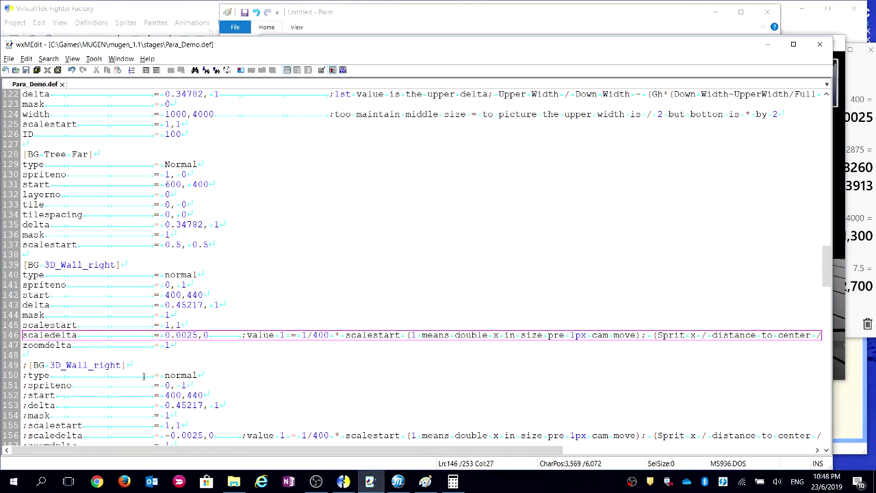
type("-")
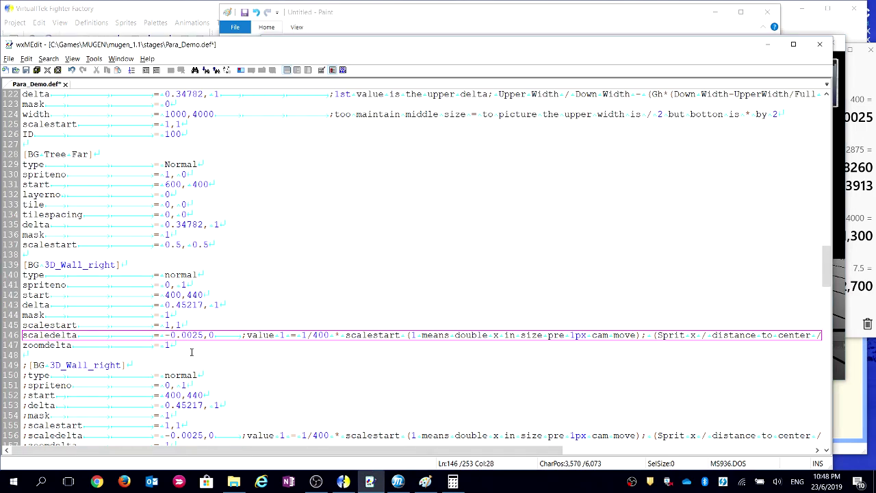
left_click(25, 70)
left_click(843, 207)
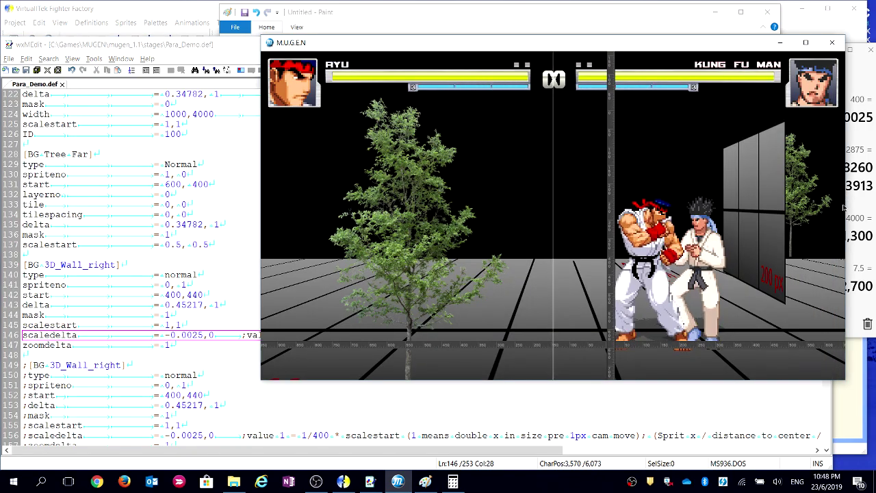
key("shift+F4")
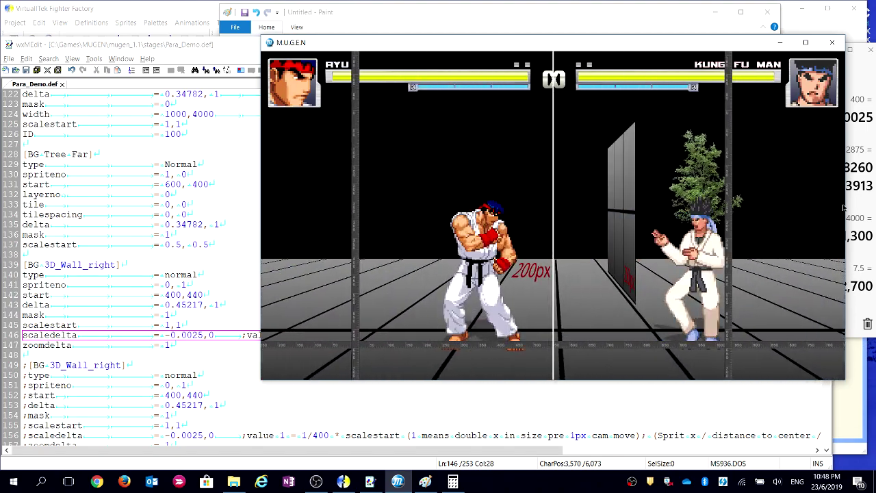
Uncomment the duplicate 3D_Wall_right block in the stage file by removing its leading semicolons
left_click(110, 335)
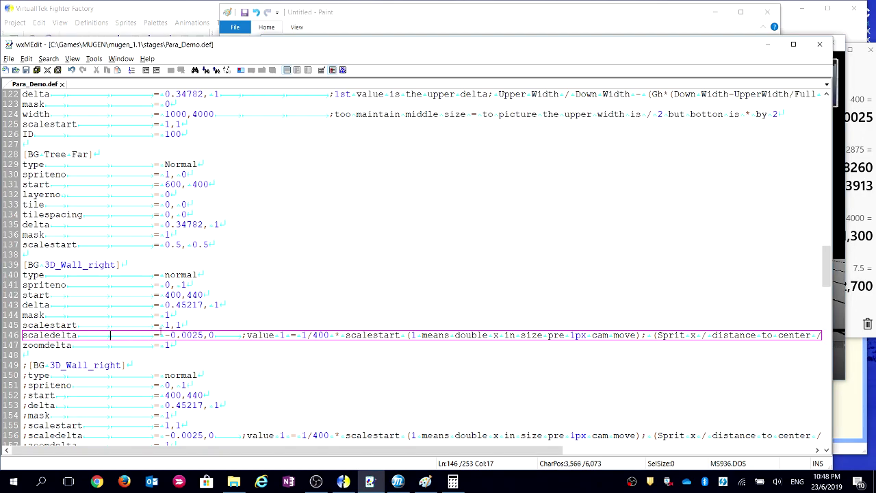
scroll(161, 330, "down", 4)
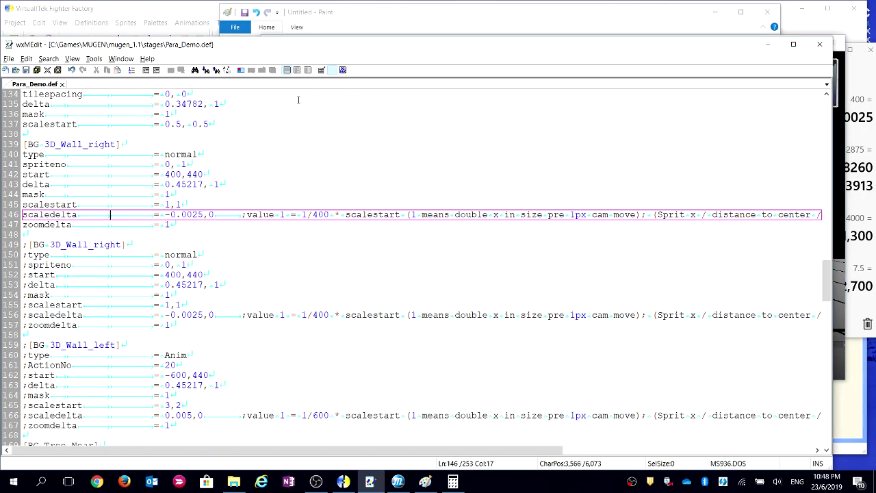
left_click_drag(30, 245, 8, 326)
key("Delete")
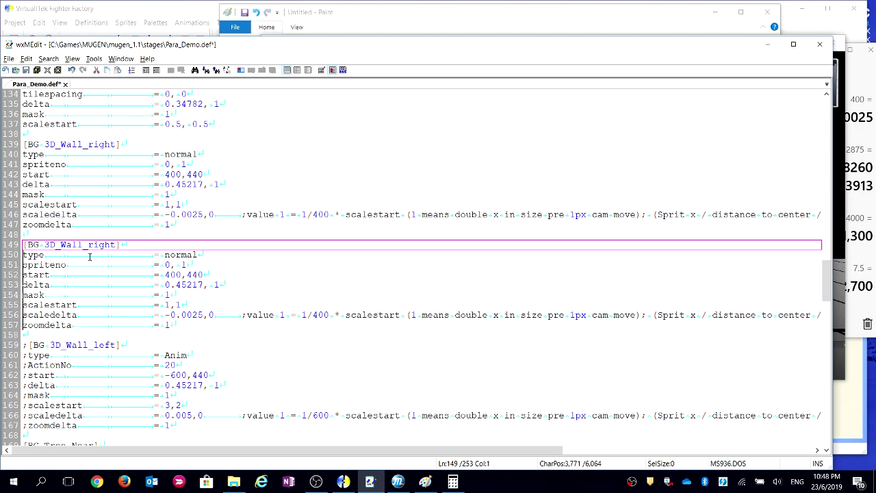
left_click(109, 264)
Delete the first of the two identical 3D_Wall_right blocks, using normal instead of column selection
left_click_drag(181, 225, 10, 156)
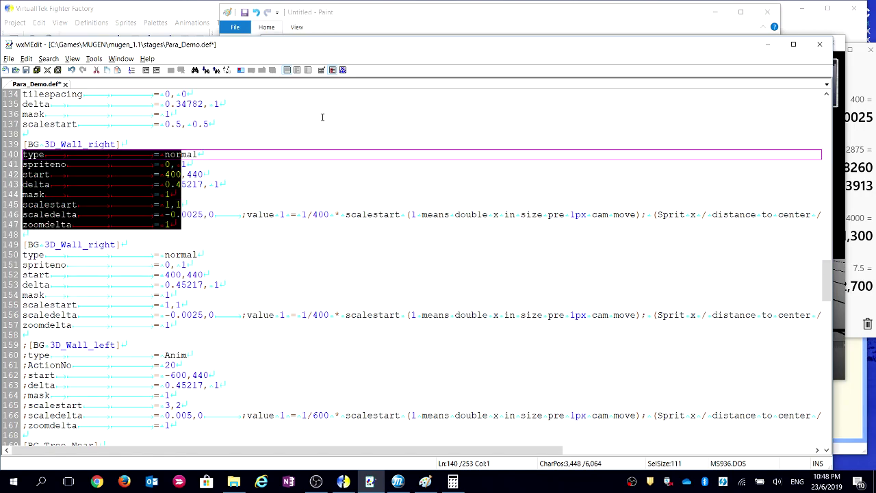
left_click(333, 70)
left_click_drag(418, 232, 6, 146)
key("Delete")
key("Delete")
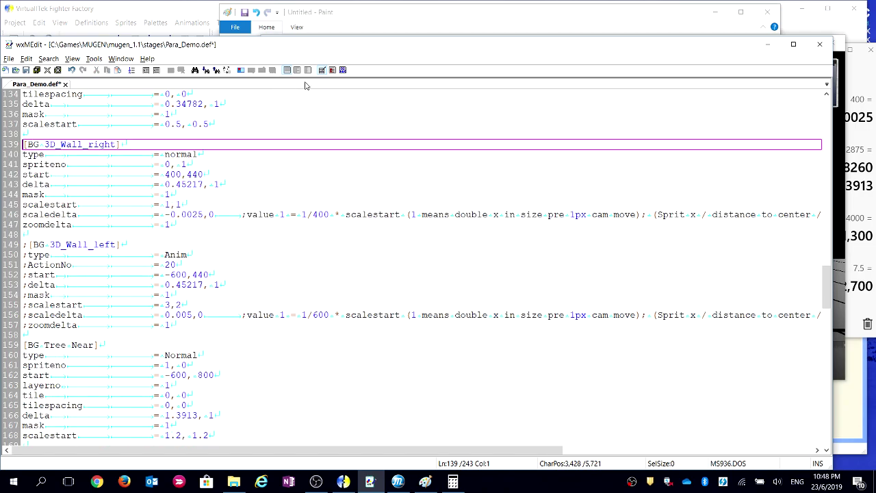
Uncomment the 3D_Wall_left block by removing its leading semicolons and save the stage file
left_click_drag(25, 244, 7, 334)
key("Delete")
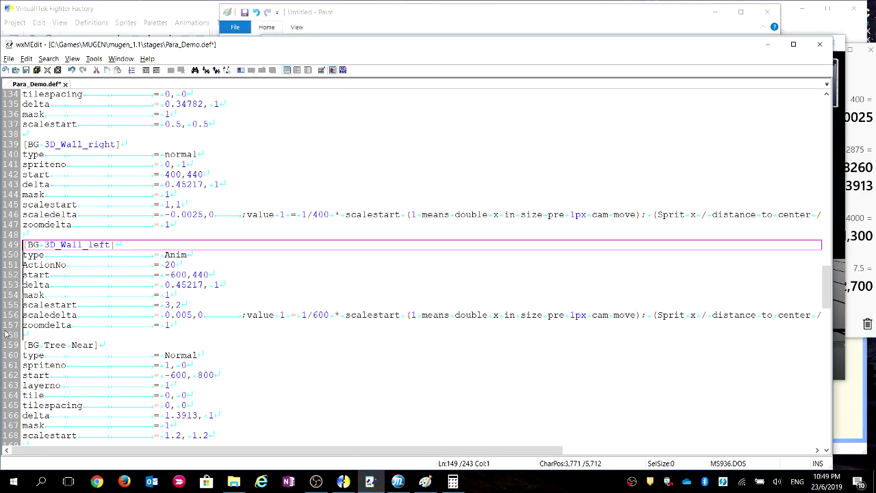
left_click(28, 71)
left_click(231, 196)
left_click(217, 278)
left_click(237, 287)
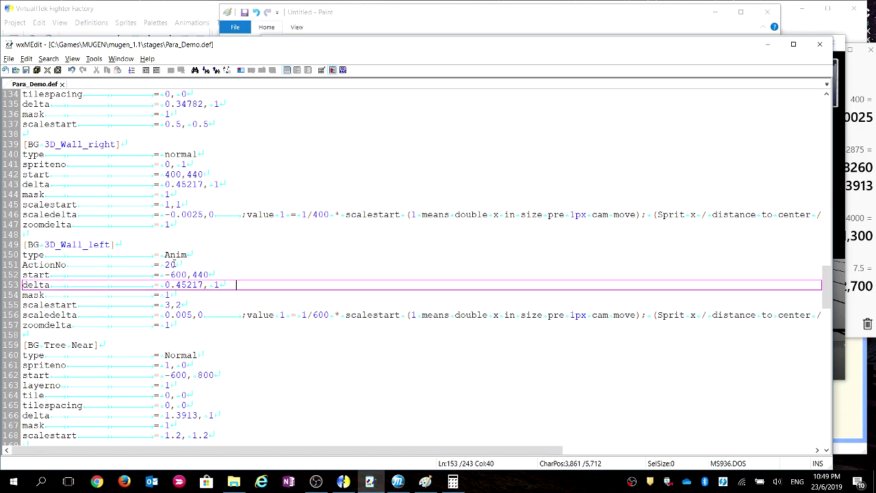
Highlight the left wall's Anim type, then view wall sprite 0,1 and the Flipped wall animation 20 in Fighter Factory
left_click_drag(164, 254, 187, 255)
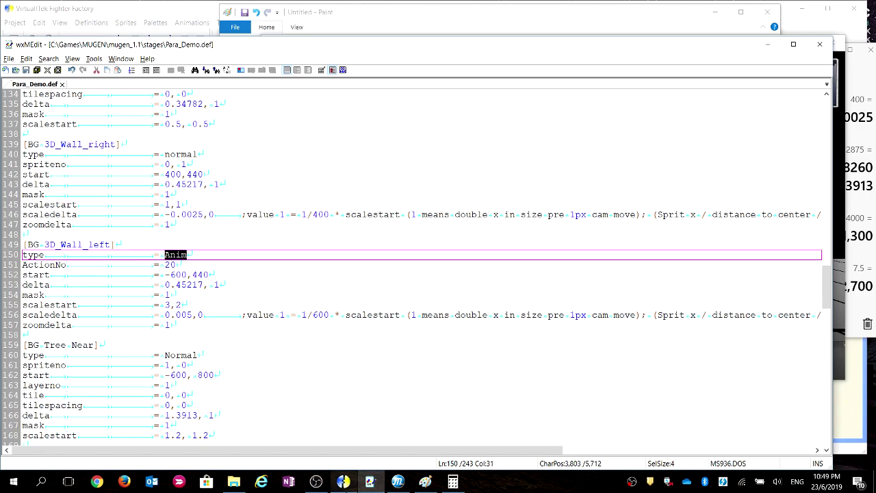
left_click(343, 481)
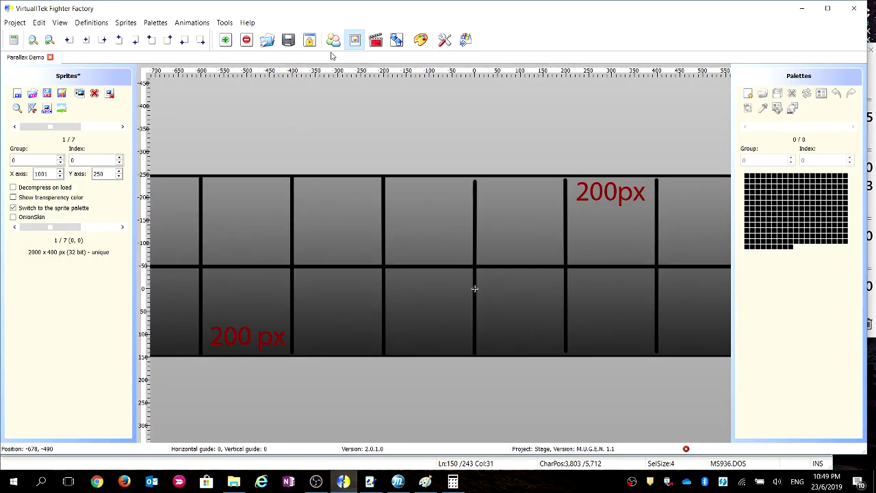
left_click(123, 127)
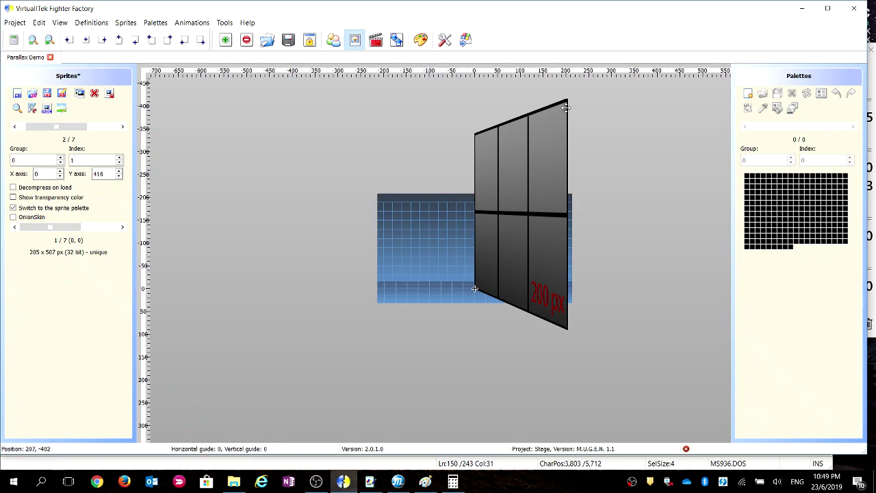
left_click(376, 40)
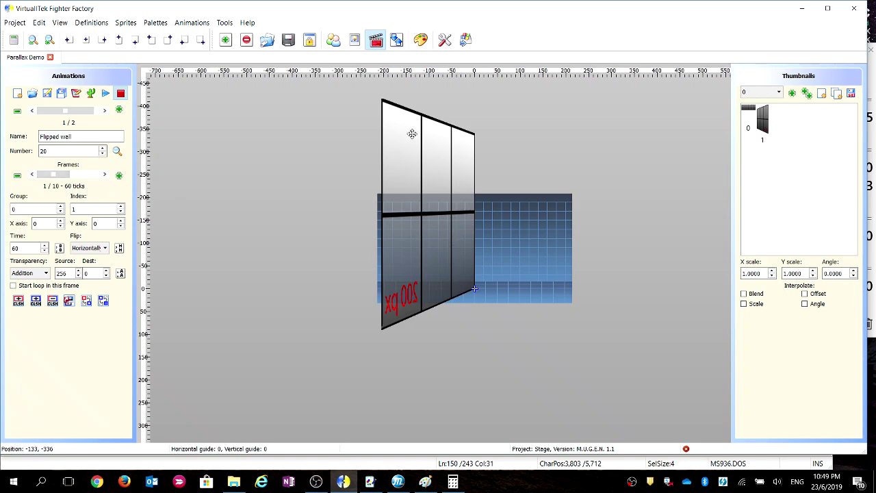
Clear the flip on the first frame of the Flipped wall animation, then set it back to Horizontally
left_click(82, 210)
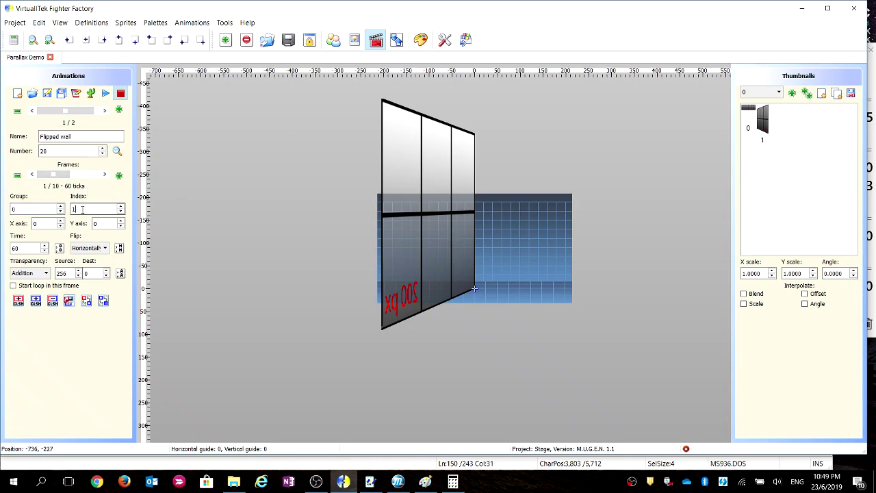
left_click(105, 249)
left_click(89, 259)
left_click(104, 248)
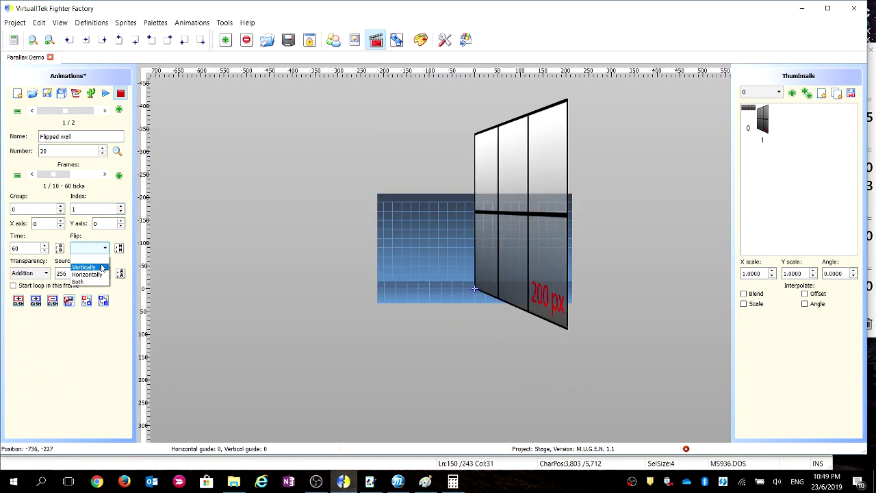
left_click(88, 273)
Step through all frames of the Flipped wall animation to check their flip, then return to the first frame
left_click(105, 175)
left_click(104, 176)
left_click(105, 175)
left_click(104, 175)
left_click(105, 175)
left_click(105, 175)
left_click(104, 175)
left_click(105, 175)
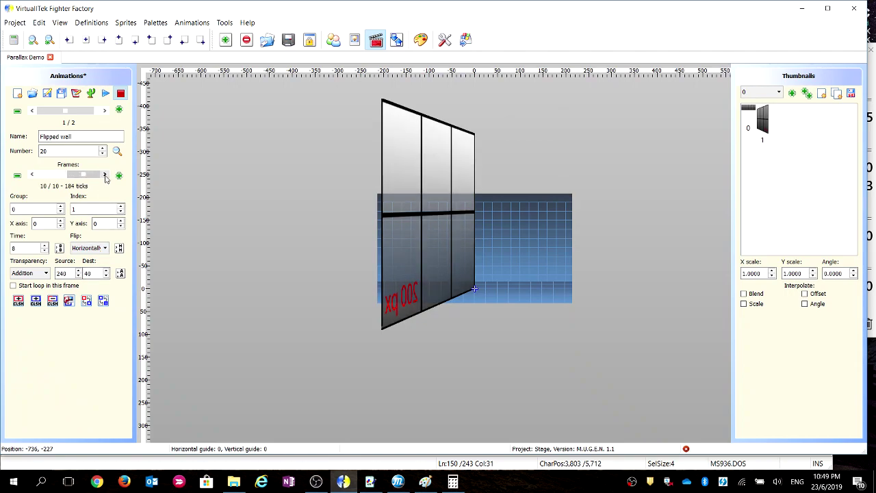
left_click_drag(85, 175, 57, 183)
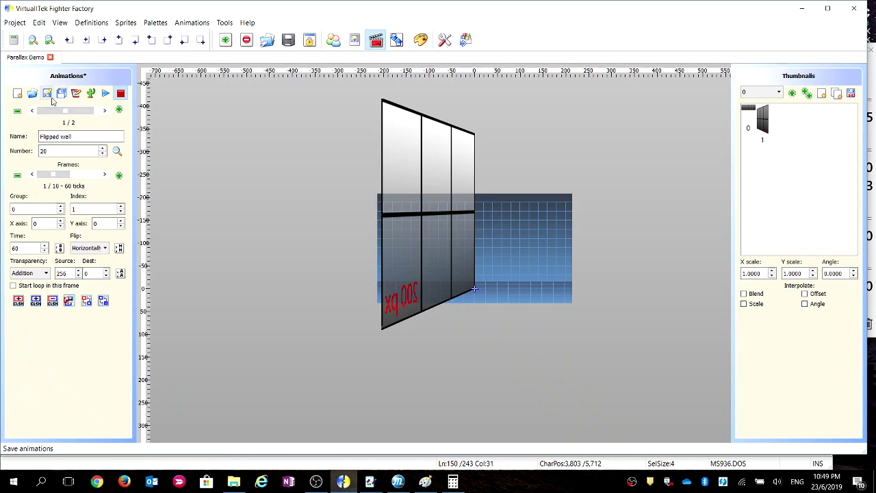
Return to the stage file in wxMEdit and compare the left wall's start, scalestart and delta with the right wall's delta
key("alt+Tab")
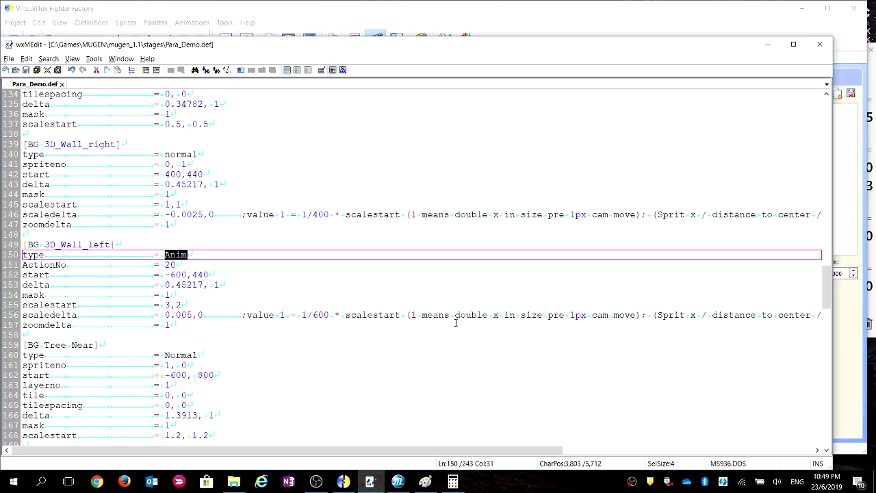
left_click(194, 296)
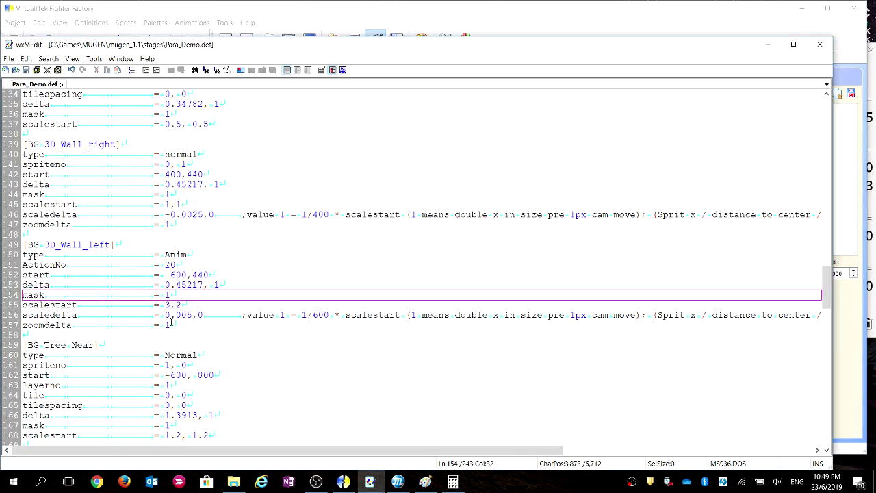
left_click_drag(186, 275, 165, 274)
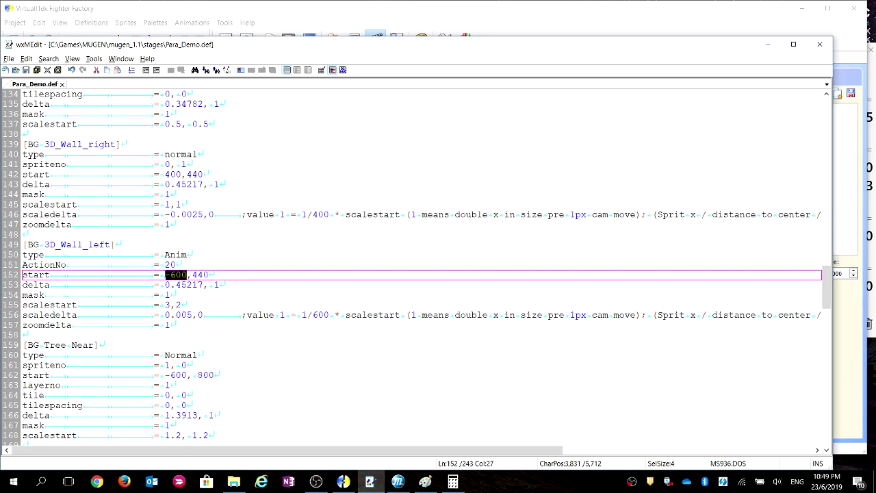
left_click(199, 304)
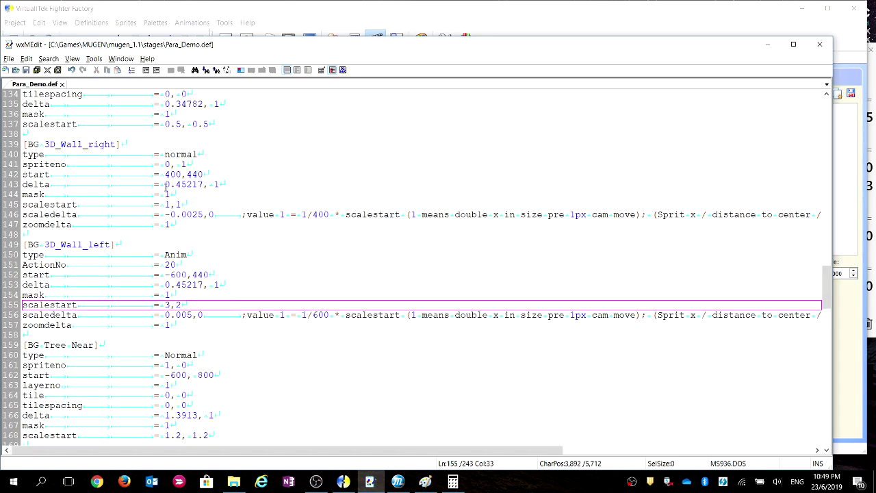
left_click_drag(165, 185, 205, 185)
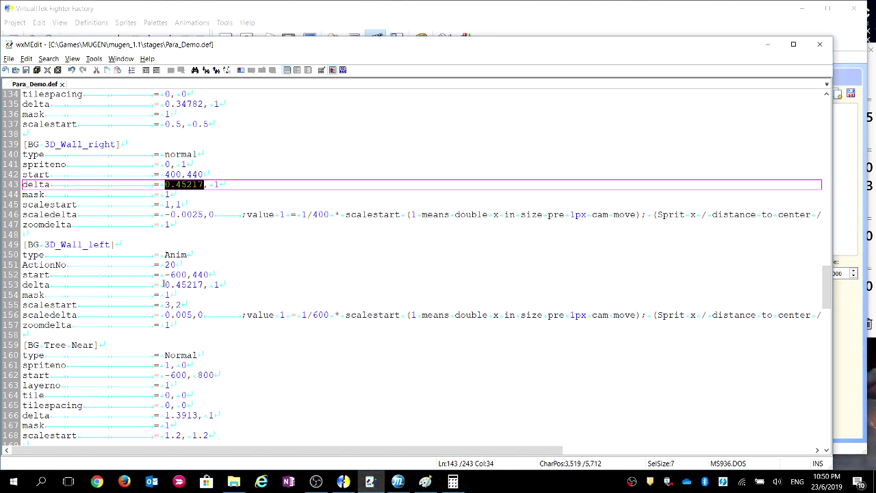
Compare the left wall's delta and vertical start value with those of the right wall in the stage file
left_click_drag(165, 285, 187, 285)
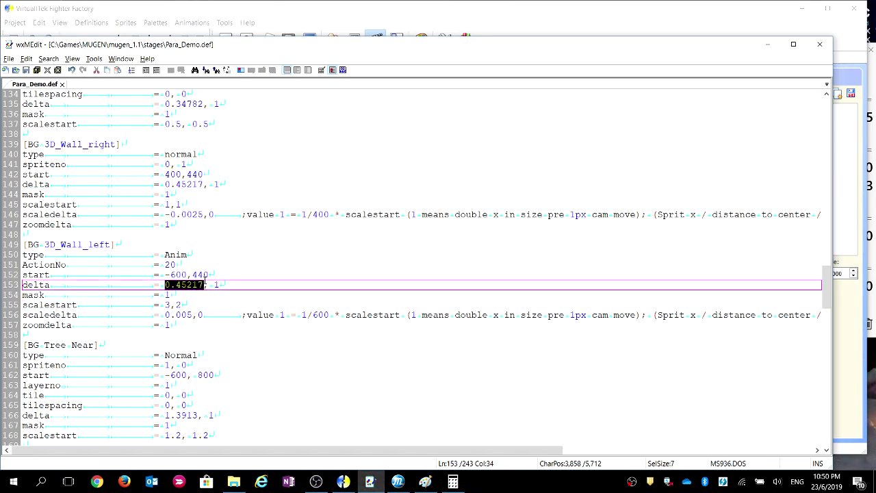
left_click(205, 275)
left_click(199, 175)
left_click(199, 275)
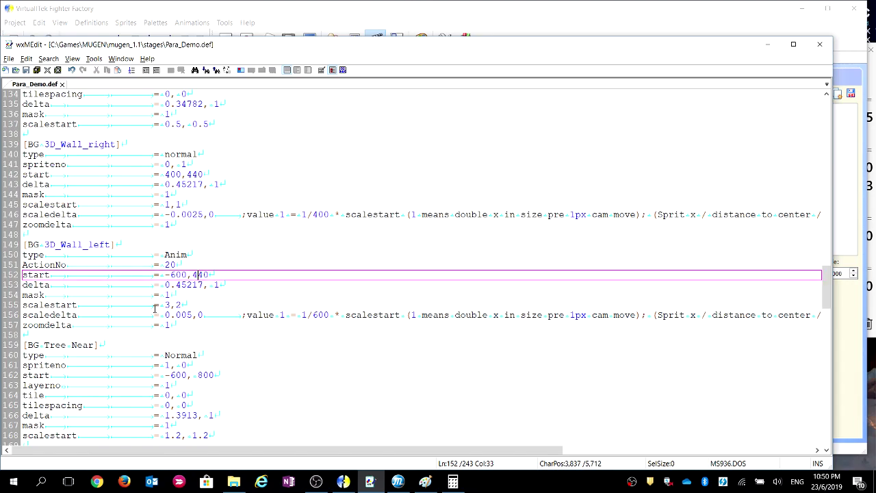
Highlight the left wall's x scaledelta, and the short formula "1/distance to center * scalestart" at the end of its comment
left_click_drag(166, 315, 194, 315)
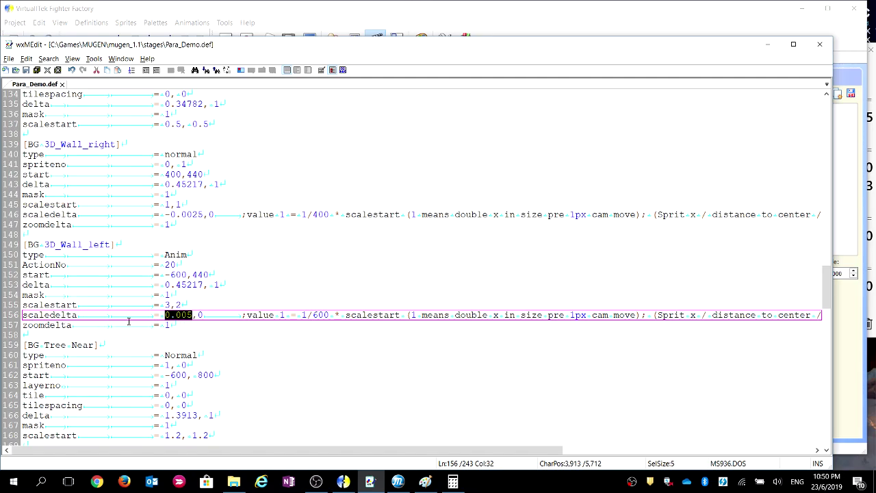
left_click_drag(389, 450, 639, 450)
double_click(632, 315)
left_click_drag(651, 314, 742, 315)
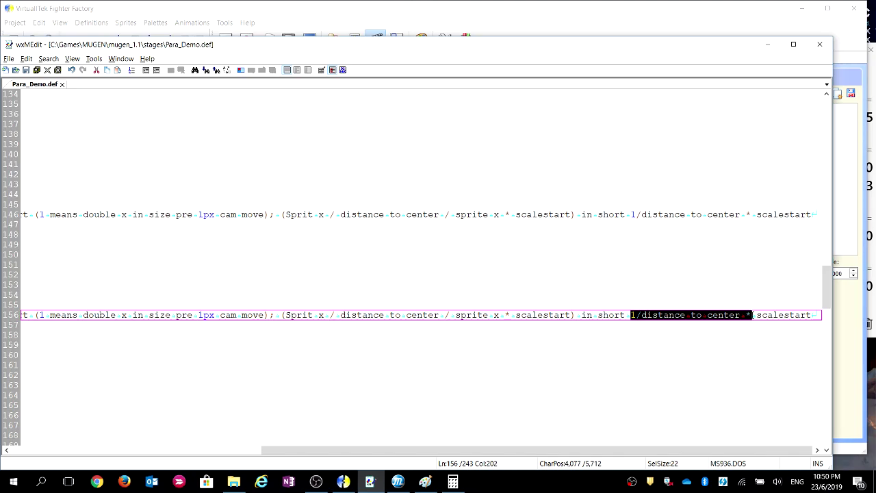
left_click_drag(765, 315, 804, 315)
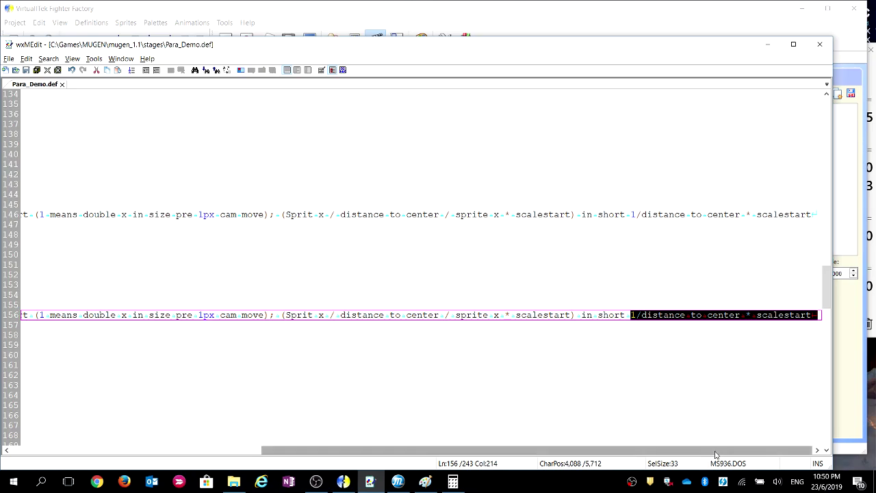
Match the formula's terms to the left wall's values: the 600 distance in start, the multiplication sign, and the x scalestart
left_click_drag(534, 450, 282, 450)
left_click(303, 315)
left_click(169, 274)
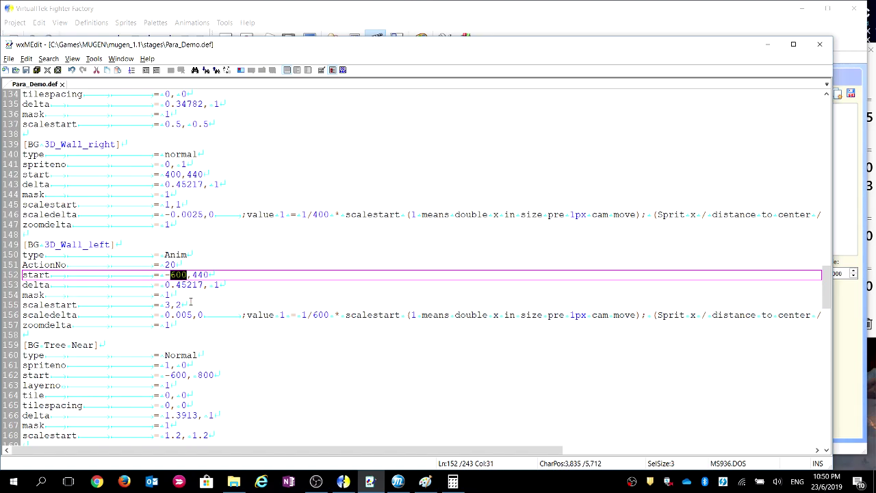
left_click(336, 315)
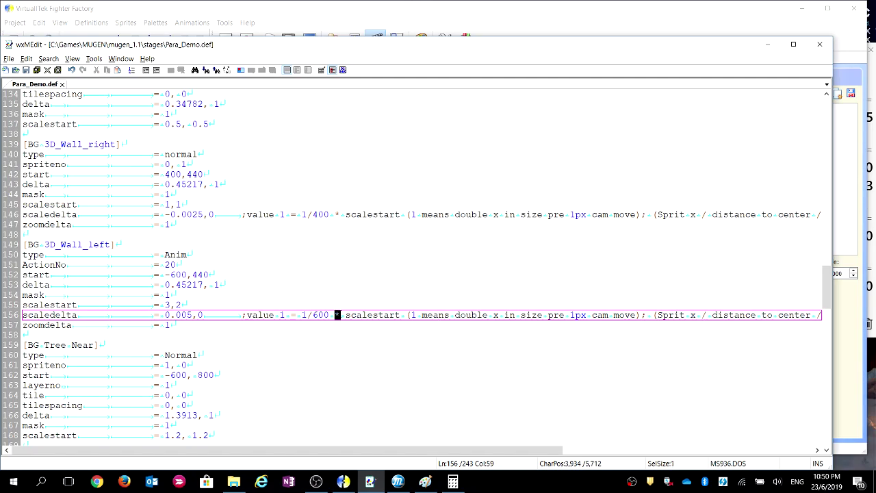
left_click(166, 305)
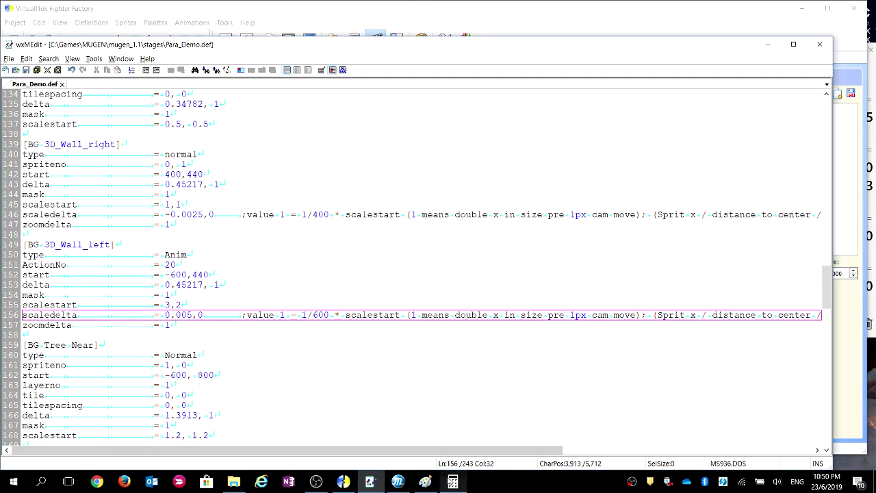
Calculate 1 ÷ 600 × 3 in Calculator and return to the left wall's scaledelta in wxMEdit to compare
left_click(452, 481)
type("1/")
type("600")
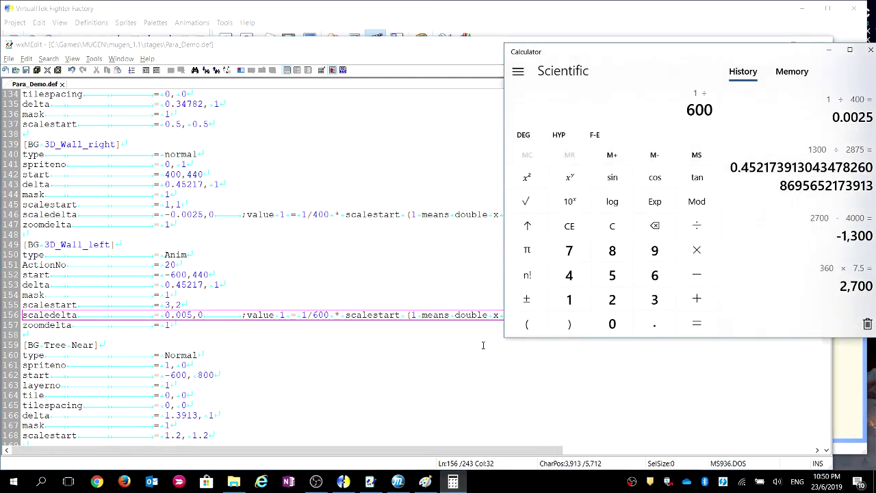
key("Return")
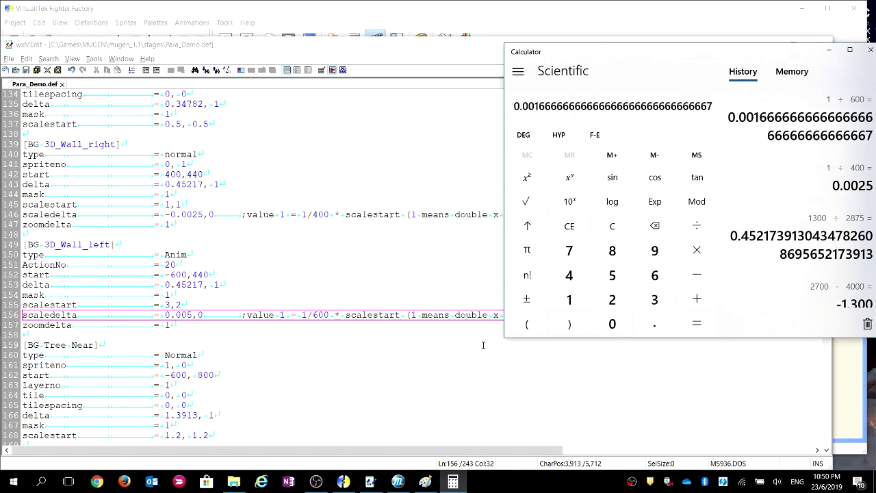
type("*")
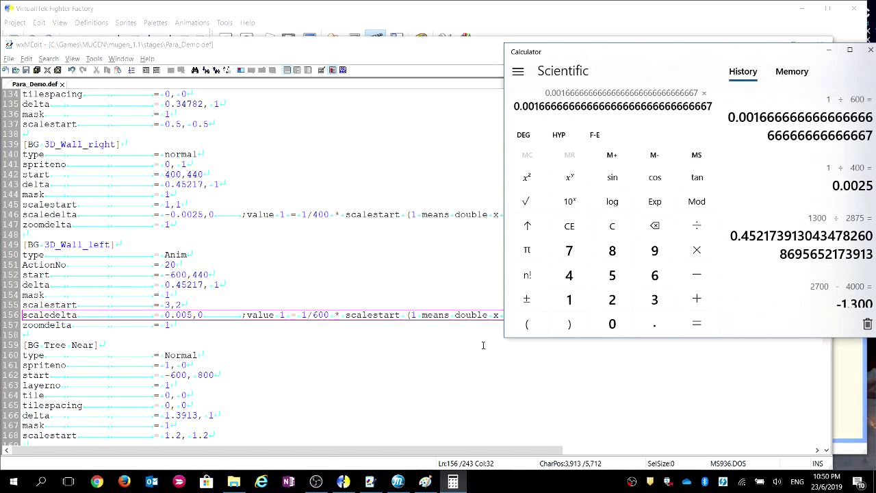
type("3")
key("Return")
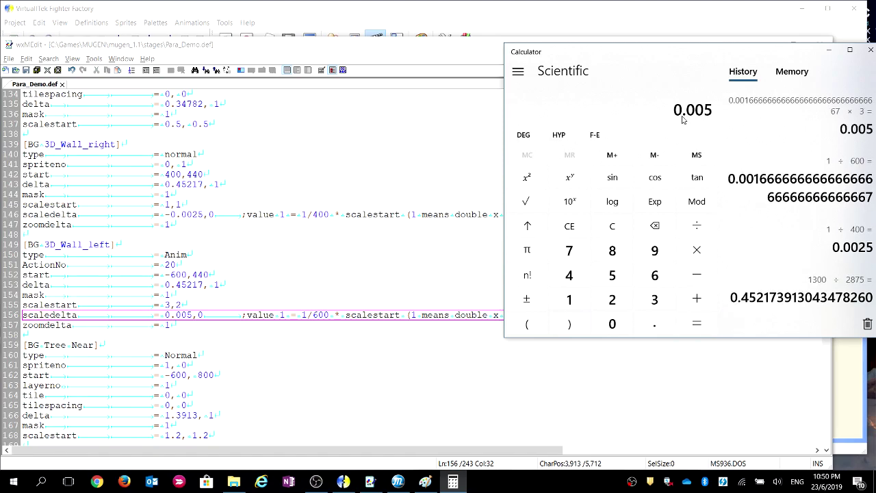
left_click(188, 314)
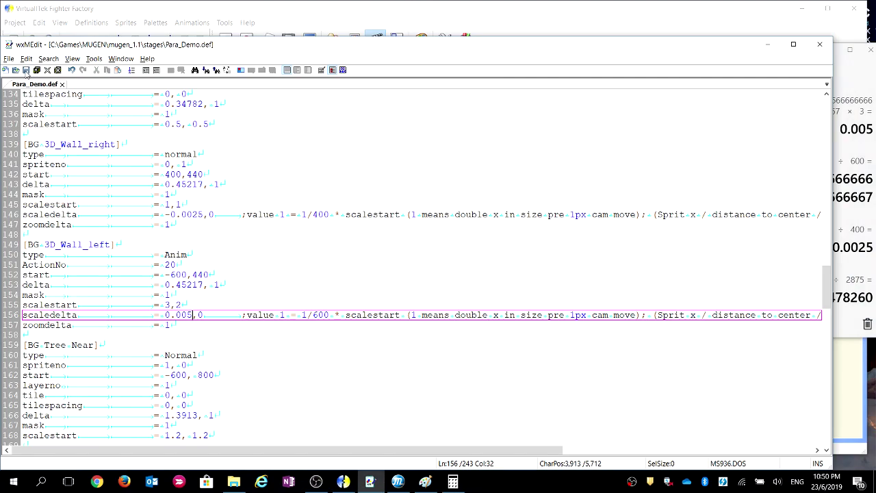
Switch to the M.U.G.E.N match and walk the fighter left and right across the stage to examine both 3D walls
left_click(396, 483)
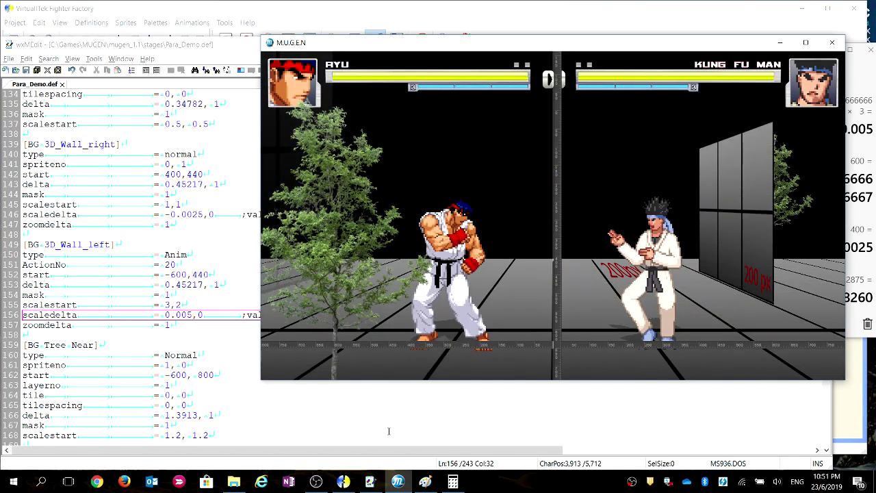
key("Left")
key("Left")
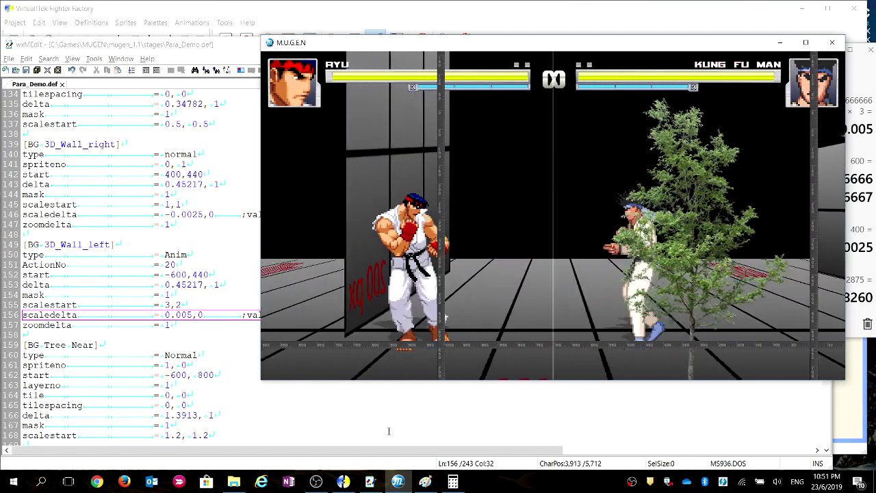
key("Left")
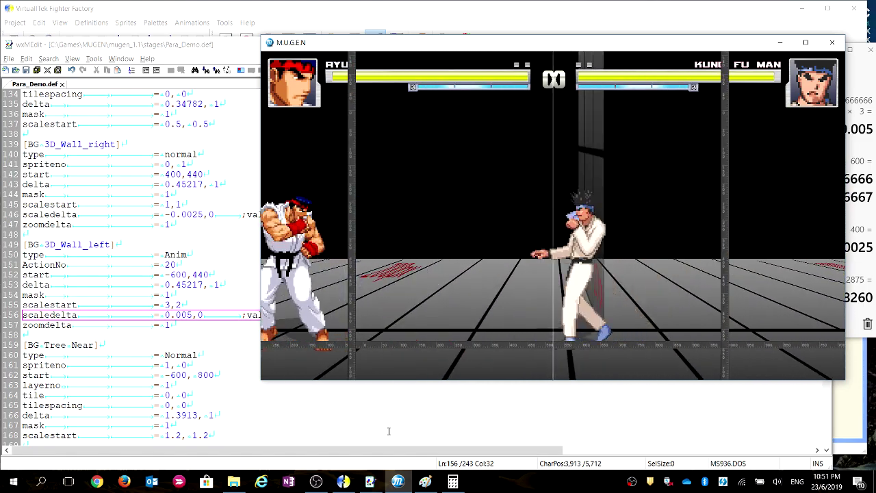
key("Right")
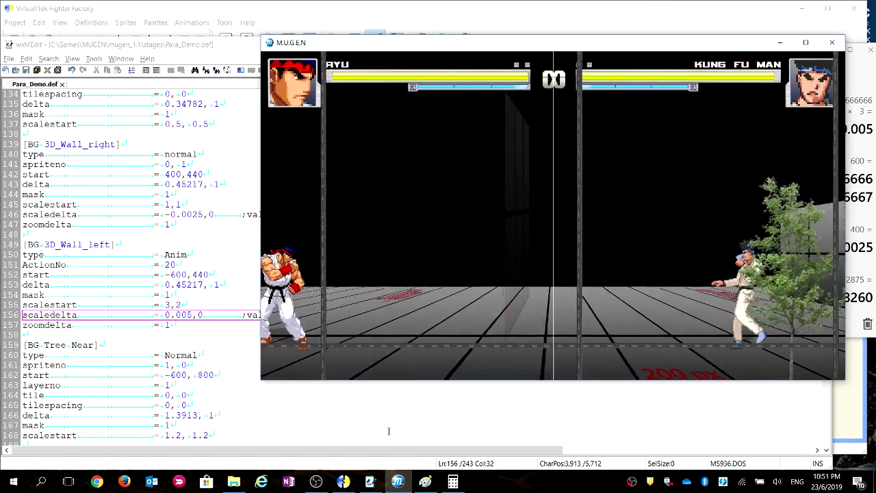